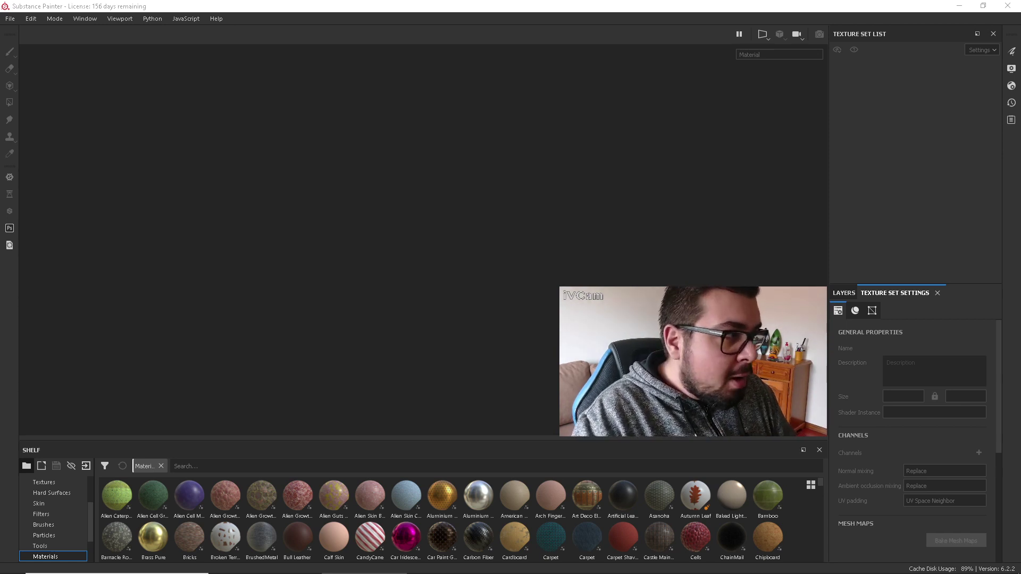
Start a new project with the Unreal Engine 4 (allegorithmic) template and a document resolution of 1024
left_click(11, 20)
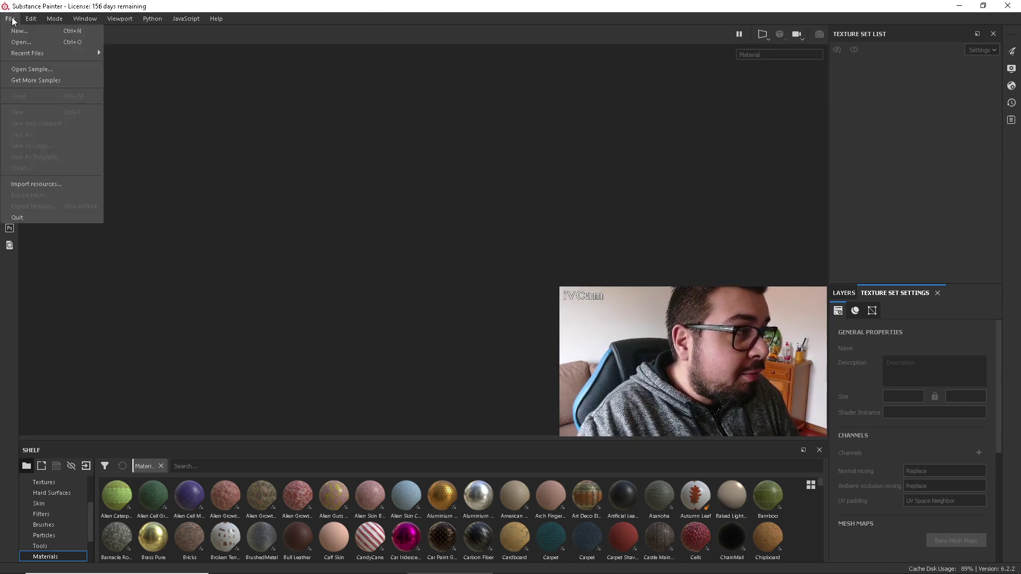
left_click(51, 32)
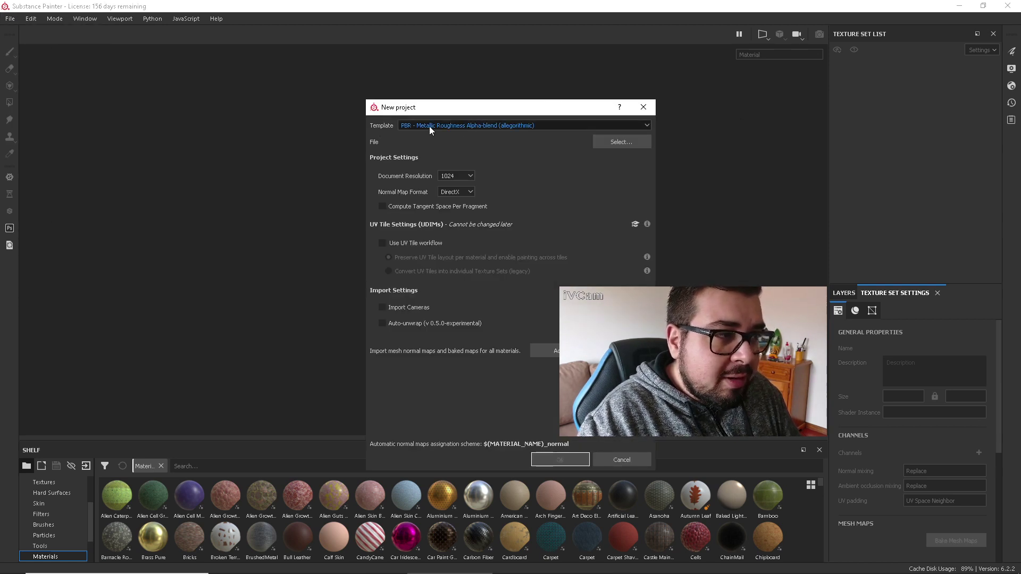
left_click(516, 125)
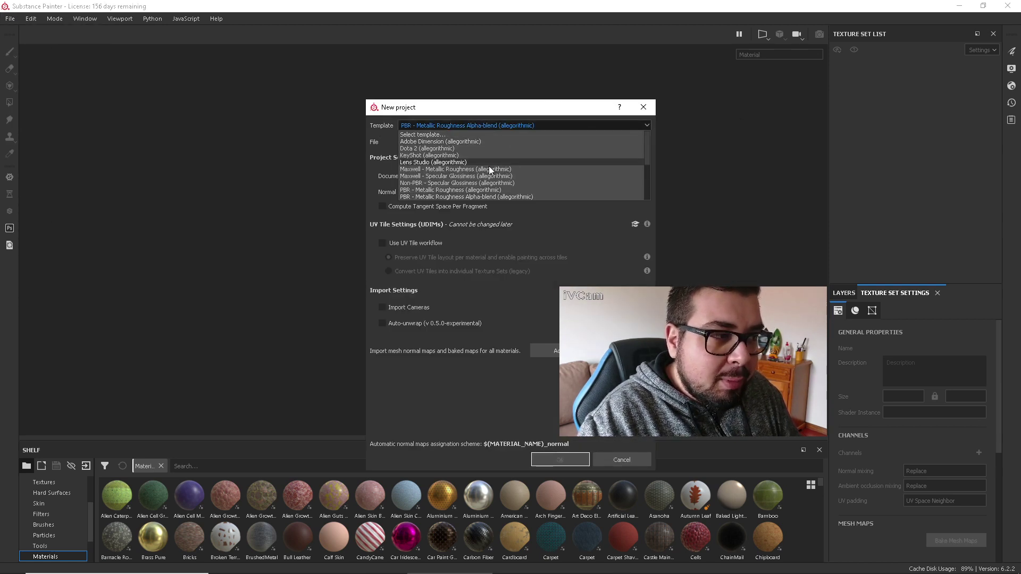
scroll(487, 196, "down", 4)
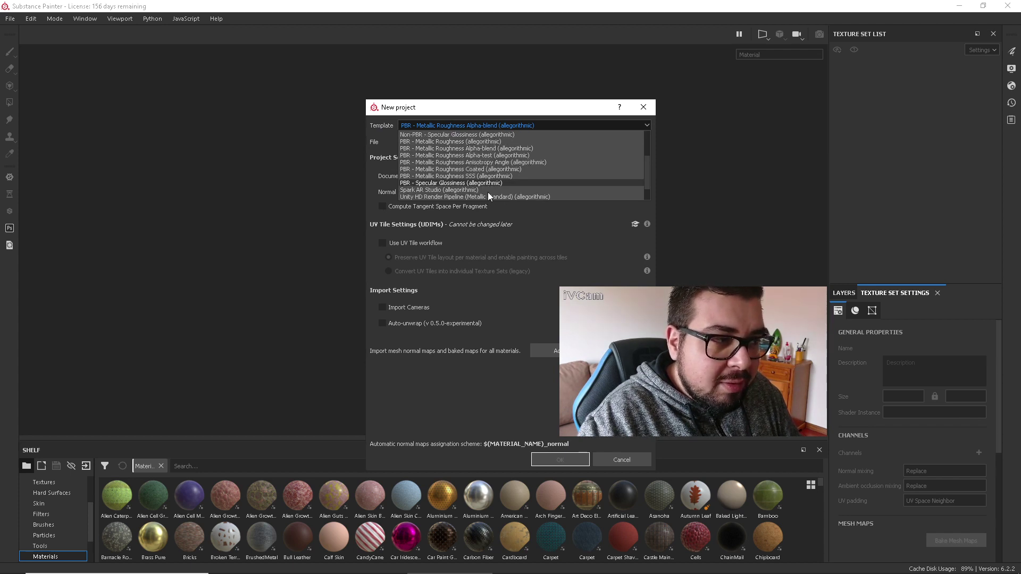
left_click(443, 183)
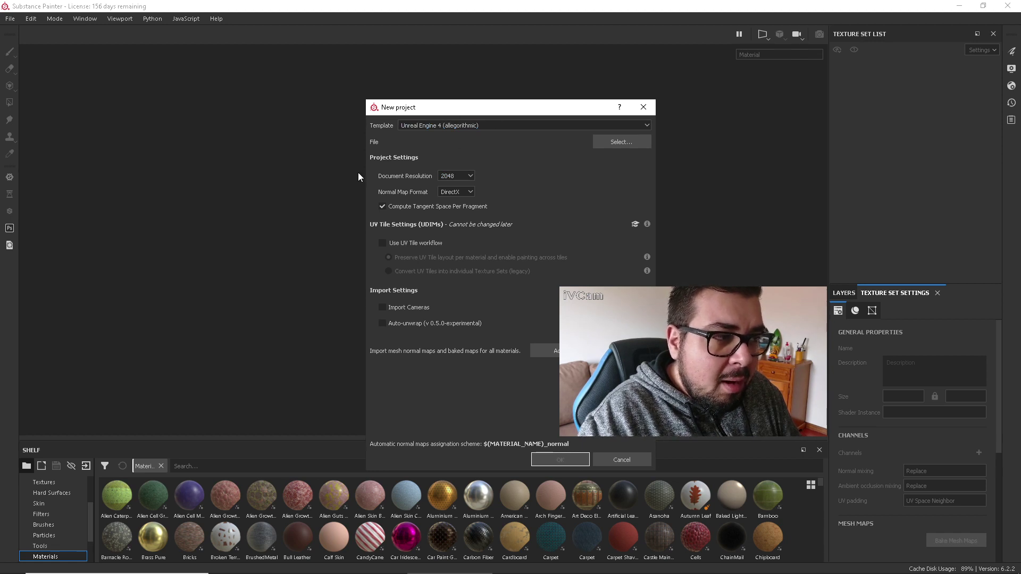
left_click(470, 176)
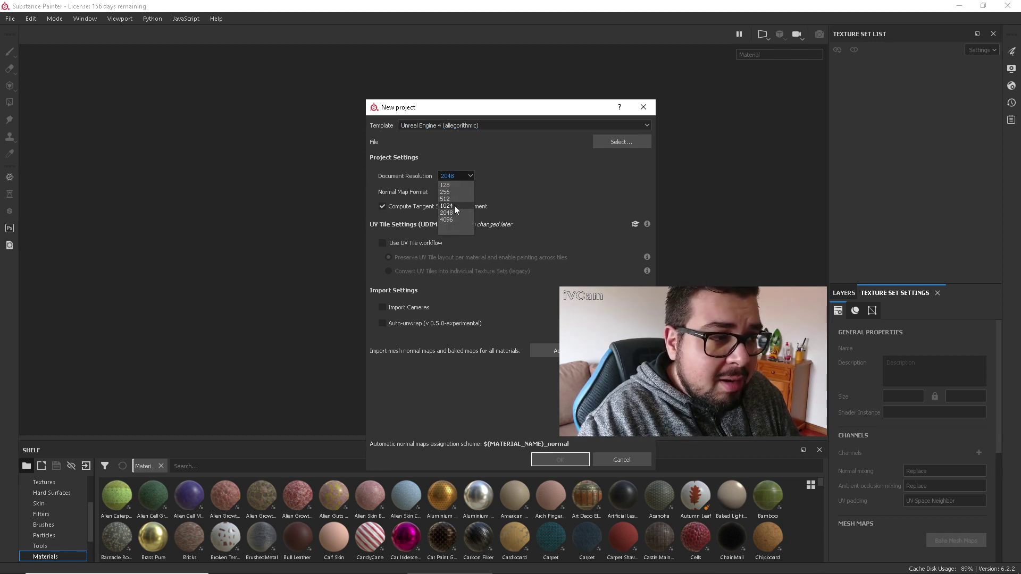
left_click(454, 205)
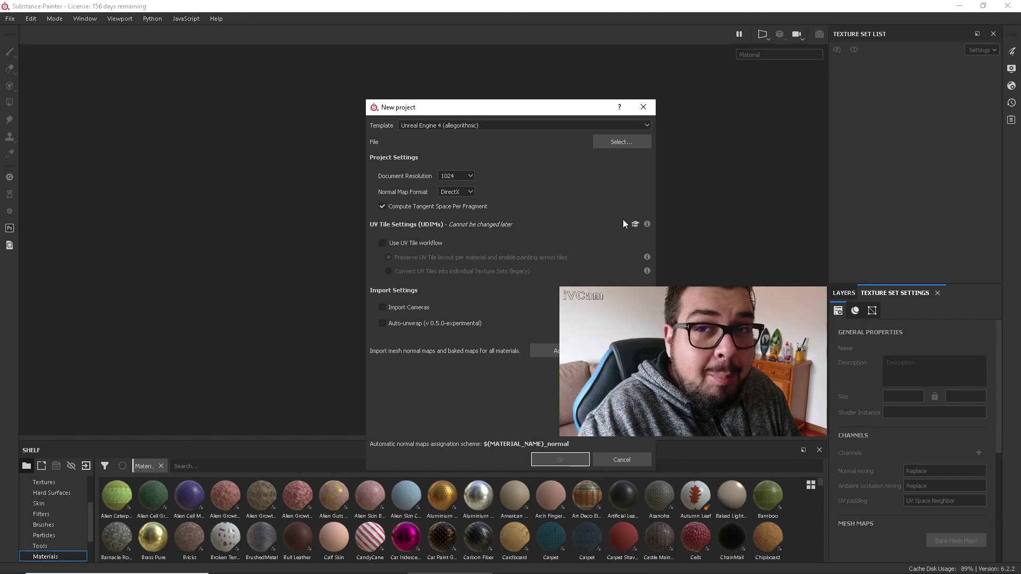
Load Pierre_01_LP.fbx from La Maison De Hobbit's ZBrush/Export/Pierres folder on drive D as the mesh and create the project
left_click(620, 141)
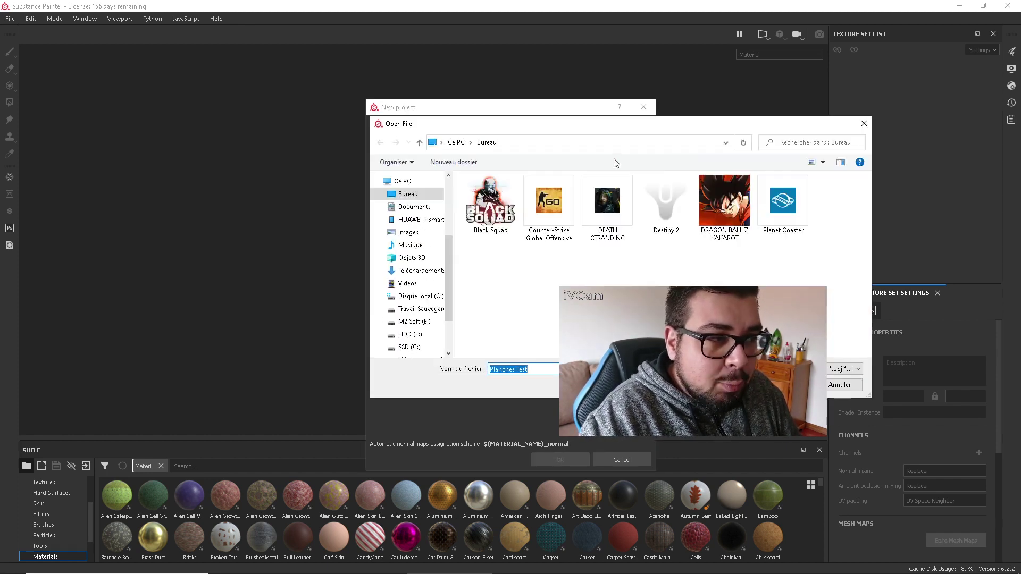
left_click(418, 310)
double_click(503, 327)
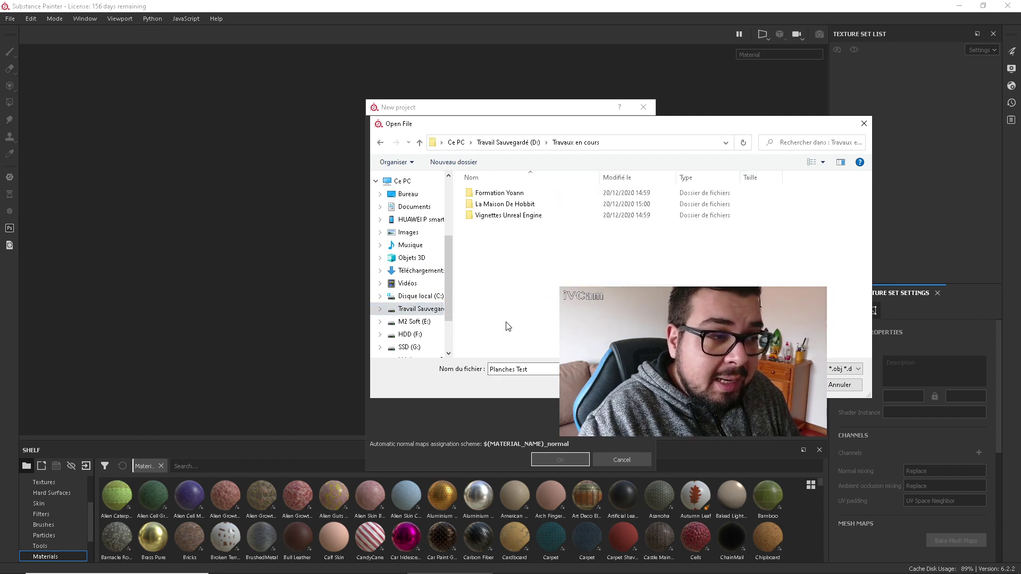
double_click(514, 206)
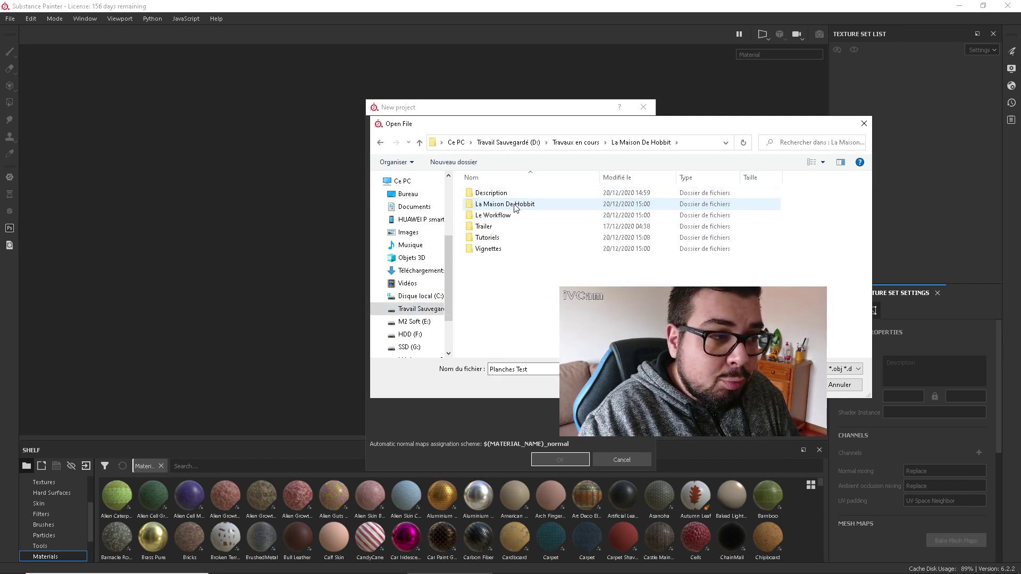
double_click(514, 207)
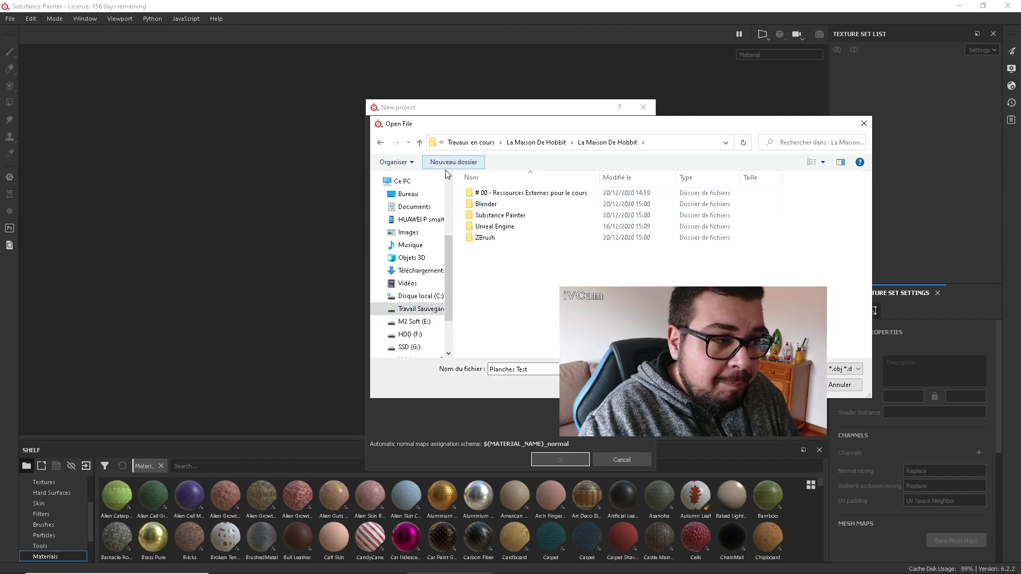
double_click(485, 238)
double_click(490, 194)
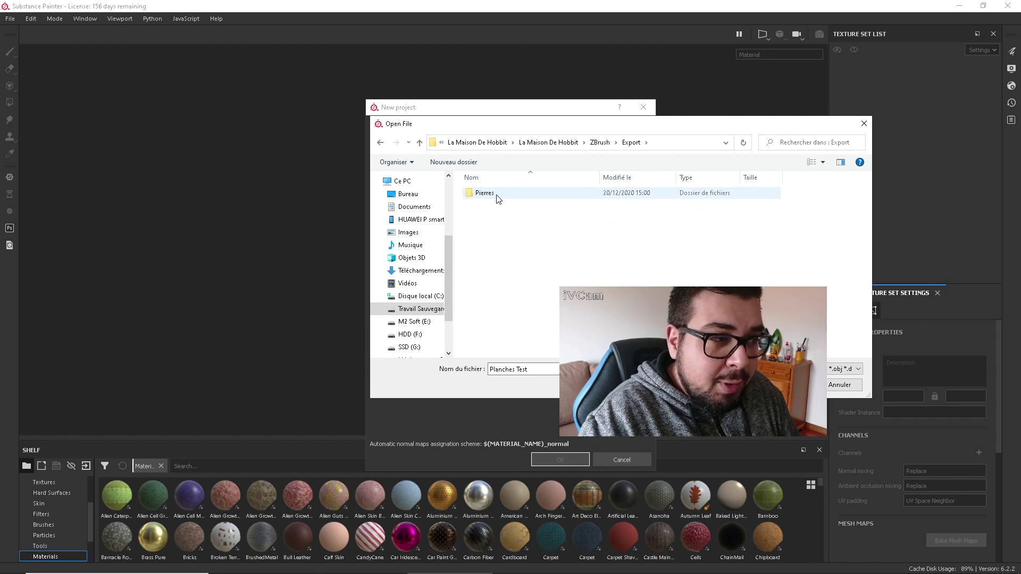
double_click(485, 194)
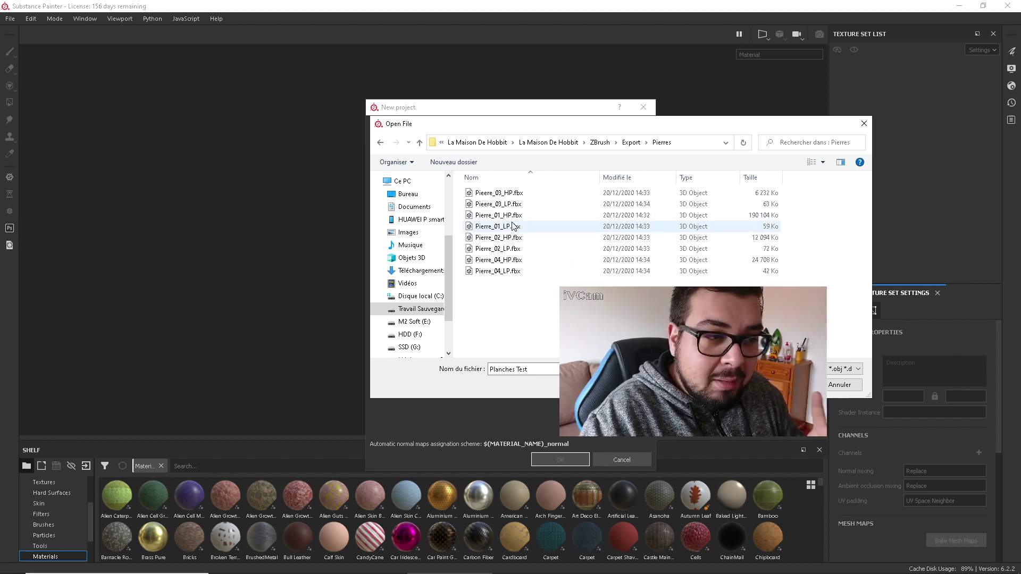
double_click(514, 227)
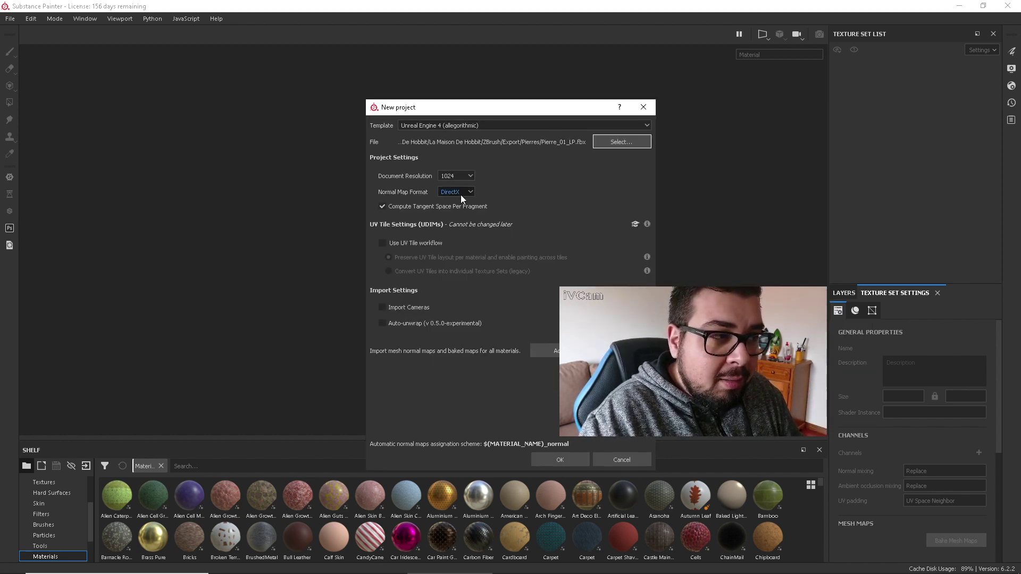
left_click(564, 461)
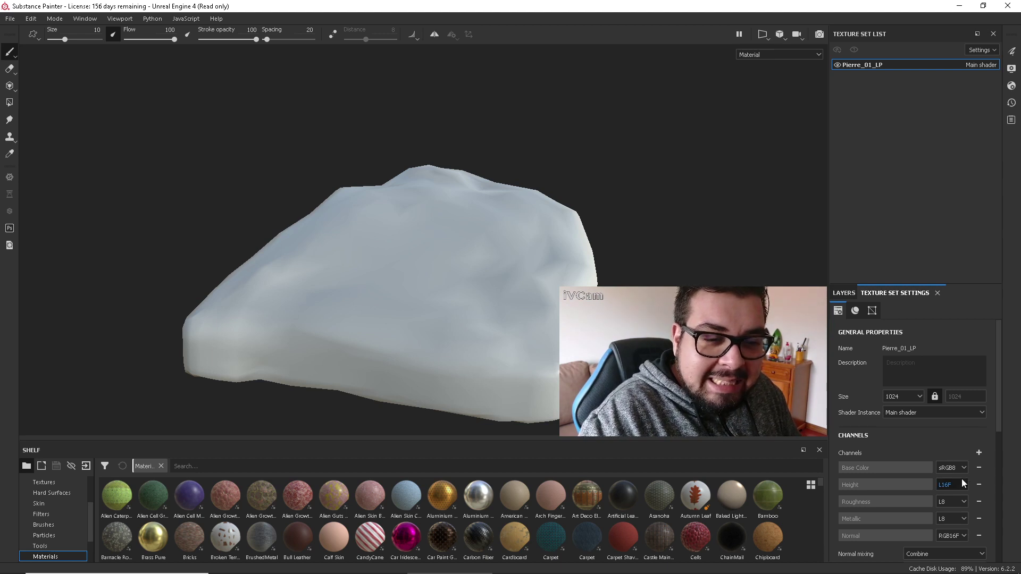
Remove the Metallic channel from the texture set and add the Specular and Ambient occlusion channels
scroll(957, 449, "down", 2)
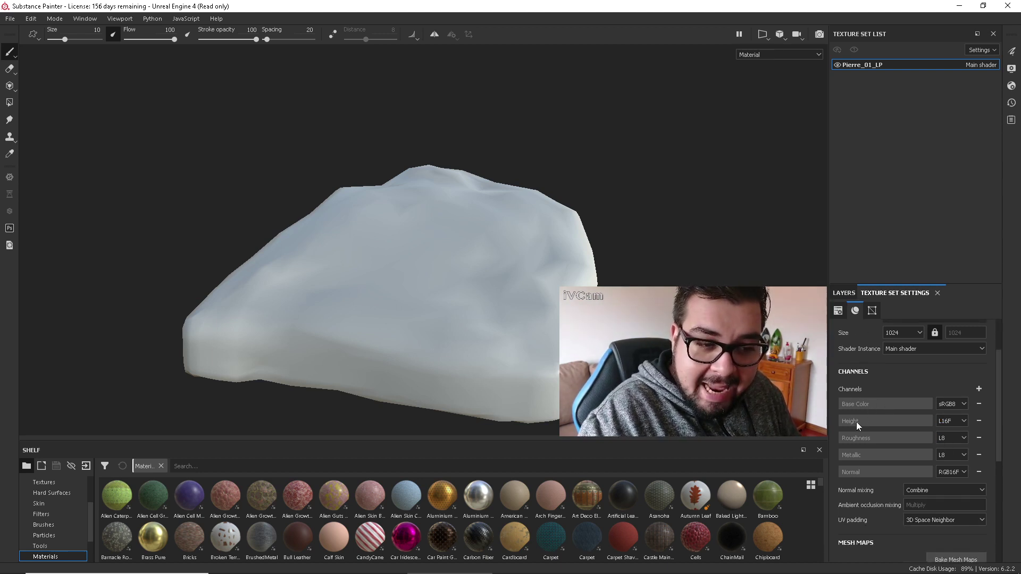
left_click(979, 455)
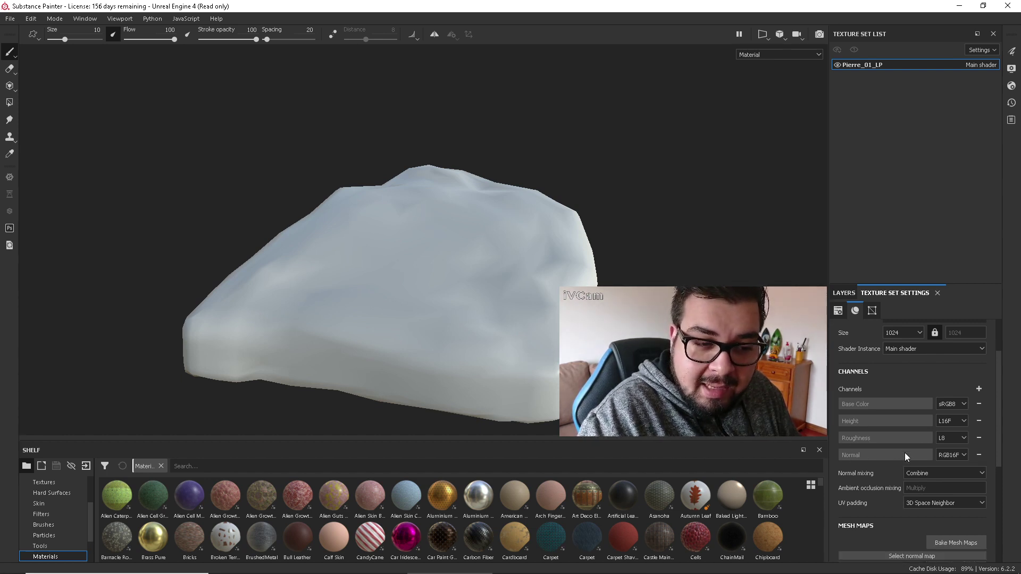
left_click(978, 389)
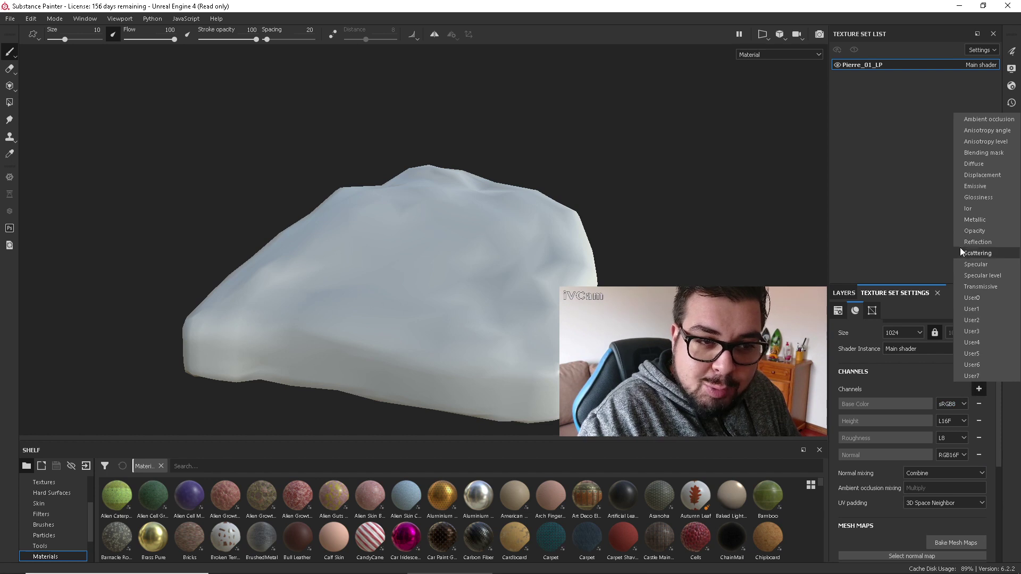
left_click(978, 264)
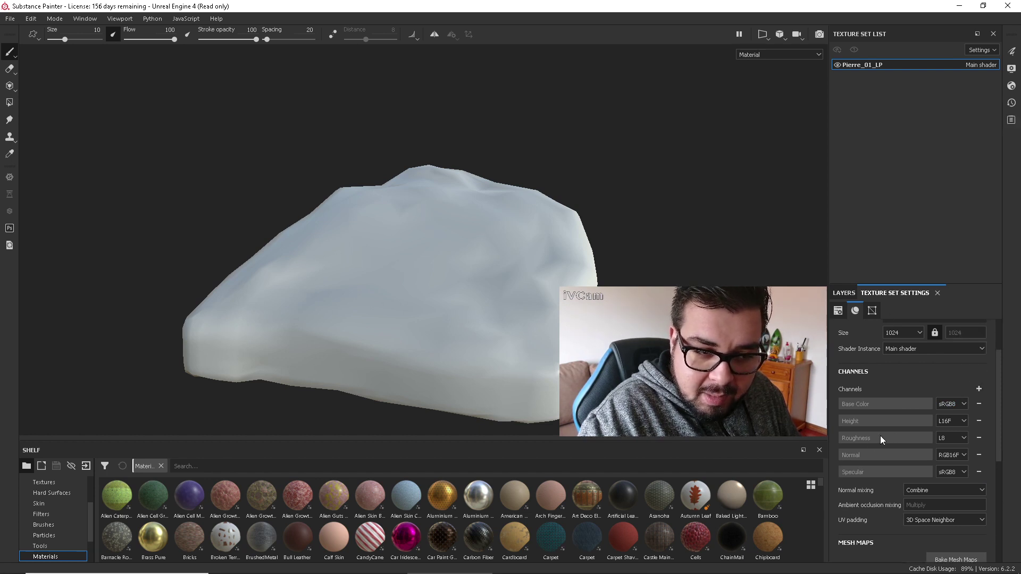
left_click(980, 390)
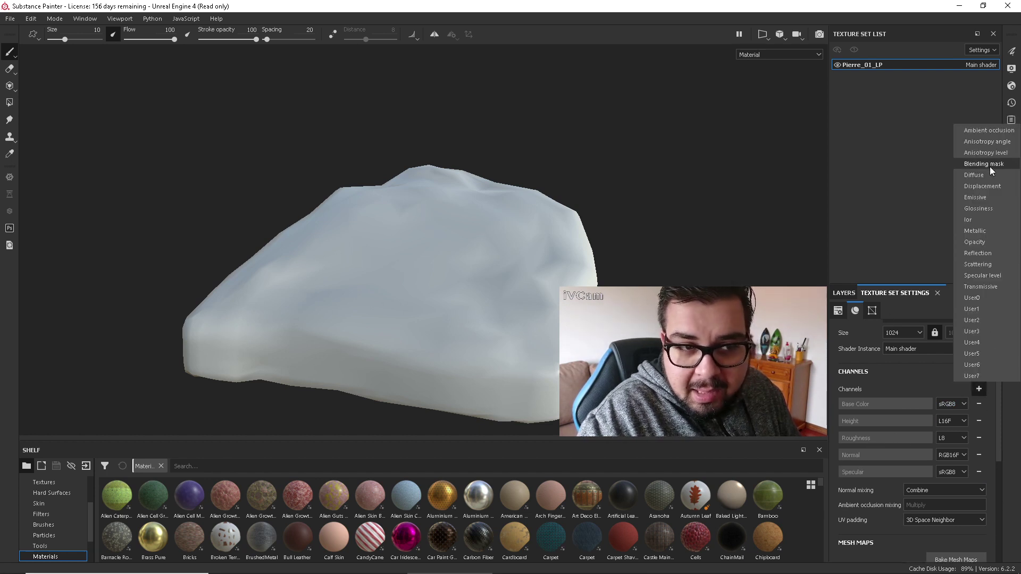
left_click(990, 131)
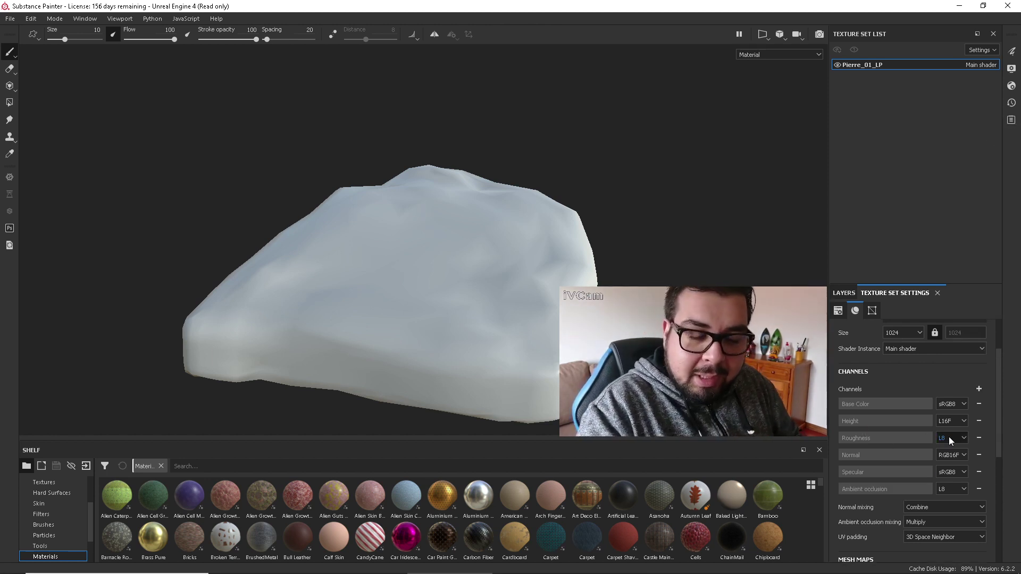
Set up the mesh map baking with the ID map excluded and an output size of 1024
scroll(947, 435, "down", 4)
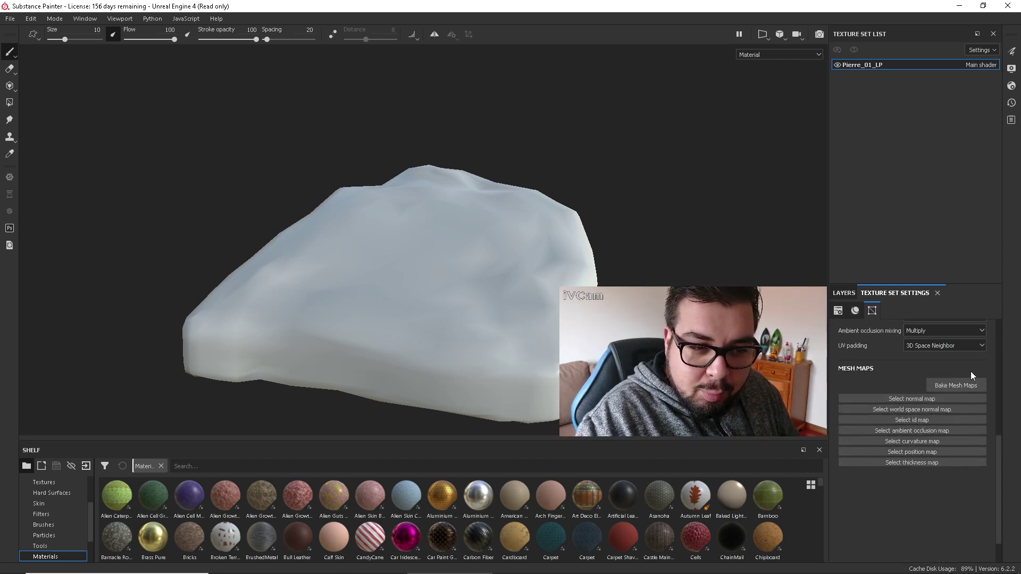
left_click(956, 385)
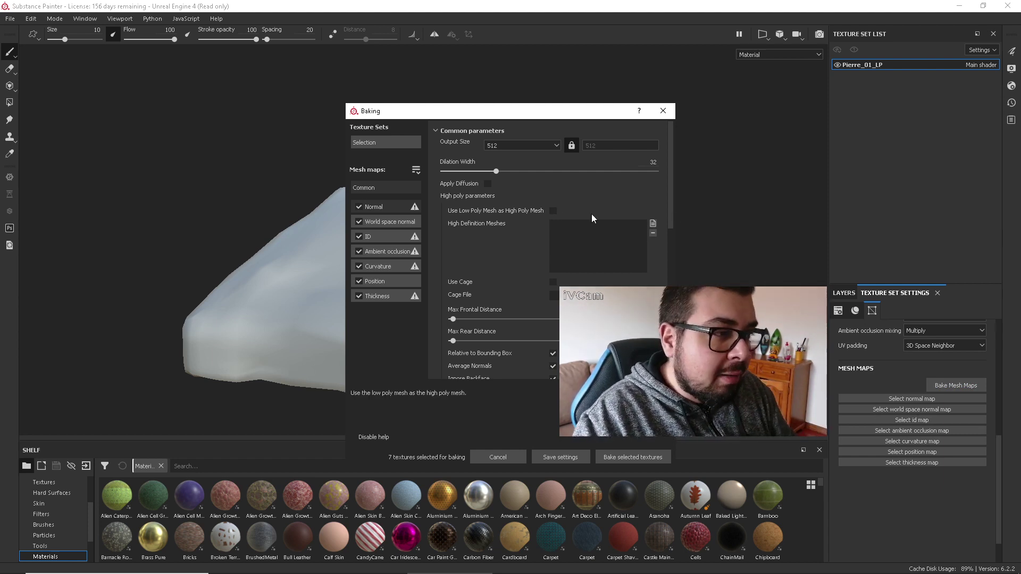
left_click(359, 237)
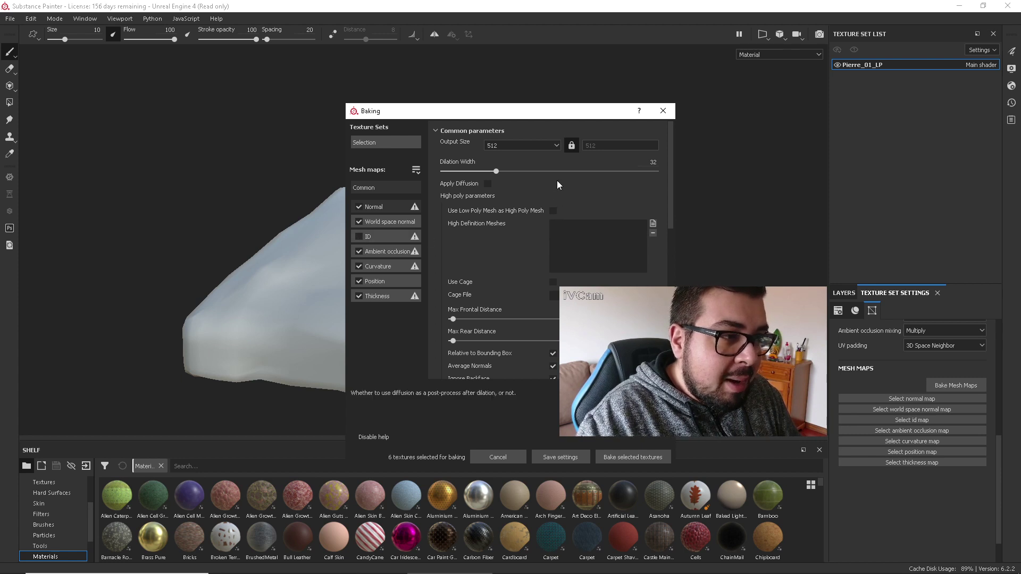
left_click(533, 145)
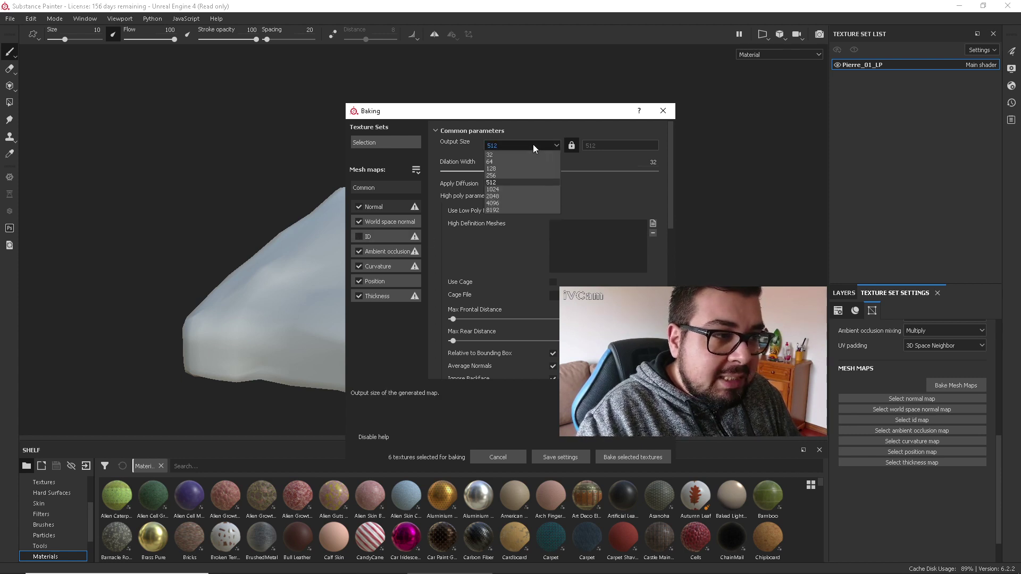
left_click(498, 190)
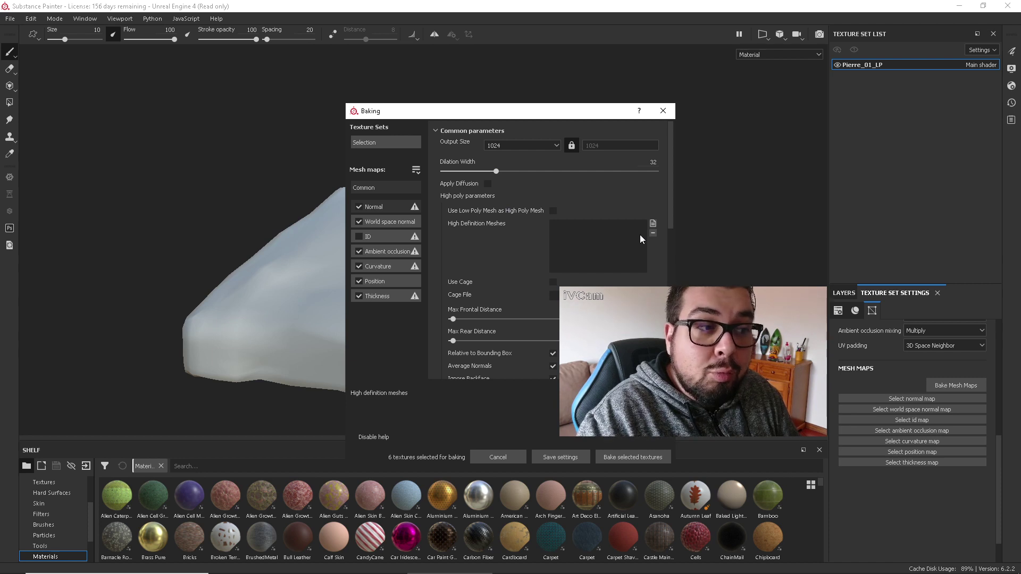
Add Pierre_01_HP.fbx as the high definition mesh and bake the selected textures
left_click(653, 224)
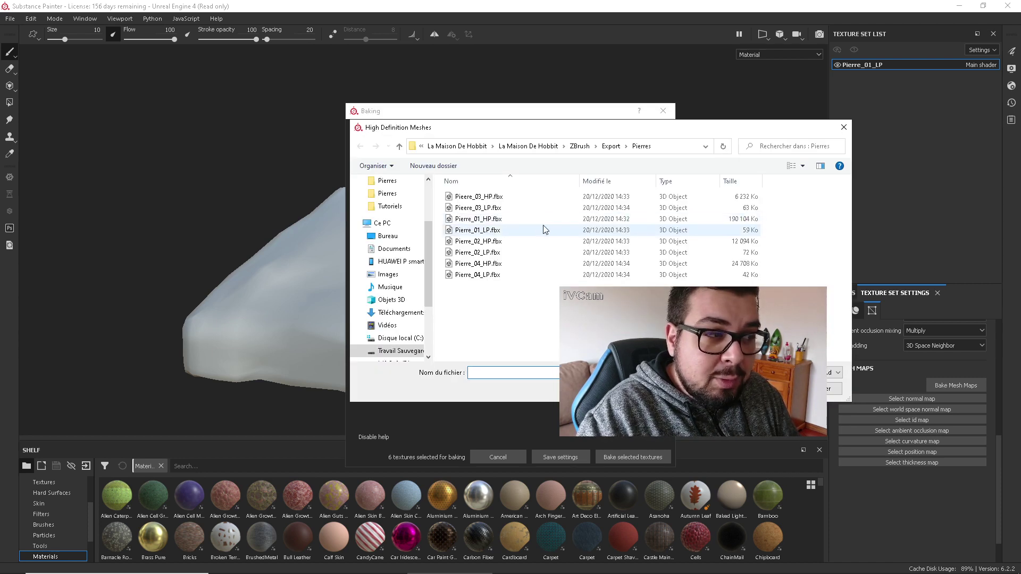
double_click(490, 219)
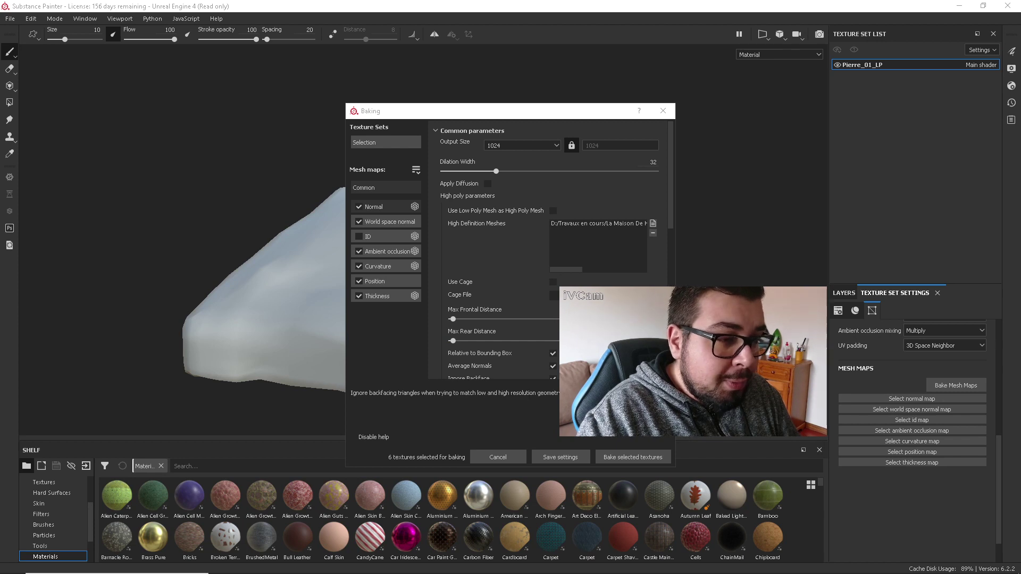
left_click(636, 460)
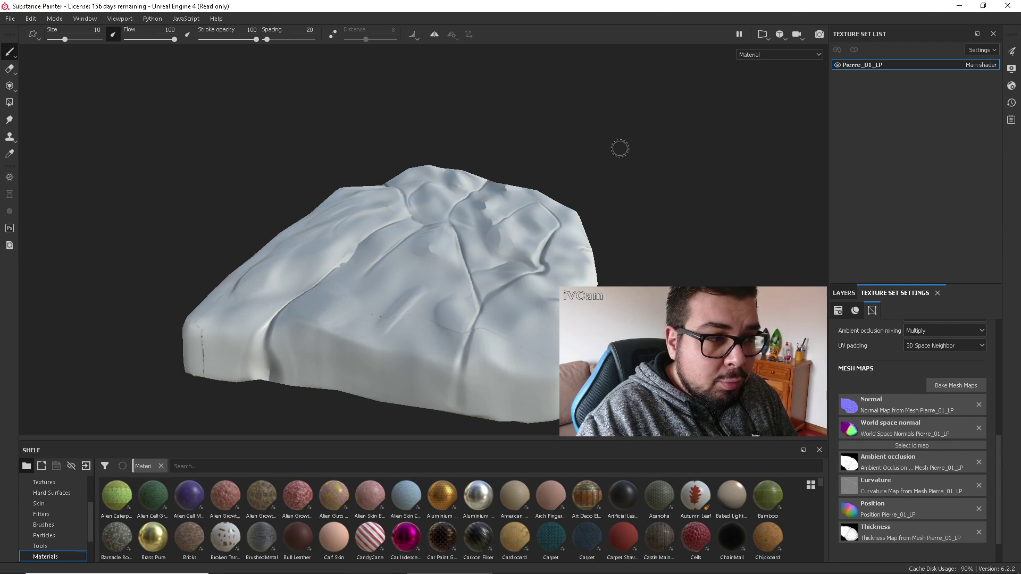
Inspect the baked relief around the rock and display its layer stack
mouse_move(620, 149)
left_mouse_down("alt")
mouse_move(716, 226)
mouse_move(803, 208)
mouse_move(860, 126)
mouse_move(592, 115)
mouse_move(444, 52)
mouse_move(371, 188)
mouse_move(421, 212)
mouse_move(506, 155)
mouse_move(465, 151)
mouse_move(479, 157)
left_mouse_up("alt")
mouse_move(710, 230)
left_mouse_down("alt")
mouse_move(612, 161)
mouse_move(499, 159)
mouse_move(600, 232)
mouse_move(621, 223)
left_mouse_up("alt")
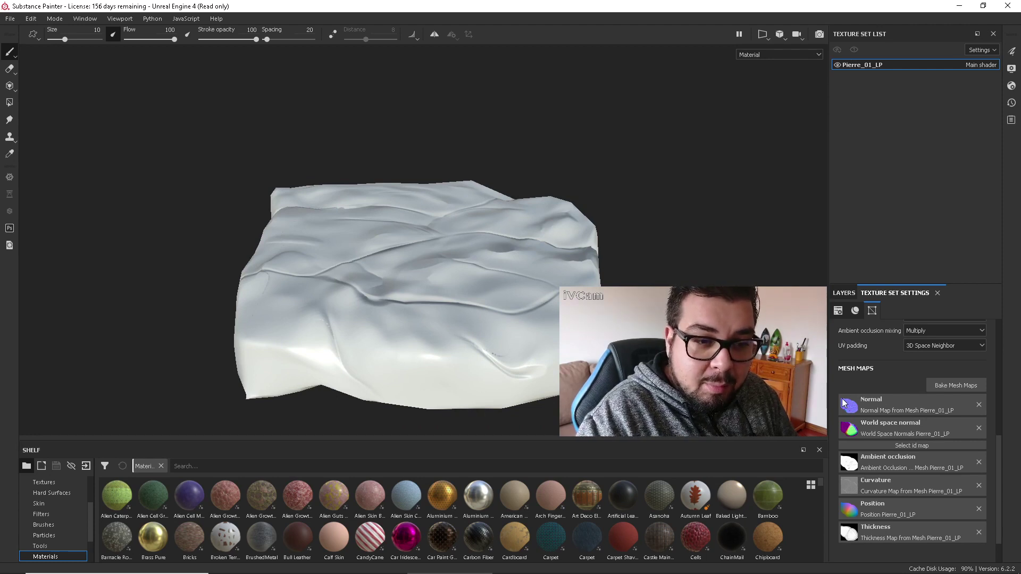
left_click_drag(998, 468, 1013, 340)
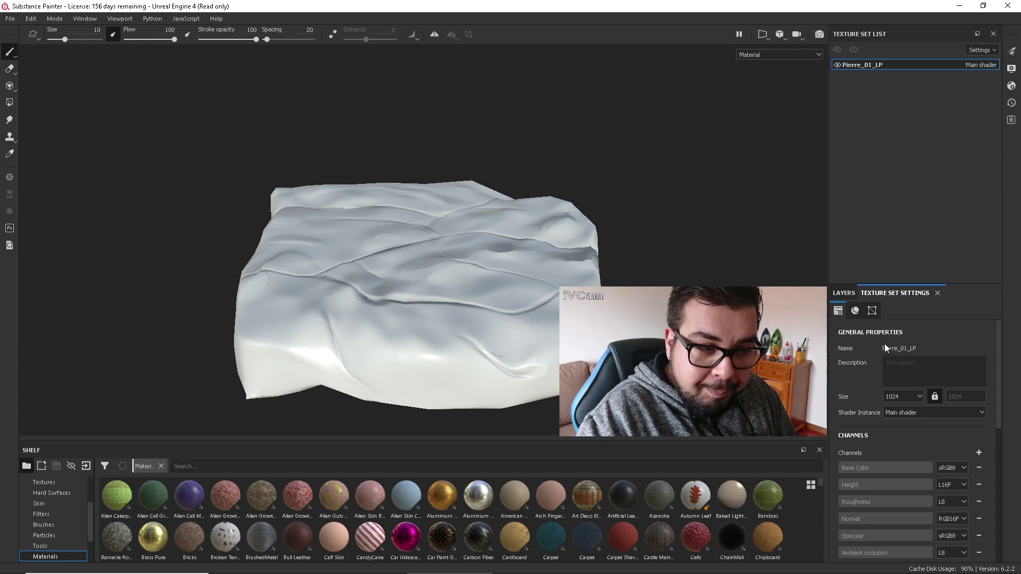
double_click(842, 290)
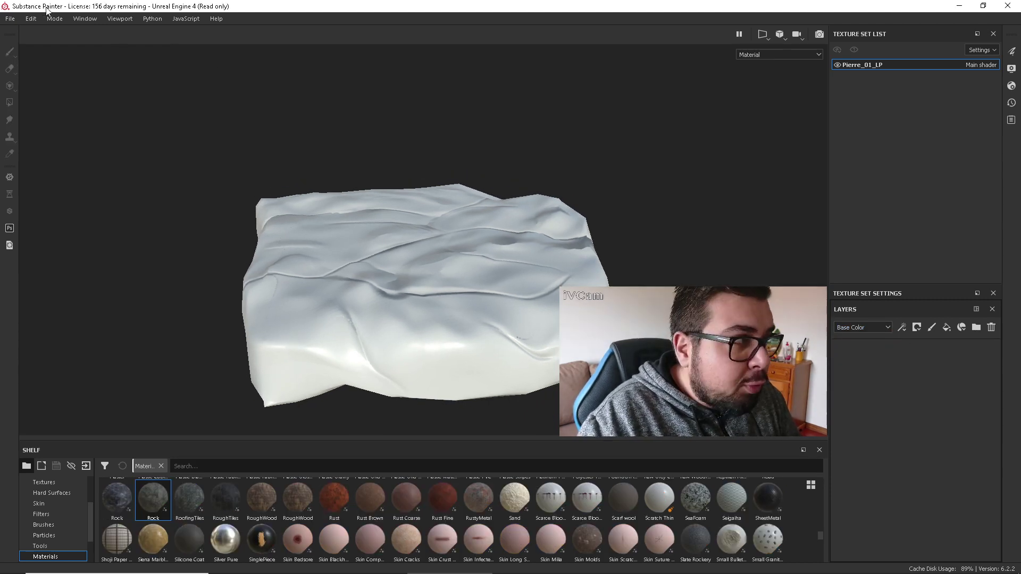
Start importing resources and open the Roche folder under Textures Externes in the course's external resources
left_click(10, 18)
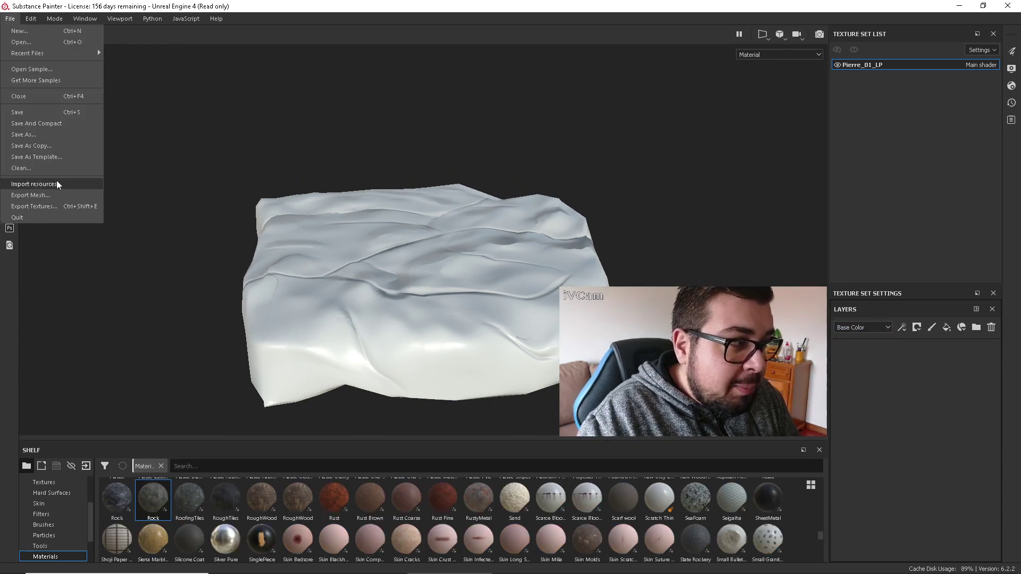
left_click(35, 184)
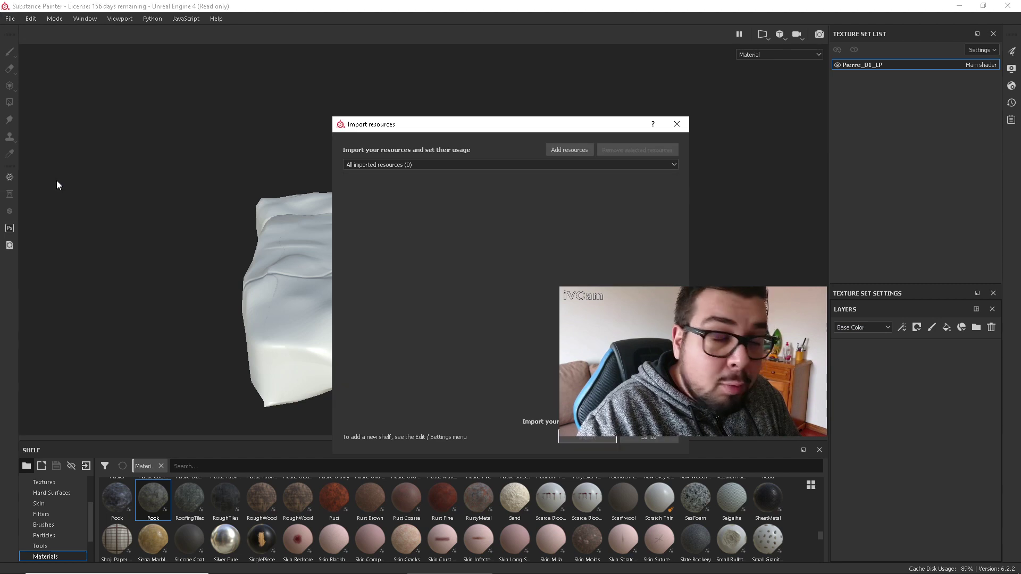
left_click(571, 151)
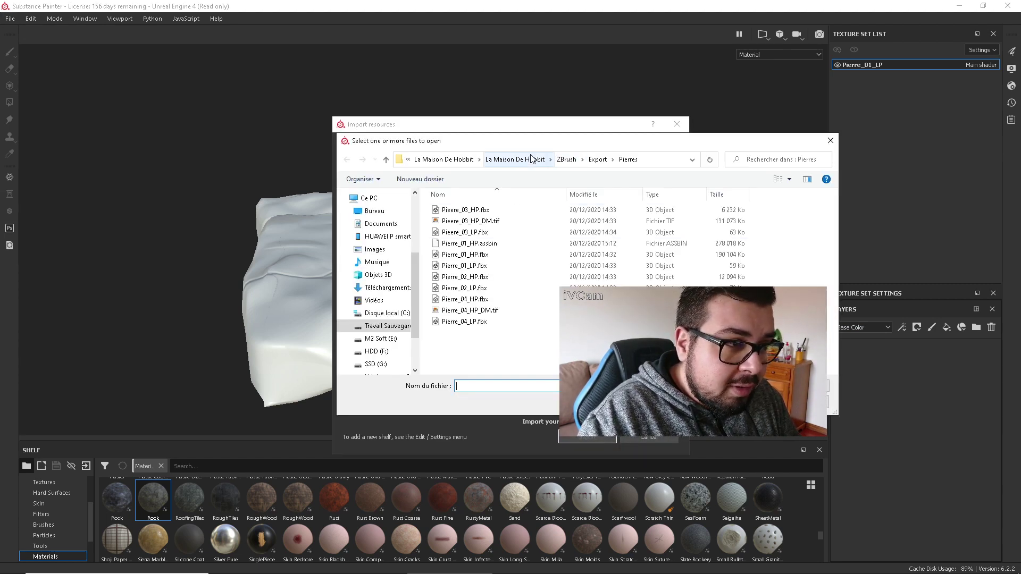
left_click(531, 159)
double_click(477, 210)
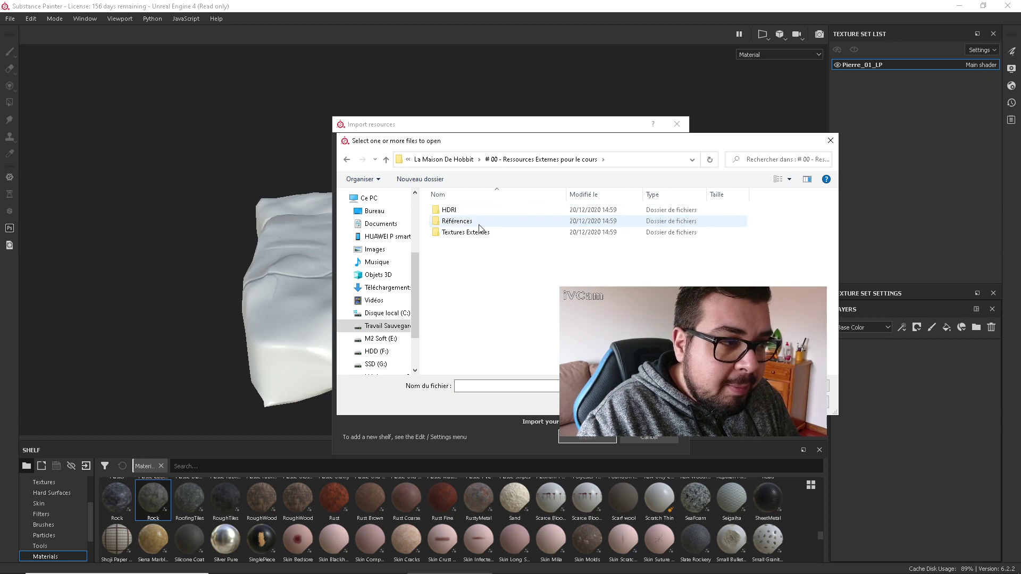
double_click(480, 233)
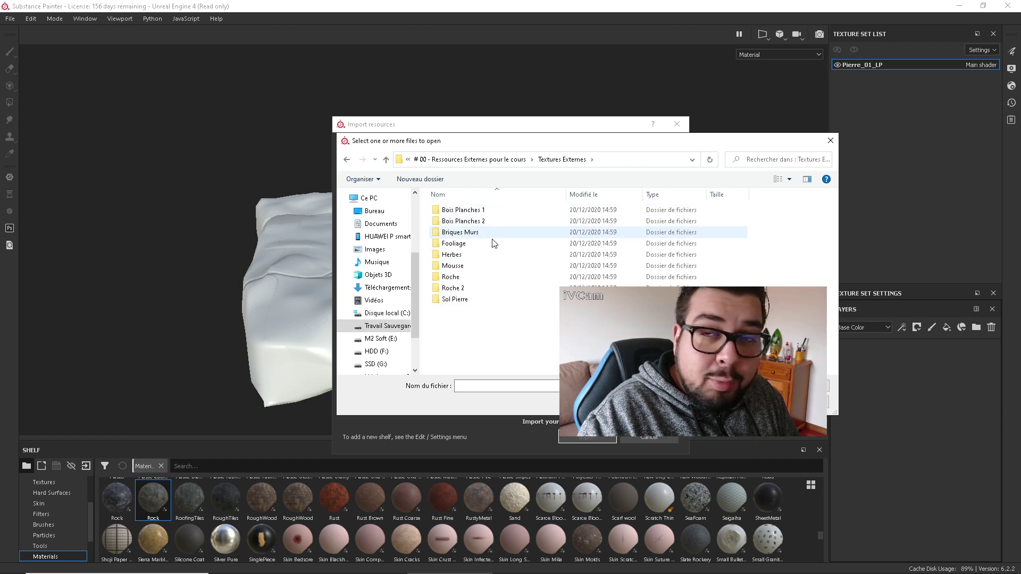
double_click(457, 278)
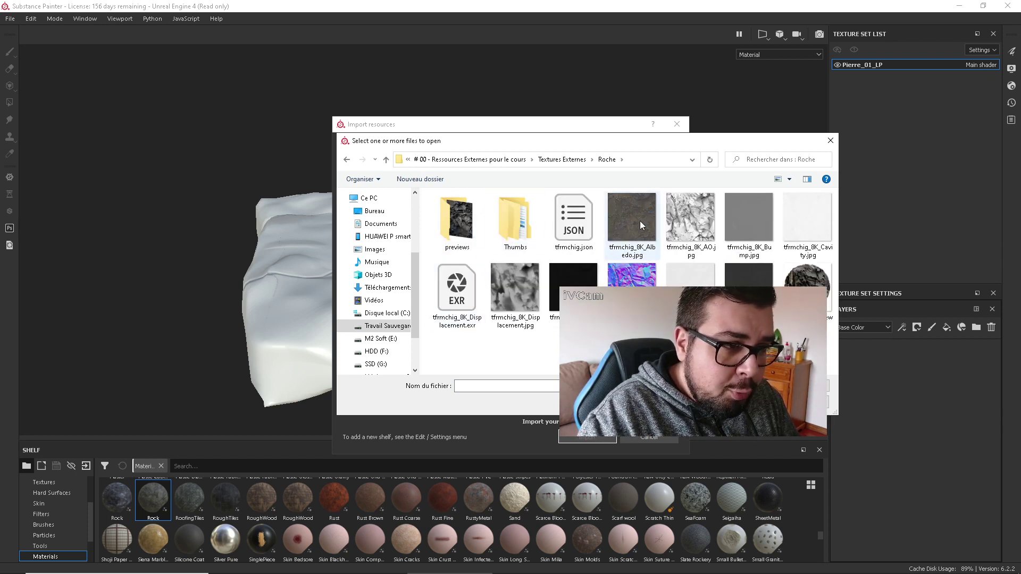
left_click(634, 213)
left_click(690, 223, "ctrl")
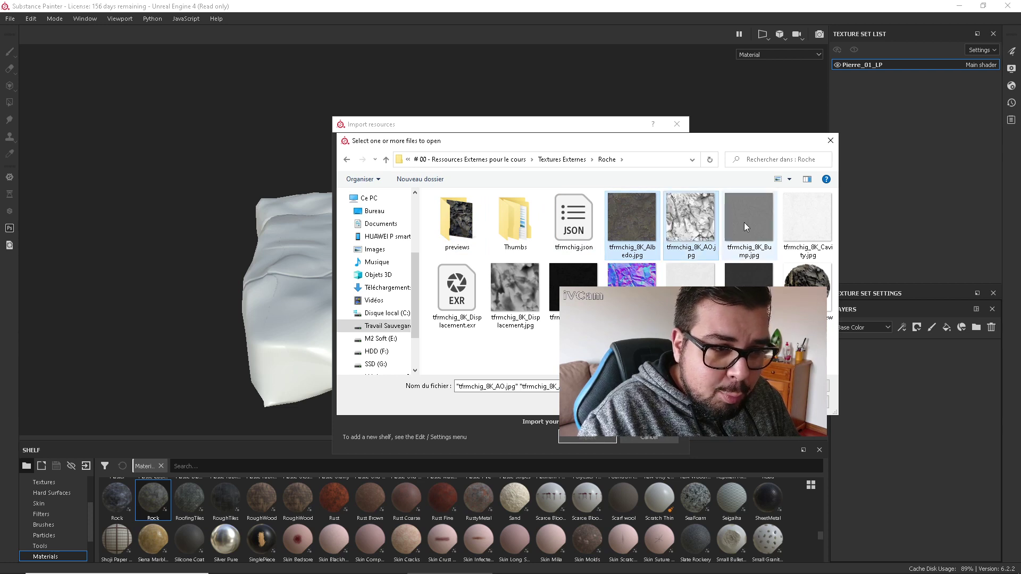
left_click(745, 222, "ctrl")
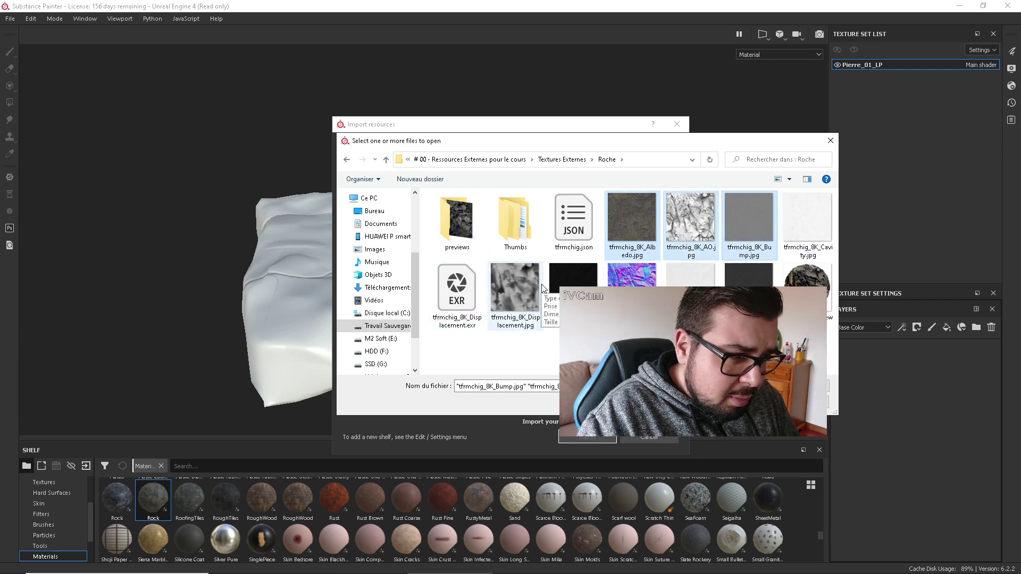
left_click(631, 276, "ctrl+shift")
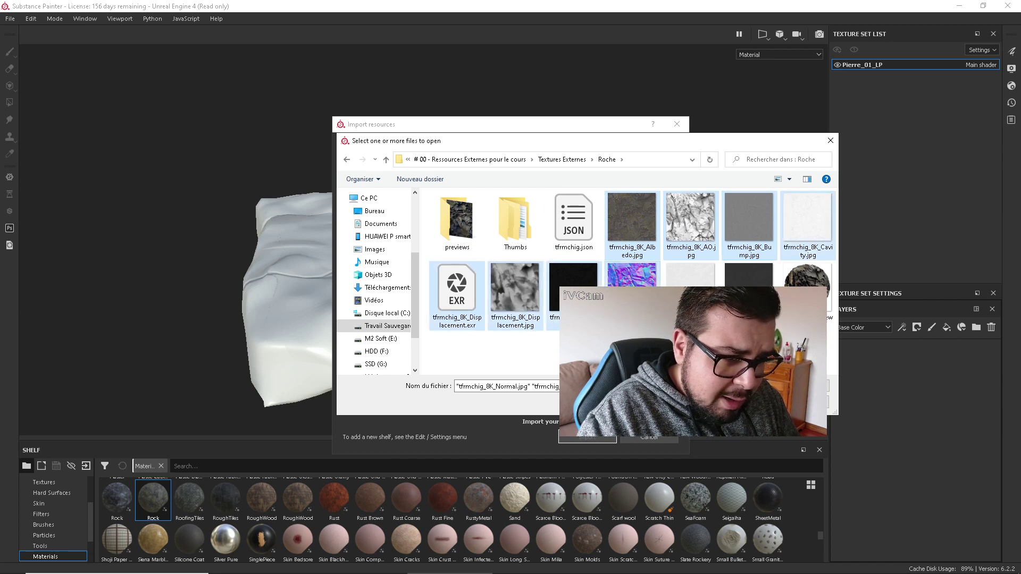
Add the tfrmchig_8K Albedo, AO, Bump, Normal, Roughness and Specular JPG maps to the import list
left_click(631, 218)
left_click(690, 218, "ctrl")
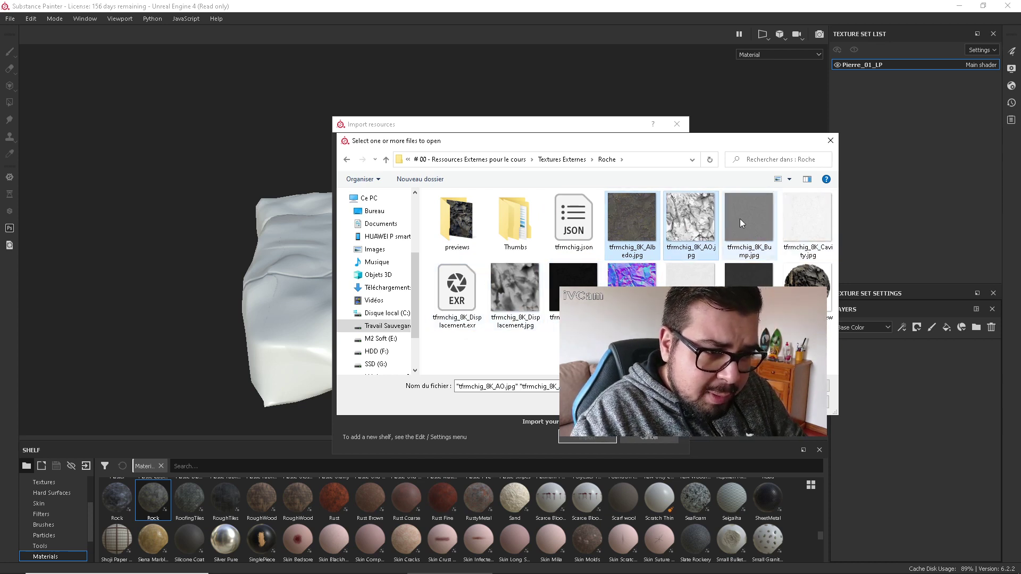
left_click(743, 224, "ctrl")
left_click(807, 218, "ctrl")
left_click(631, 275, "ctrl")
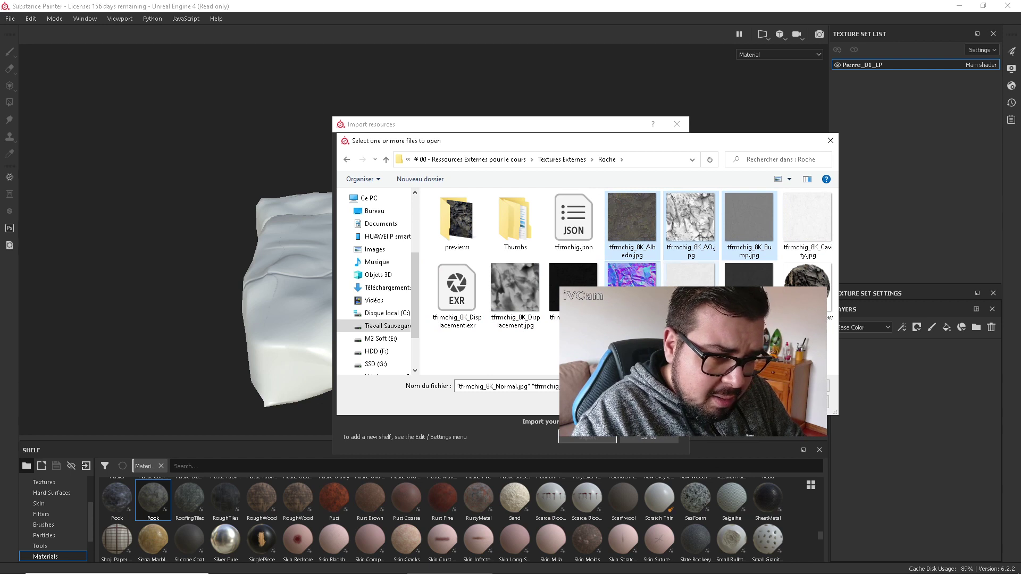
left_click(691, 295, "ctrl")
left_click(749, 295, "ctrl")
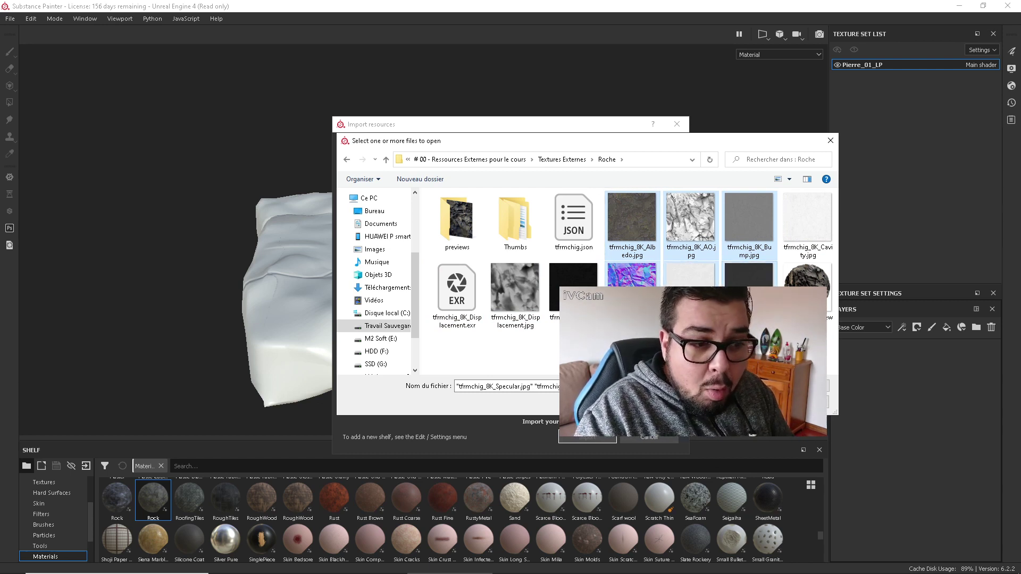
key("Return")
Set the usage of all six tfrmchig_8K maps to texture and import them
left_click(652, 183)
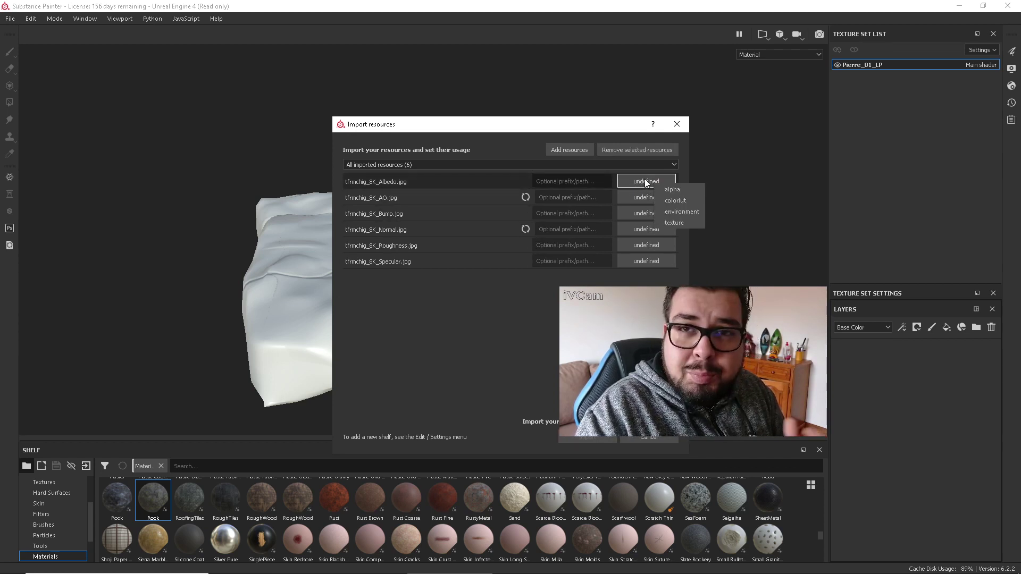
left_click(676, 224)
left_click(665, 203)
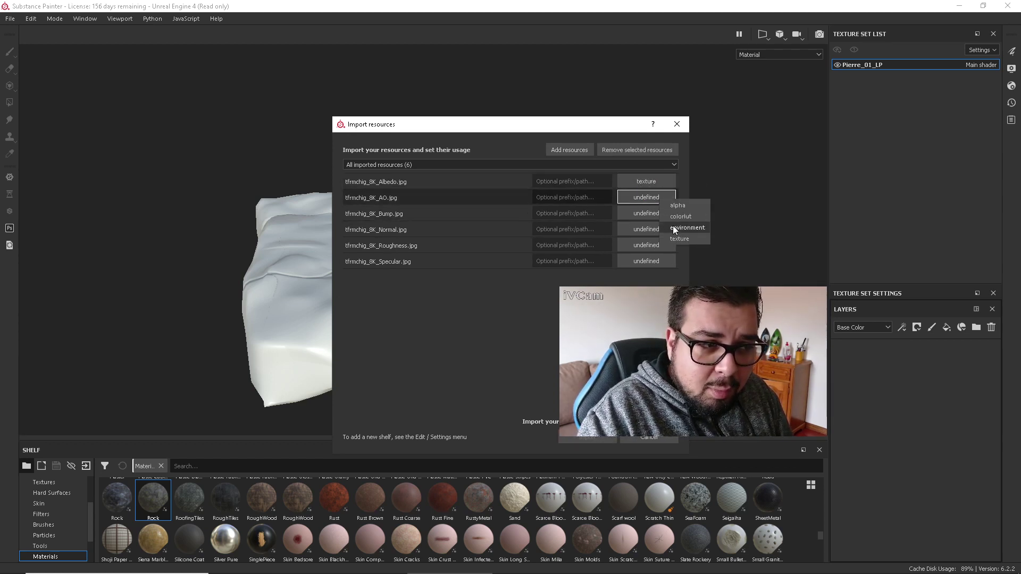
left_click(673, 225)
left_click(669, 213)
left_click(669, 234)
left_click(668, 233)
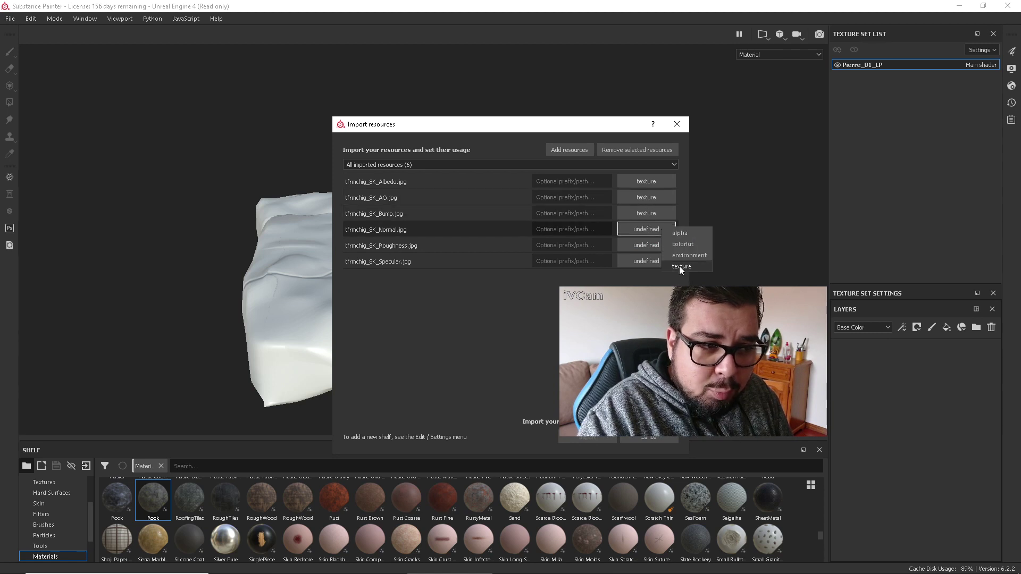
left_click(680, 265)
left_click(663, 246)
left_click(683, 282)
left_click(665, 261)
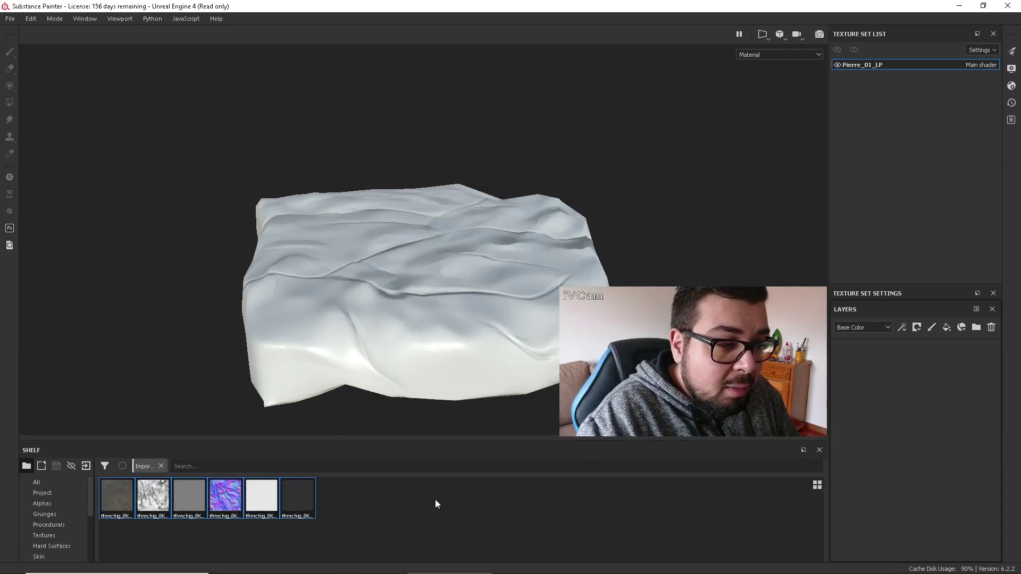
Add a fill layer and name it Rock_01
left_click(947, 327)
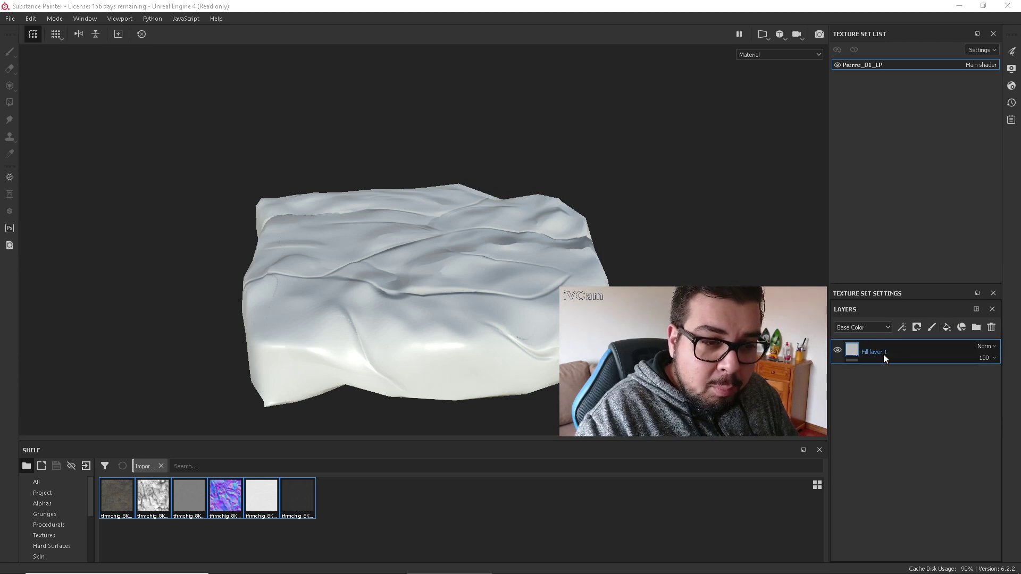
double_click(874, 352)
type("Ro")
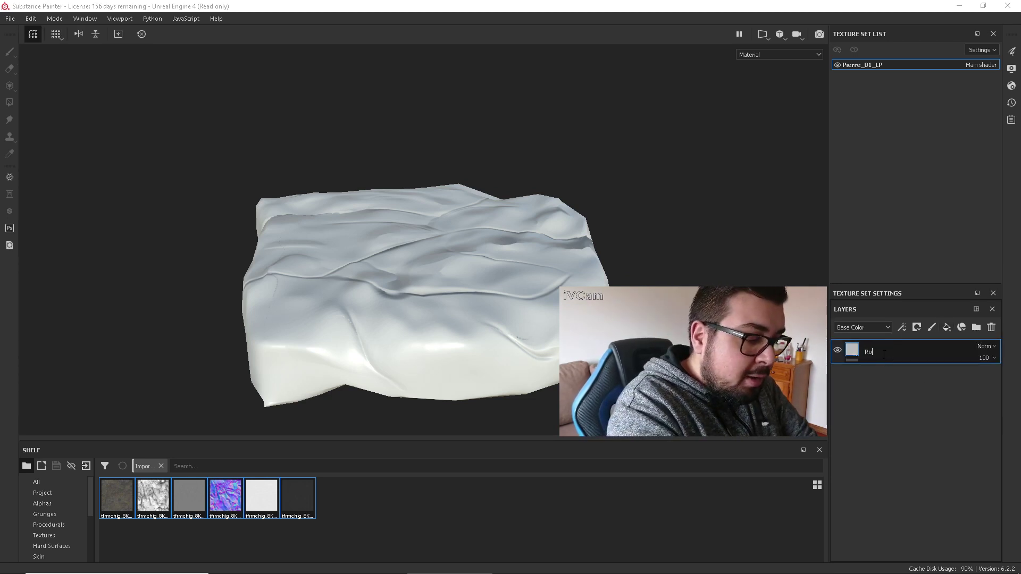
type("ck_01")
key("Return")
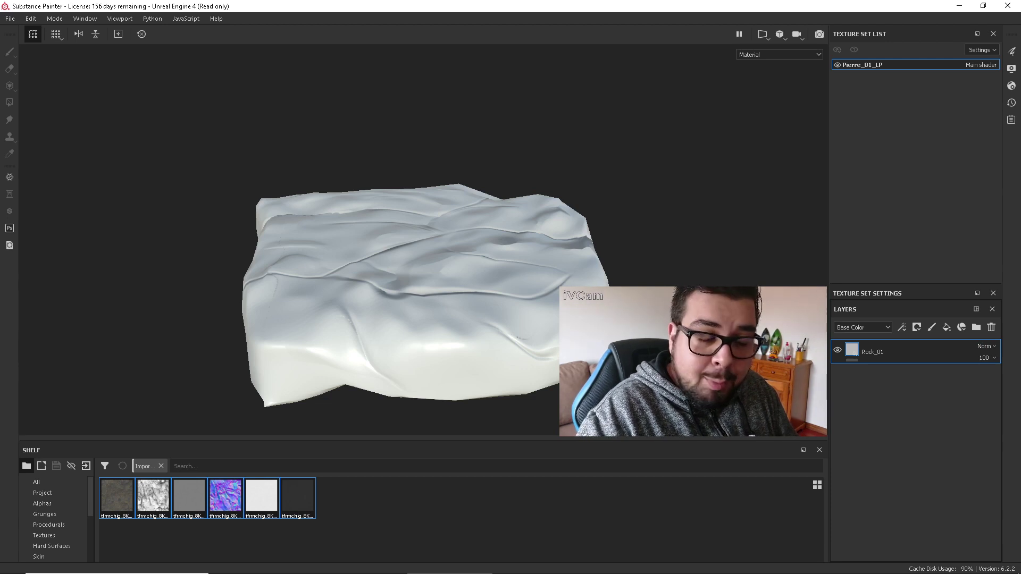
Display the Rock_01 fill properties and assign the tfrmchig_8K_Albedo map to the Base Color channel
right_click(656, 291)
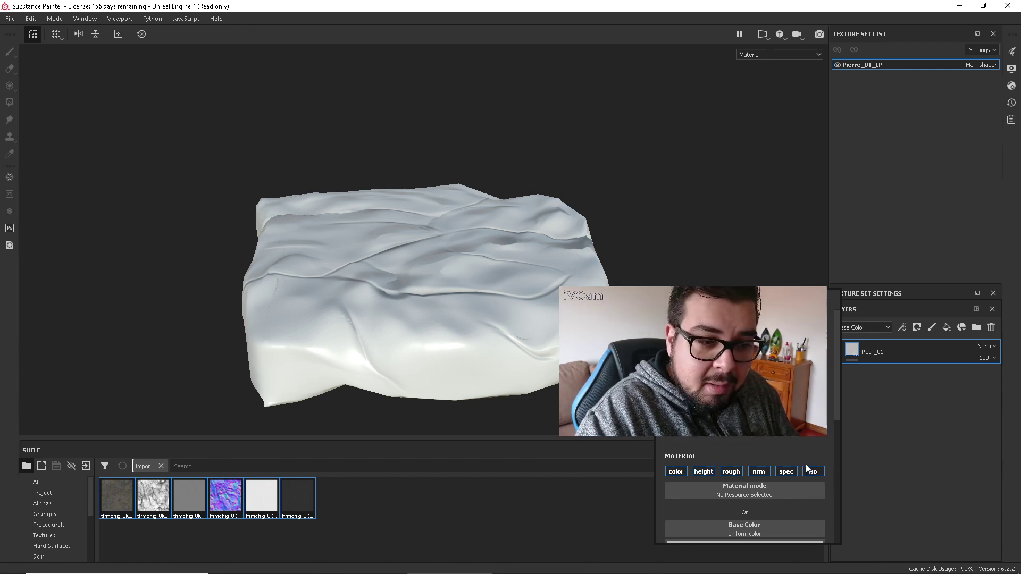
scroll(788, 460, "down", 2)
scroll(788, 457, "down", 2)
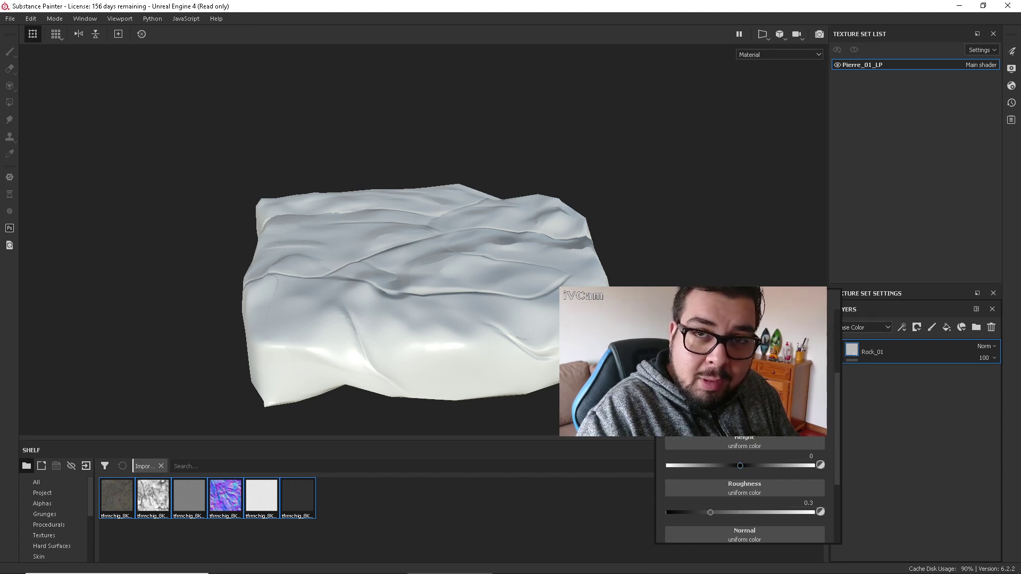
left_click(110, 495)
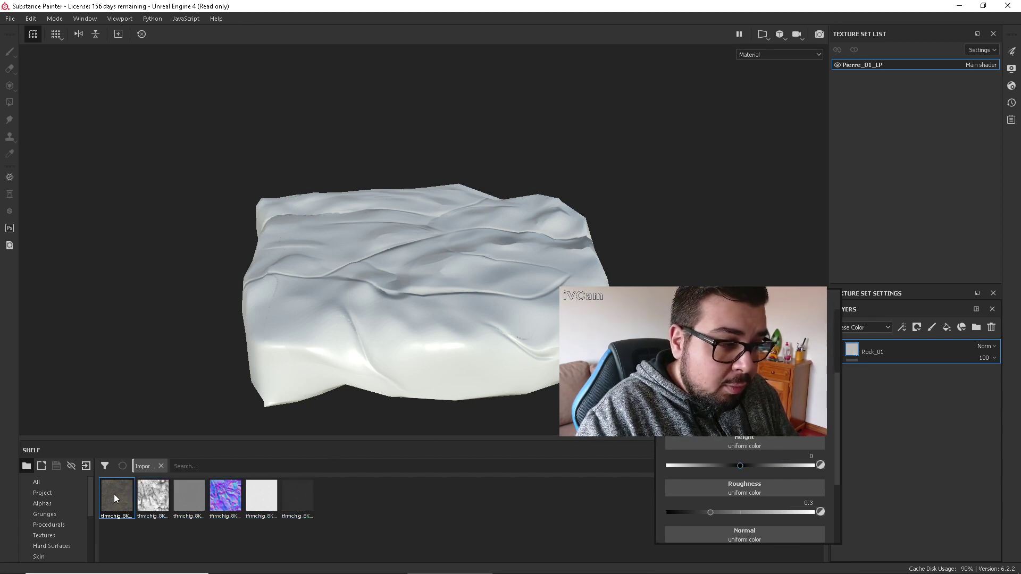
left_click_drag(114, 494, 625, 419)
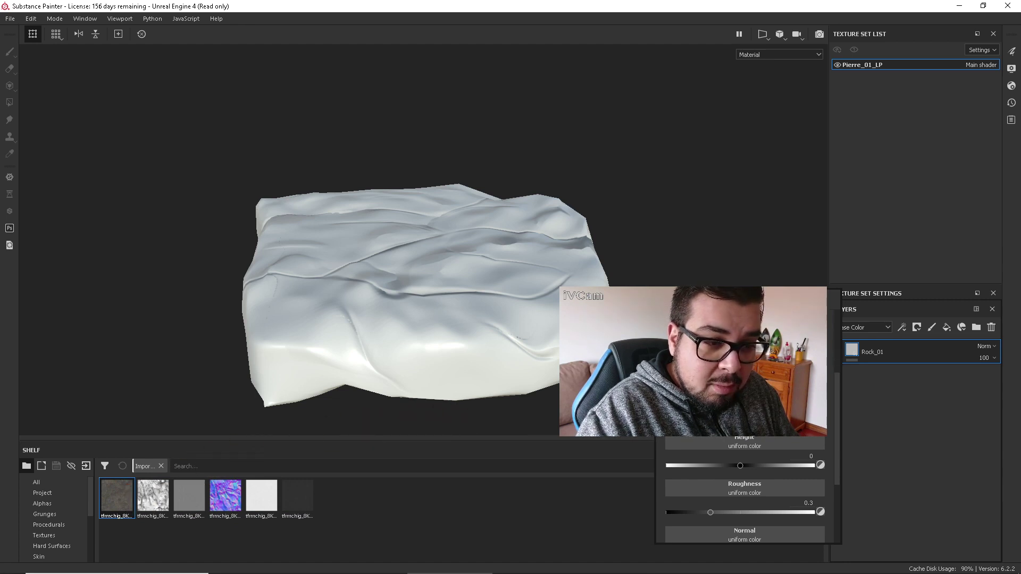
scroll(744, 490, "down", 1)
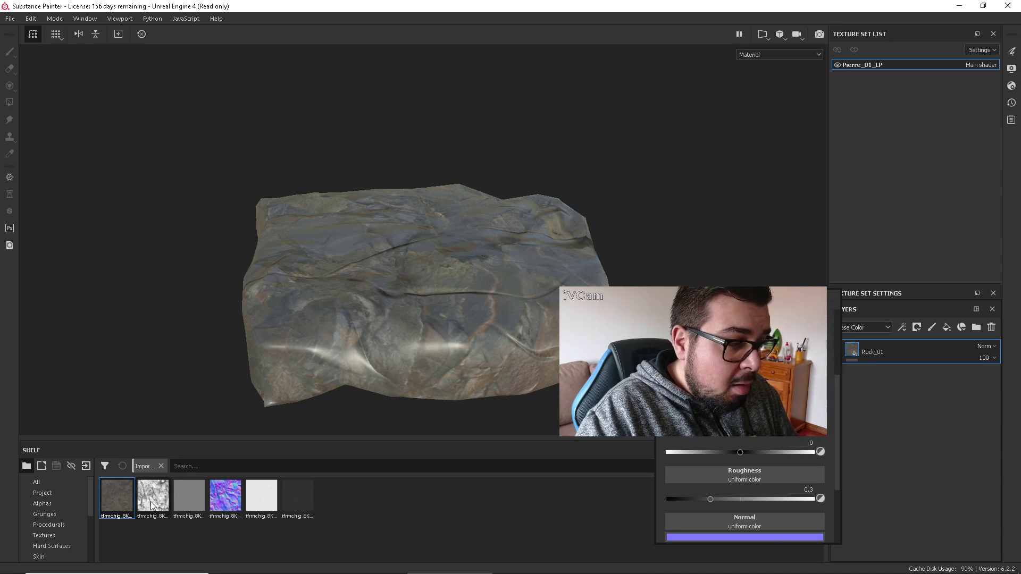
Assign the tfrmchig_8K_Bump map to the Height channel of the Rock_01 layer
mouse_move(152, 494)
left_mouse_down()
mouse_move(357, 402)
mouse_move(645, 379)
mouse_move(715, 465)
mouse_move(149, 497)
left_mouse_up()
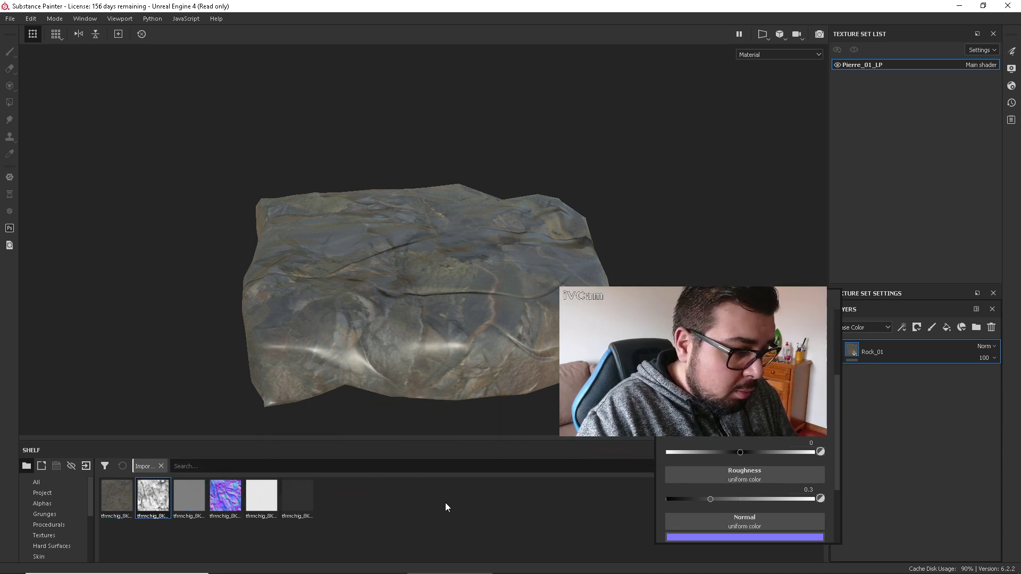
left_click(190, 500)
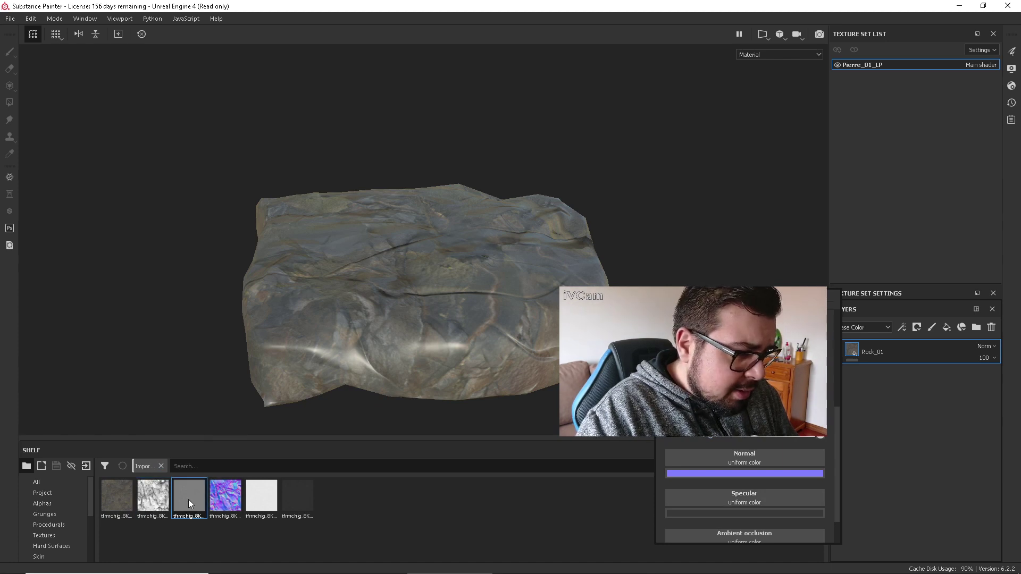
left_click_drag(189, 500, 766, 428)
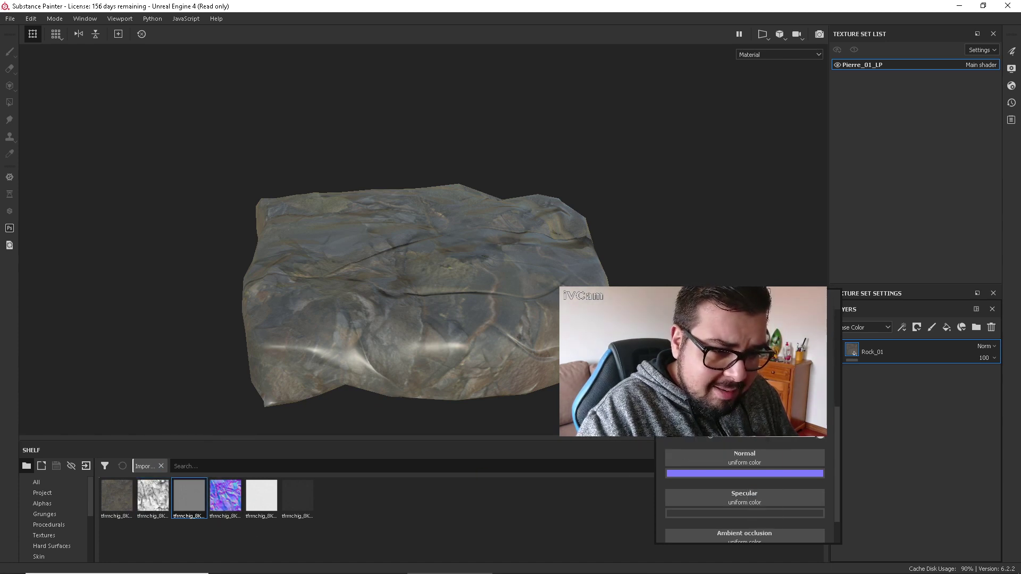
scroll(750, 425, "down", 1)
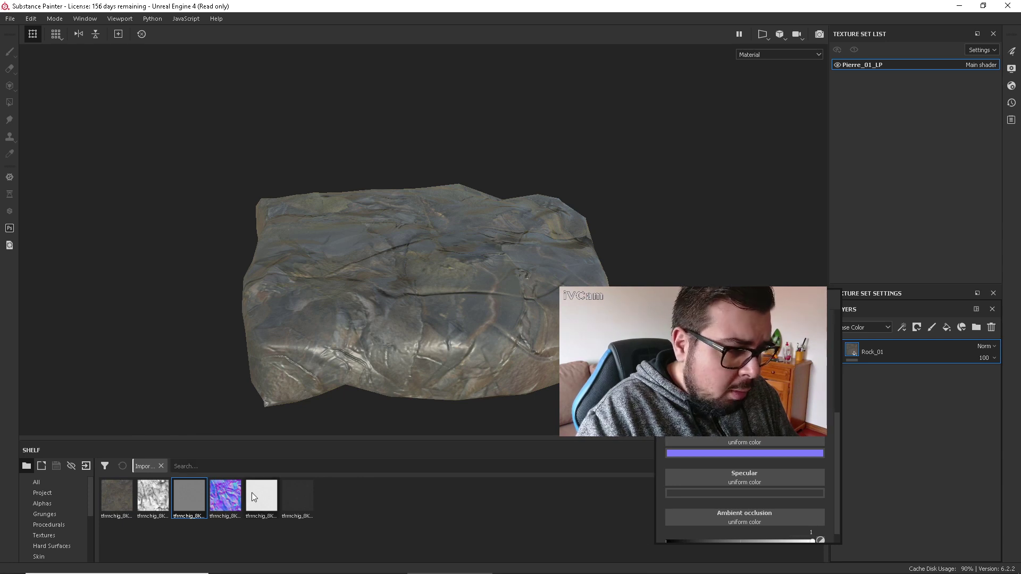
Assign the tfrmchig_8K Normal, Roughness and Specular maps to the matching channels of Rock_01
left_click_drag(225, 496, 733, 455)
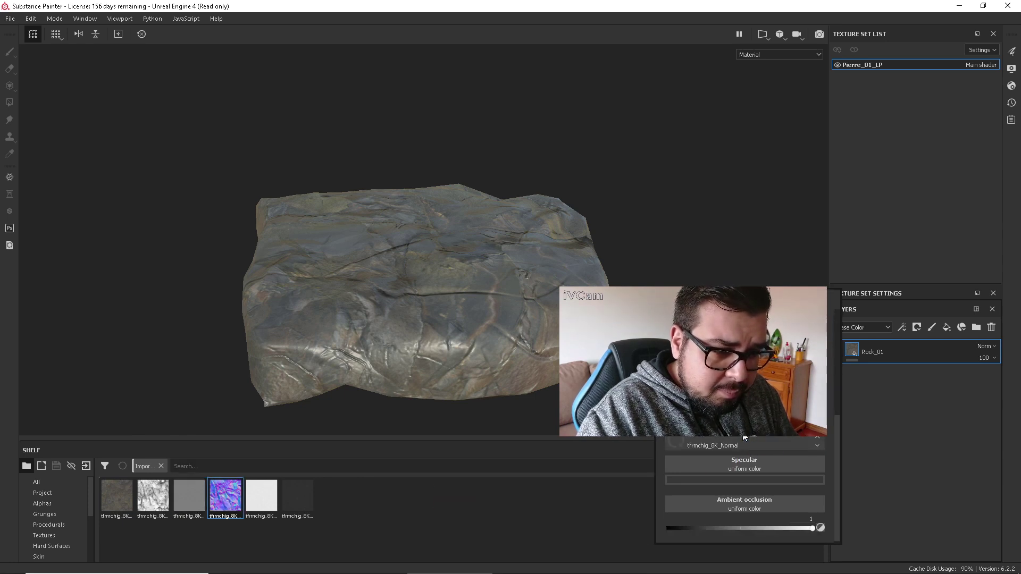
left_click_drag(261, 490, 740, 420)
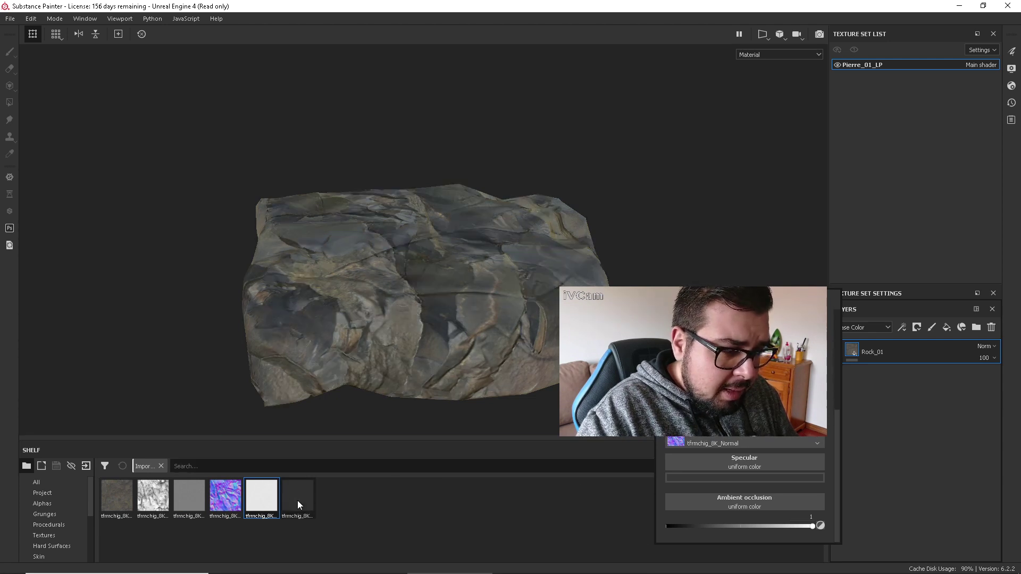
left_click_drag(298, 501, 763, 465)
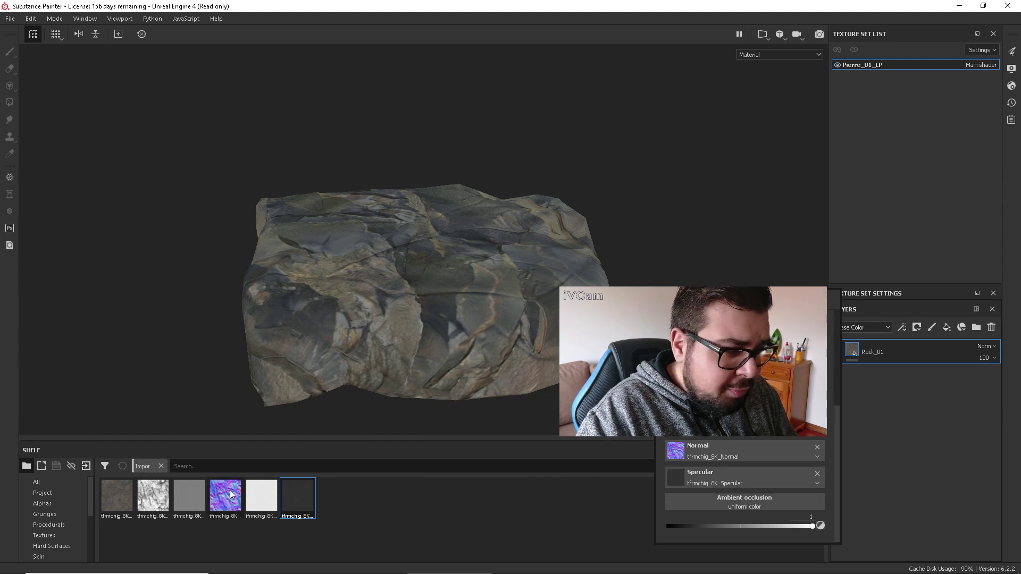
Assign the tfrmchig_8K_AO map to the Ambient occlusion channel, check all channel assignments and close the fill properties
left_click(161, 494)
left_click_drag(162, 495, 778, 500)
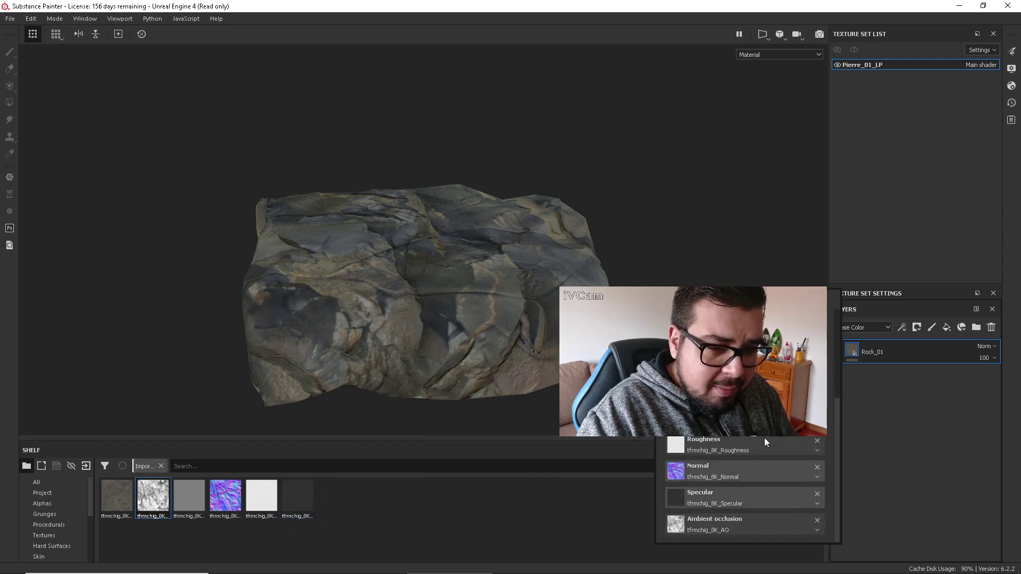
scroll(764, 442, "up", 1)
scroll(709, 450, "down", 1)
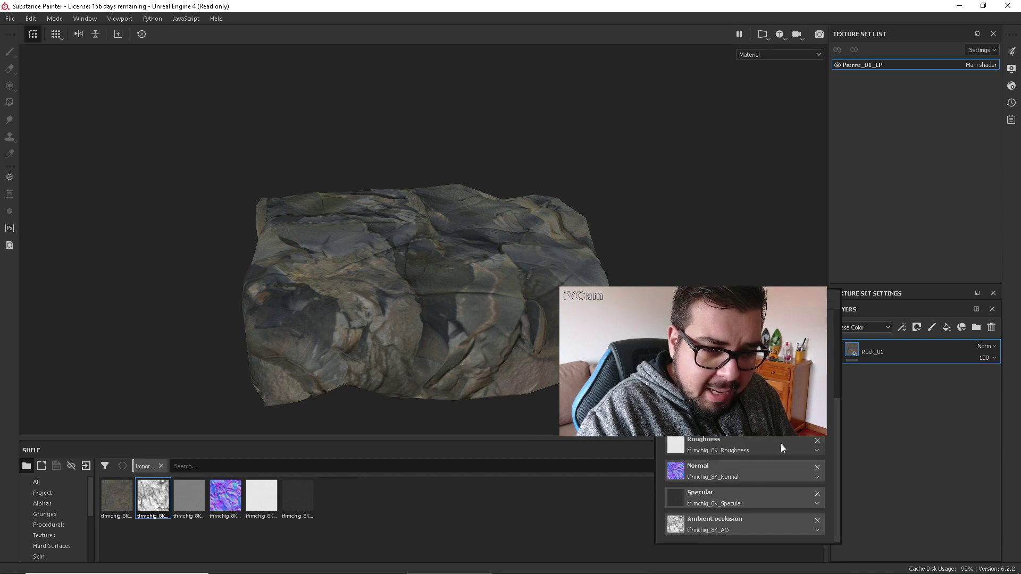
scroll(745, 489, "up", 4)
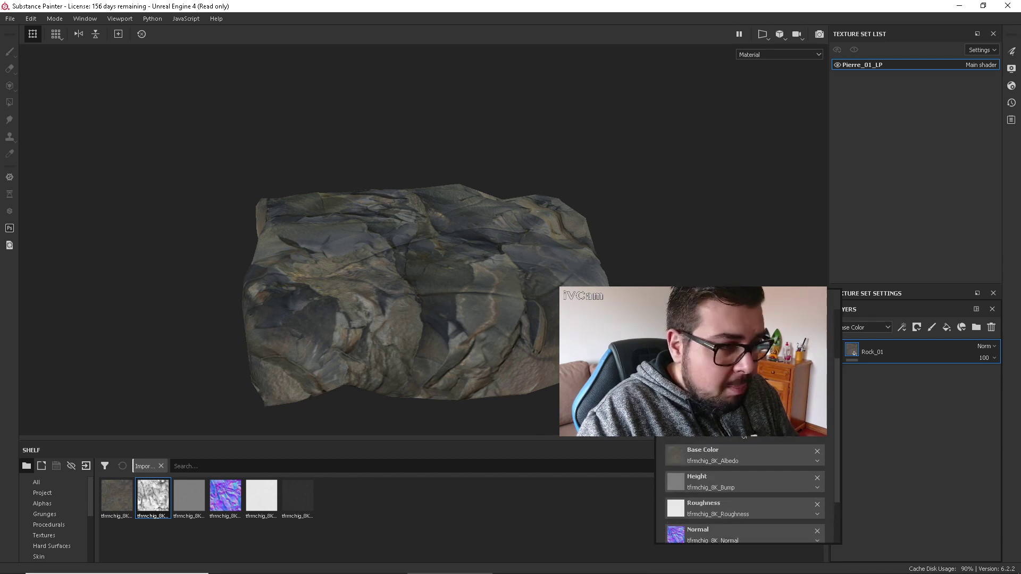
left_click(490, 298)
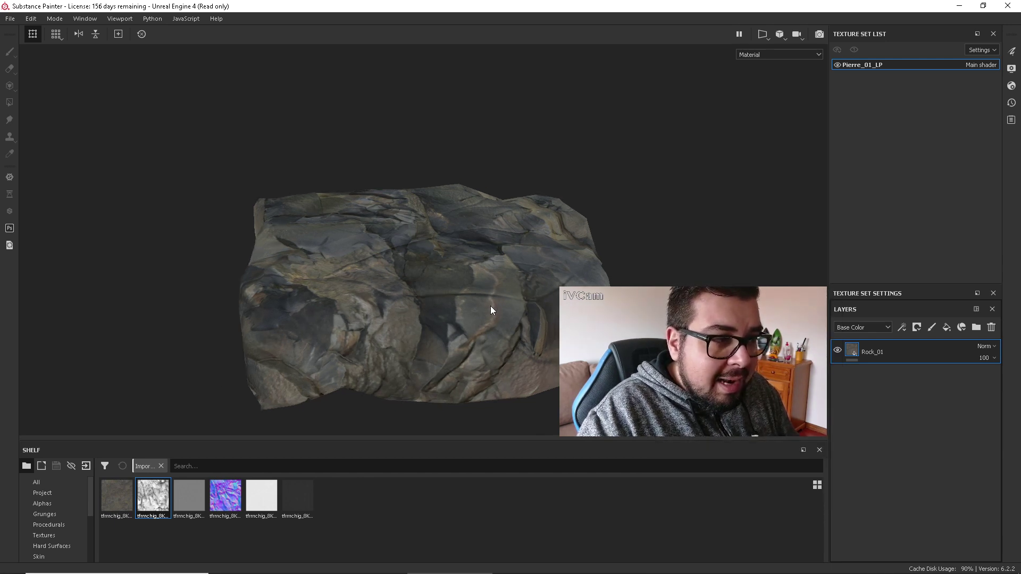
Lower the Height channel opacity of the Rock_01 layer to 0 and return the layer stack to Base Color
right_click(744, 397)
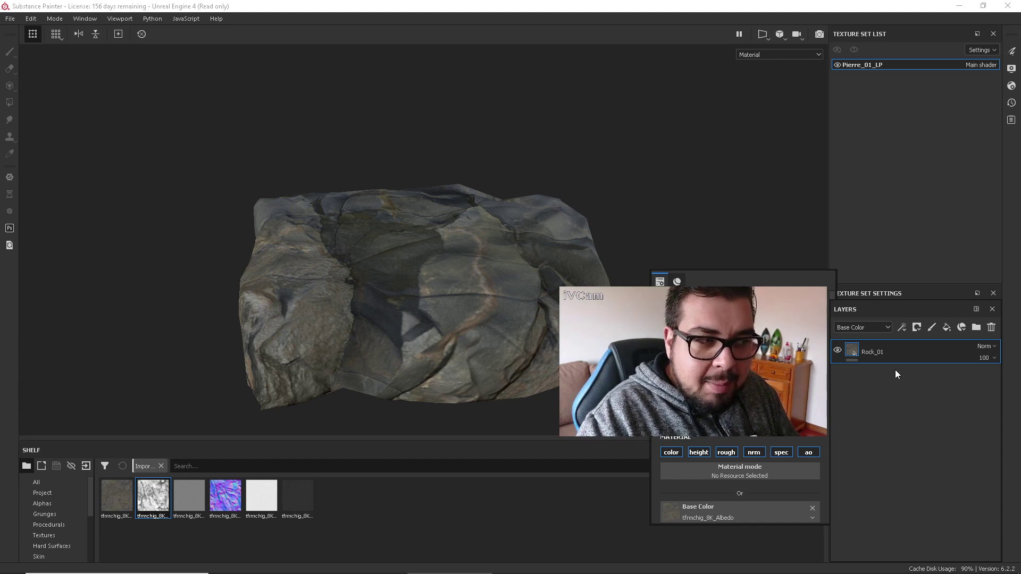
left_click(878, 327)
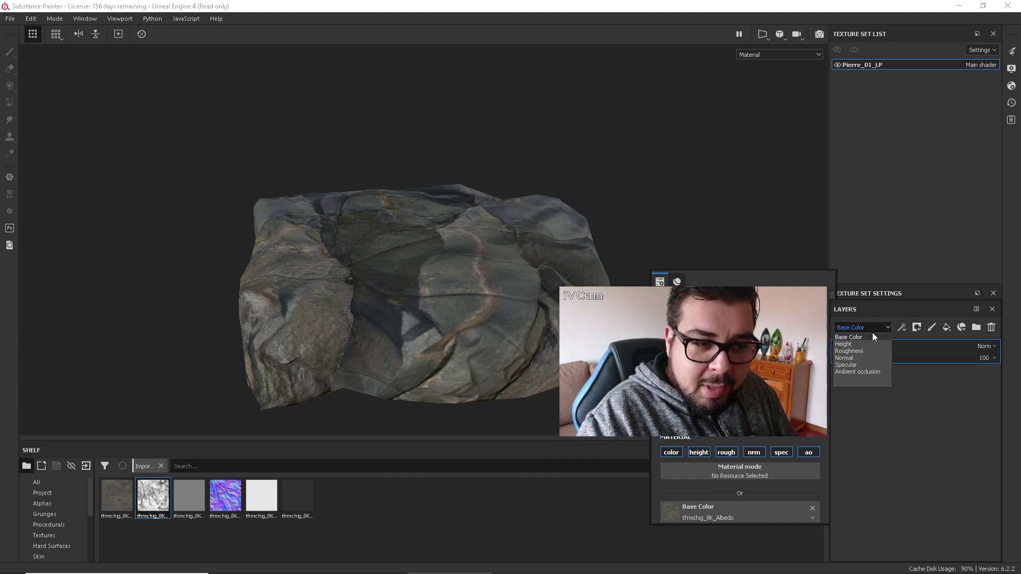
left_click(862, 338)
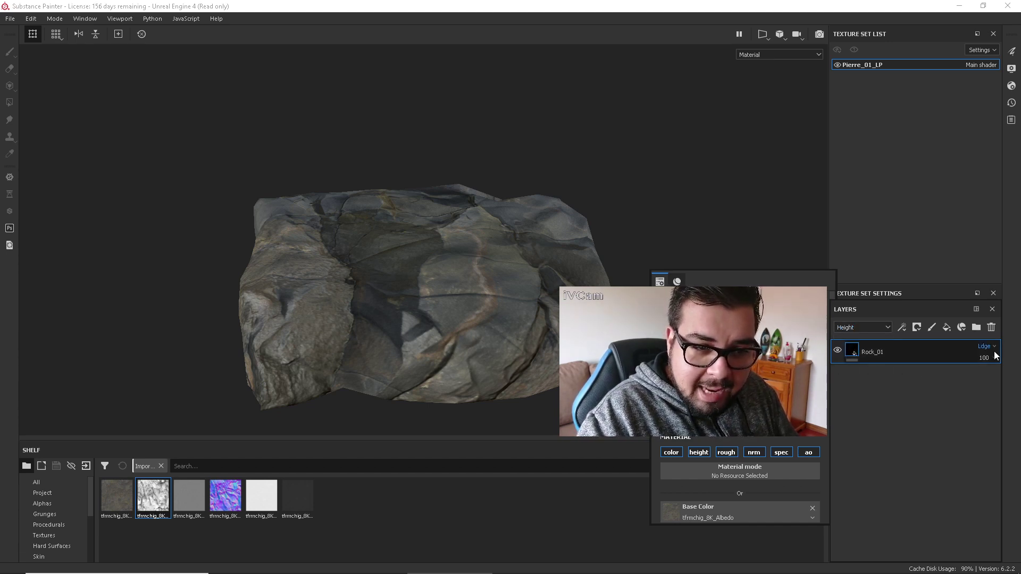
left_click_drag(993, 372, 970, 378)
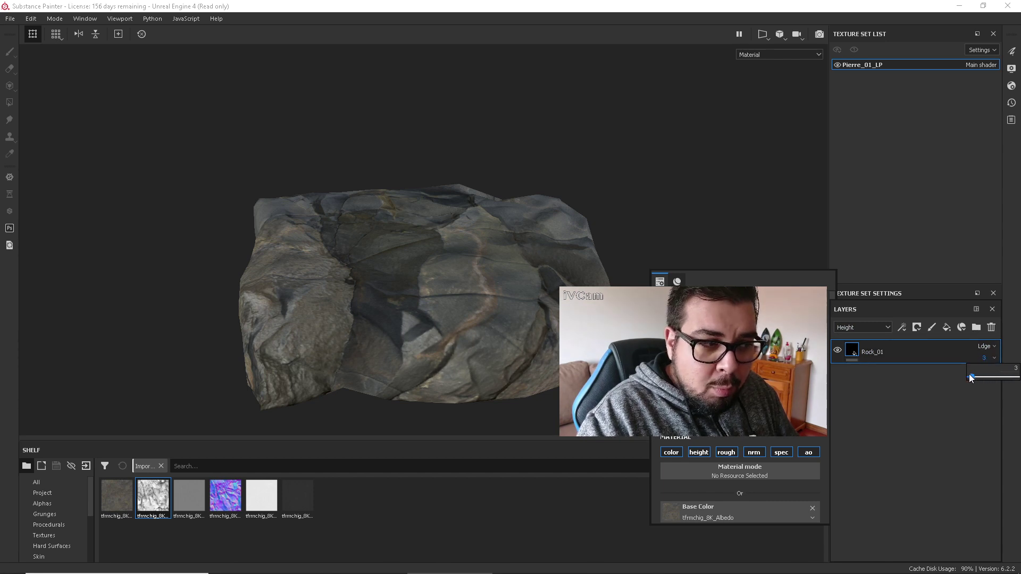
left_click(994, 358)
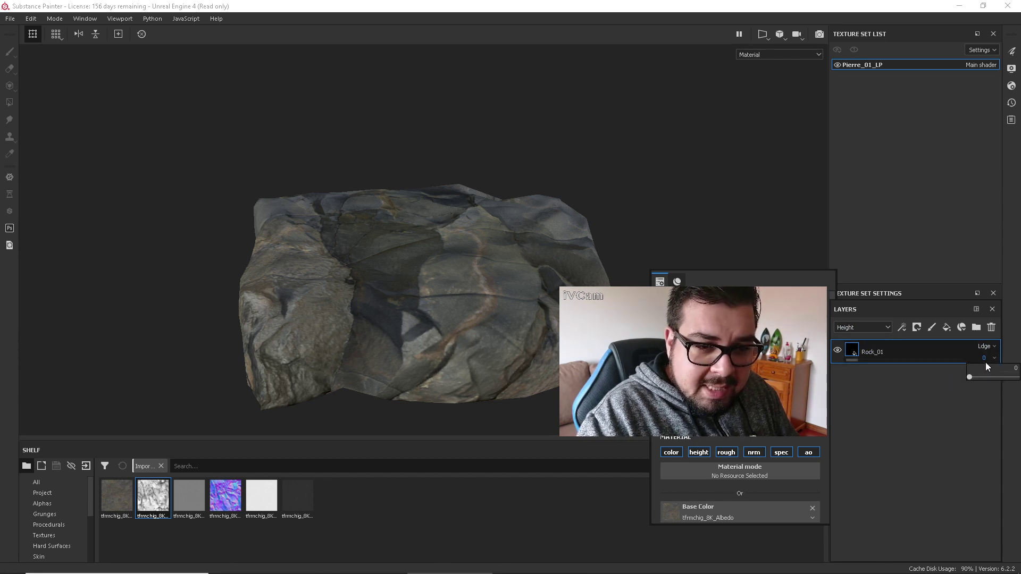
left_click(887, 325)
left_click(869, 337)
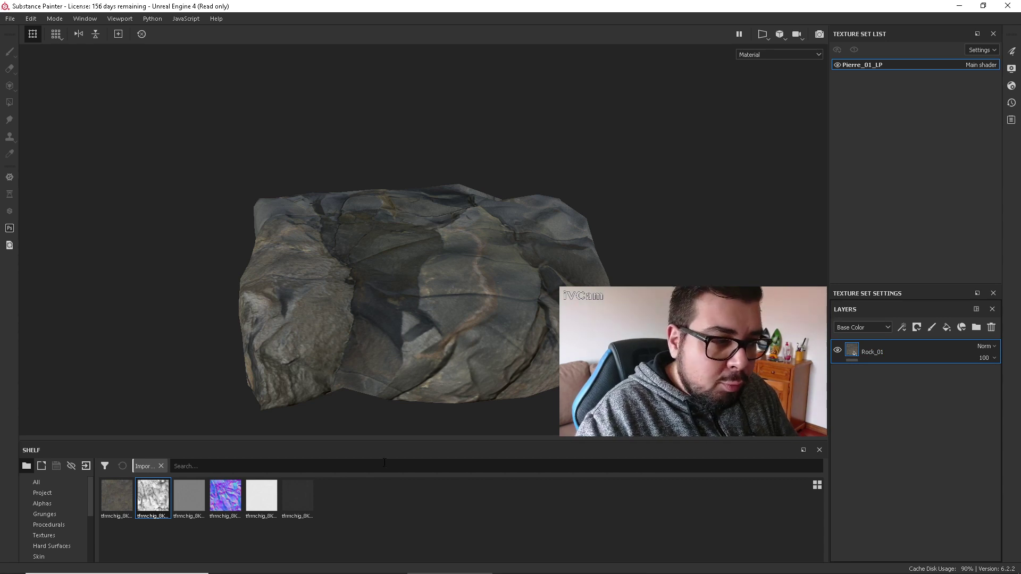
Start a resource import and browse to the Mousse folder inside Textures Externes
left_click(10, 19)
left_click(53, 191)
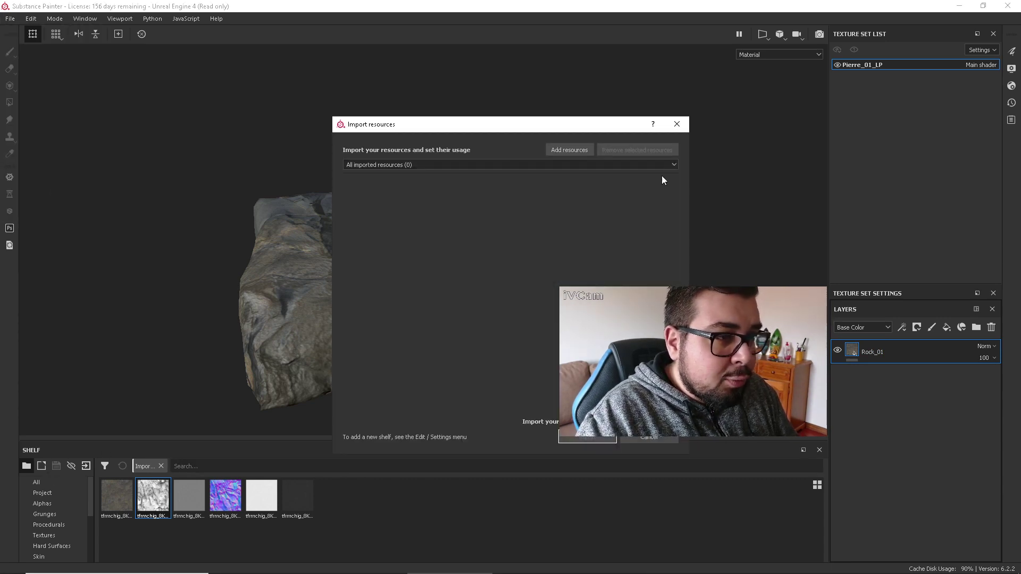
left_click(571, 149)
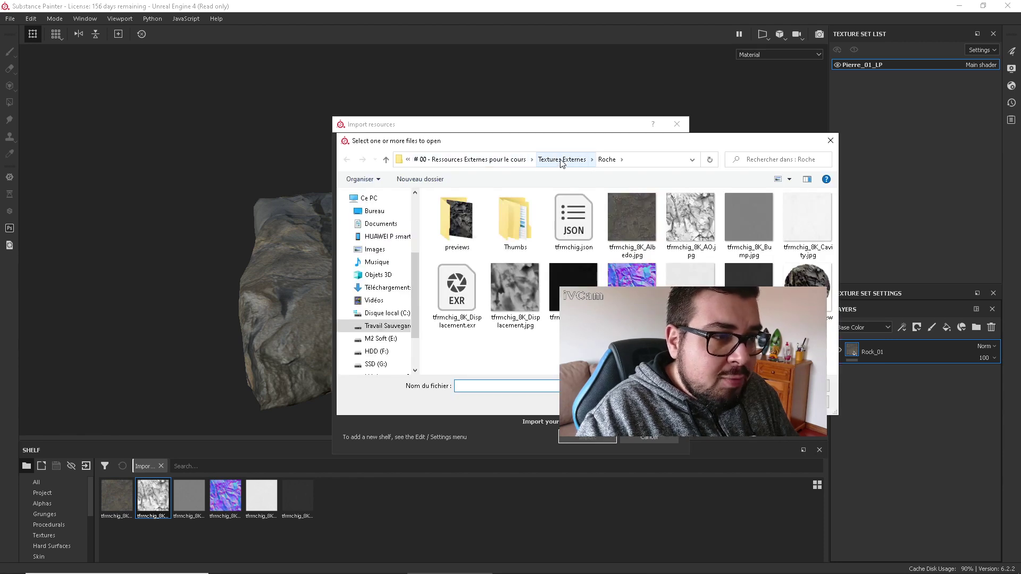
left_click(563, 159)
left_click(472, 265)
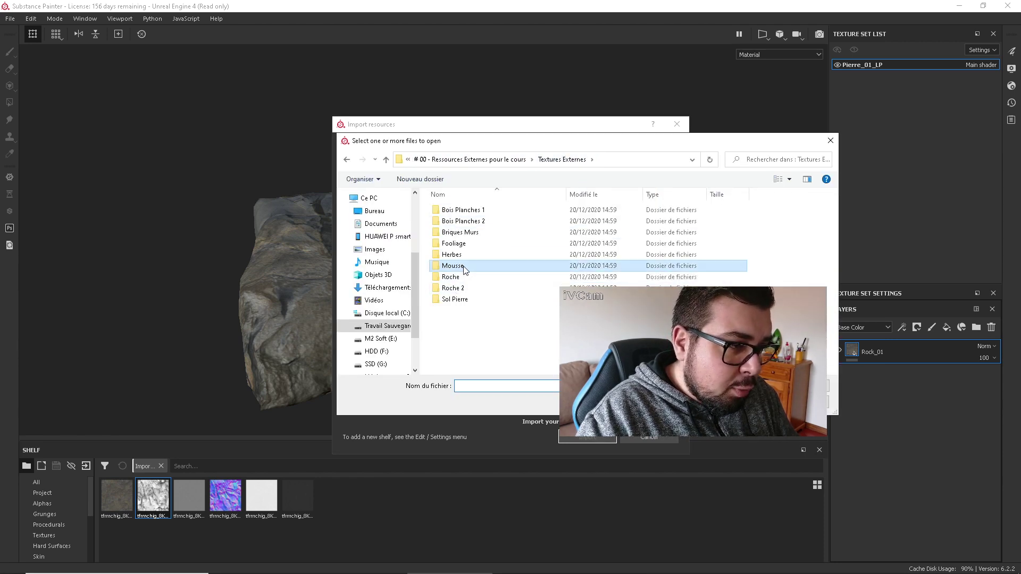
double_click(471, 266)
Add the RockMossyFull010 AO, COL_VAR1, DISP, GLOSS, NRM and REFL 3K JPG maps to the import list
left_click(511, 216)
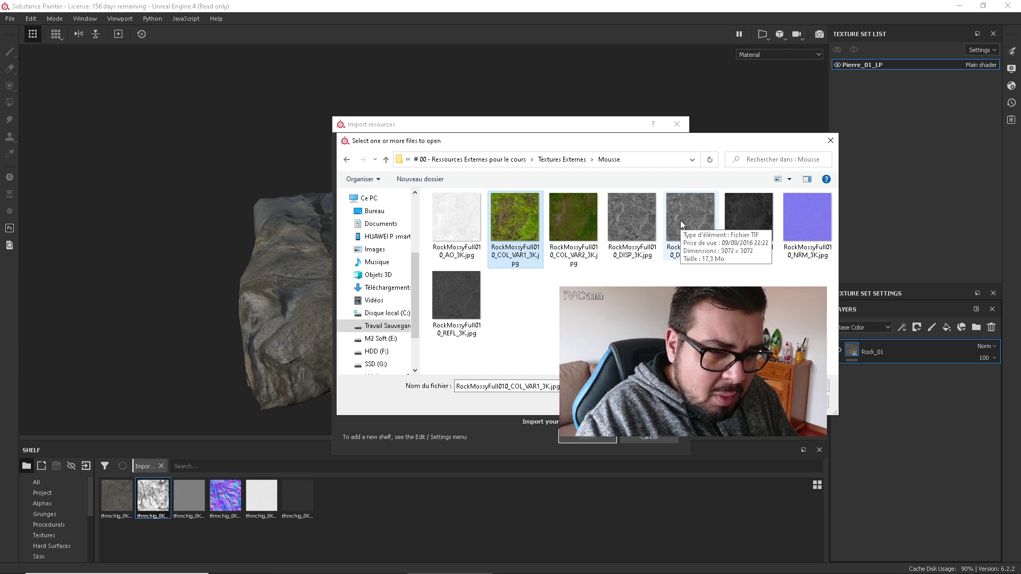
left_click(631, 221, "ctrl")
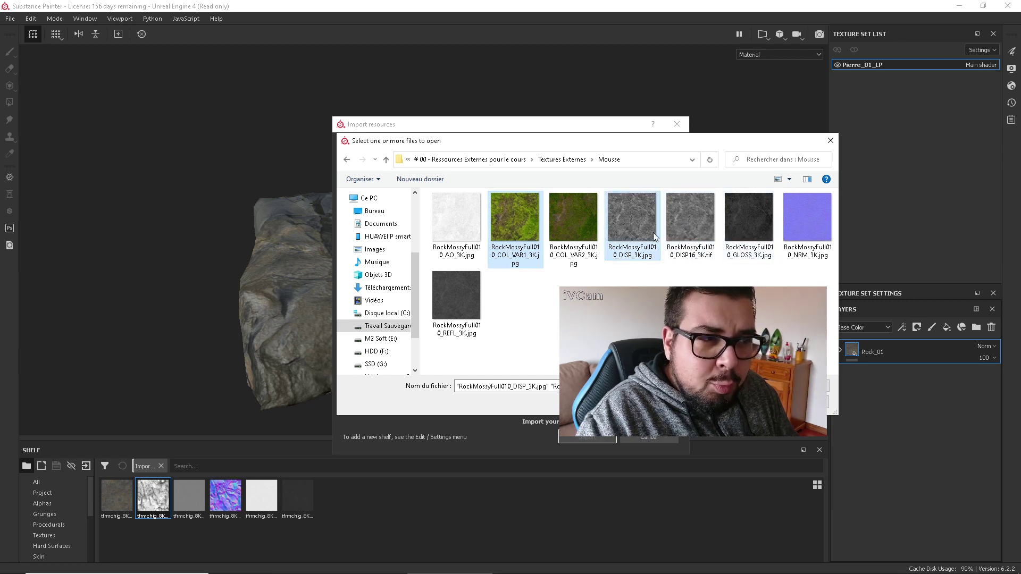
left_click(749, 219, "ctrl")
left_click(812, 225, "ctrl")
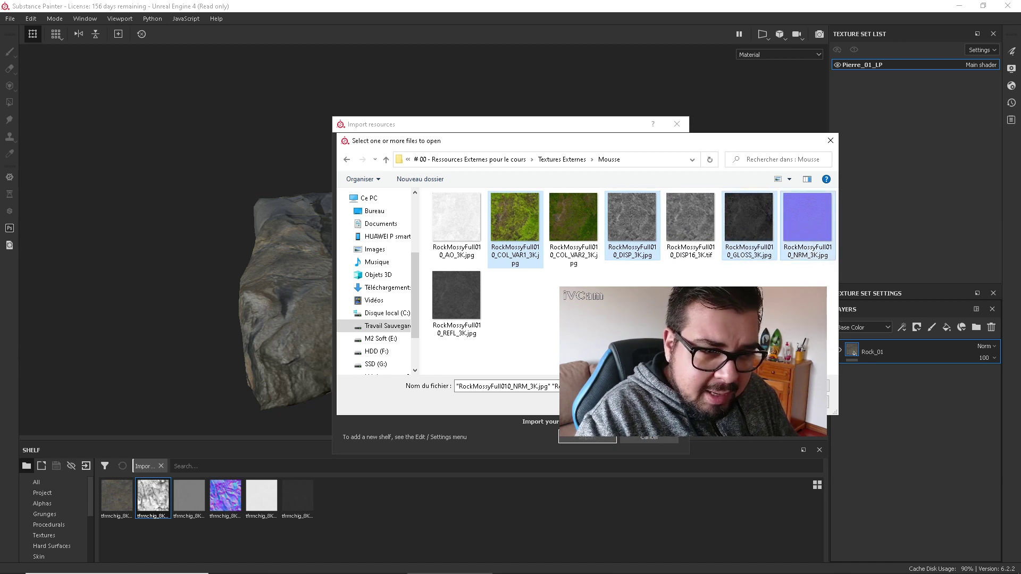
left_click(458, 303, "ctrl")
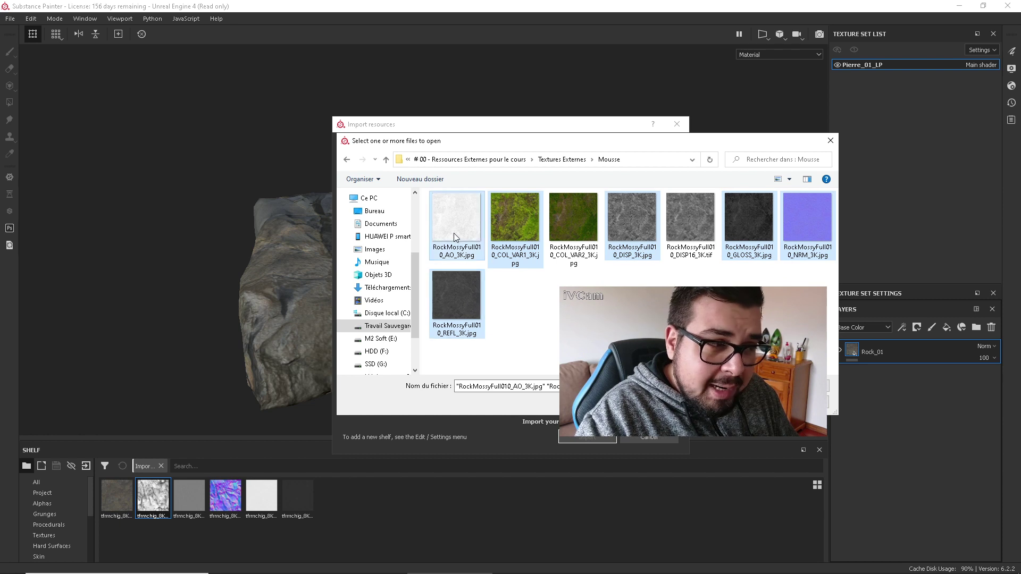
key("Return")
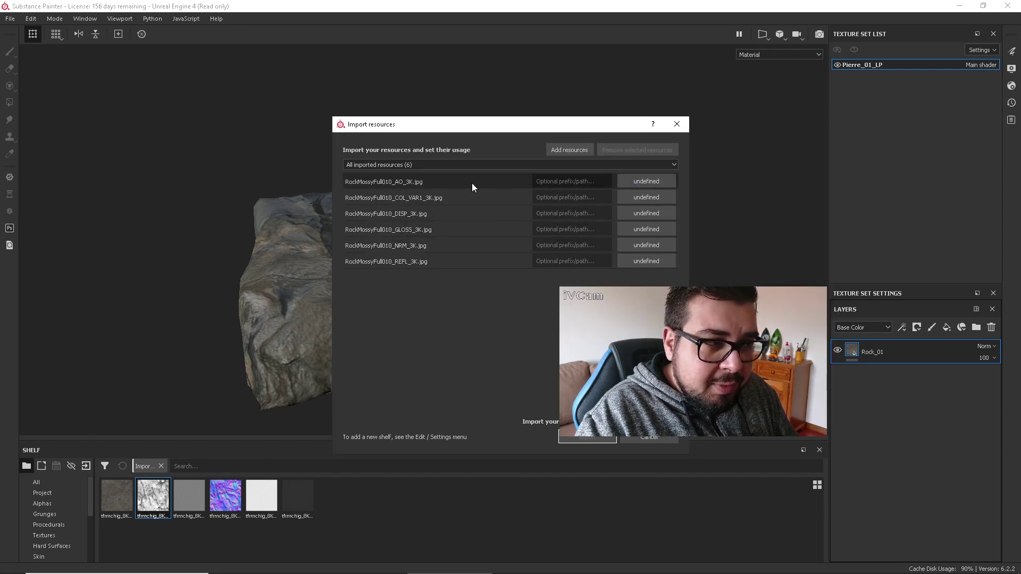
Set the usage of all six RockMossyFull010 maps to texture and import them for the current session only
left_click_drag(472, 184, 460, 271)
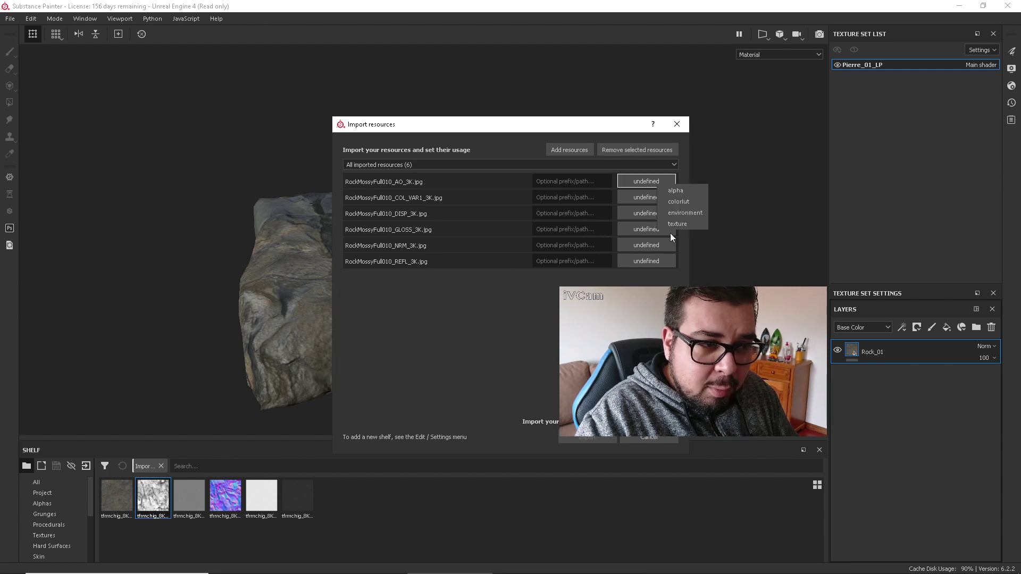
left_click(678, 224)
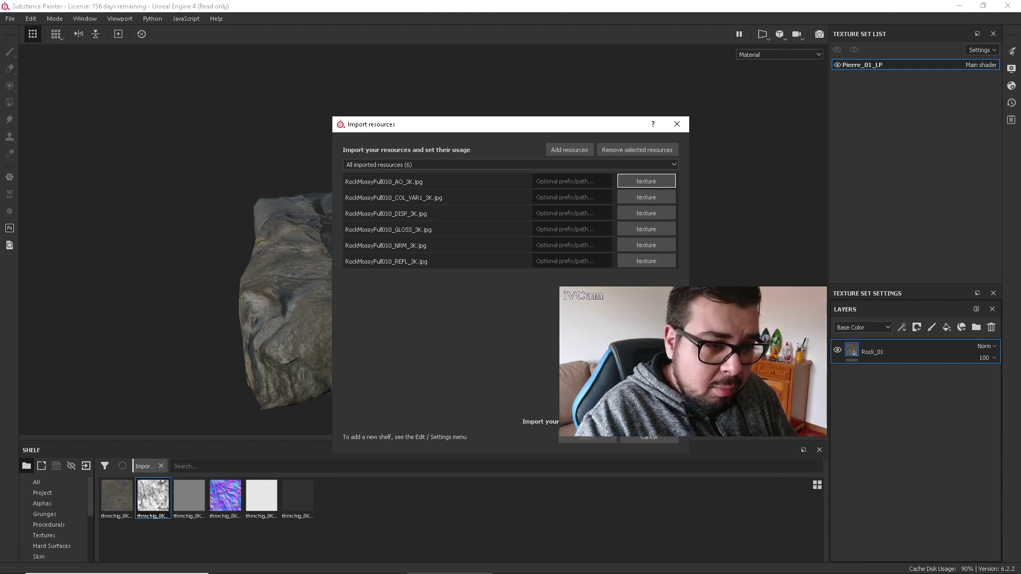
left_click(641, 423)
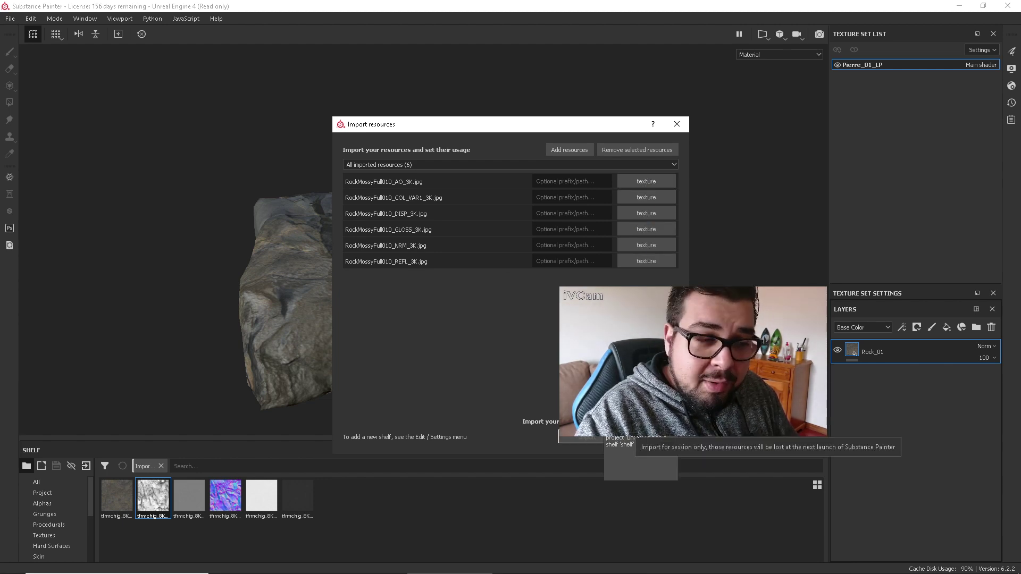
left_click(634, 430)
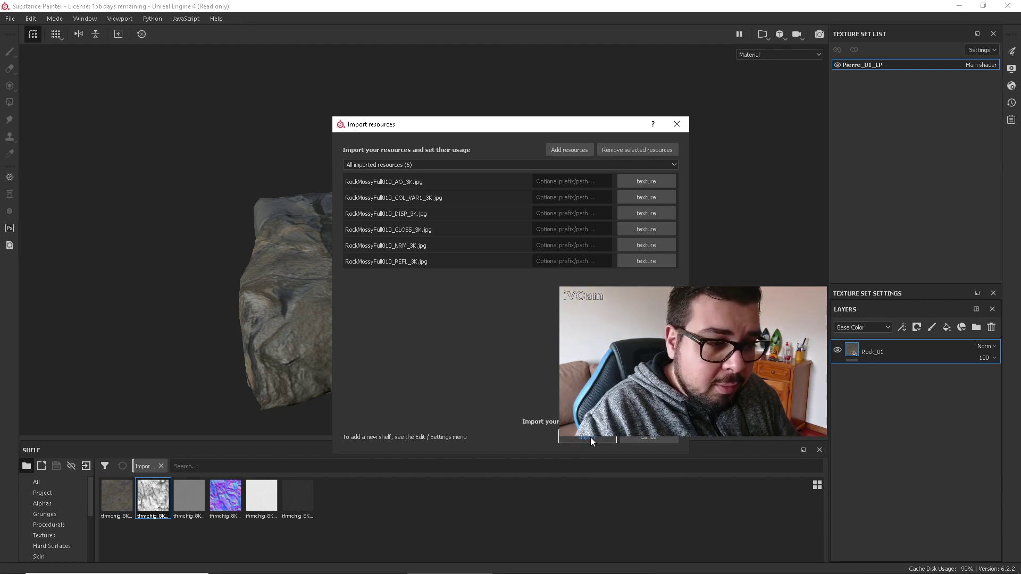
left_click(591, 438)
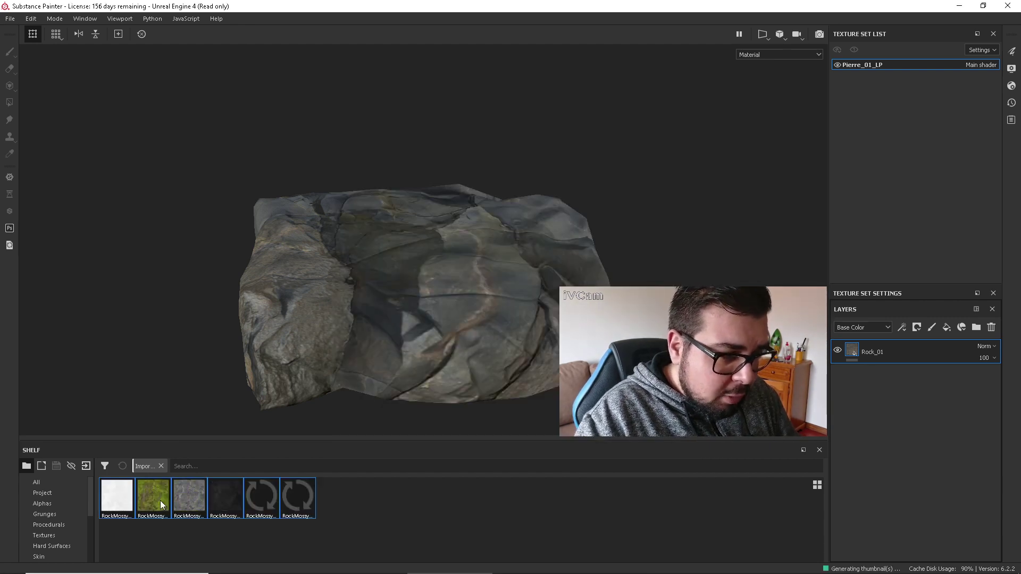
Add a fill layer above Rock_01 and name it Mousse_01
left_click(948, 327)
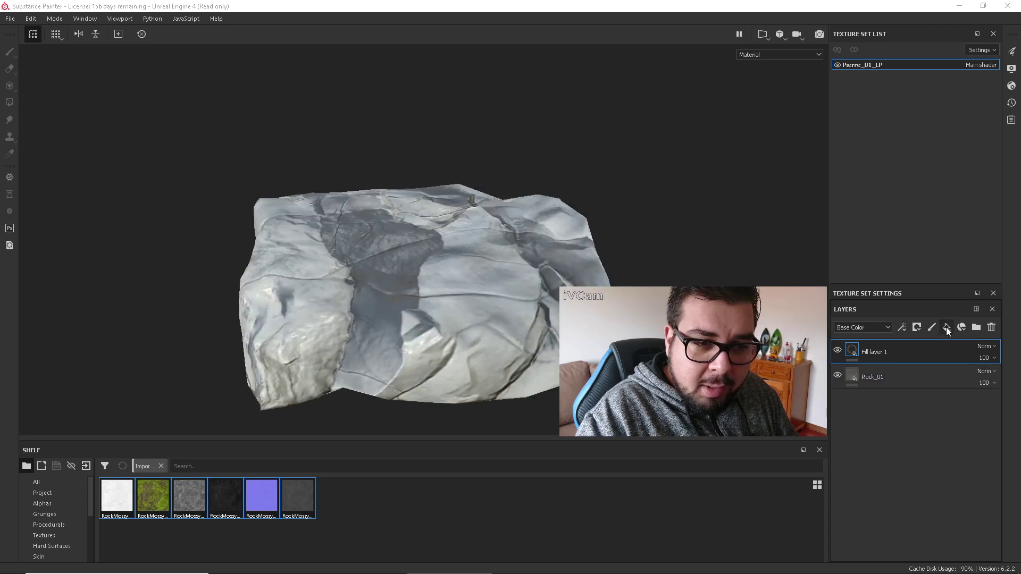
double_click(868, 356)
type("Mousse")
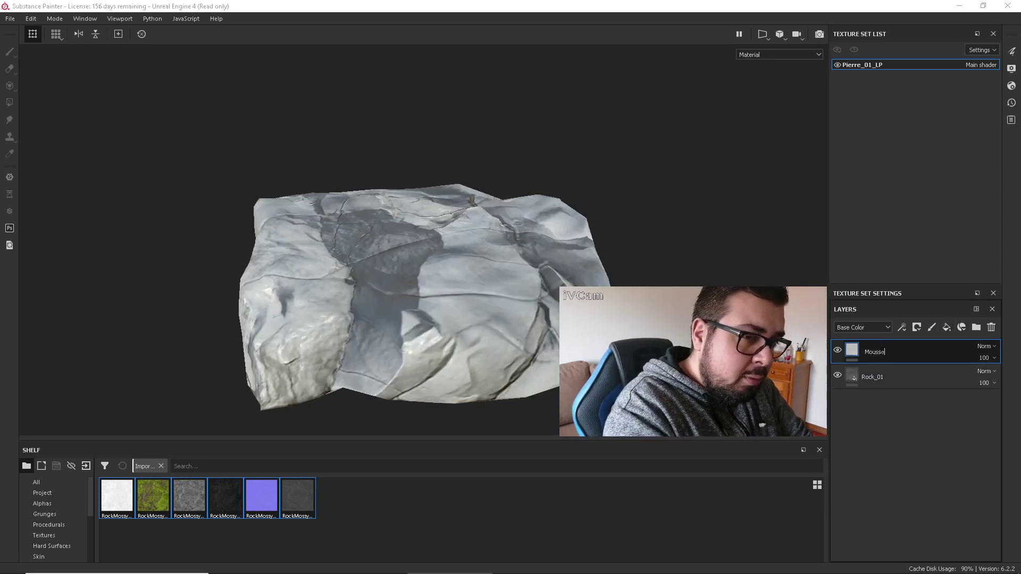
type("_01")
key("Return")
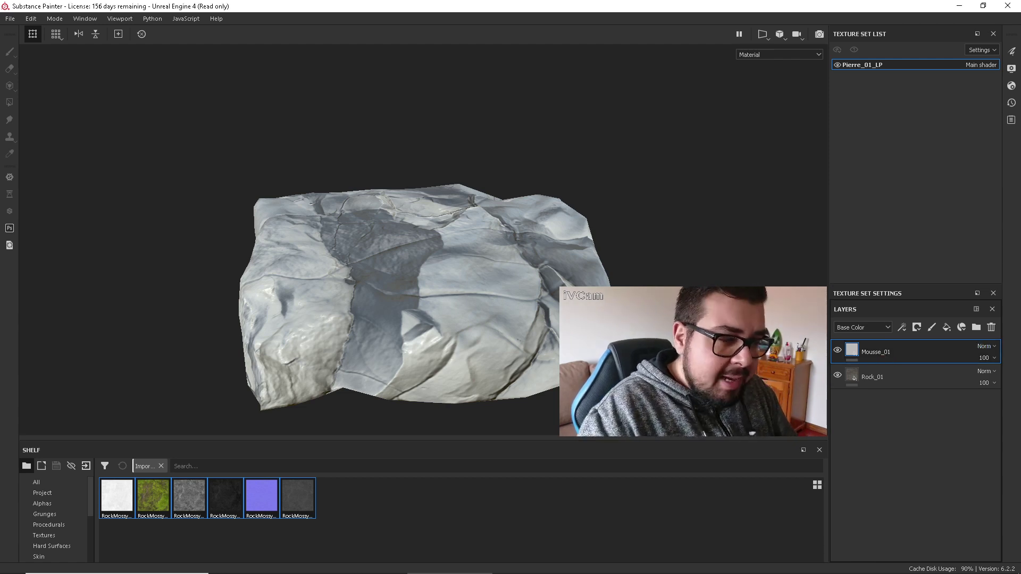
Assign the RockMossyFull010_DISP_3K map to Height and RockMossyFull010_COL_VAR1_3K to Base Color in the Mousse_01 fill properties
left_click(153, 497)
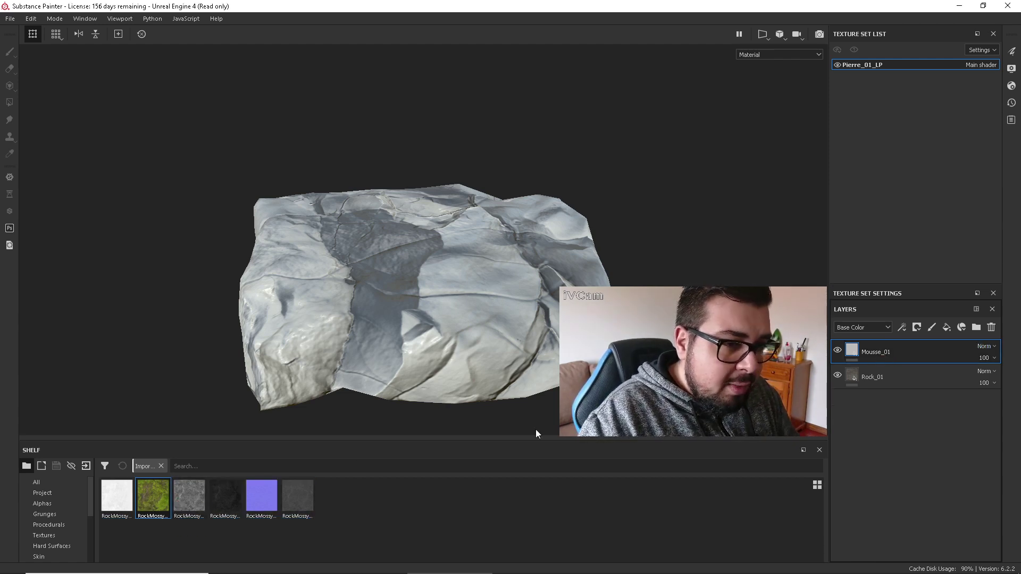
right_click(659, 391)
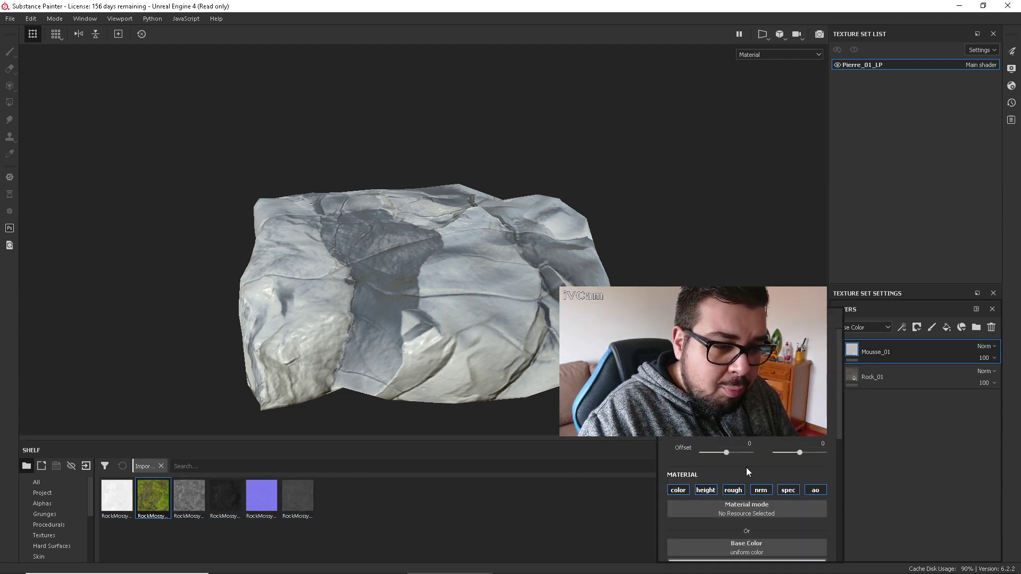
scroll(746, 471, "down", 2)
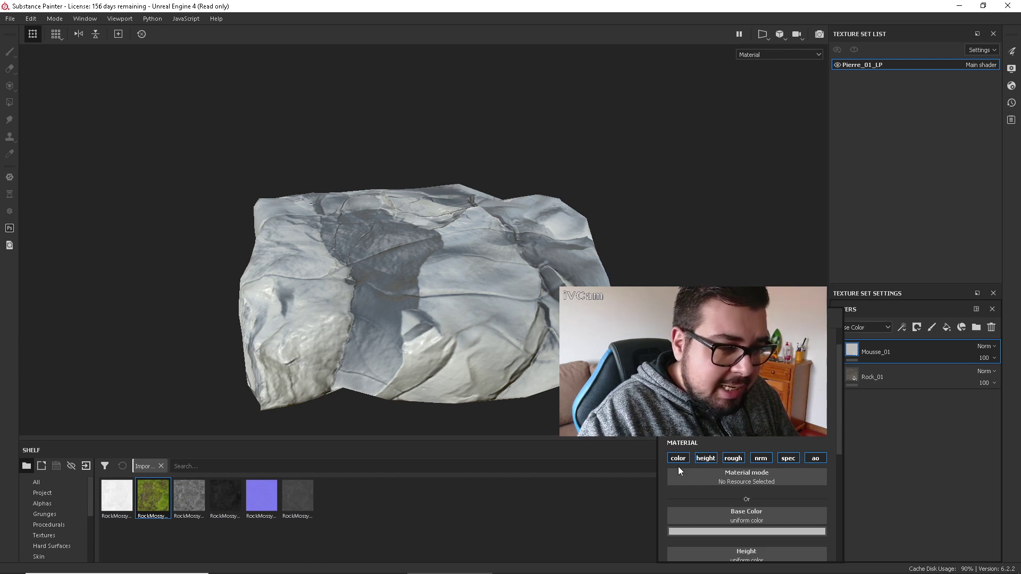
left_click_drag(194, 501, 705, 513)
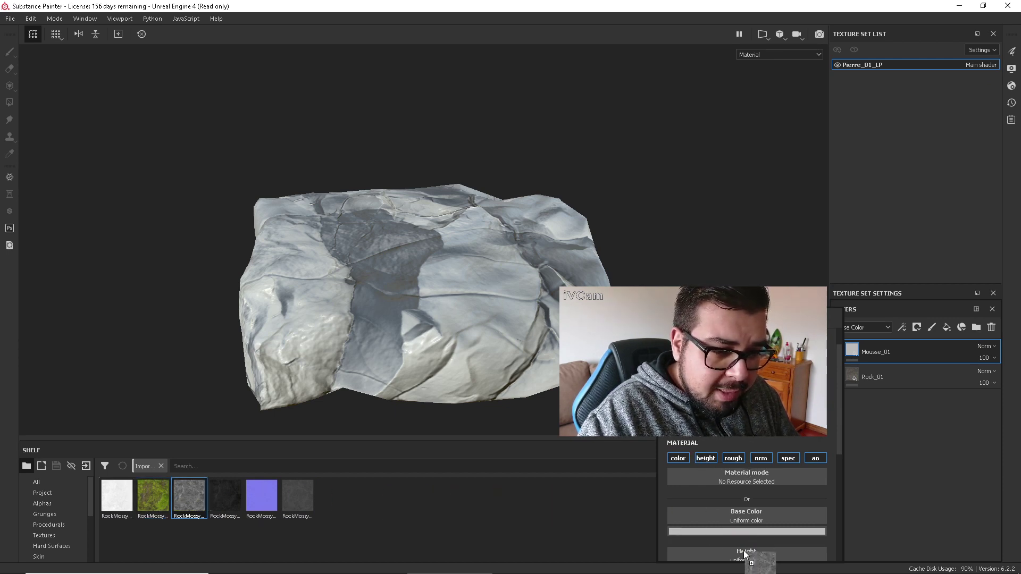
left_click_drag(744, 554, 745, 553)
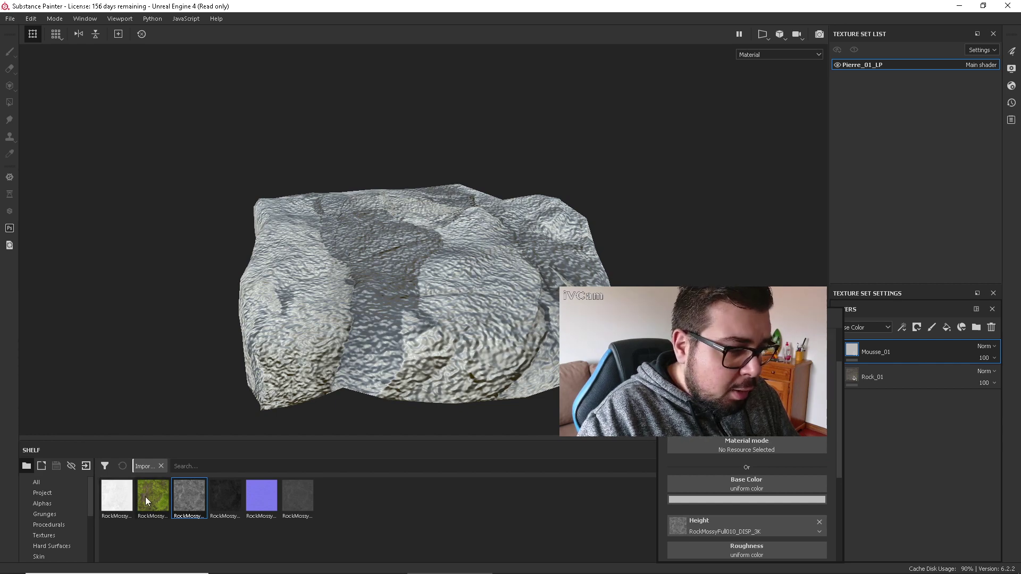
left_click_drag(152, 496, 746, 483)
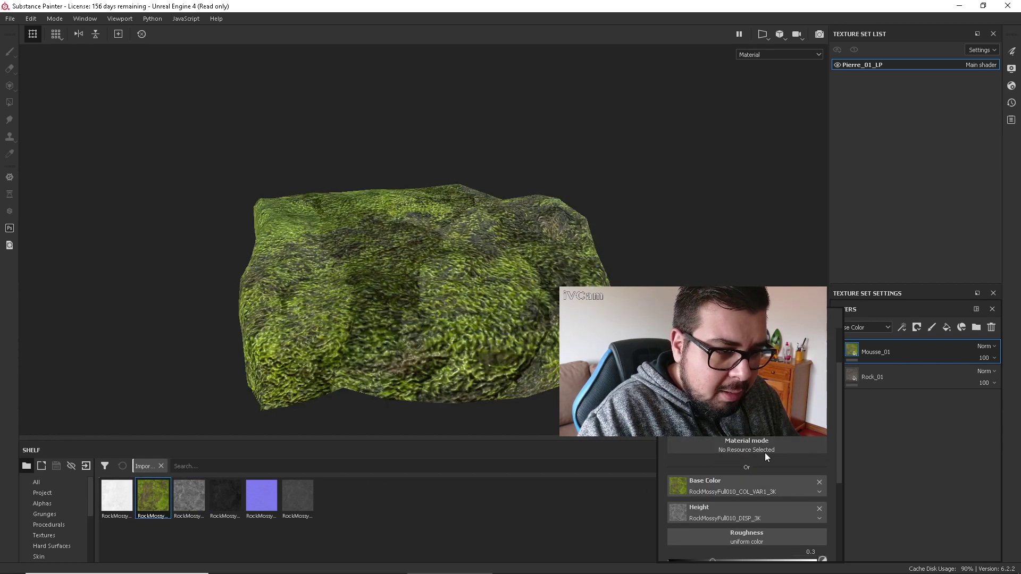
Assign the RockMossyFull010 GLOSS, NRM, REFL and AO maps to the Roughness, Normal, Specular and Ambient occlusion channels of Mousse_01
scroll(765, 457, "down", 4)
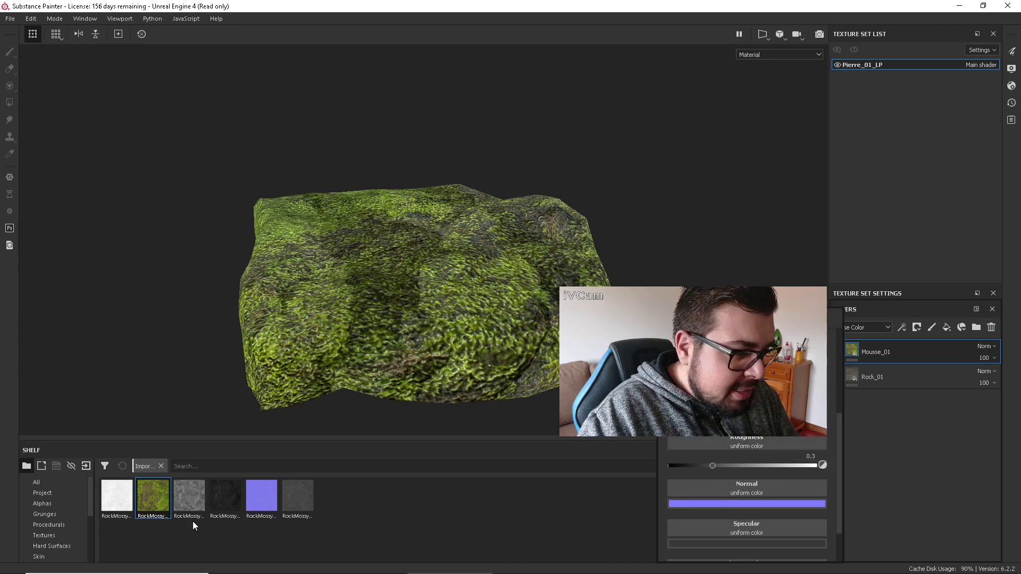
mouse_move(193, 503)
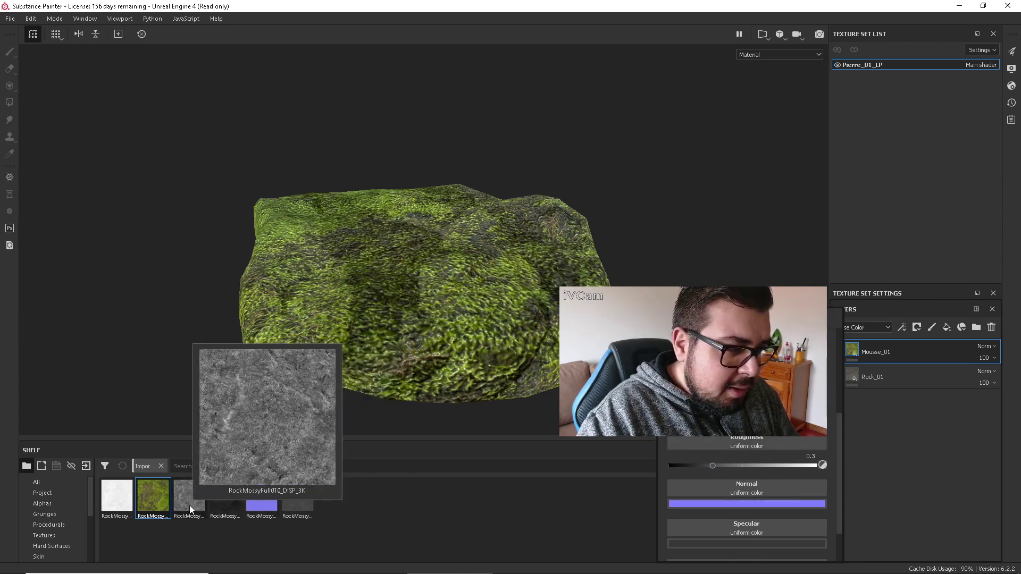
mouse_move(227, 502)
left_click_drag(226, 502, 761, 441)
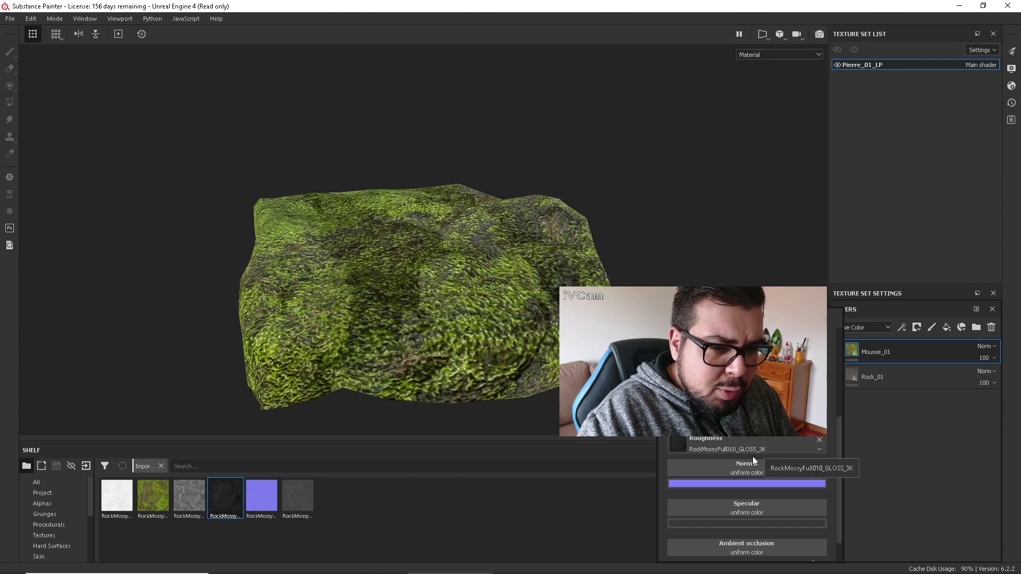
left_click_drag(263, 493, 767, 468)
left_click_drag(296, 494, 772, 490)
left_click_drag(117, 495, 758, 516)
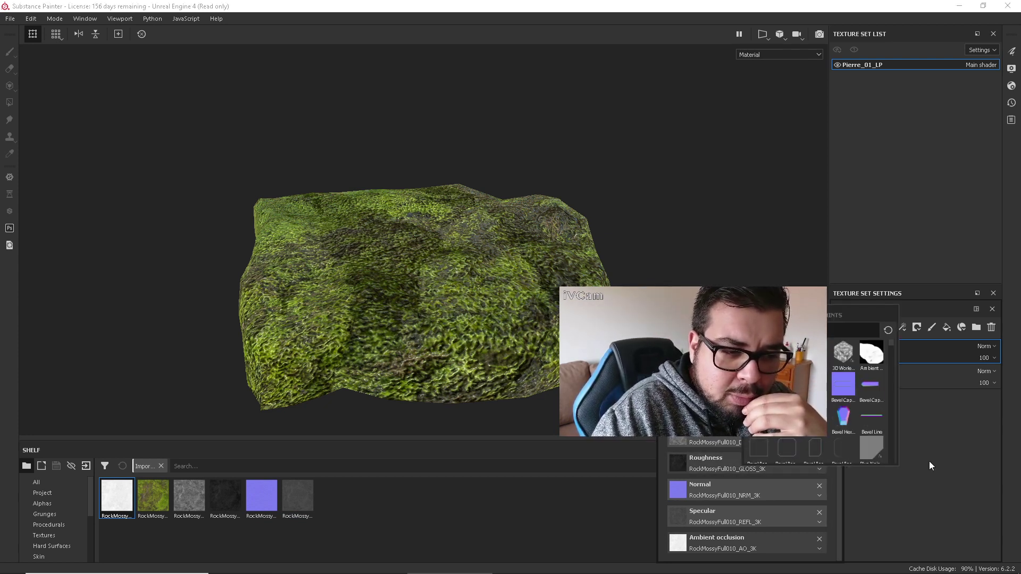
Display the Roughness channel in the layer stack, add a Levels effect to Mousse_01, assign it to Roughness and invert it
left_click(853, 324)
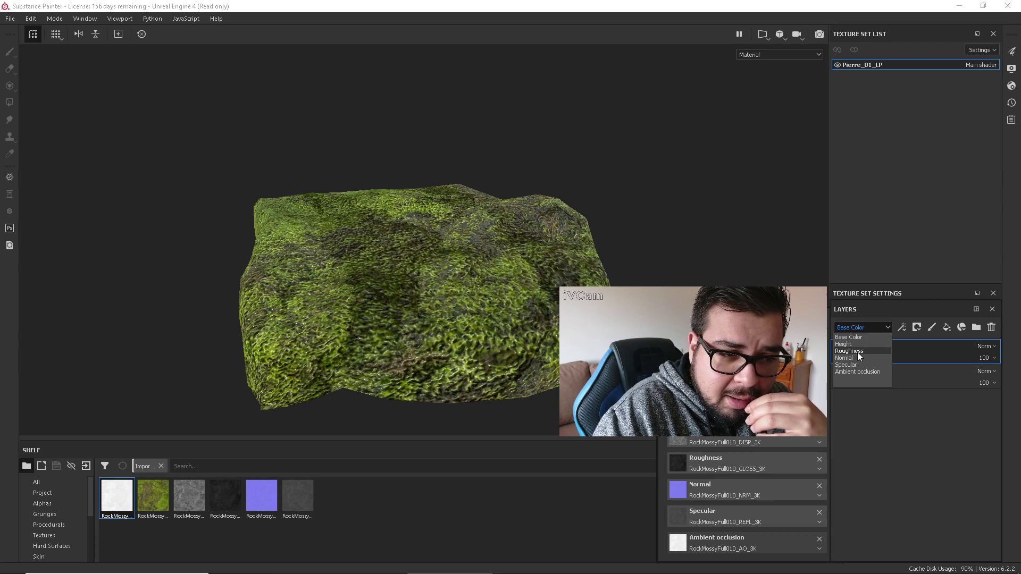
left_click(856, 352)
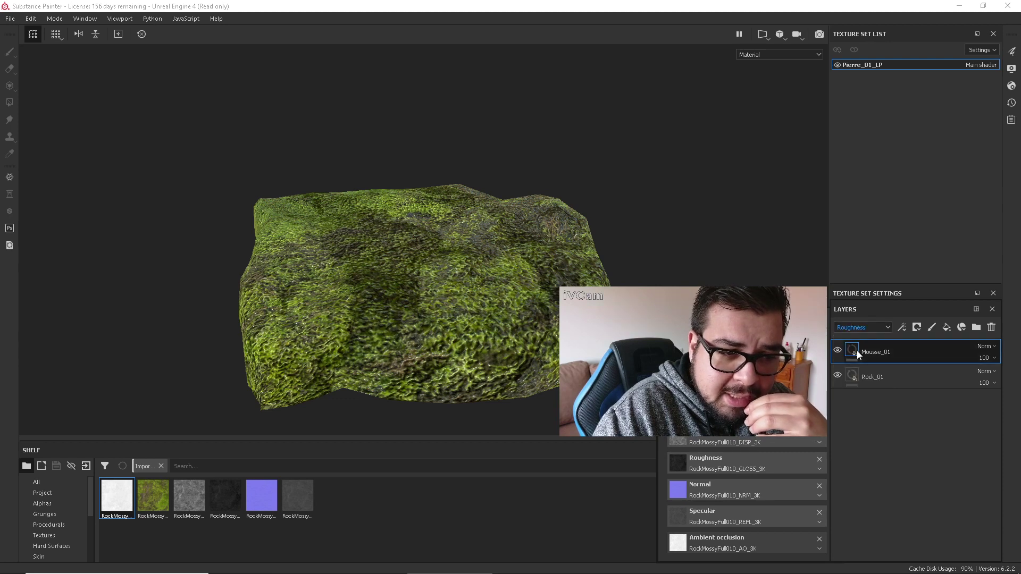
right_click(917, 349)
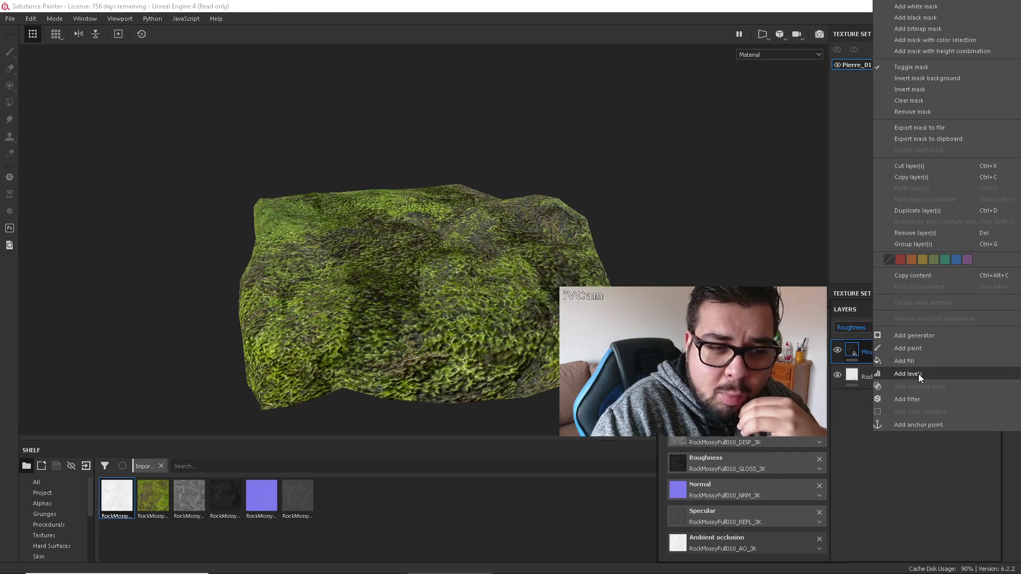
key("Escape")
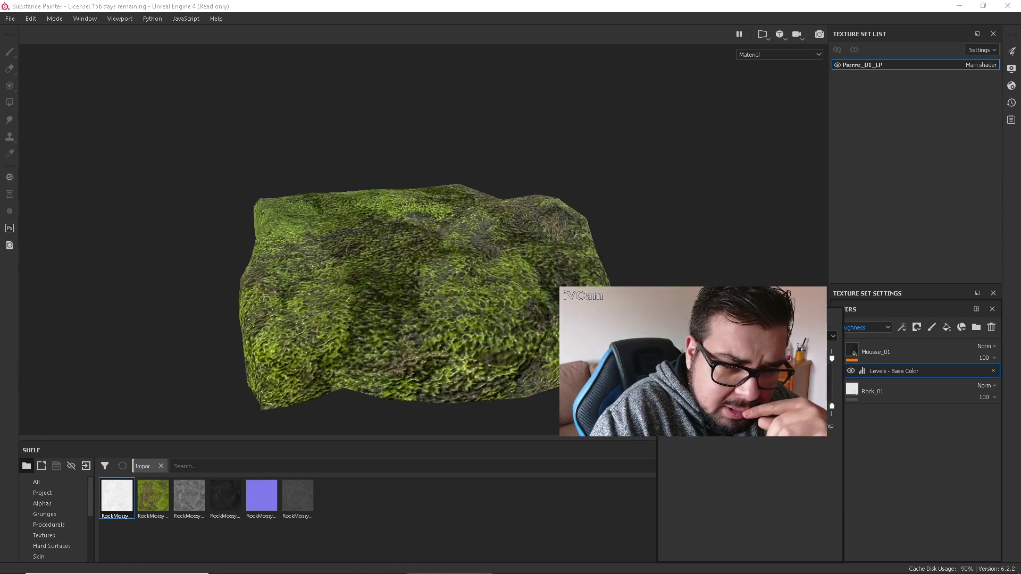
left_click(792, 336)
left_click(793, 369)
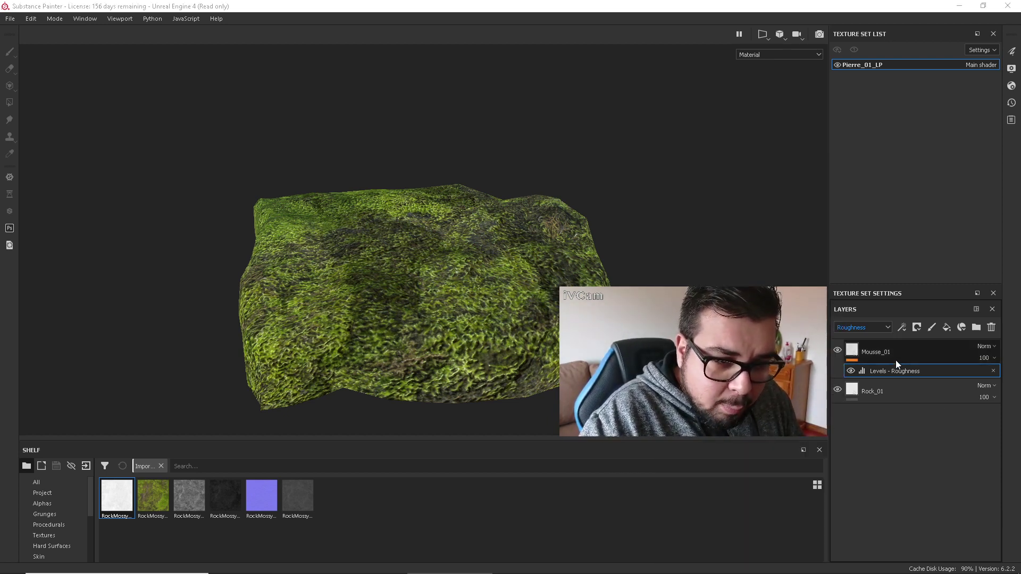
Return the layer stack to Base Color and increase the texture tiling of the Mousse_01 fill
left_click(870, 329)
left_click(868, 341)
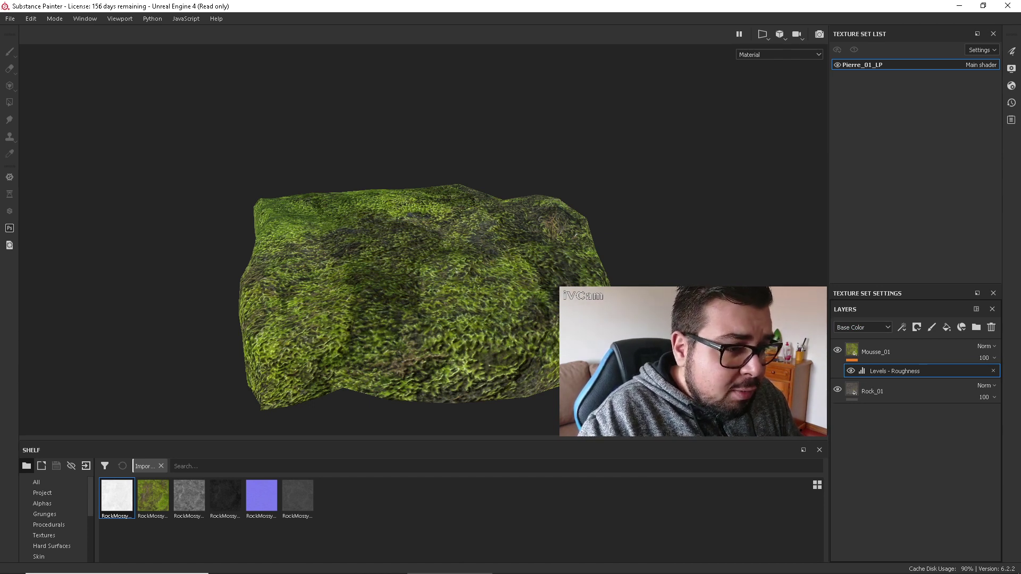
left_click(852, 350)
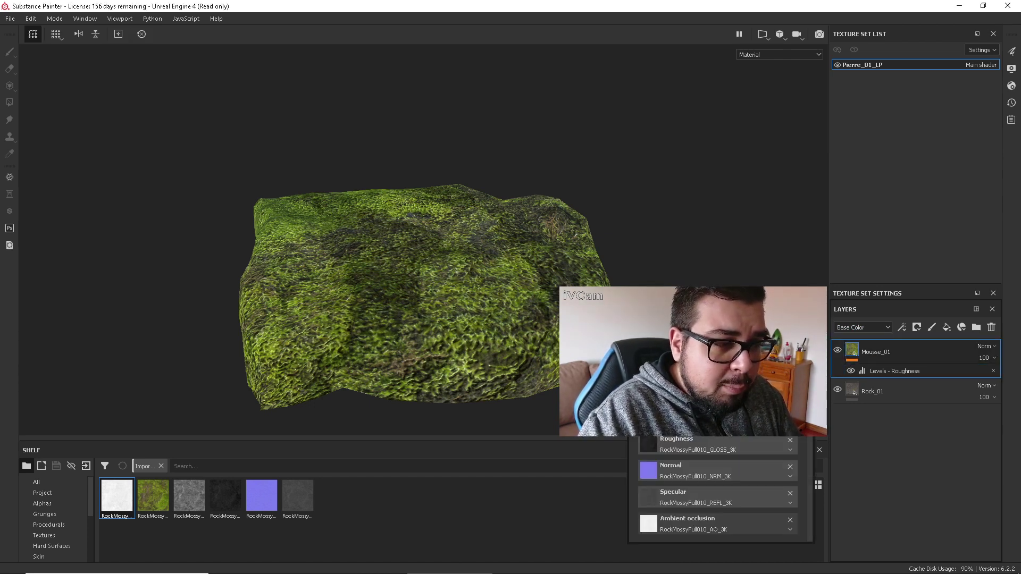
scroll(717, 489, "up", 4)
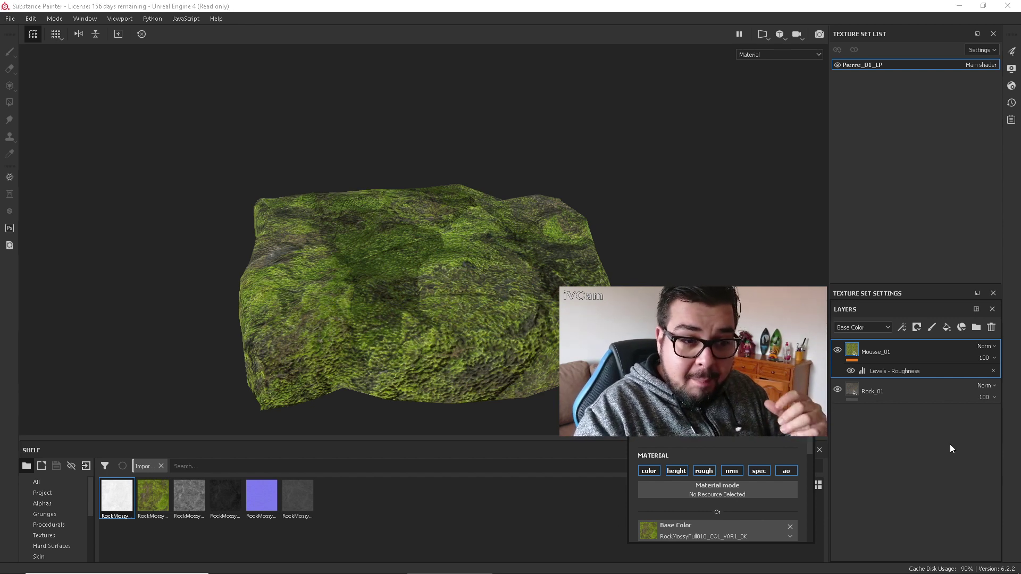
Add a black mask to Mousse_01 and undo the test stroke painted on it
right_click(883, 353)
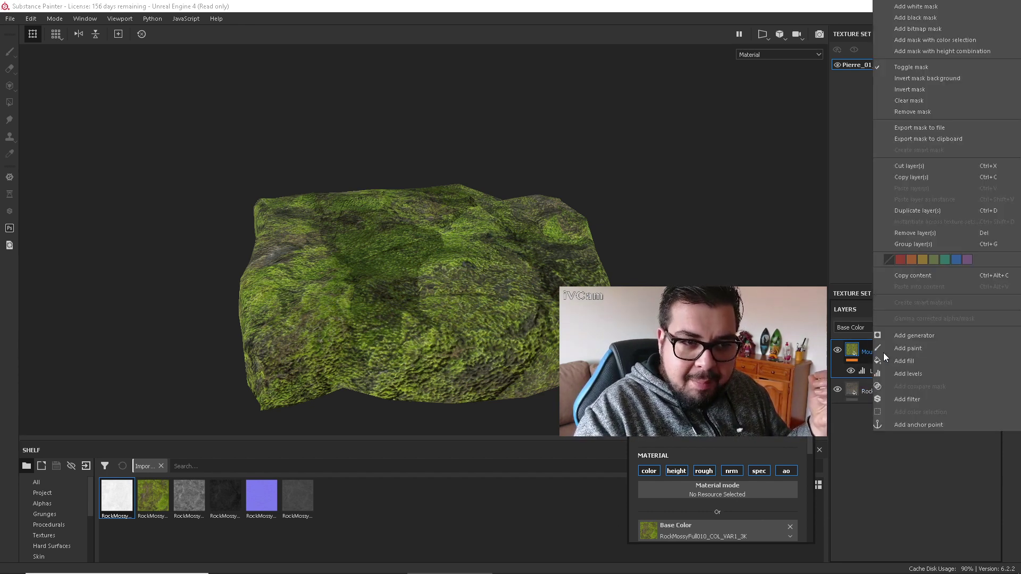
left_click(924, 18)
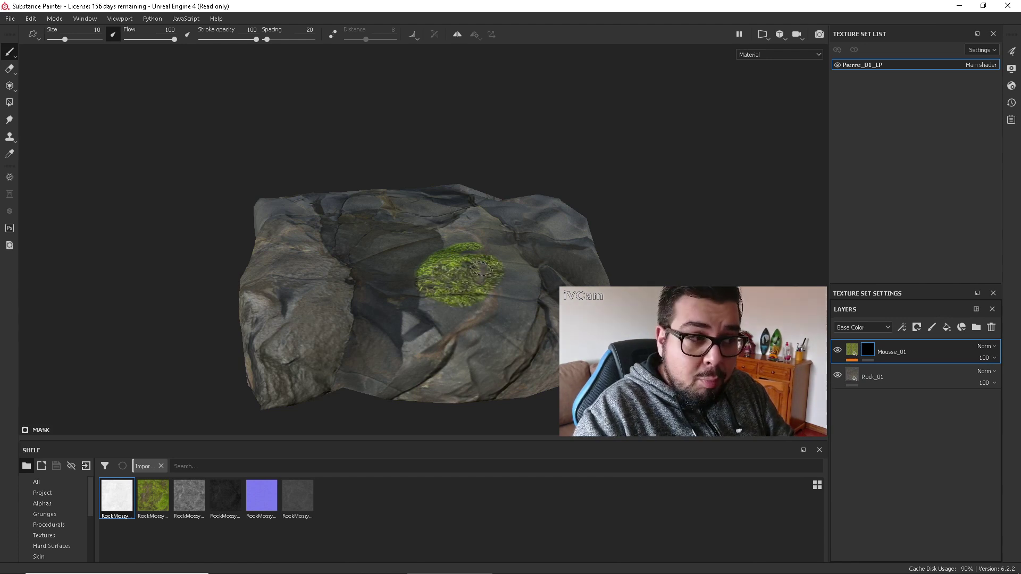
key("ctrl+z")
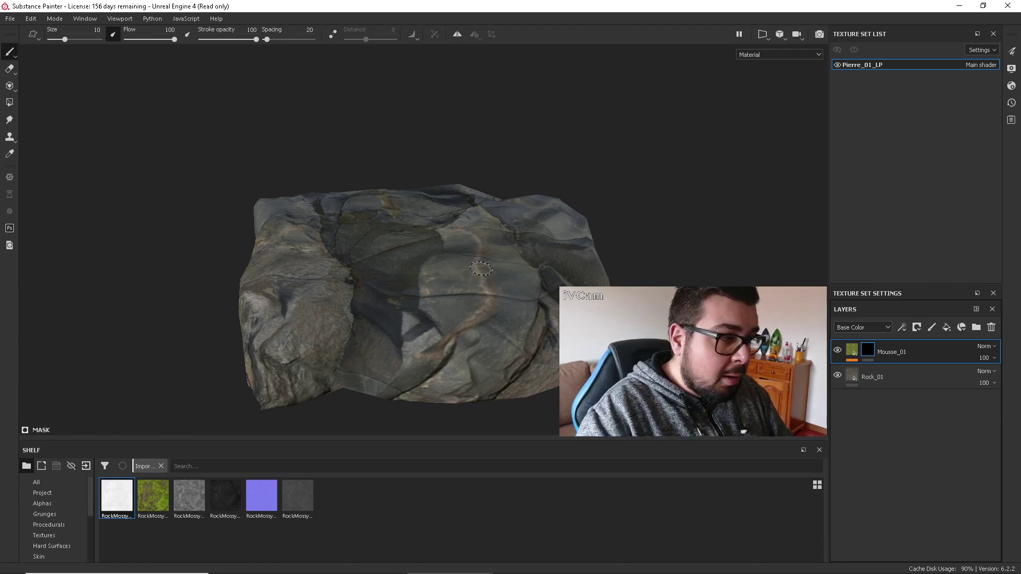
Browse the shelf's alphas and brushes and choose the Cement 1 brush for painting the mask
left_click(51, 504)
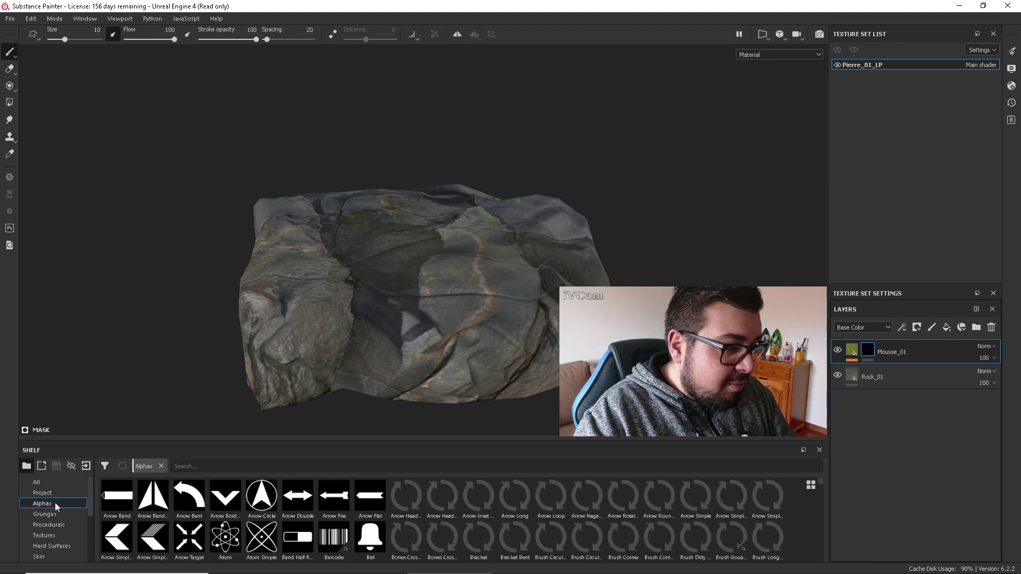
scroll(63, 522, "down", 1)
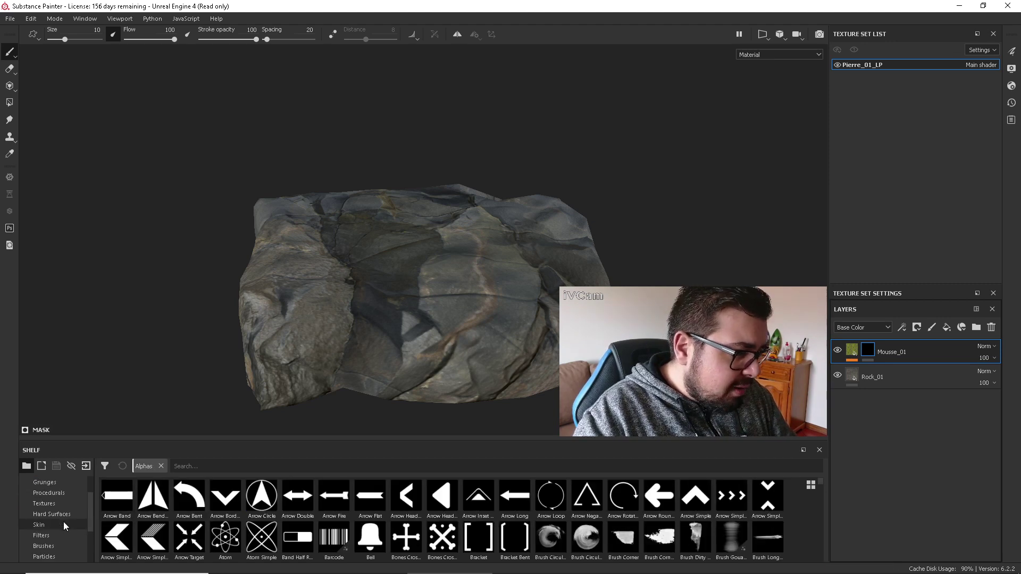
left_click(47, 547)
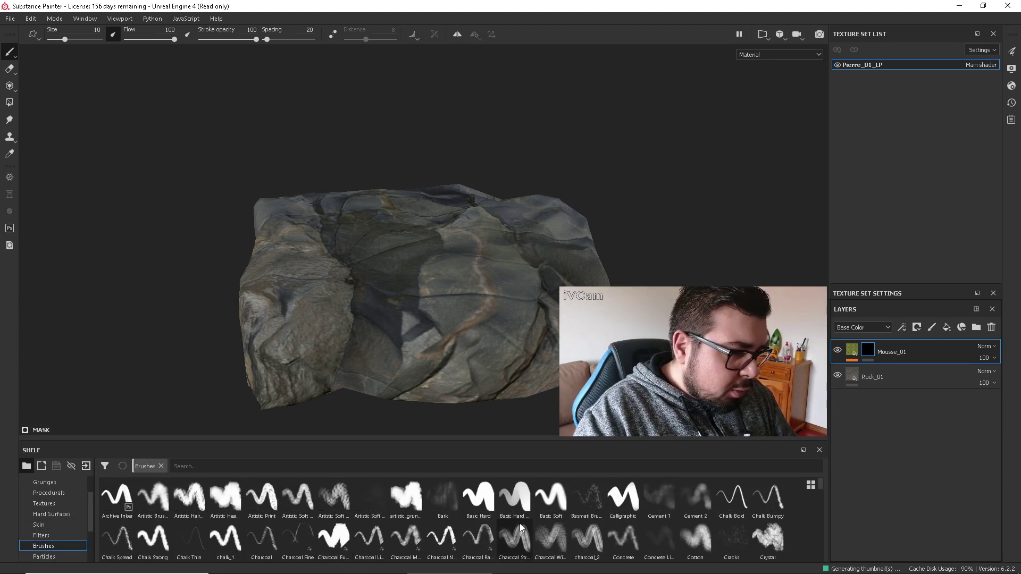
left_click(659, 499)
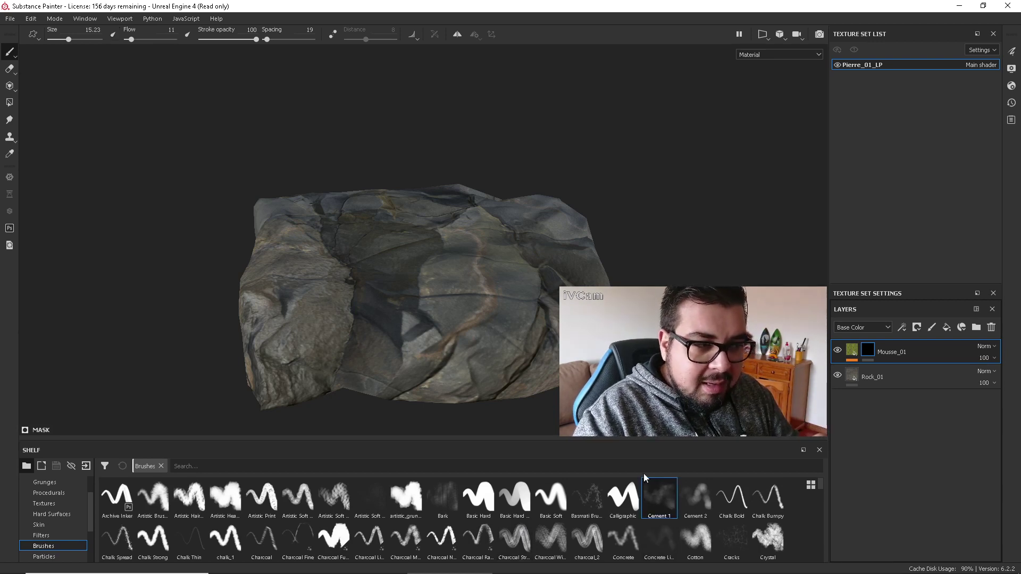
Try painting moss on the rock's upper surface with the Cement 1 brush enlarged to about 64.68
left_click_drag(496, 327, 507, 323, "alt")
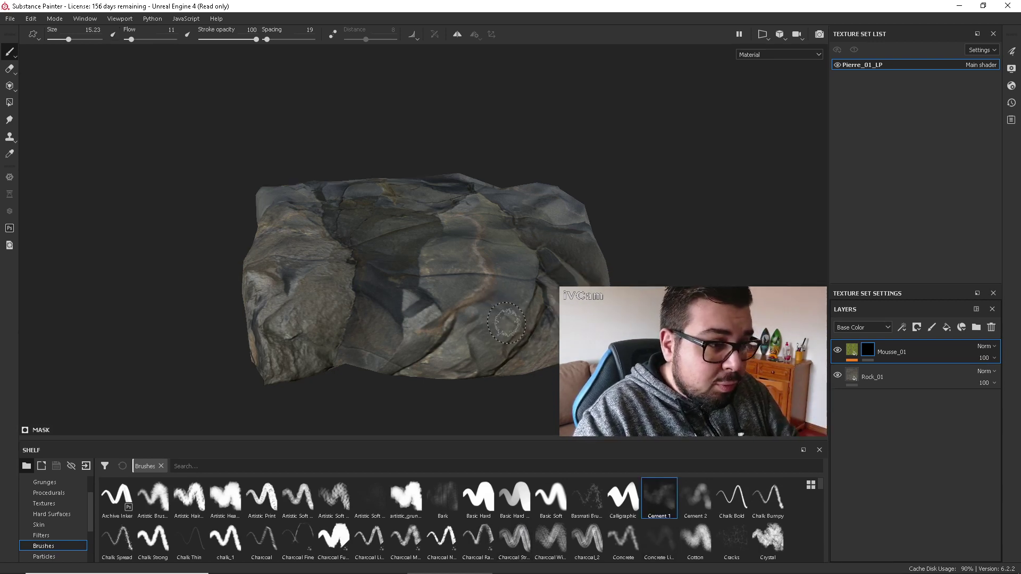
right_click_drag(490, 307, 524, 312, "ctrl")
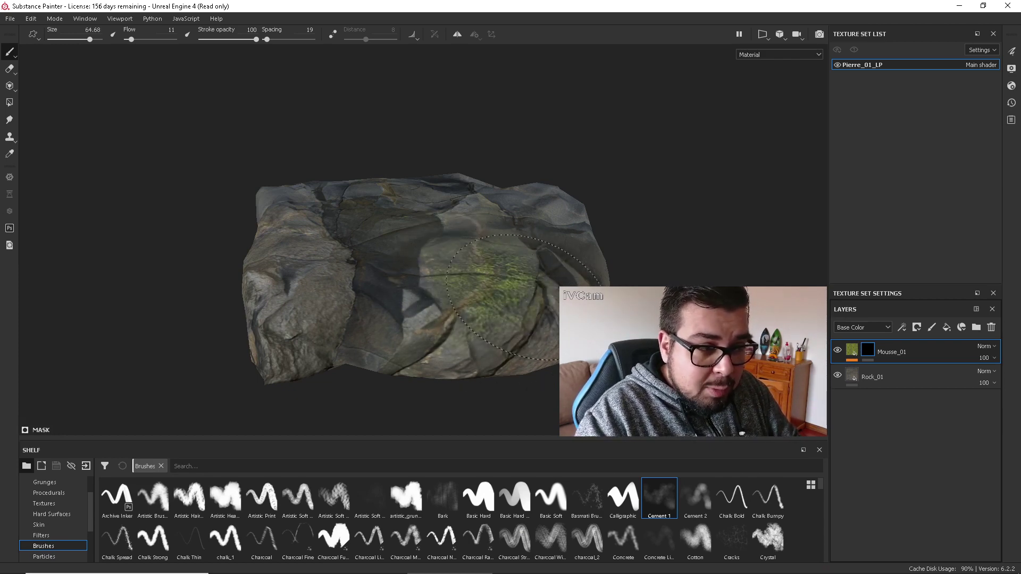
right_click(491, 273)
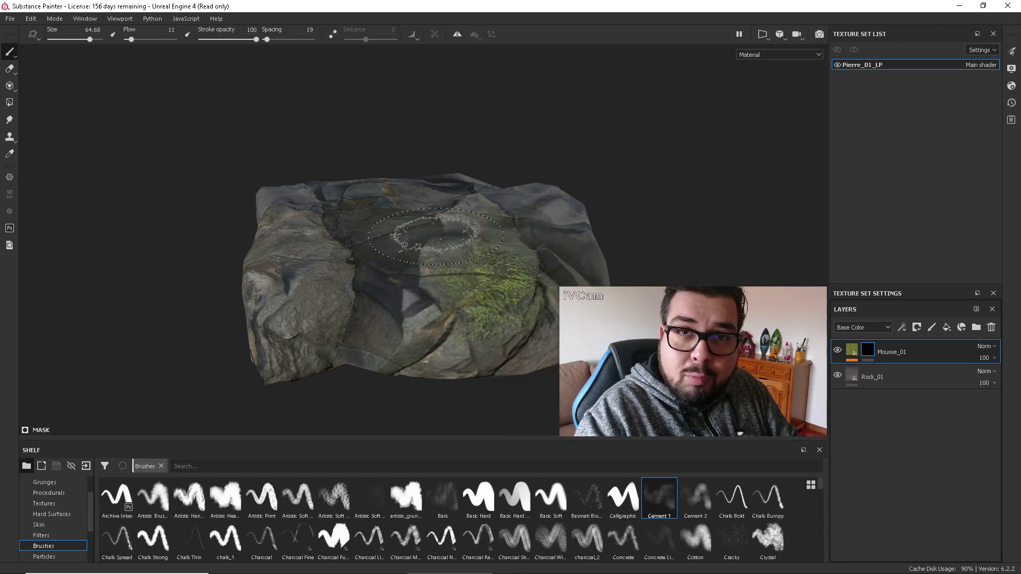
left_click_drag(435, 236, 434, 266, "alt")
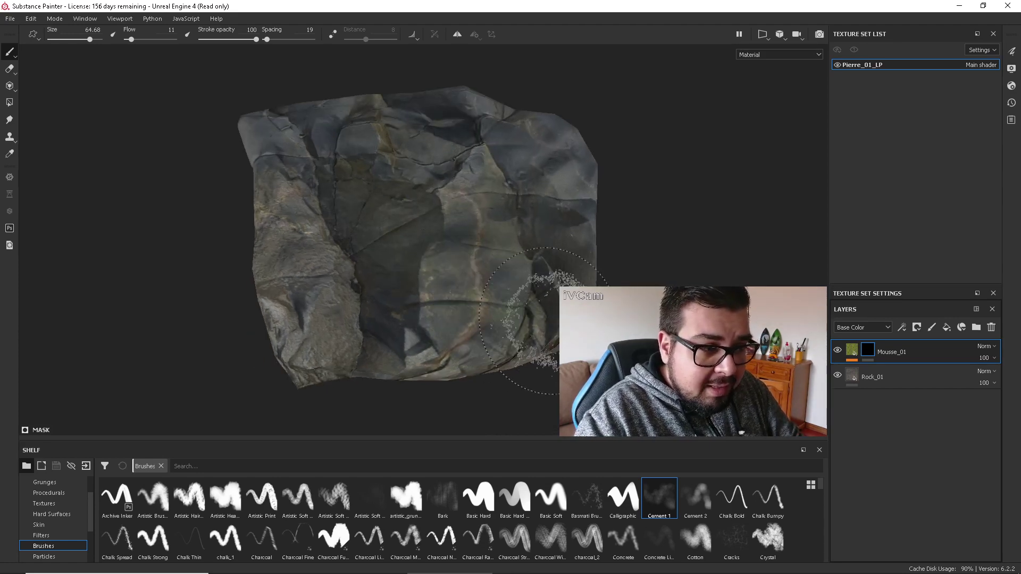
Choose the Fibers Moss brush and paint moss into the mask along the lower sides of the rock
mouse_move(559, 325)
left_mouse_down("alt")
mouse_move(525, 240)
mouse_move(529, 260)
mouse_move(596, 258)
mouse_move(524, 250)
mouse_move(525, 330)
mouse_move(534, 142)
mouse_move(558, 170)
left_mouse_up("alt")
mouse_move(530, 207)
left_mouse_down("alt")
mouse_move(478, 251)
mouse_move(517, 177)
mouse_move(532, 103)
mouse_move(529, 181)
mouse_move(524, 101)
mouse_move(538, 200)
mouse_move(583, 276)
mouse_move(560, 170)
left_mouse_up("alt")
right_click(560, 171)
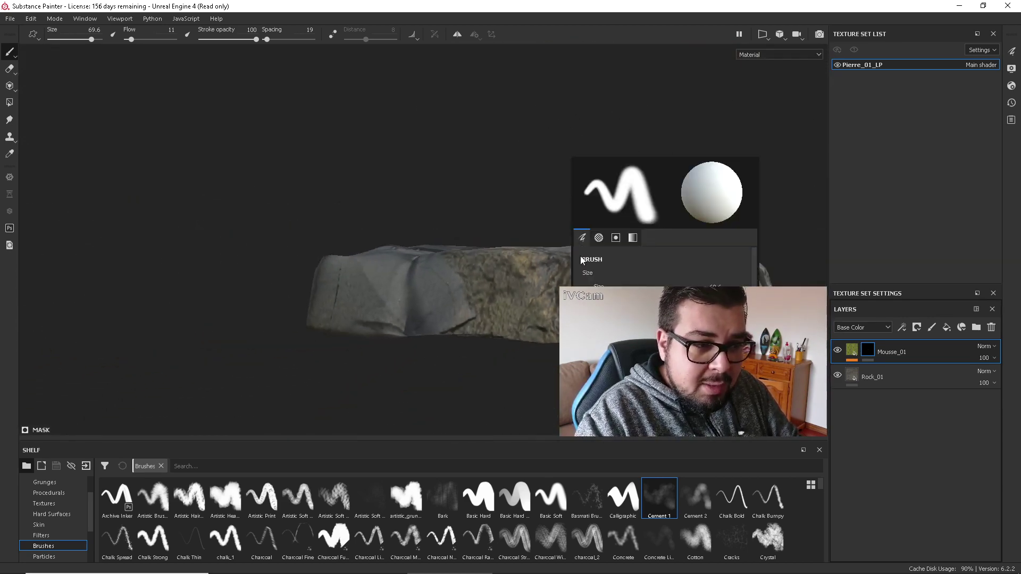
left_click_drag(506, 220, 524, 232, "alt")
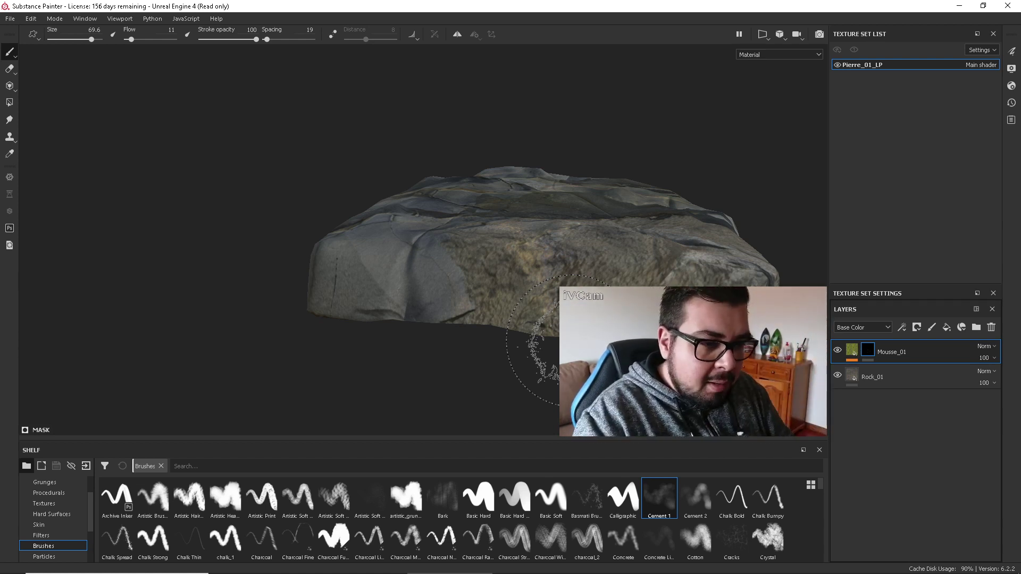
scroll(763, 518, "down", 3)
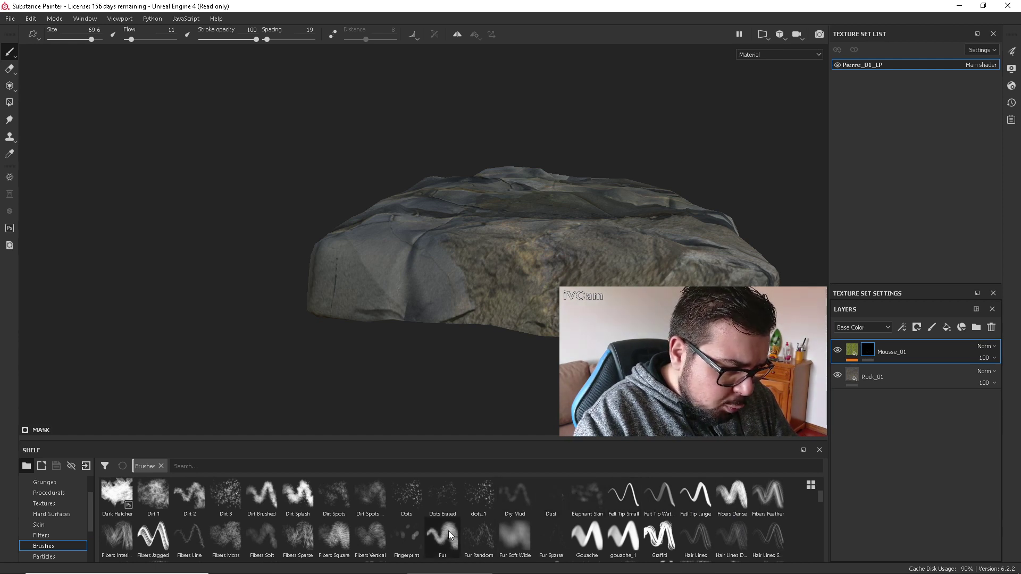
mouse_move(449, 534)
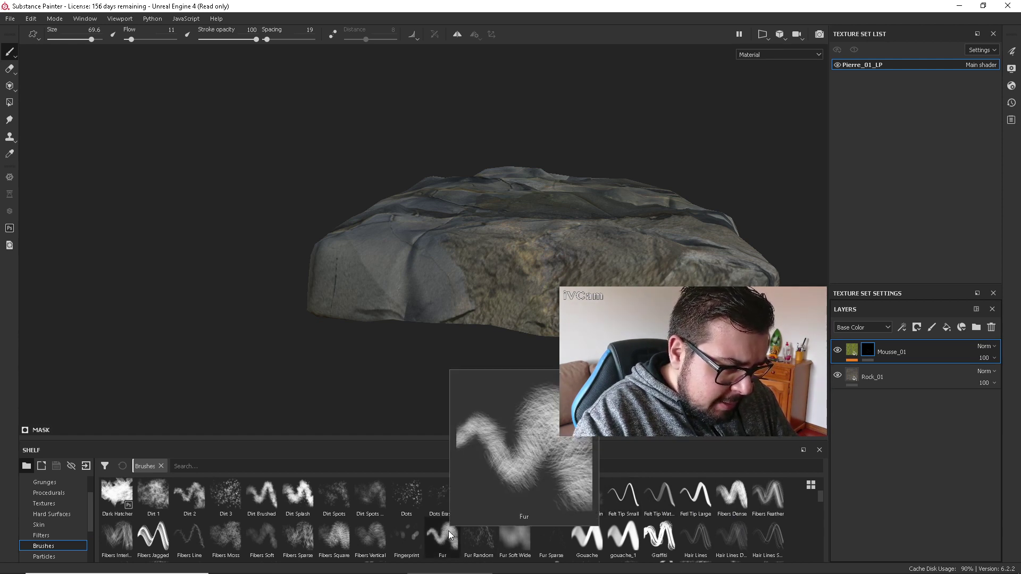
left_click(230, 536)
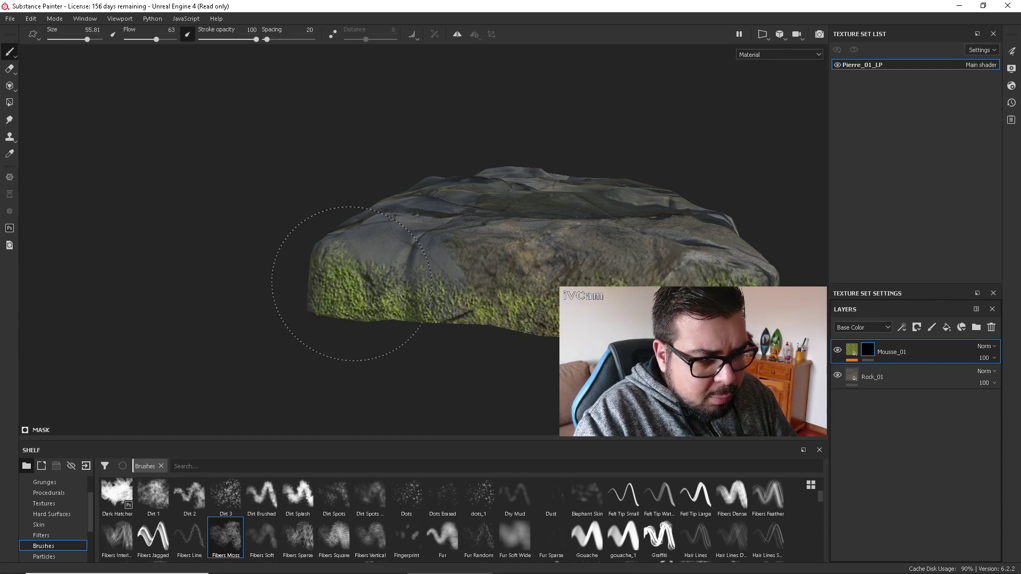
mouse_move(292, 308)
left_mouse_down("alt")
mouse_move(337, 326)
mouse_move(260, 248)
mouse_move(367, 230)
mouse_move(388, 298)
mouse_move(410, 314)
mouse_move(479, 266)
left_mouse_up("alt")
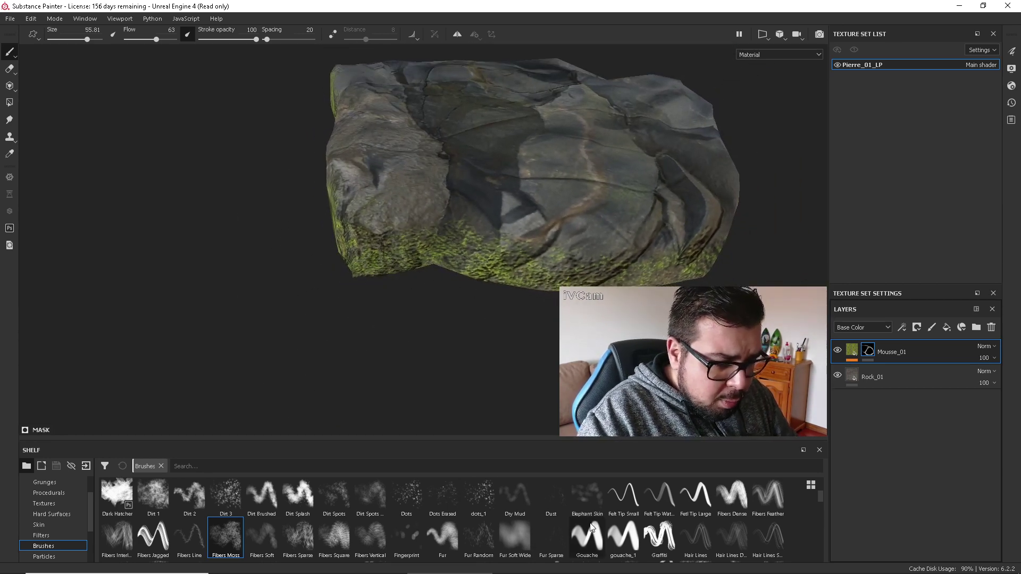
Choose a soft, cloudy Kyle's Real brush and paint the moss higher up the rock's front faces
scroll(589, 524, "down", 5)
left_click(413, 490)
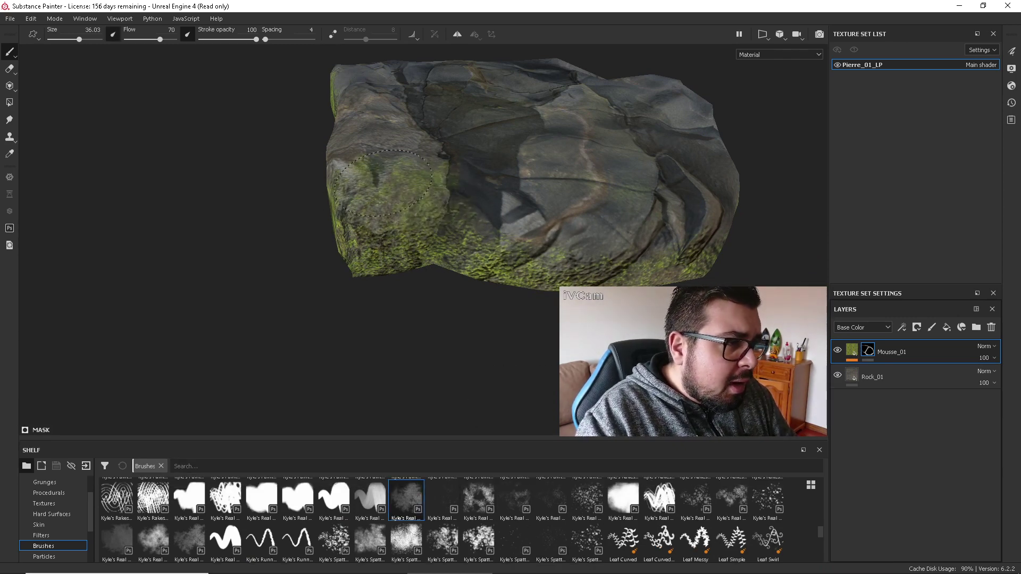
left_click_drag(418, 199, 435, 205, "alt")
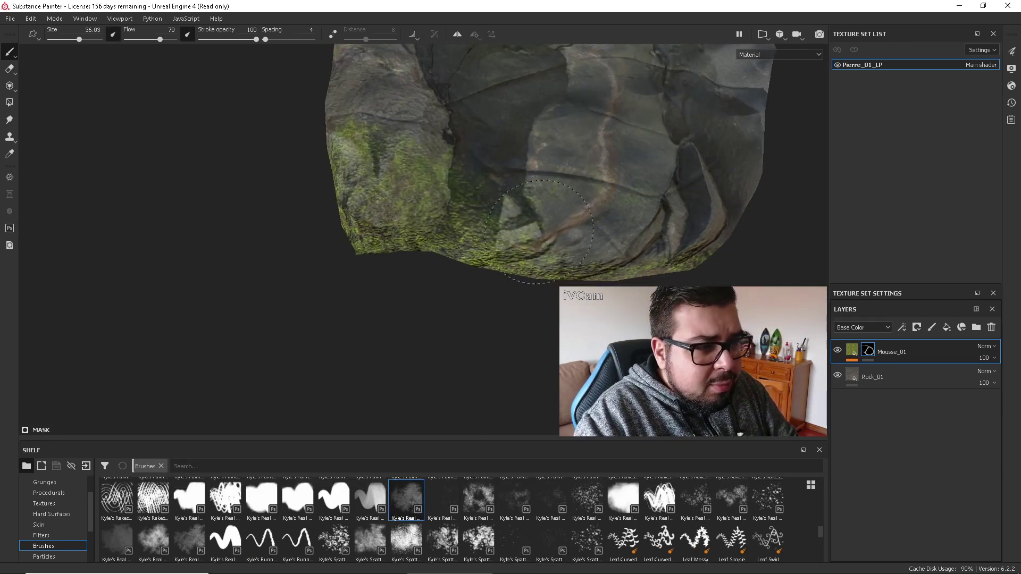
left_click_drag(668, 246, 662, 250, "alt")
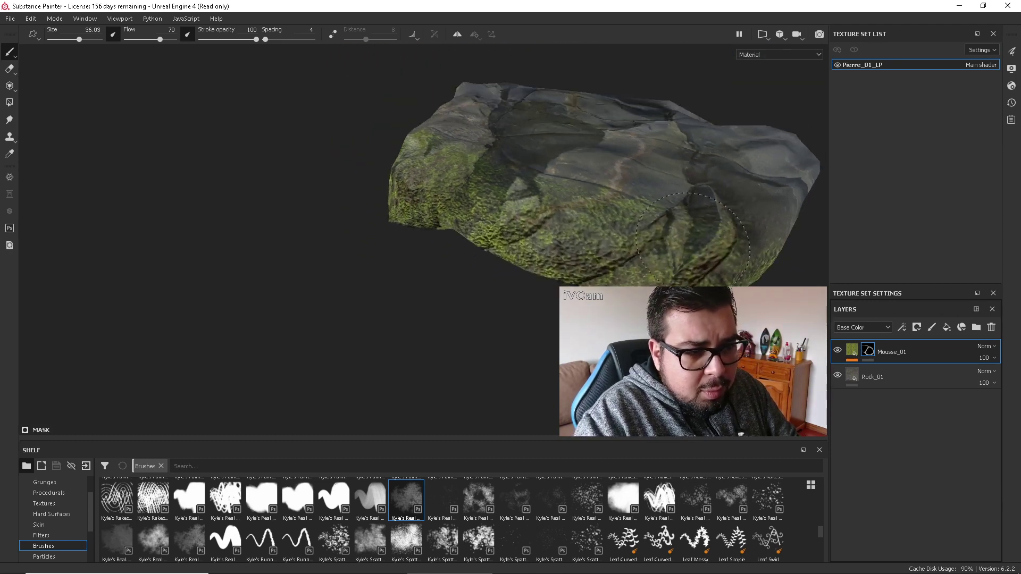
Extend the painted moss along the other outer edges of the rock with the same brush
mouse_move(758, 270)
left_mouse_down("alt")
mouse_move(518, 271)
mouse_move(592, 271)
mouse_move(529, 358)
mouse_move(545, 210)
left_mouse_up("alt")
right_click_drag(546, 210, 531, 199, "alt")
right_click(360, 216)
right_click(649, 200)
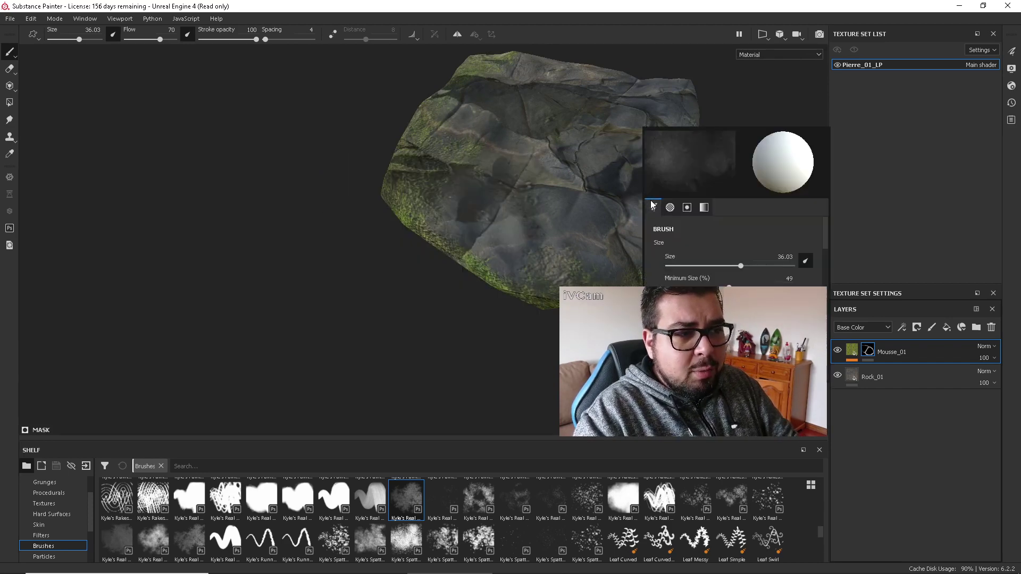
left_click(414, 268)
right_click_drag(473, 291, 585, 357, "alt")
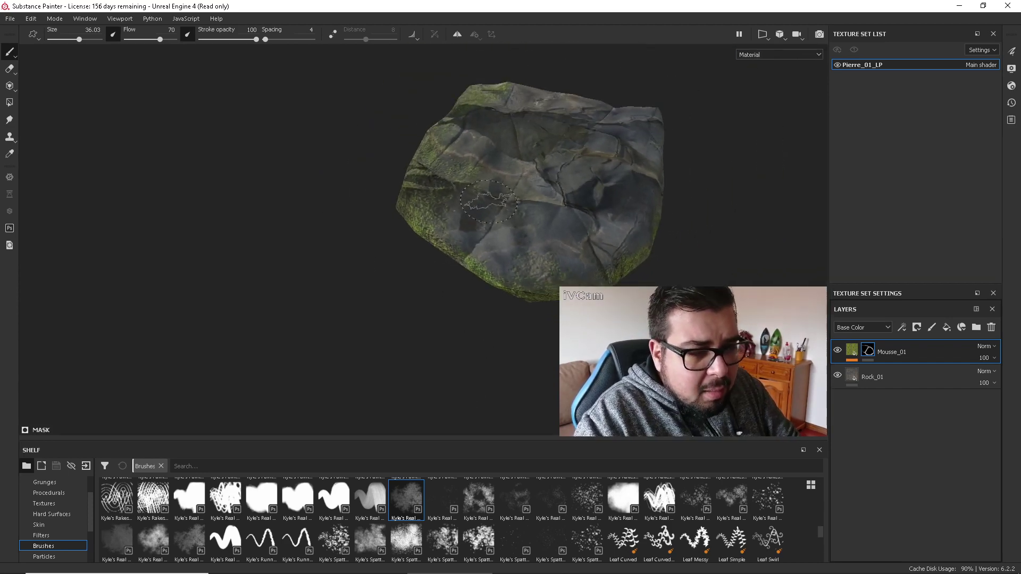
mouse_move(585, 356)
left_mouse_down("alt")
mouse_move(592, 244)
mouse_move(380, 294)
mouse_move(362, 256)
left_mouse_up("alt")
Examine the moss coverage on the rock from close up, from the side and from above
scroll(327, 303, "down", 2)
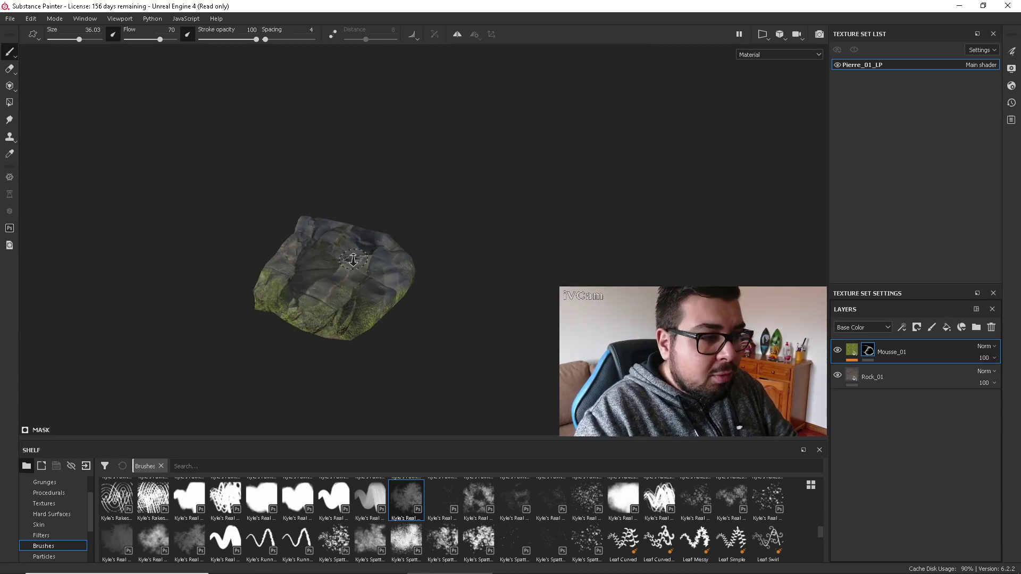
right_click_drag(353, 259, 362, 340, "alt")
left_click_drag(362, 340, 368, 253, "alt")
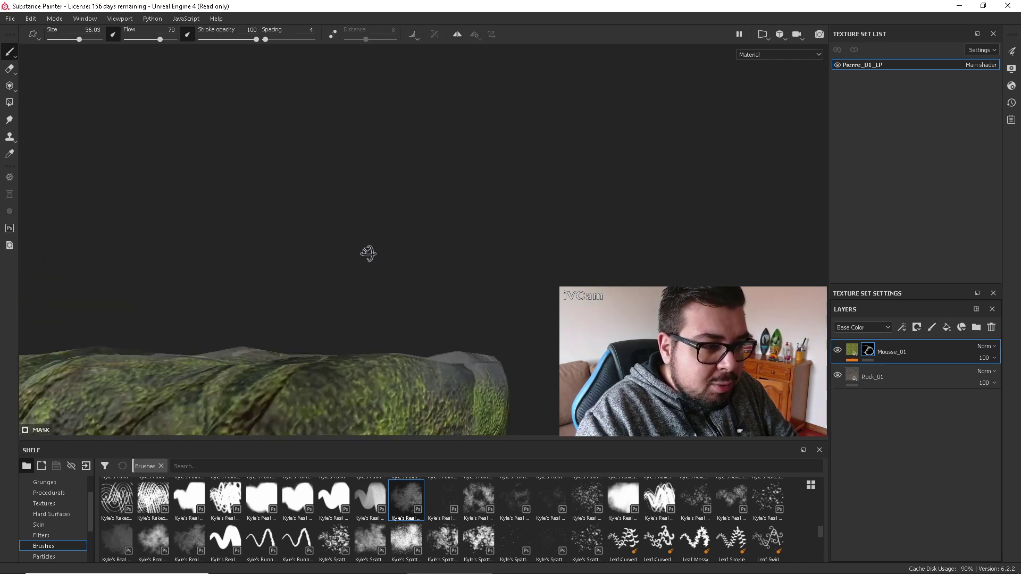
right_click_drag(364, 350, 496, 185, "alt")
left_click_drag(497, 184, 474, 317, "alt")
right_click_drag(474, 318, 451, 212, "alt")
right_click_drag(391, 289, 446, 189, "alt")
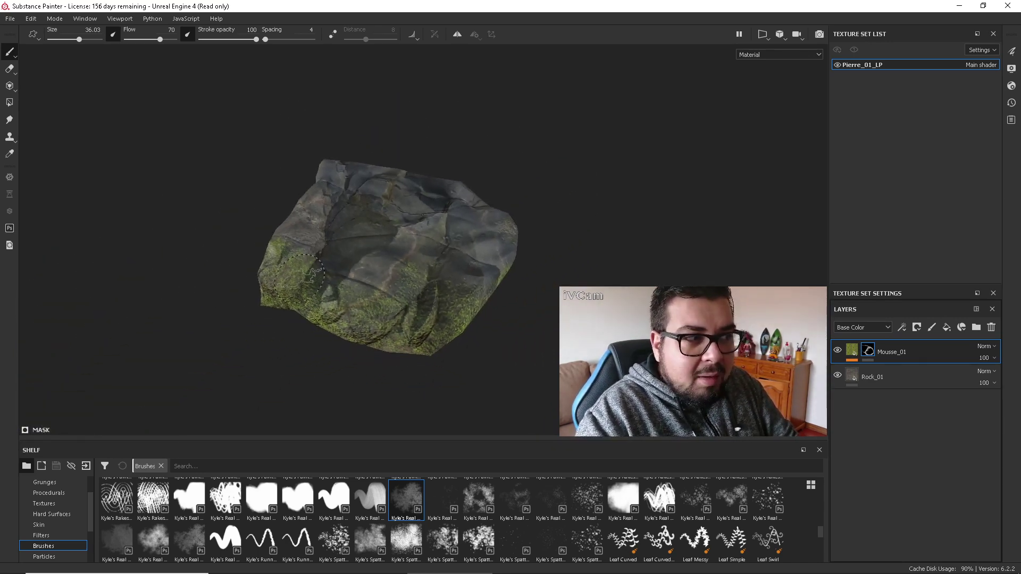
Paint more moss on the rock's remaining side and its lower corners in the Mousse_01 mask
left_click_drag(204, 311, 368, 327, "alt")
right_click_drag(160, 288, 277, 290, "alt")
middle_click_drag(178, 289, 473, 375, "alt")
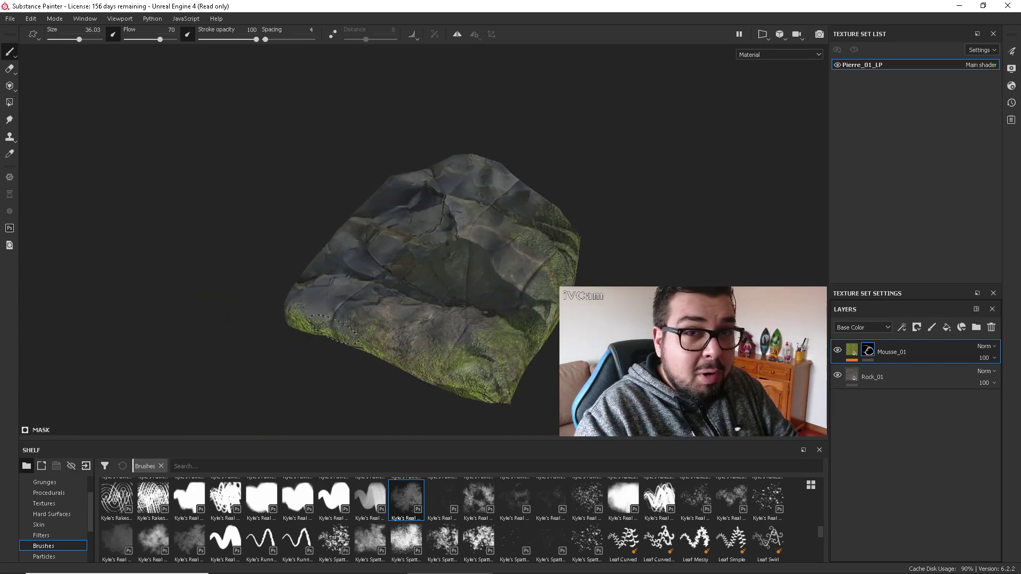
mouse_move(311, 338)
left_mouse_down("alt")
mouse_move(280, 228)
mouse_move(545, 359)
left_mouse_up("alt")
left_click_drag(432, 258, 519, 316, "alt")
key("f")
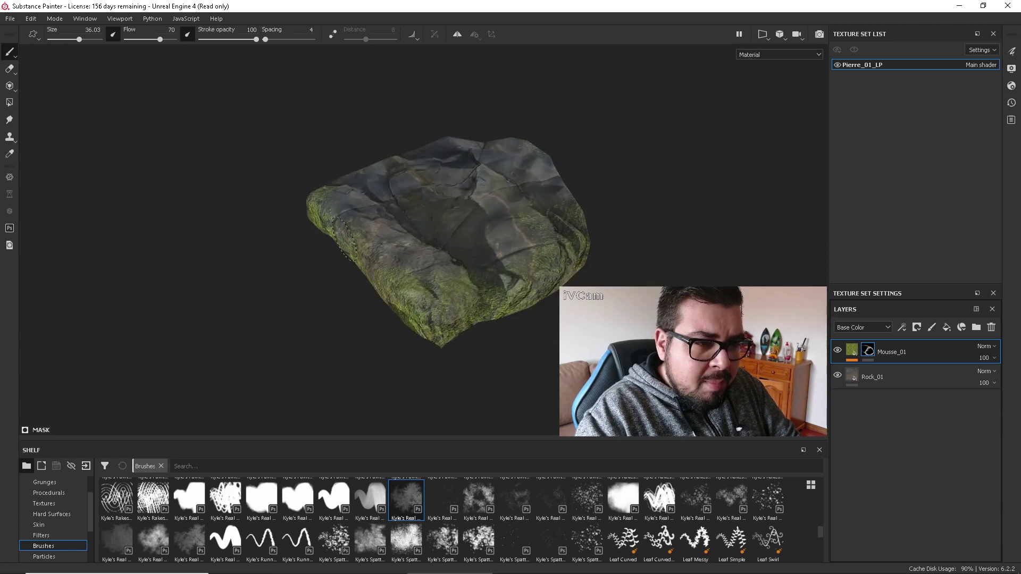
left_click_drag(487, 240, 468, 262, "alt")
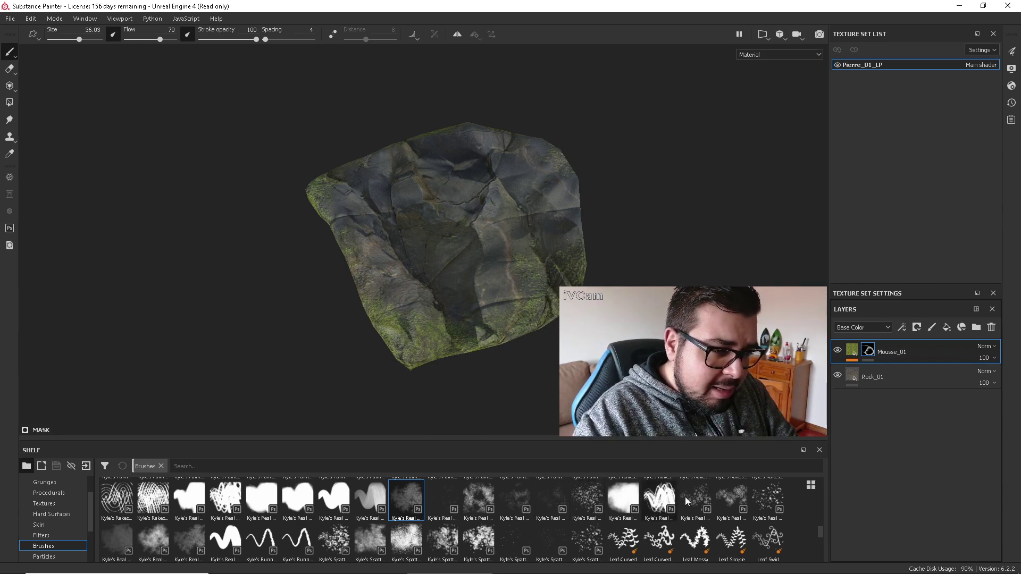
scroll(691, 498, "down", 10)
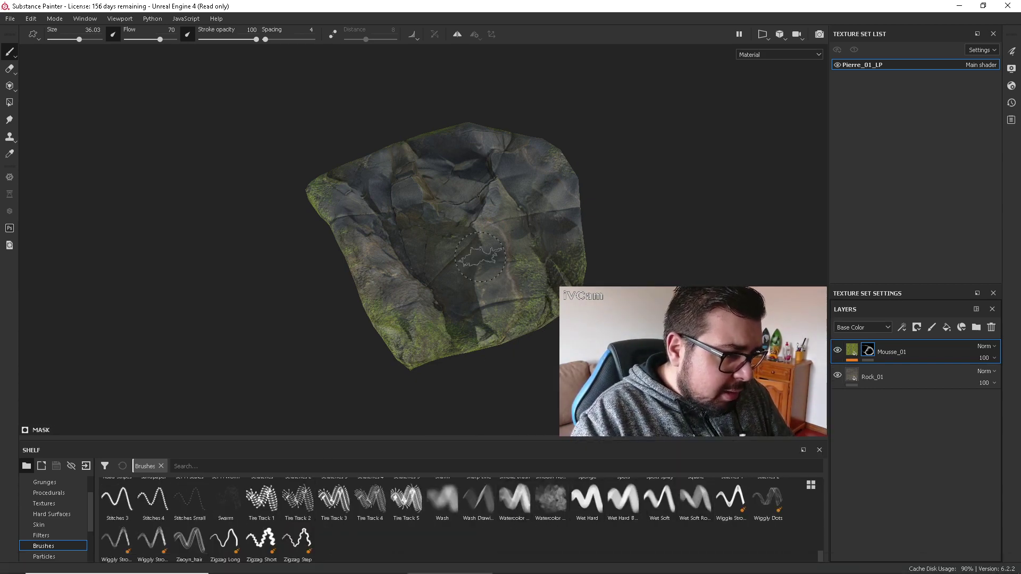
mouse_move(500, 234)
left_mouse_down("alt")
mouse_move(425, 205)
mouse_move(521, 250)
mouse_move(582, 216)
mouse_move(492, 237)
mouse_move(590, 254)
left_mouse_up("alt")
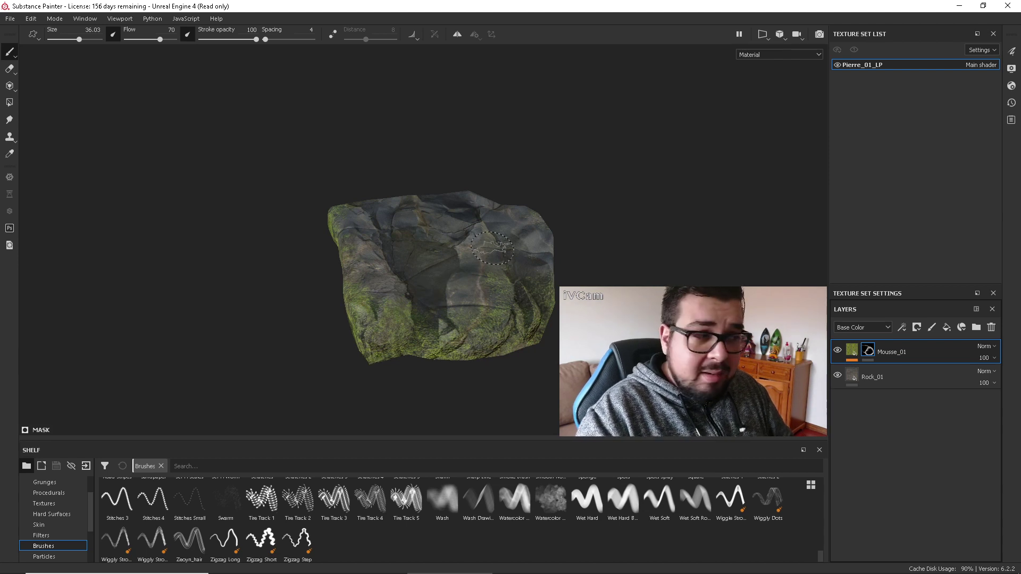
Start saving the project under a new name and browse to Travaux en cours > La Maison De Hobbit > La Maison De Hobbit > Substance Painter on drive D
left_click(11, 23)
left_click(36, 138)
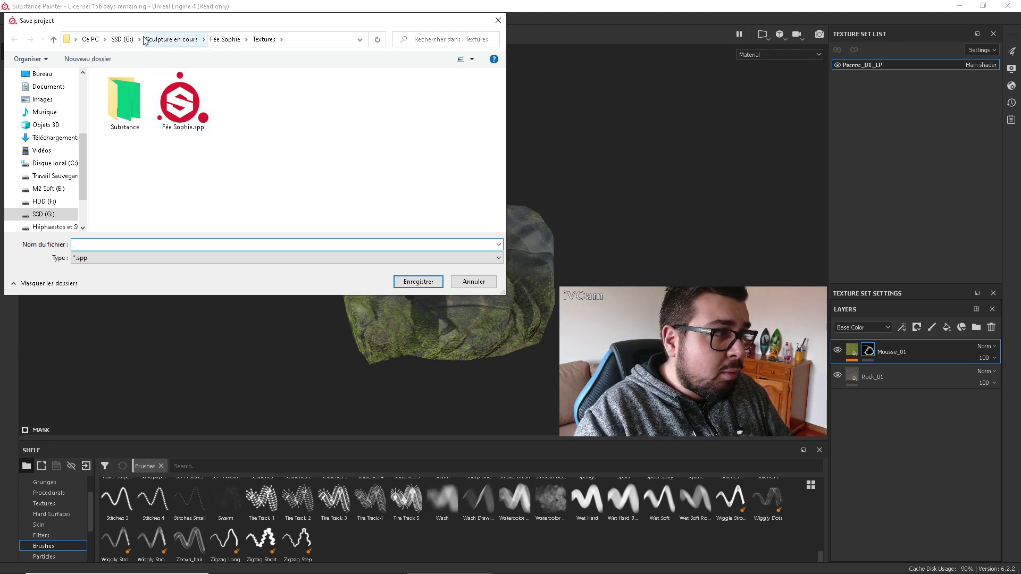
left_click(54, 176)
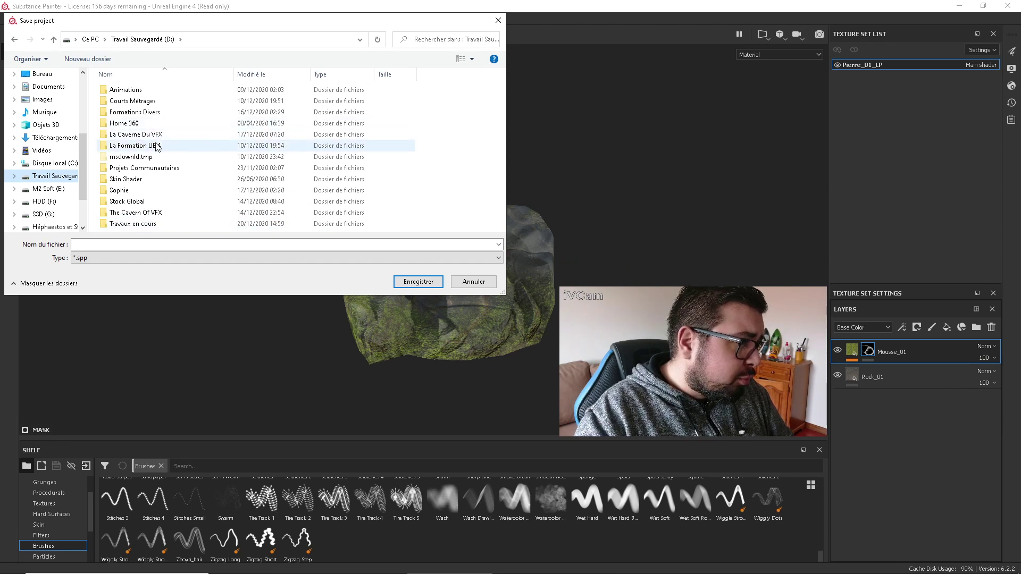
double_click(140, 224)
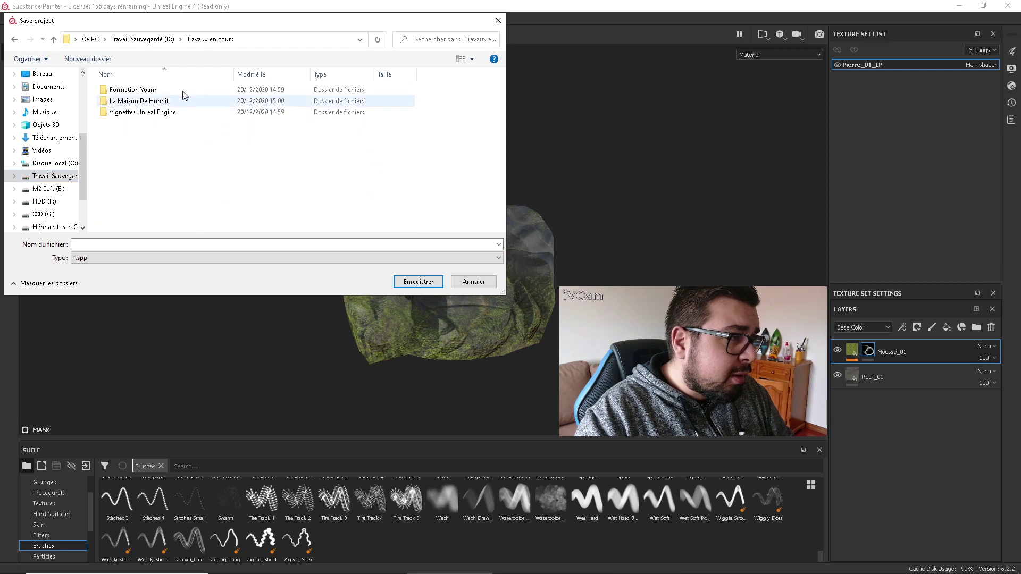
left_click(153, 102)
double_click(153, 102)
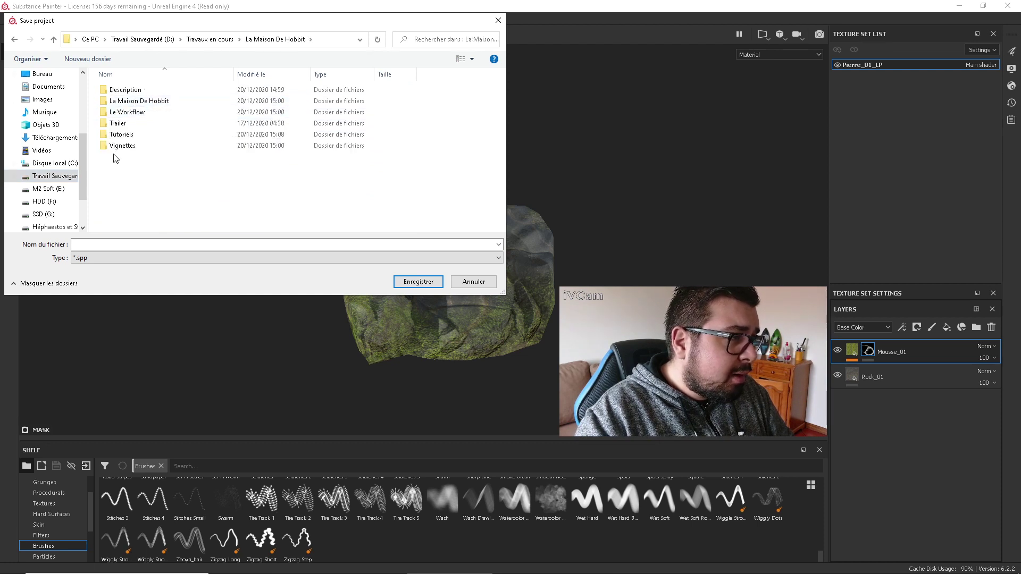
double_click(139, 101)
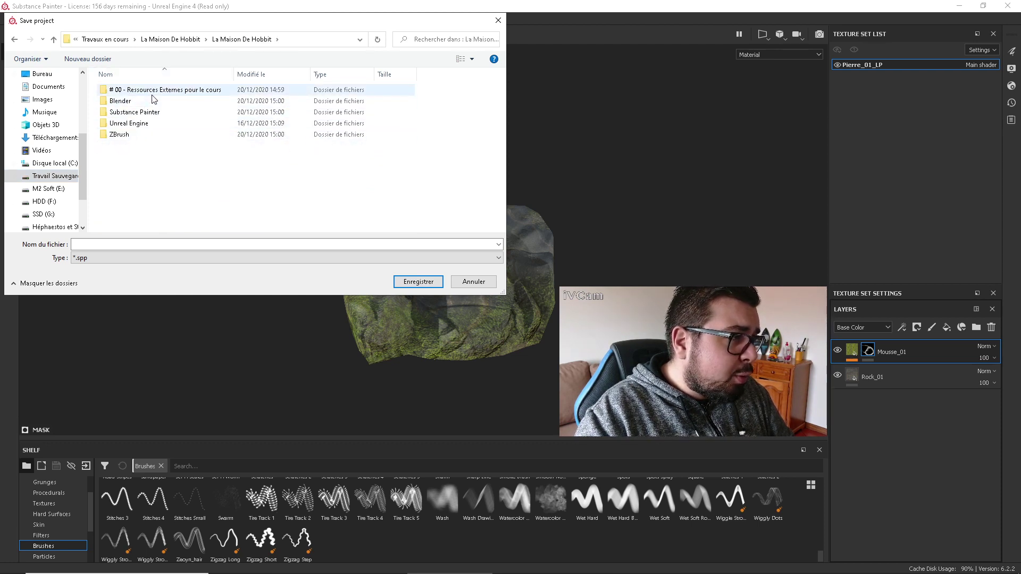
double_click(134, 113)
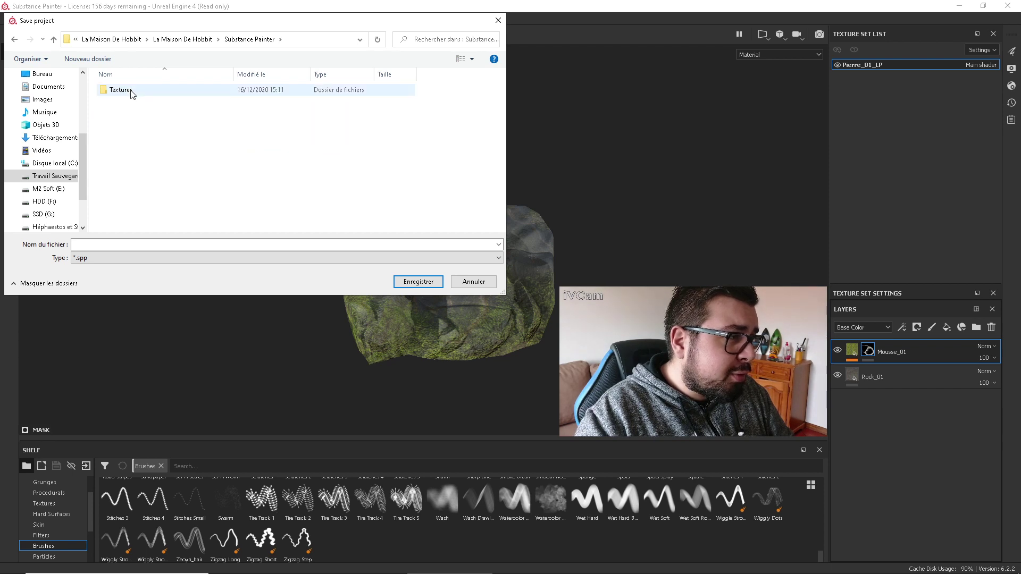
Create a Pierres folder in the Substance Painter folder and save the project in it as Pierre_01
left_click(99, 59)
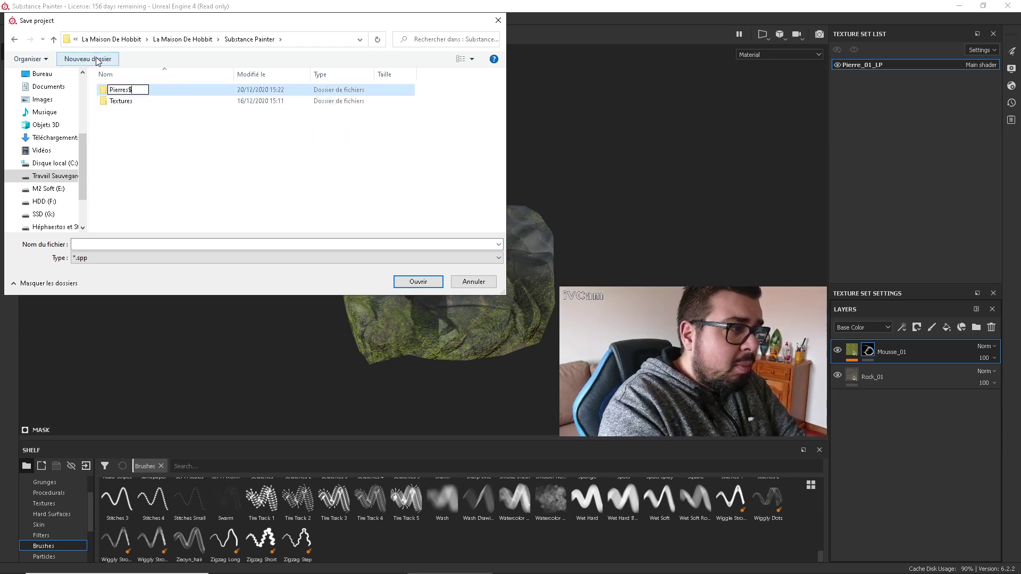
key("Return")
double_click(118, 90)
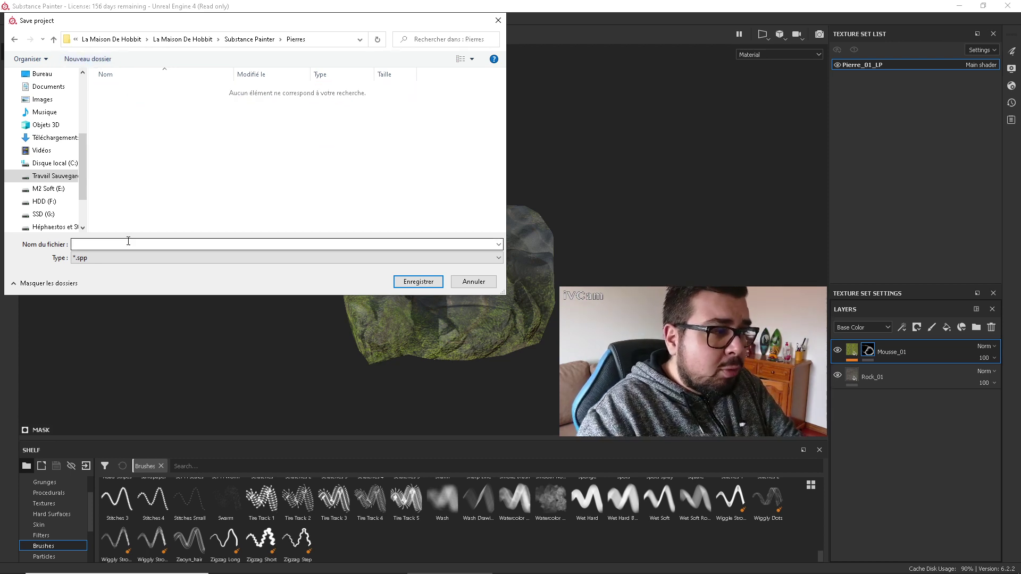
left_click(126, 244)
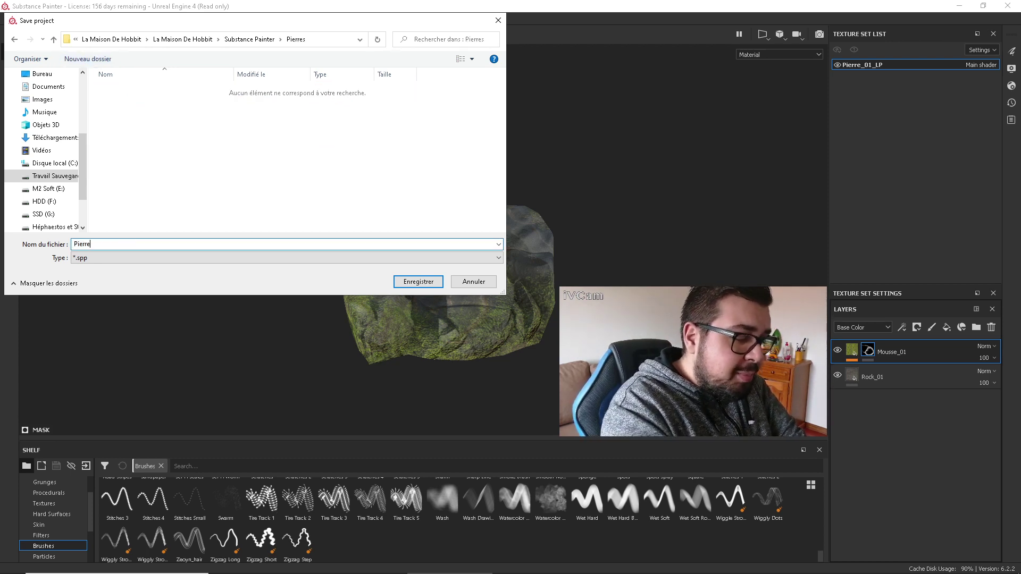
left_click(419, 282)
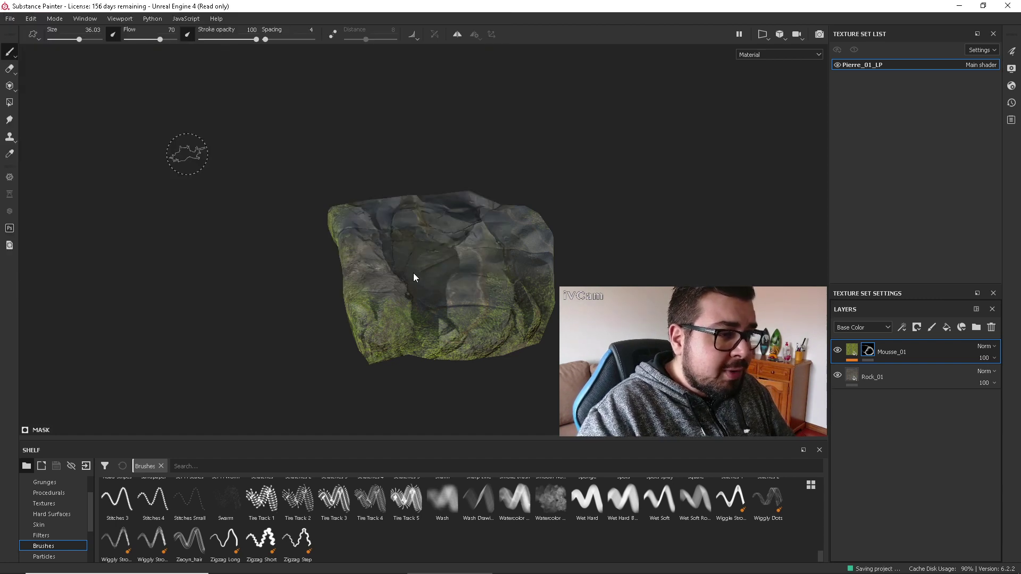
Open the texture export settings and start choosing an output directory on the Travail Sauvegardé (D:) drive
left_click(9, 20)
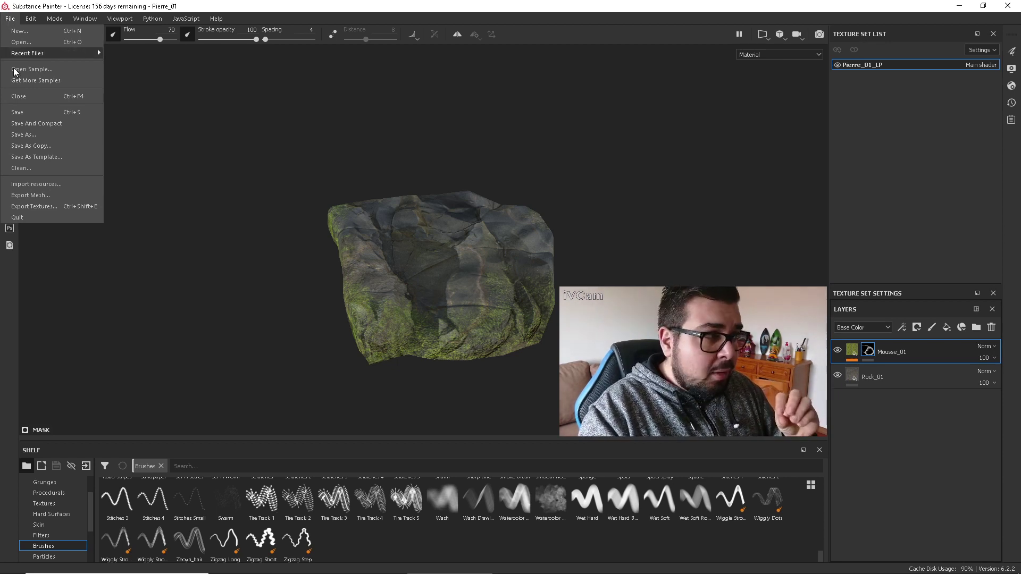
left_click(34, 206)
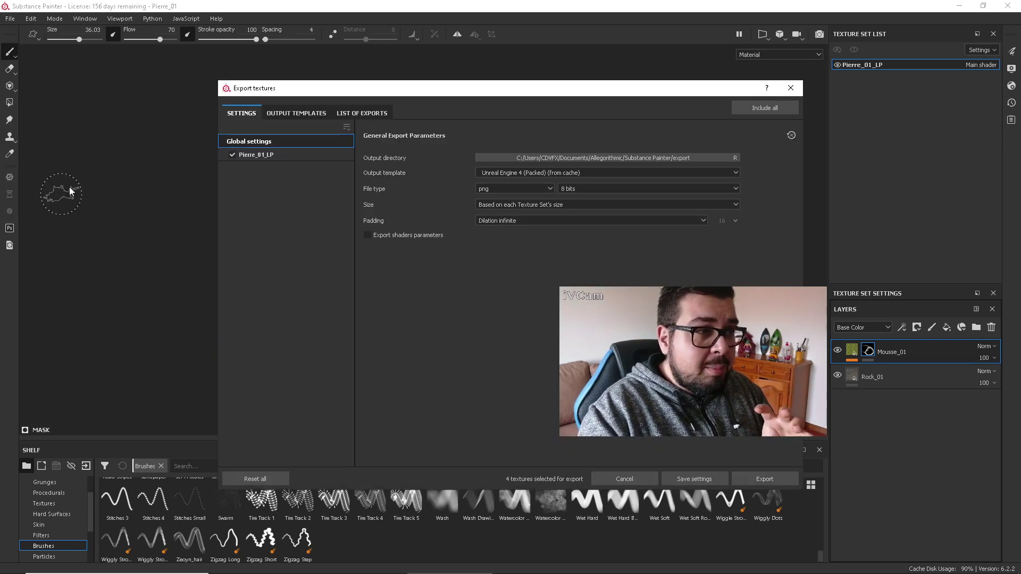
left_click(677, 158)
left_click(261, 256)
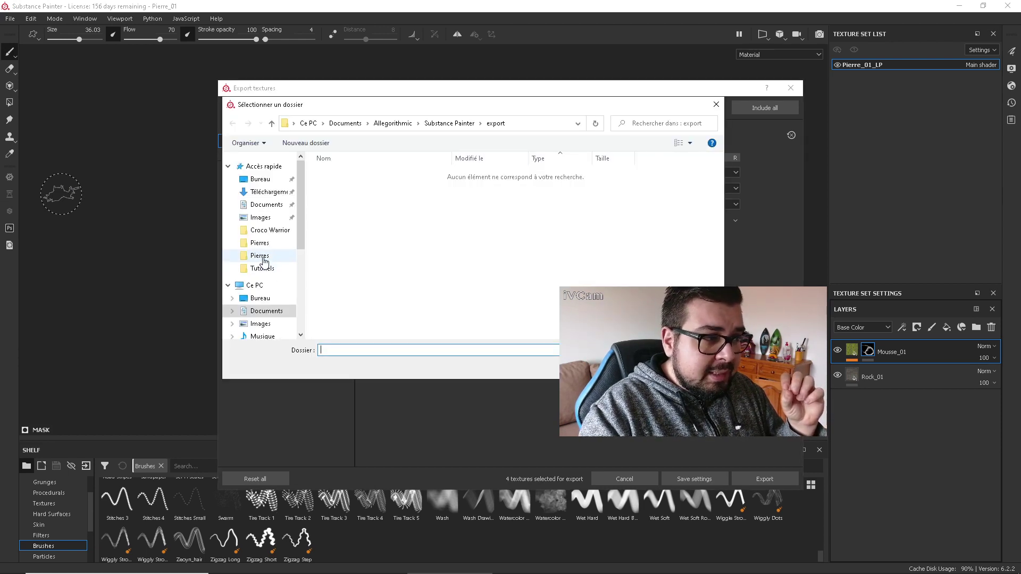
key("Return")
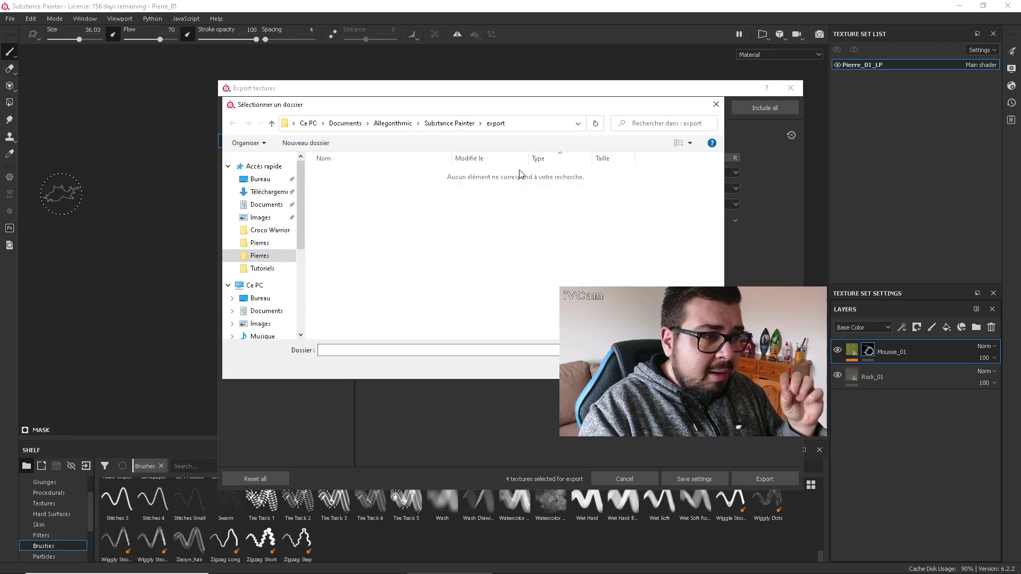
left_click(460, 125)
scroll(268, 234, "down", 5)
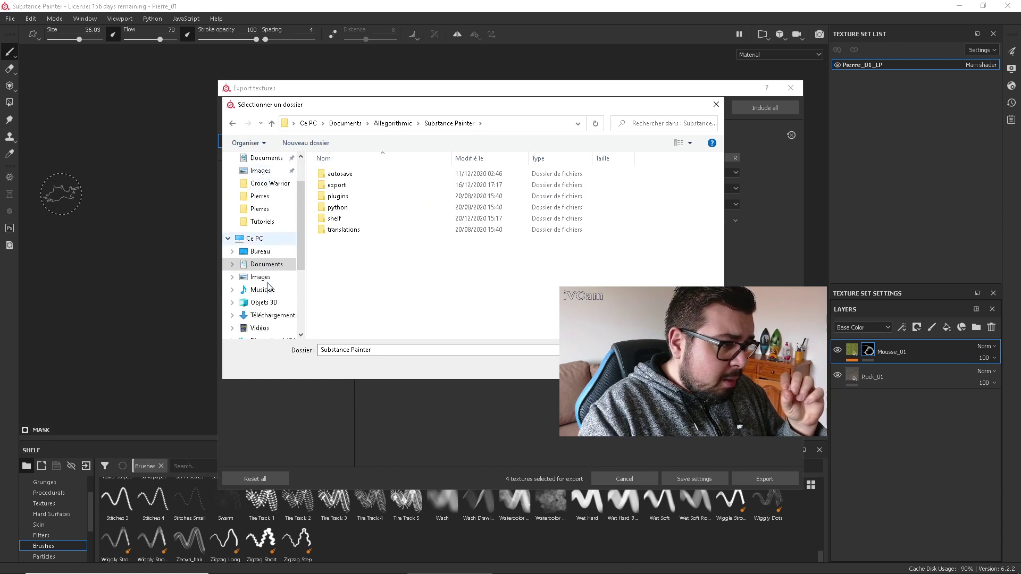
left_click(276, 234)
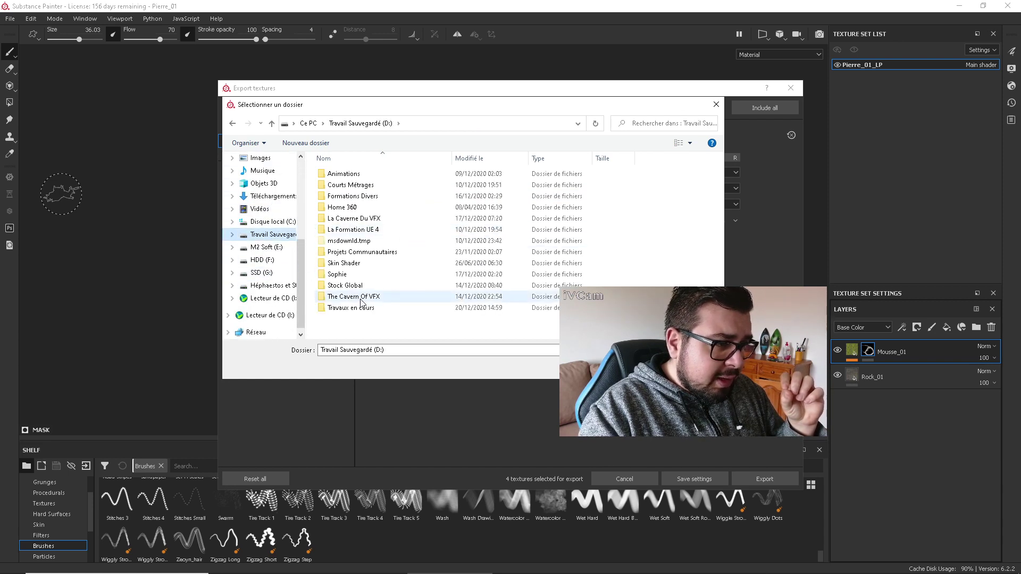
Browse through Travaux en cours and both La Maison De Hobbit folders to Substance Painter > Textures
double_click(382, 307)
double_click(365, 186)
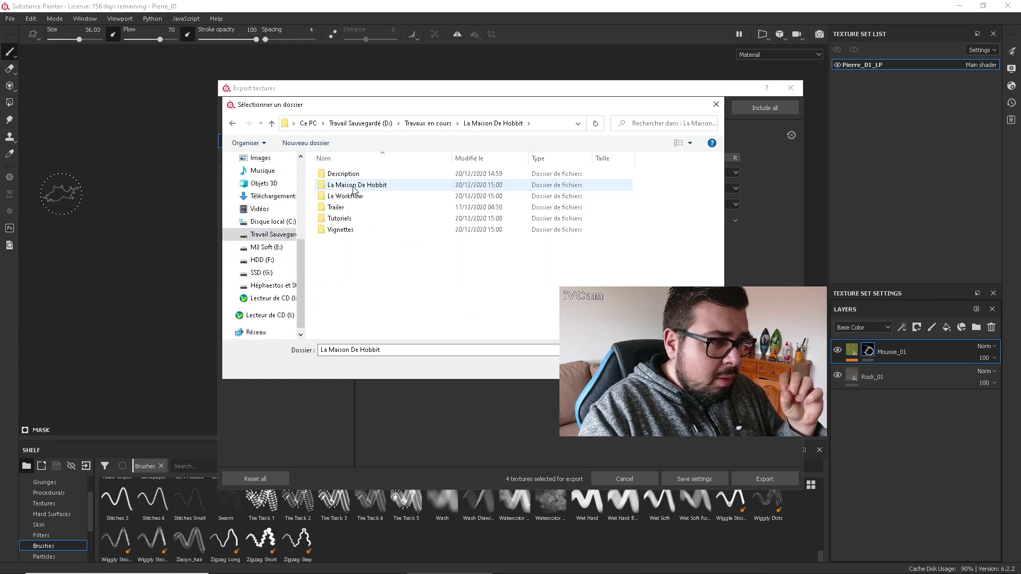
double_click(360, 186)
double_click(350, 208)
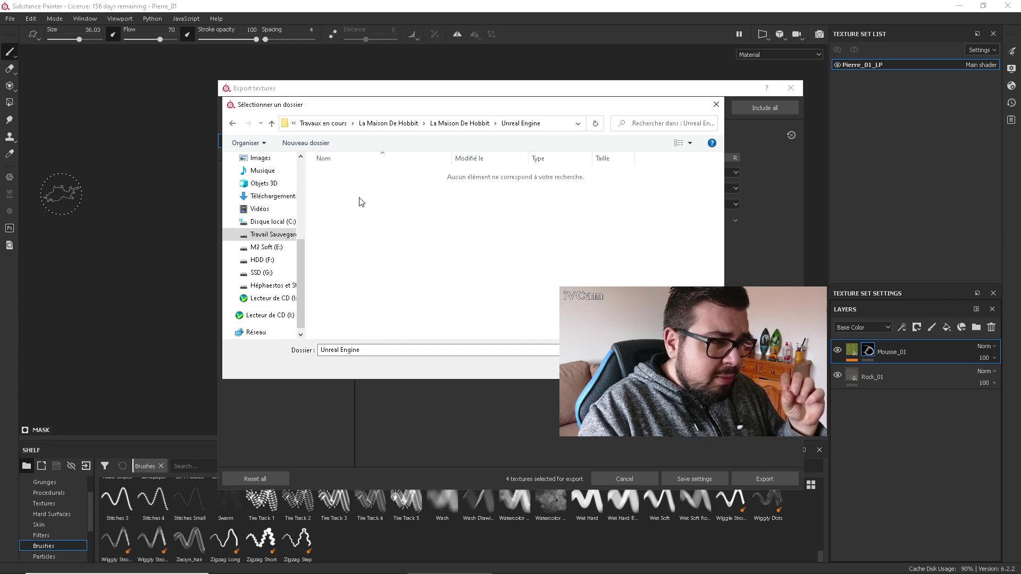
left_click(459, 122)
double_click(353, 196)
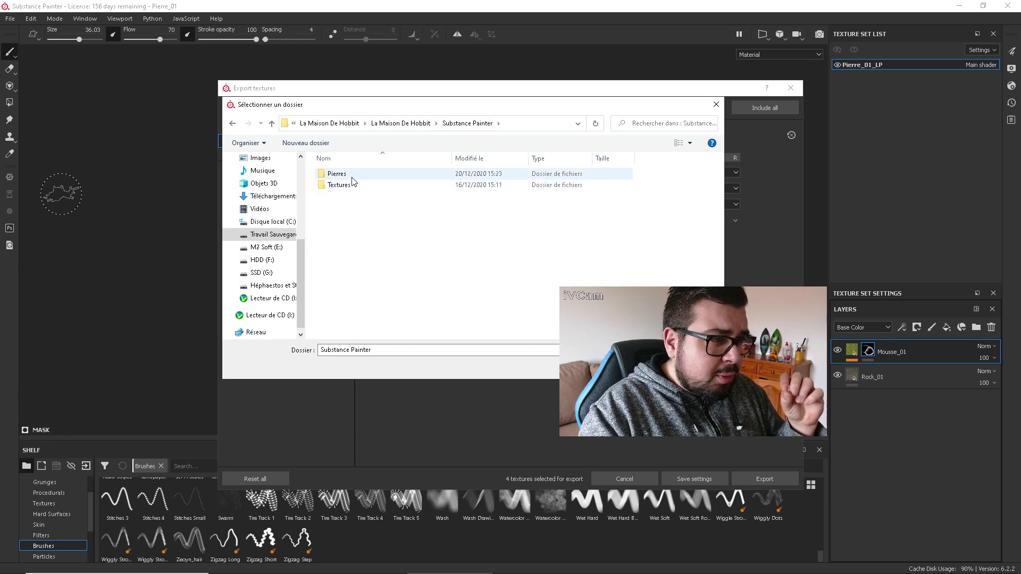
double_click(348, 185)
Create a Pierre_01 folder inside Textures and set it as the export output directory
left_click(319, 143)
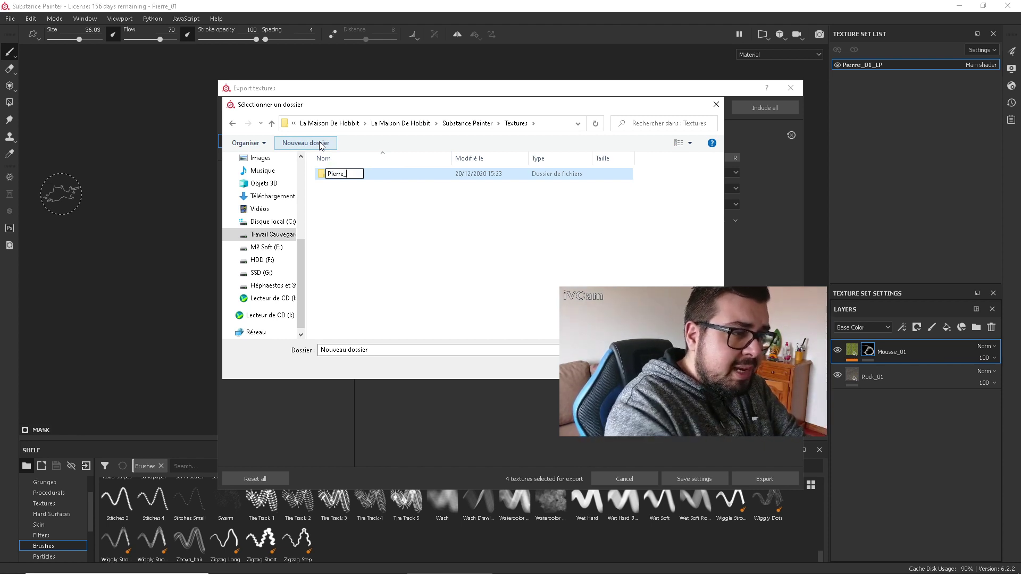
key("Return")
double_click(339, 177)
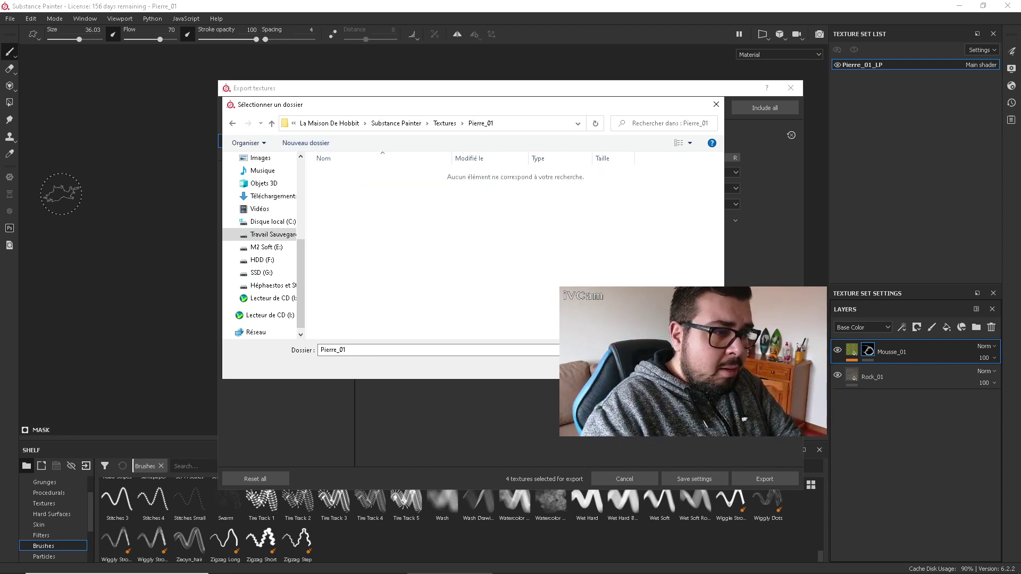
key("Return")
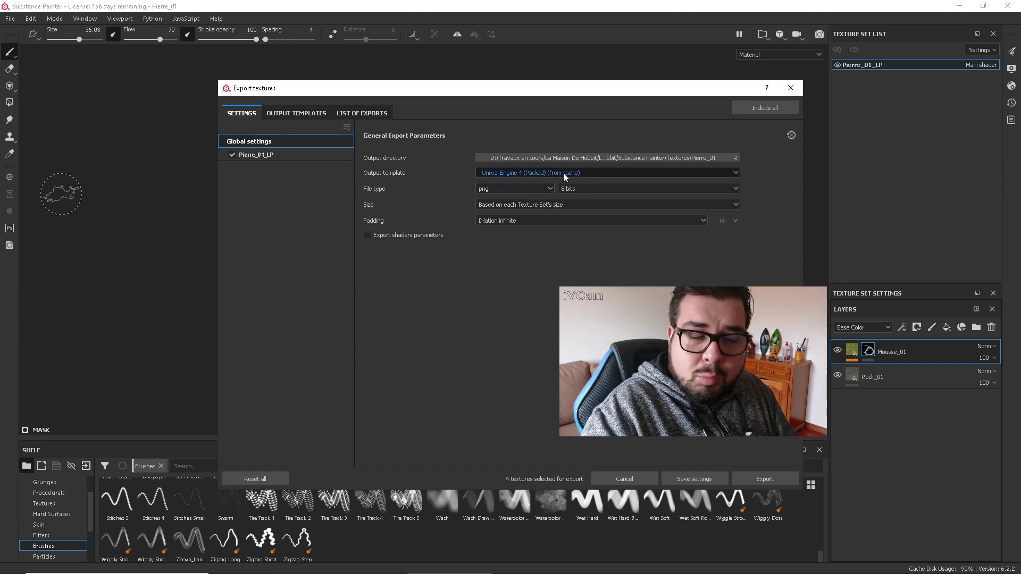
Set the output template to Custom UE4 & Blender and the file type to Based on output template
left_click(563, 174)
scroll(546, 226, "up", 6)
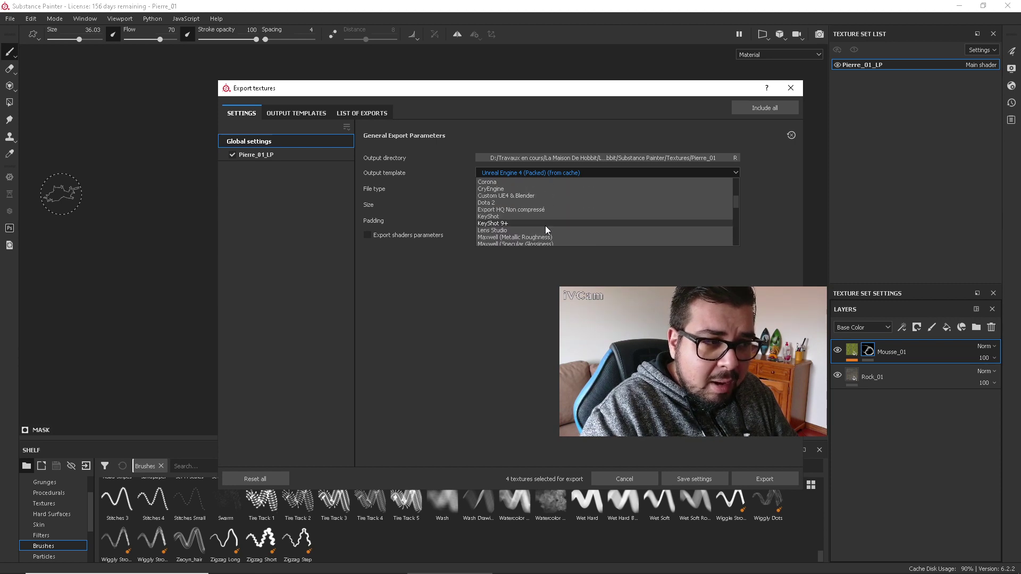
scroll(546, 228, "up", 3)
scroll(544, 225, "down", 3)
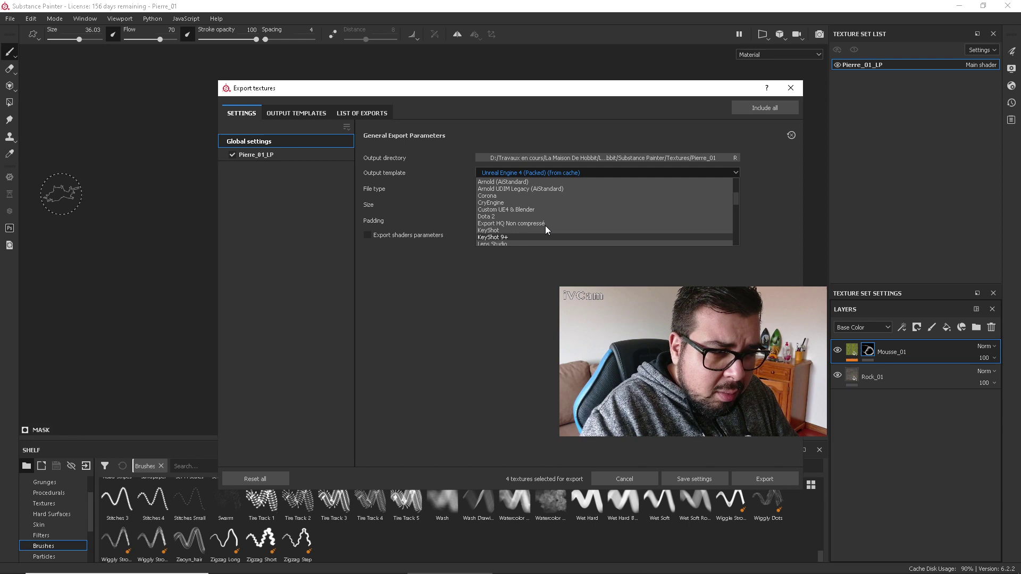
left_click(518, 209)
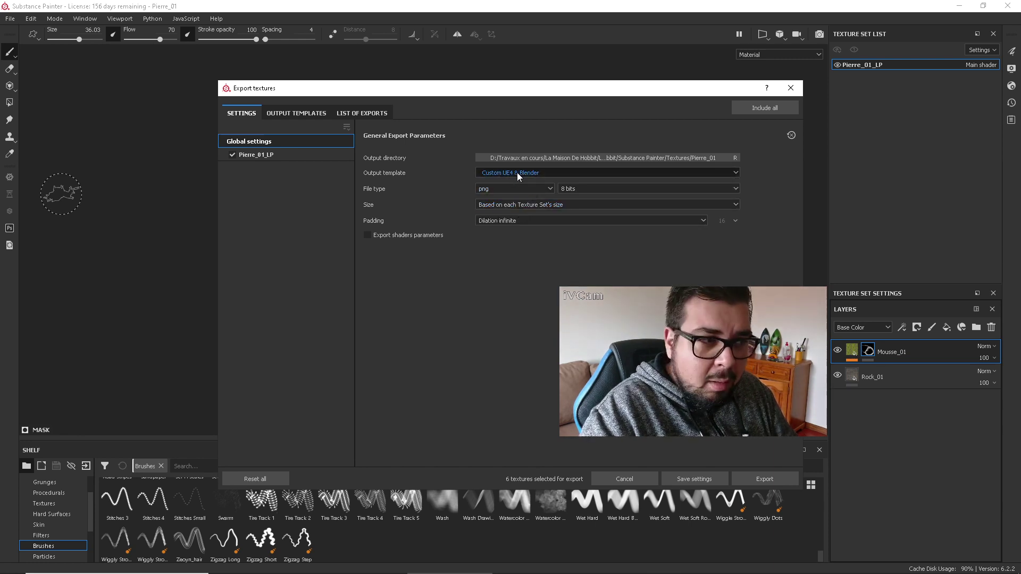
left_click(519, 190)
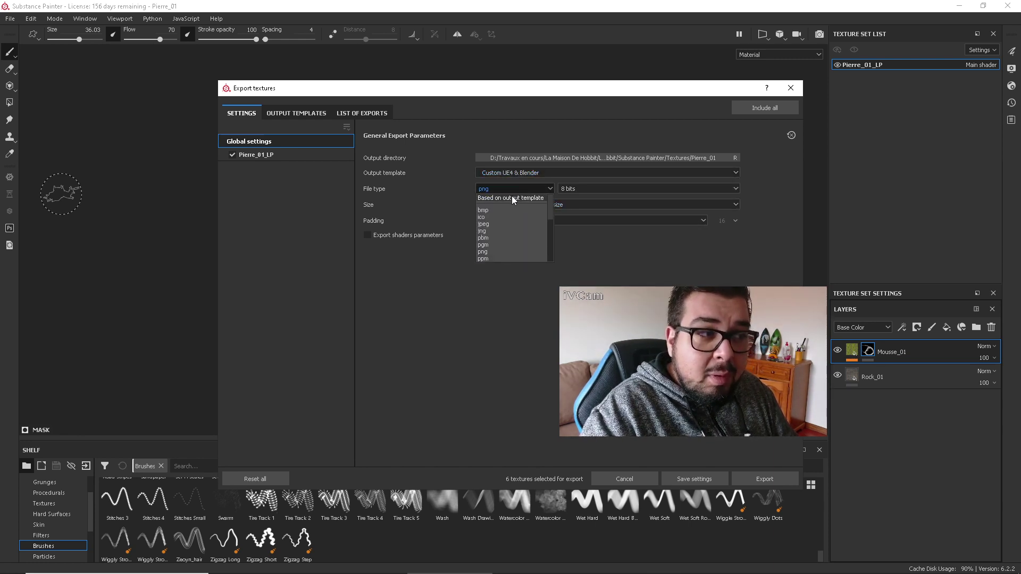
left_click(512, 197)
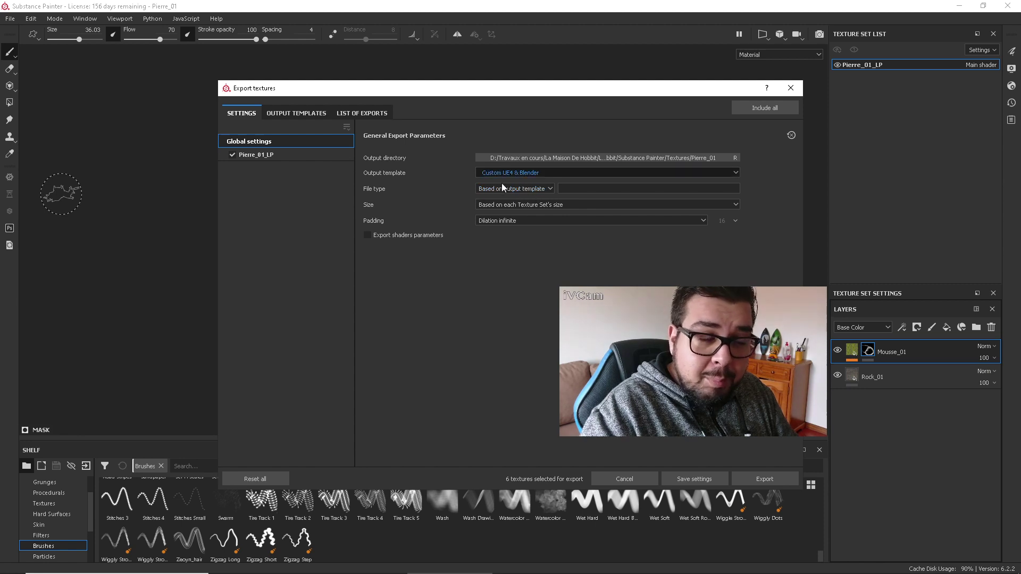
Set the export size to 1024, export the textures and close the export dialog
left_click(575, 206)
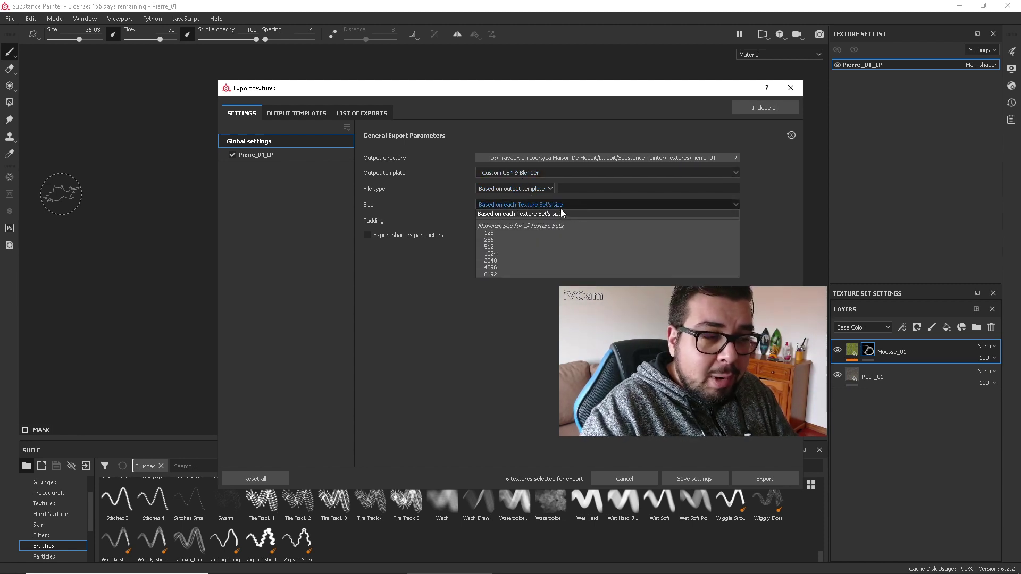
left_click(501, 252)
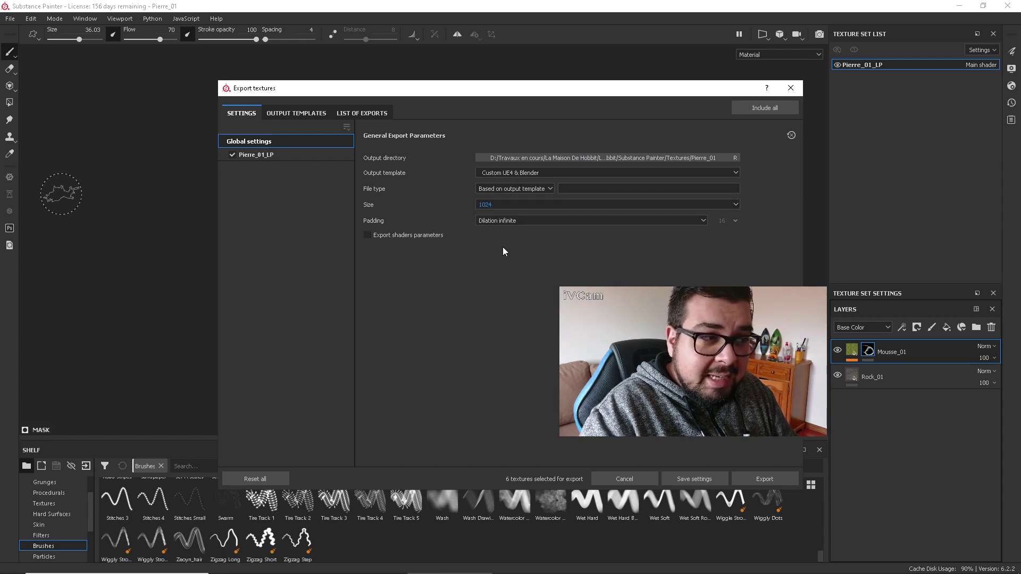
left_click(764, 480)
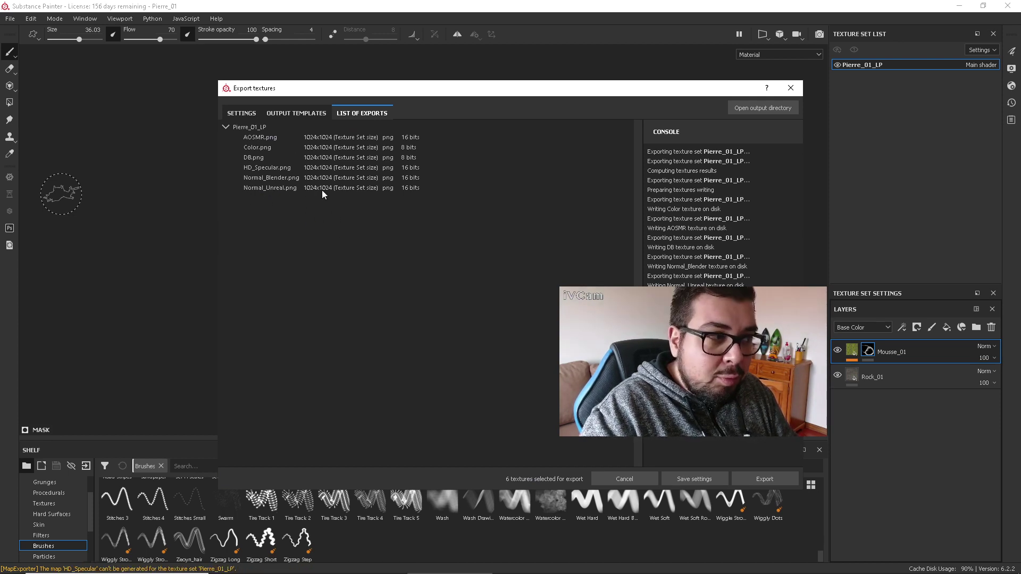
left_click(791, 88)
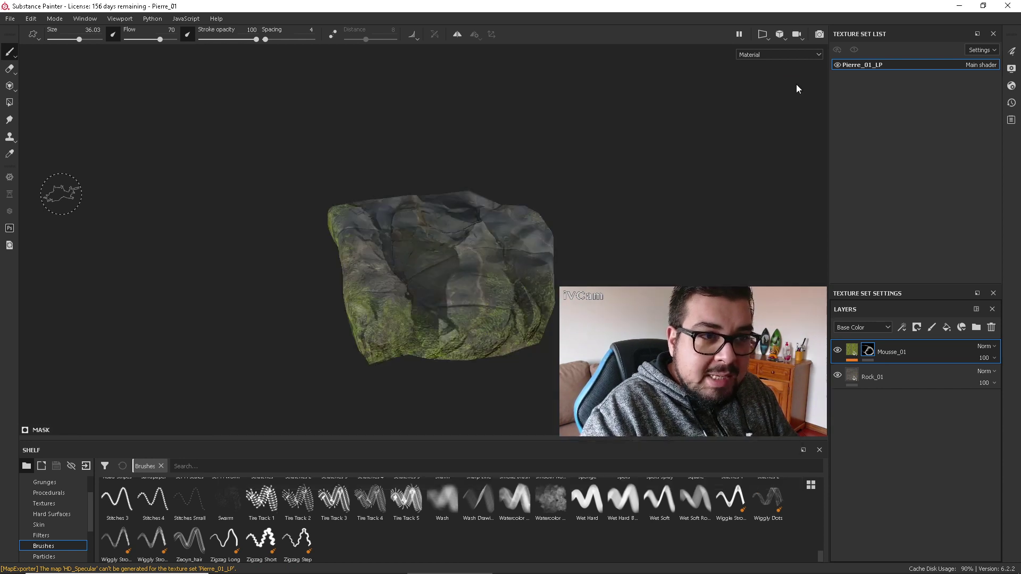
Save the Pierre_01 project
left_click(10, 18)
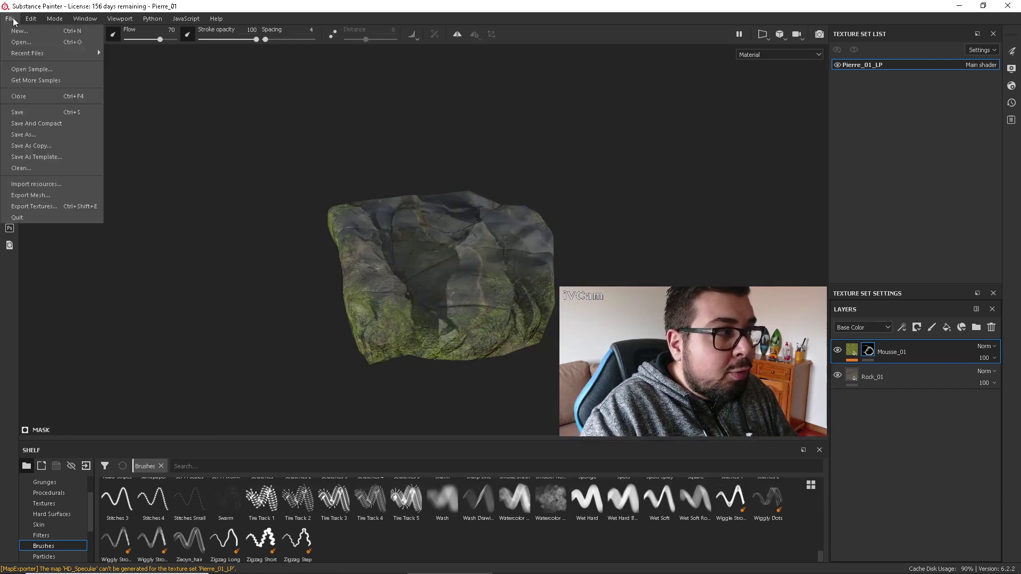
left_click(36, 110)
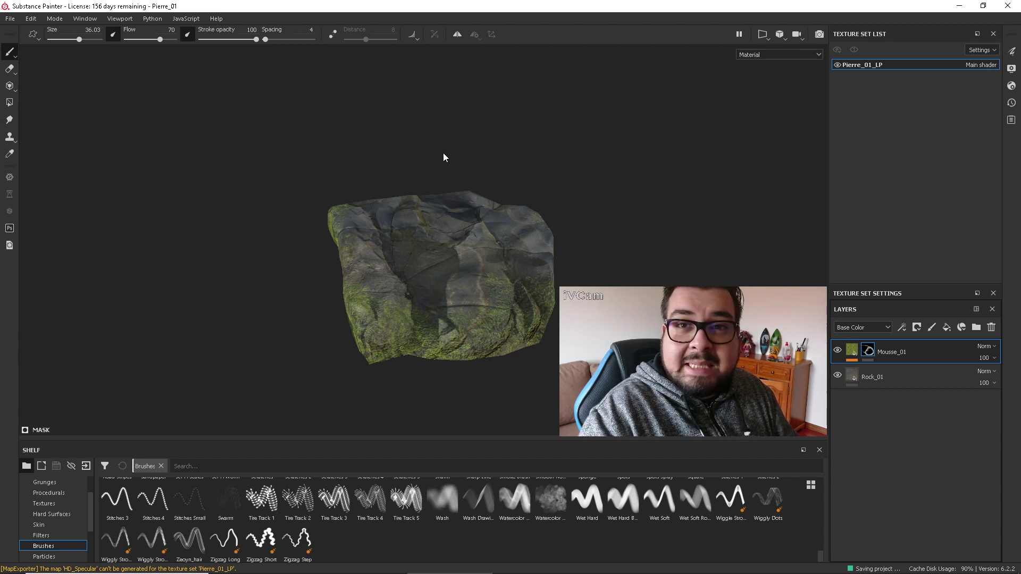
scroll(508, 282, "down", 1)
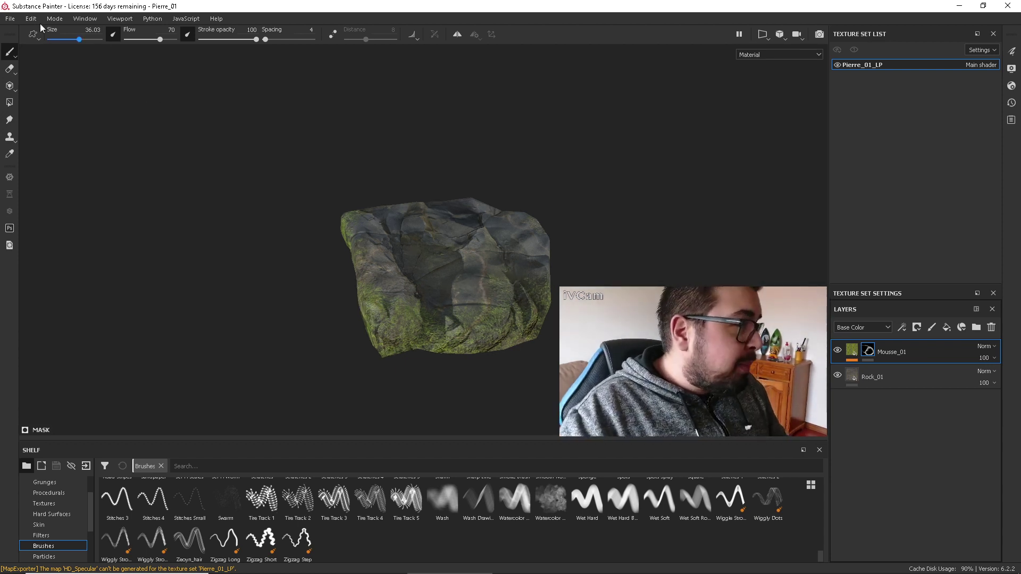
left_click(13, 20)
left_click(34, 33)
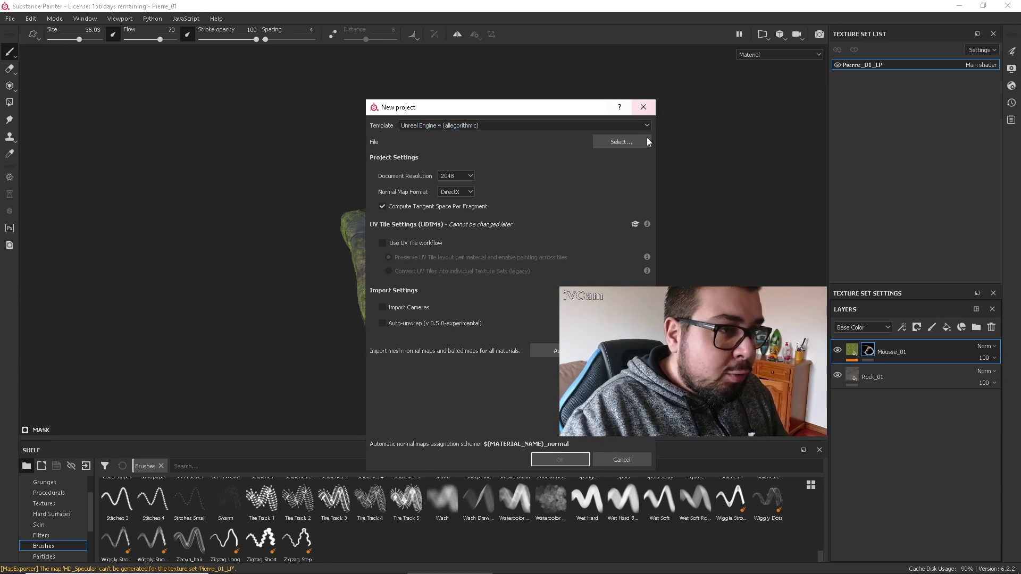
left_click(622, 461)
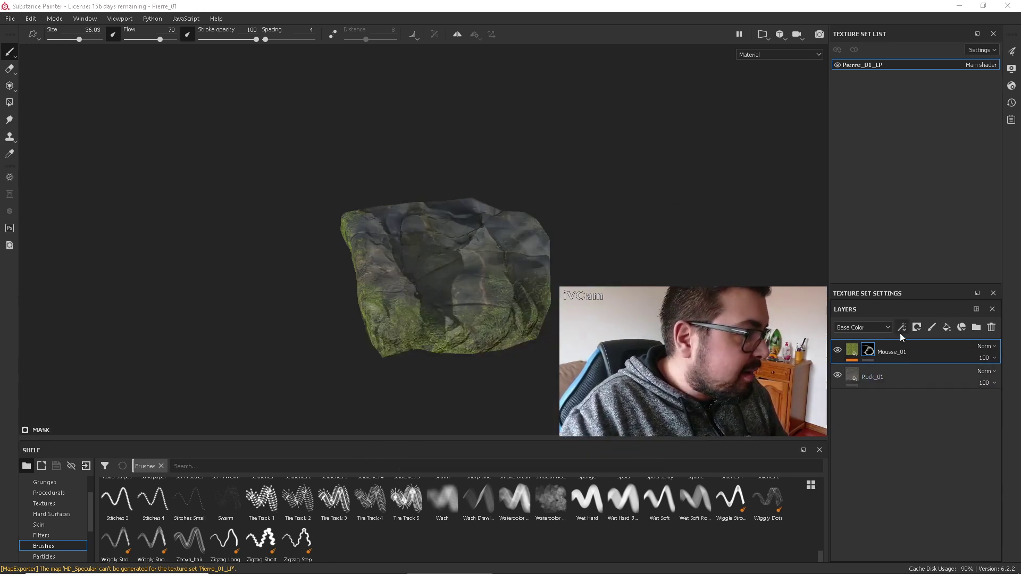
Remove the painted mask from the Mousse_01 layer
right_click(872, 350)
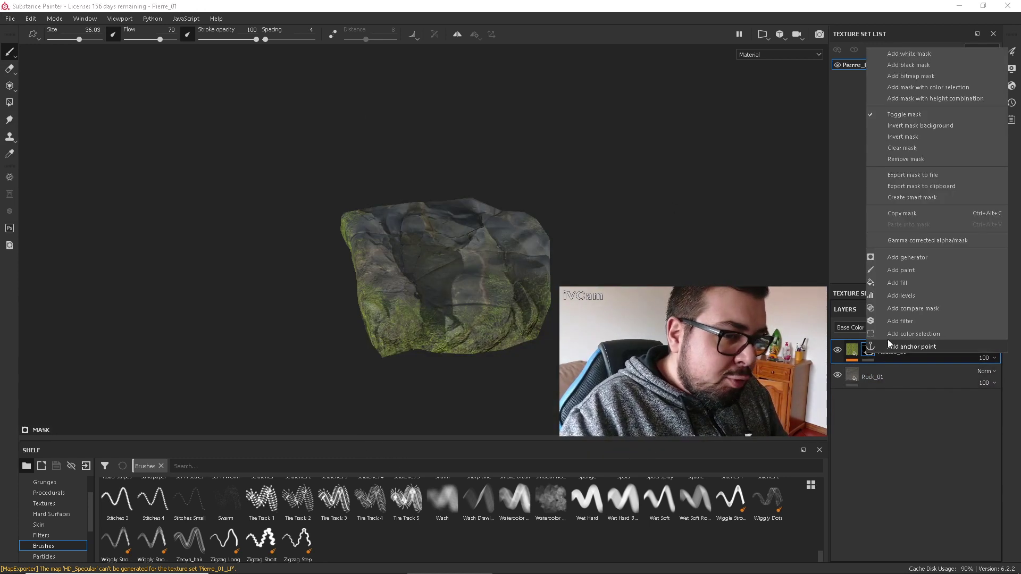
left_click(914, 154)
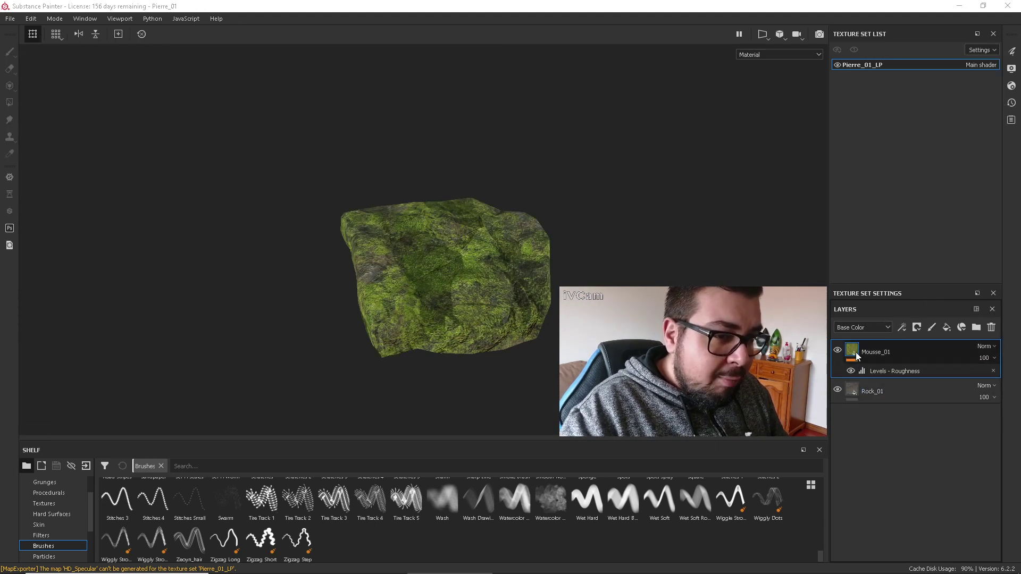
left_click(851, 392)
right_click(851, 391)
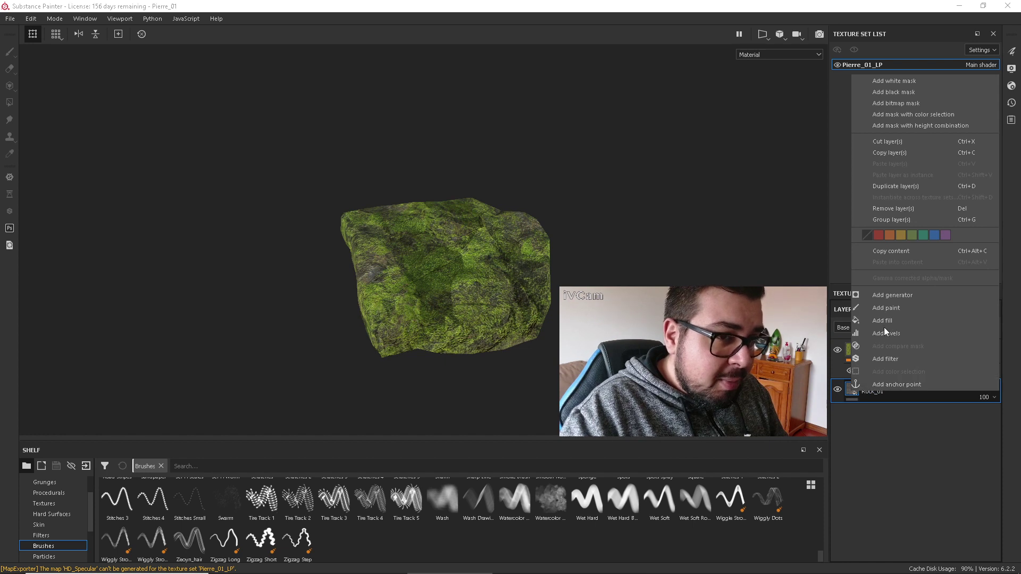
left_click(899, 435)
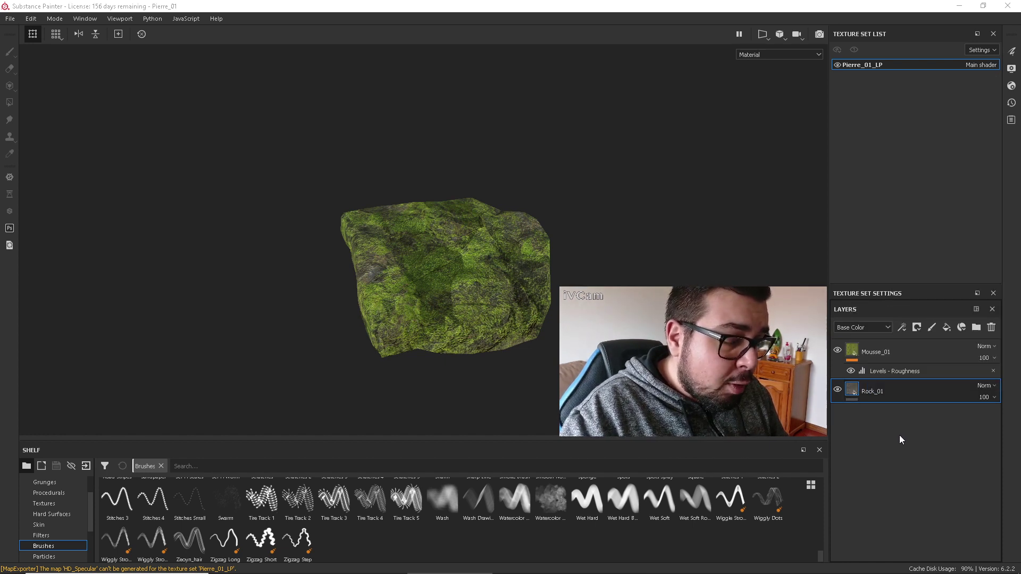
left_click(870, 351)
left_click(866, 395)
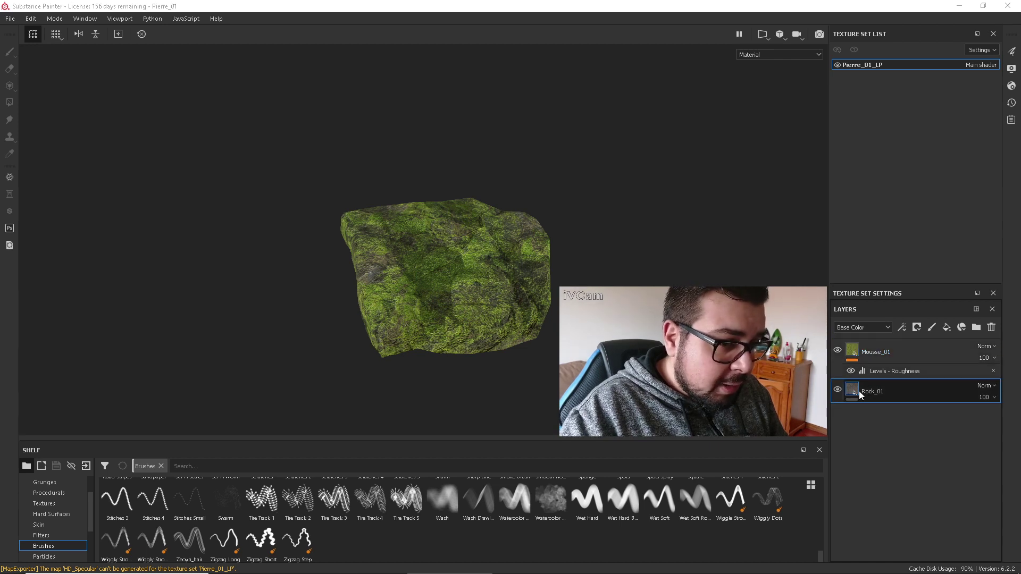
left_click(862, 371)
right_click(862, 371)
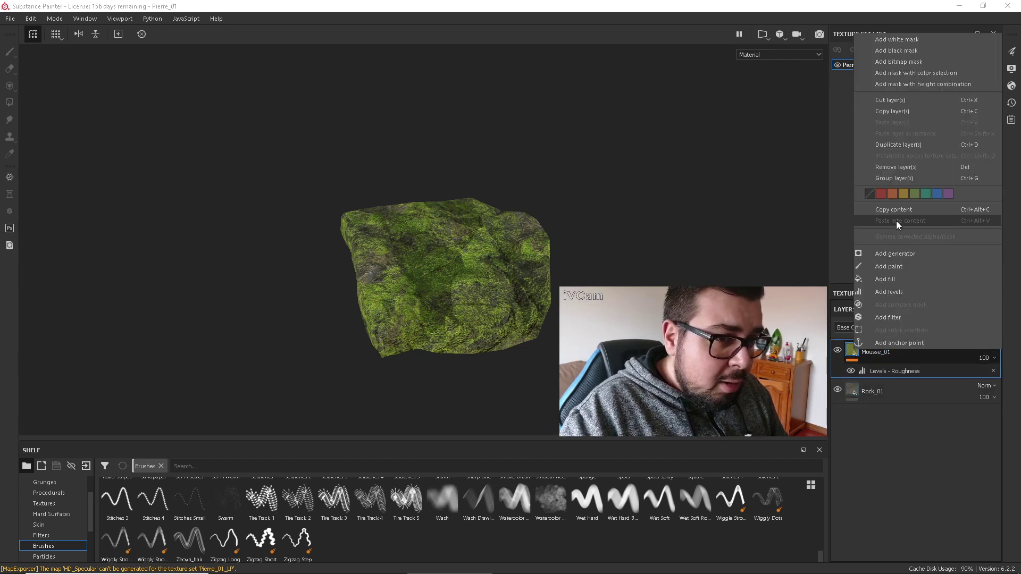
left_click(933, 469)
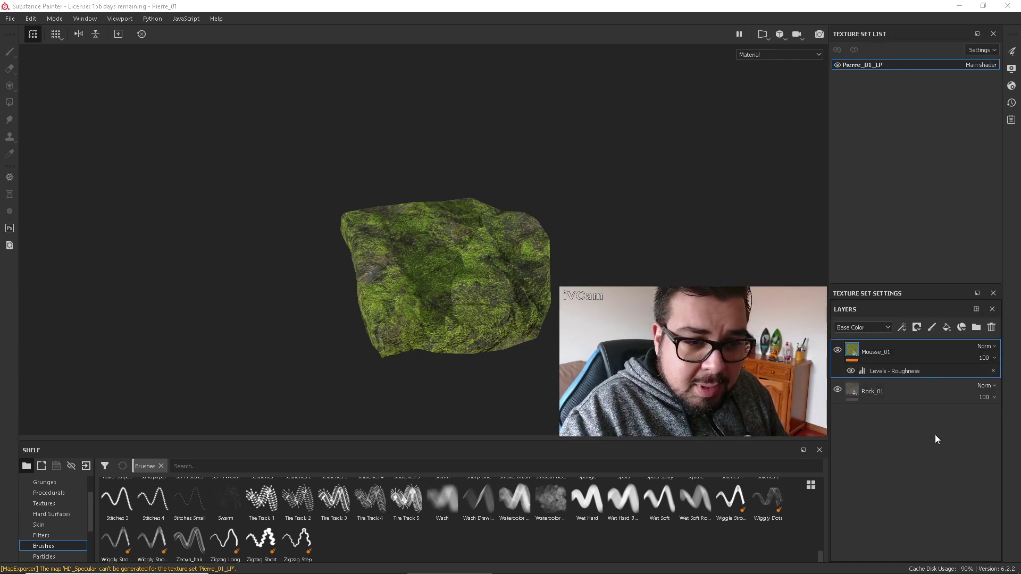
right_click(916, 367)
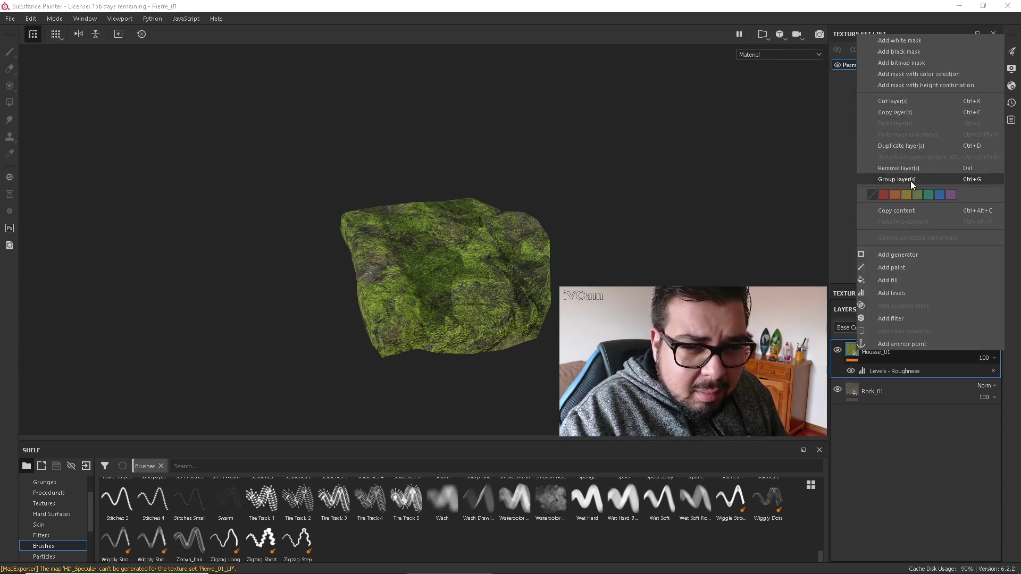
left_click(888, 476)
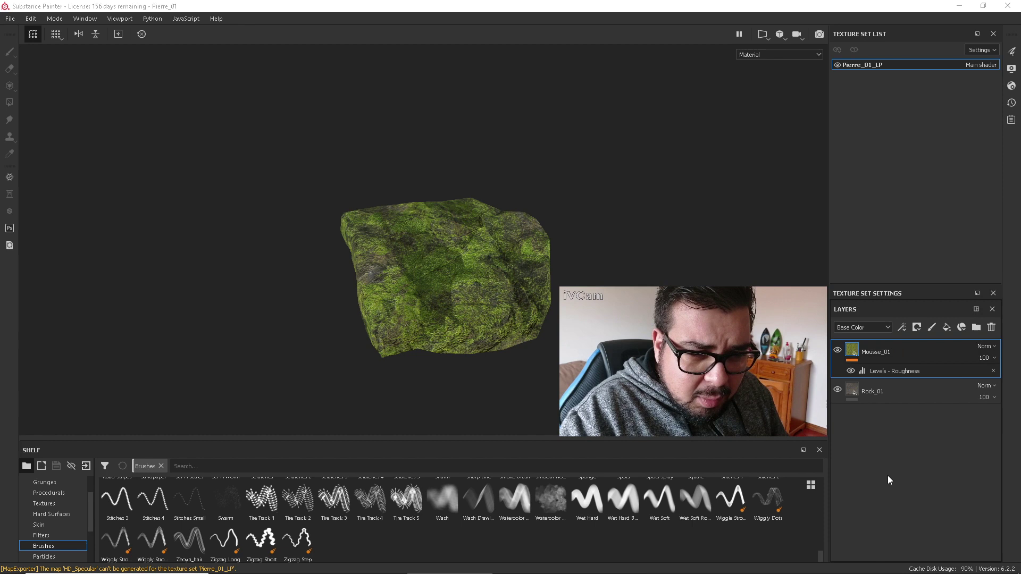
Add a layer folder named Roche_Mousse and move the Mousse_01 and Rock_01 layers into it
left_click(969, 334)
double_click(887, 352)
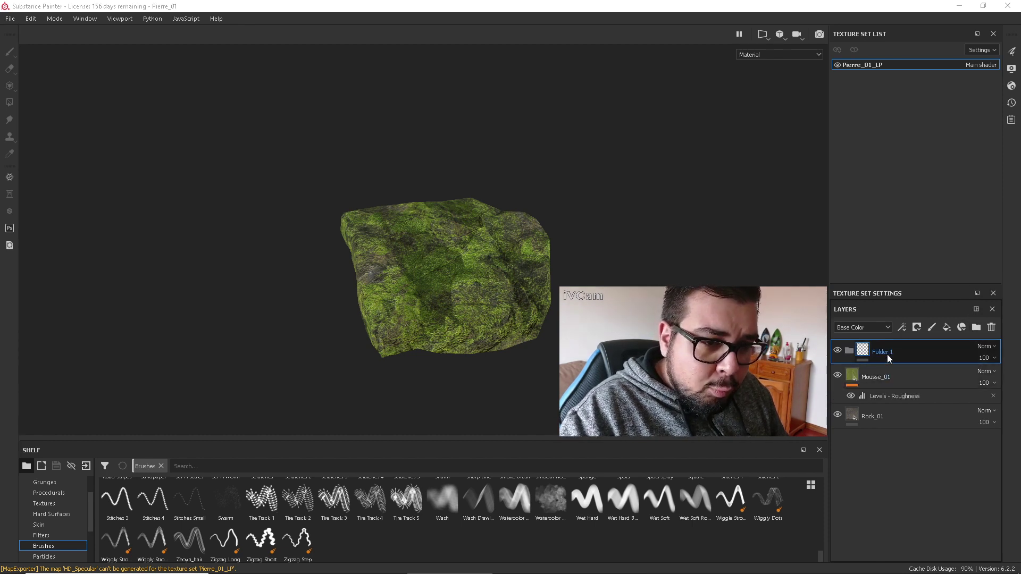
type("R")
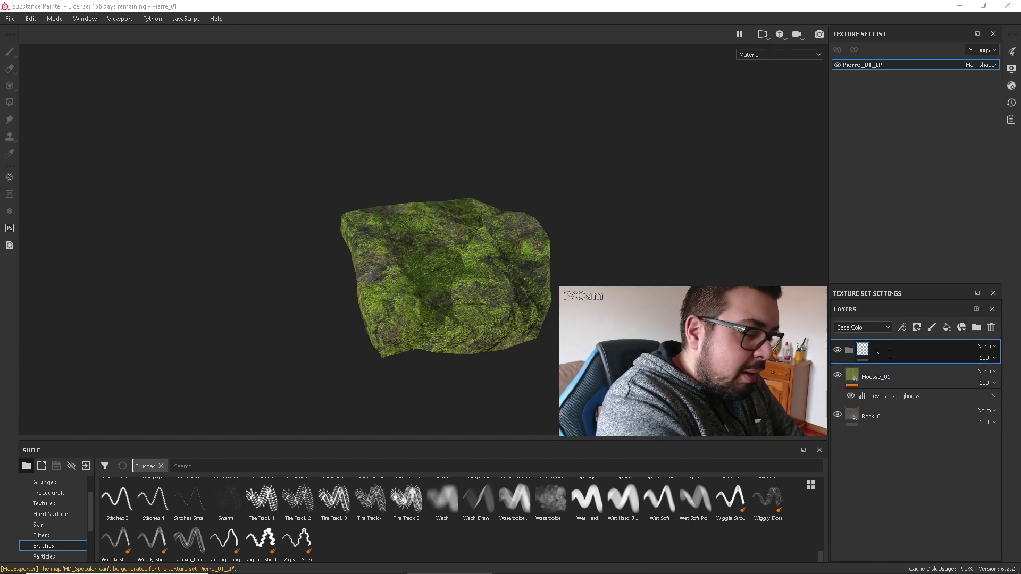
type("oche_Mousse")
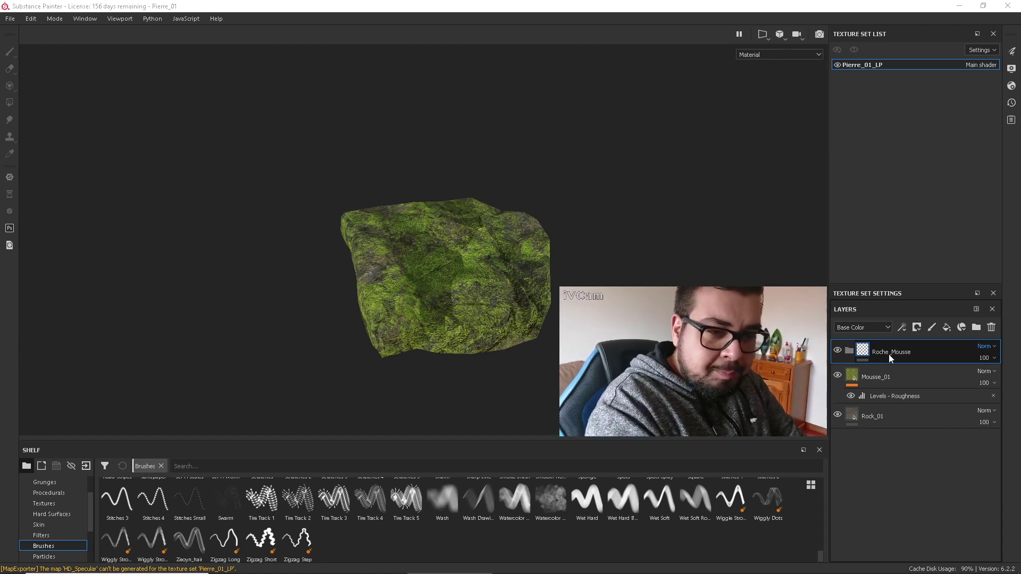
key("Return")
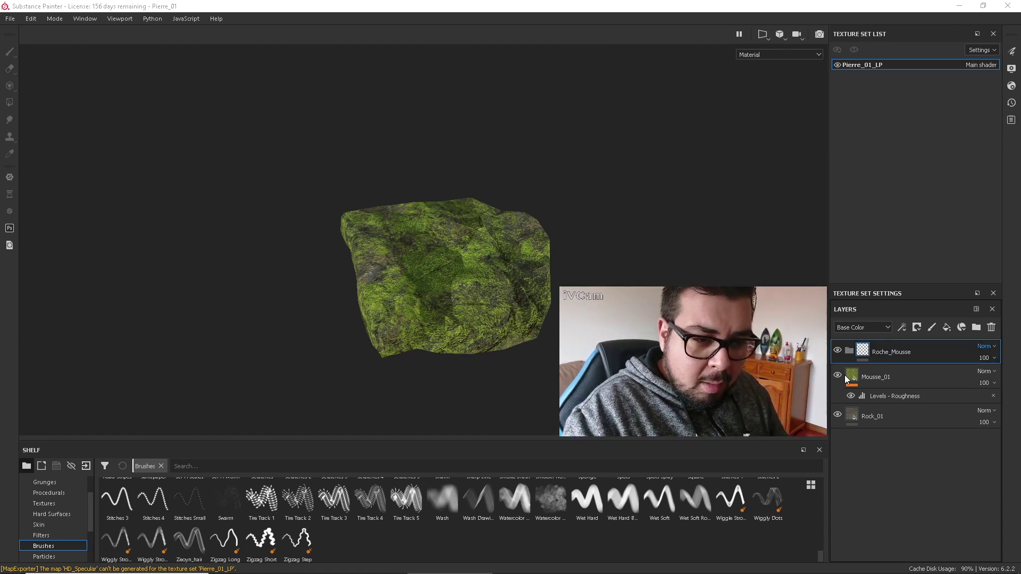
left_click_drag(852, 378, 855, 351)
left_click_drag(851, 417, 851, 349)
Create a smart material from the Roche_Mousse folder and locate it among the smart materials in the shelf
right_click(851, 349)
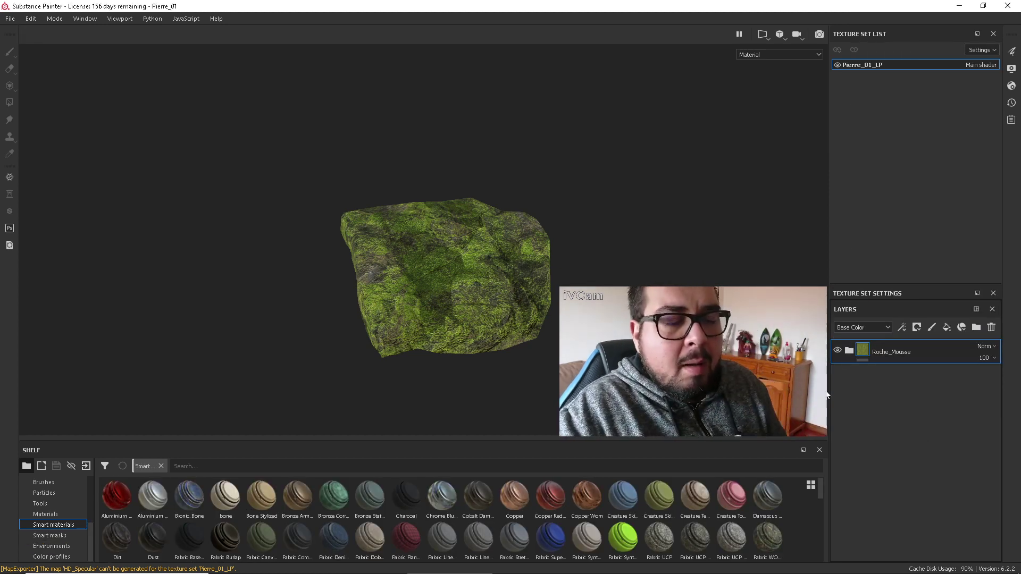
right_click(931, 351)
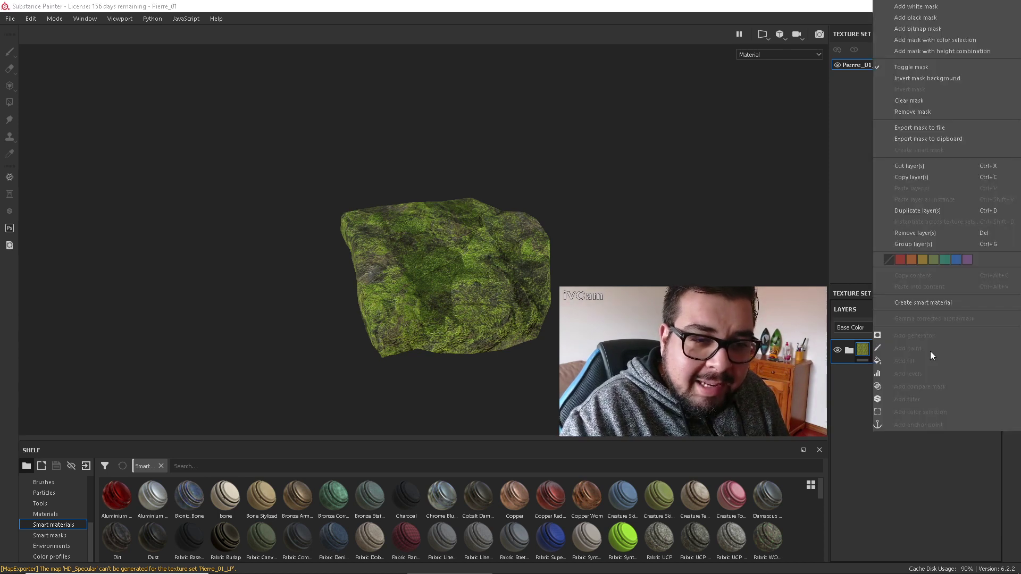
left_click(933, 304)
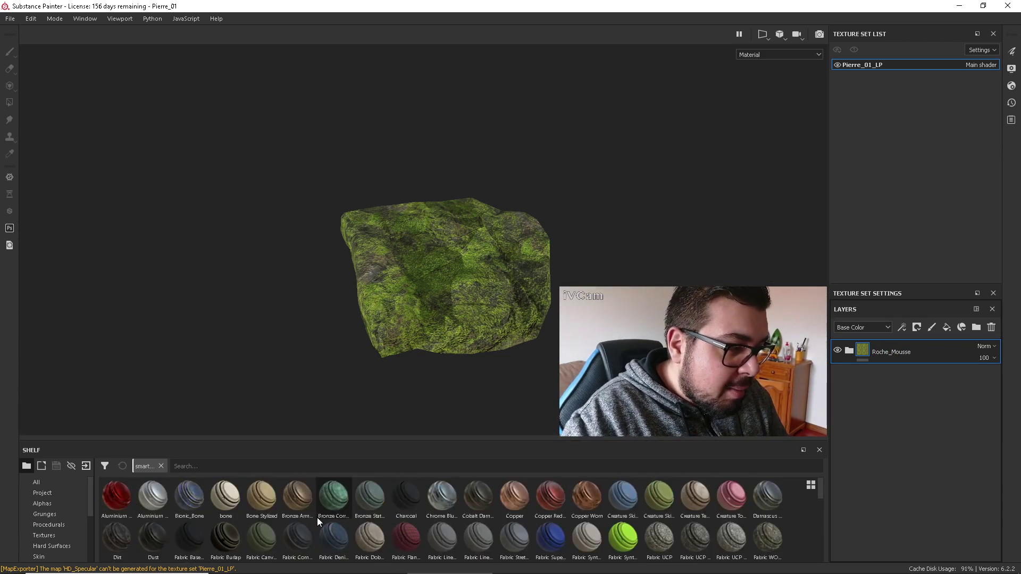
scroll(317, 518, "down", 2)
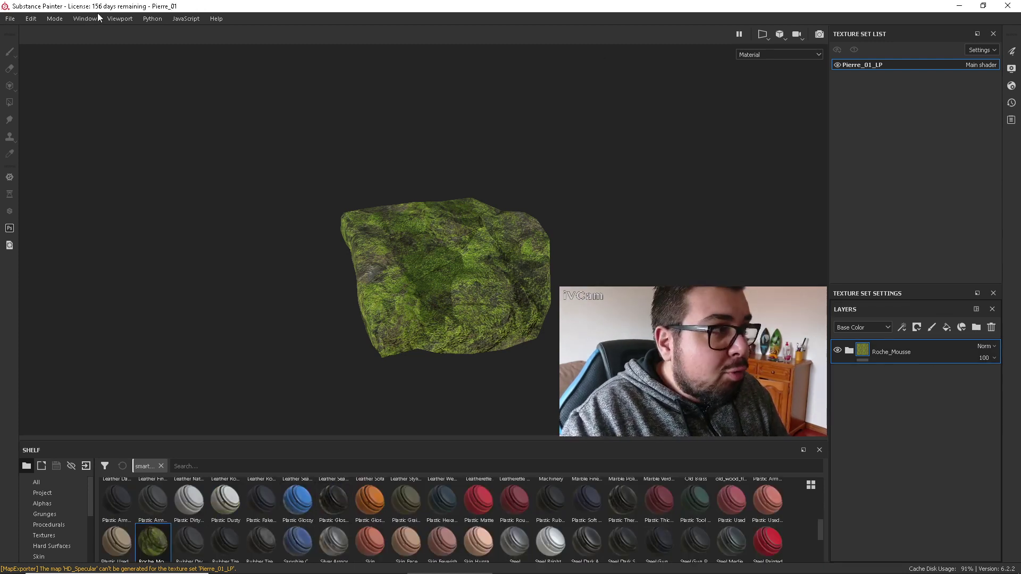
Create a new Unreal Engine 4 project from Pierre_02_LP.fbx at 1024 document resolution, discarding the unsaved changes to Pierre_01
left_click(9, 18)
left_click(18, 28)
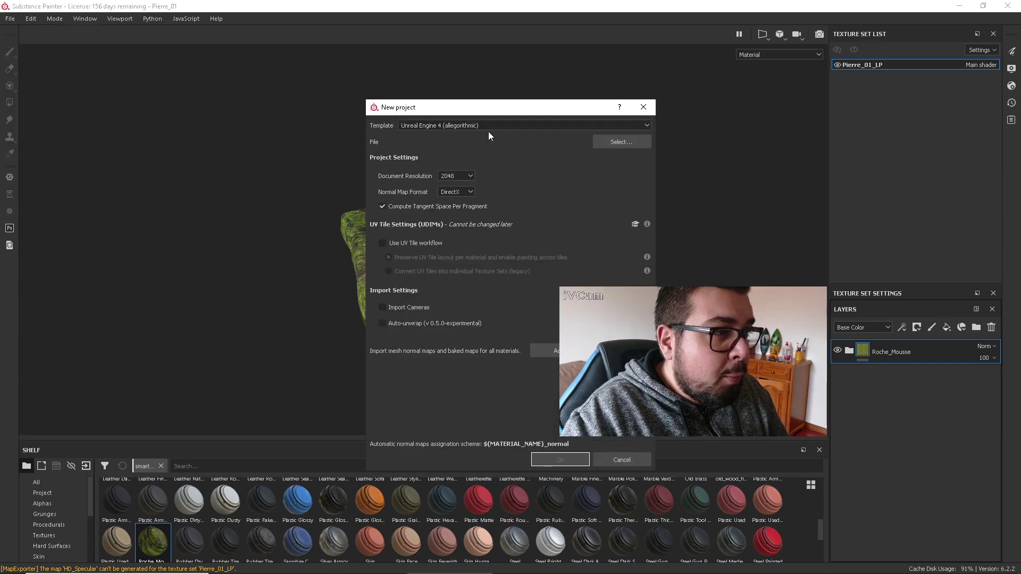
left_click(613, 142)
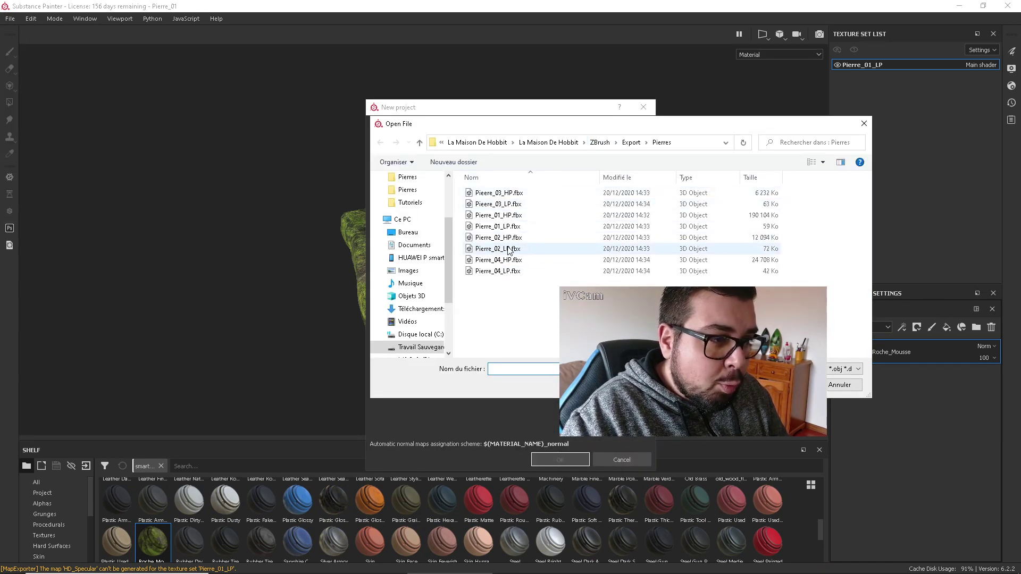
double_click(507, 248)
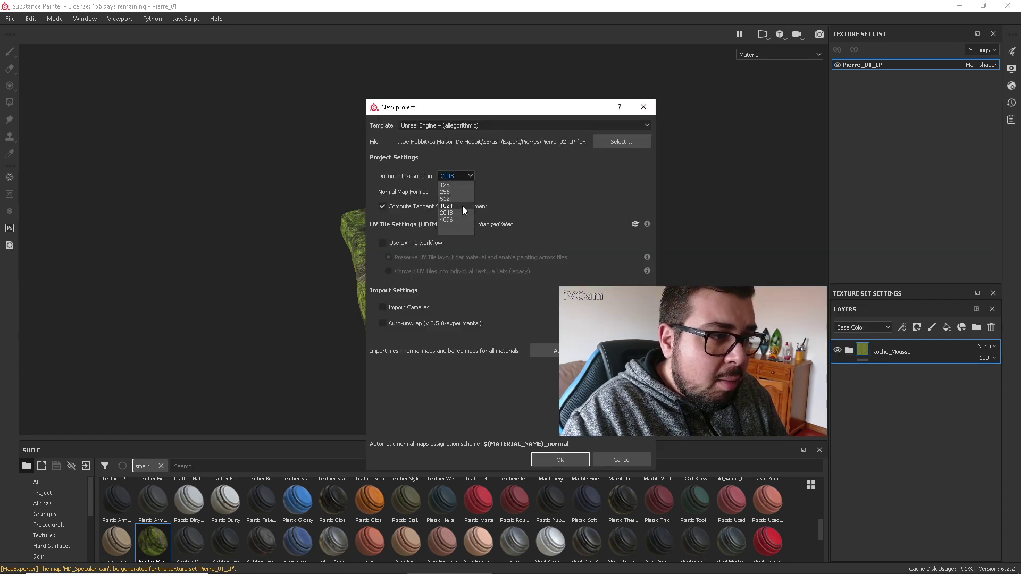
left_click(568, 460)
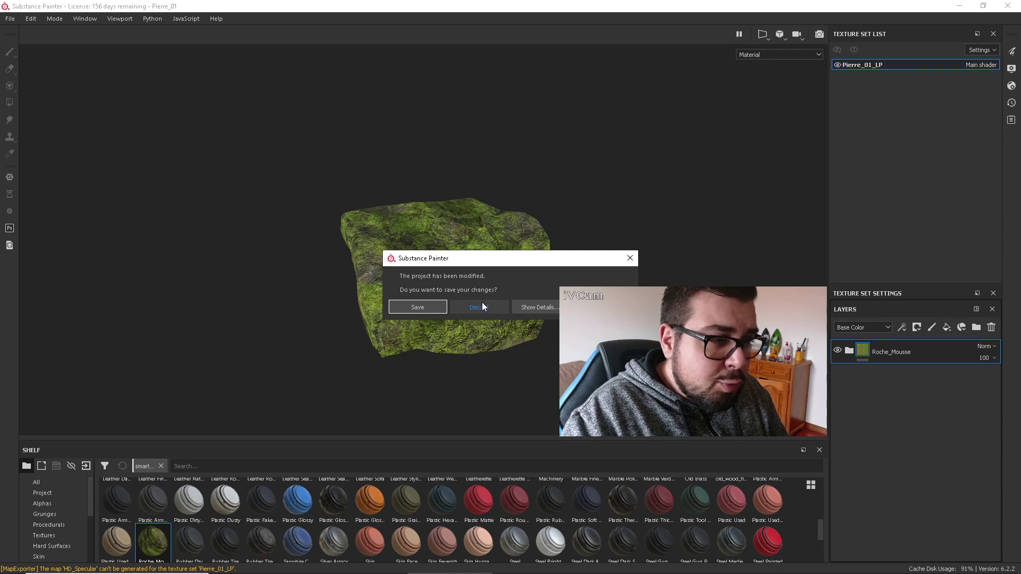
left_click(482, 302)
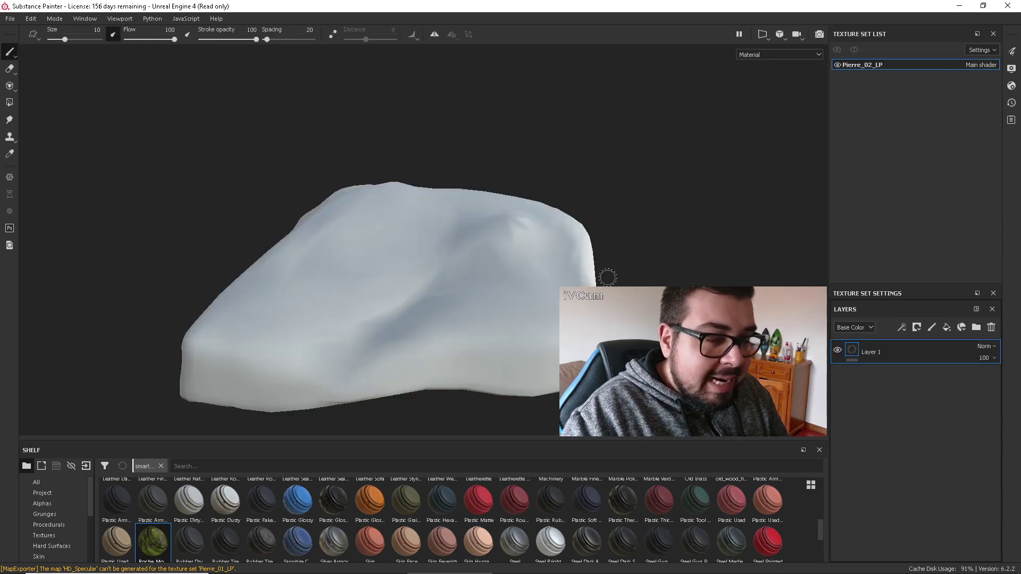
Remove the Metallic channel from the Pierre_02_LP texture set and add Specular and Ambient occlusion channels
left_click(892, 293)
scroll(910, 472, "down", 1)
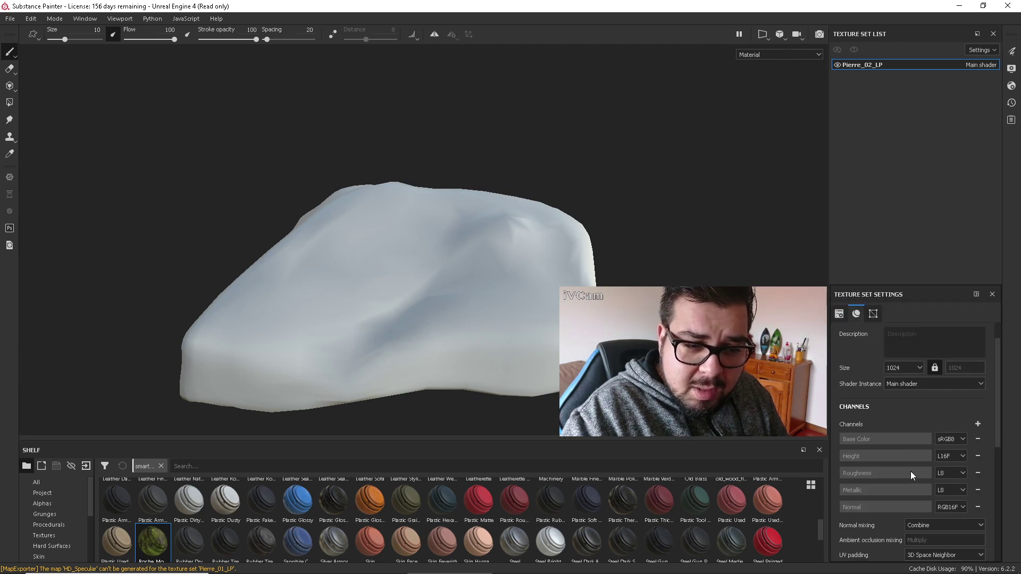
left_click(977, 490)
left_click(977, 423)
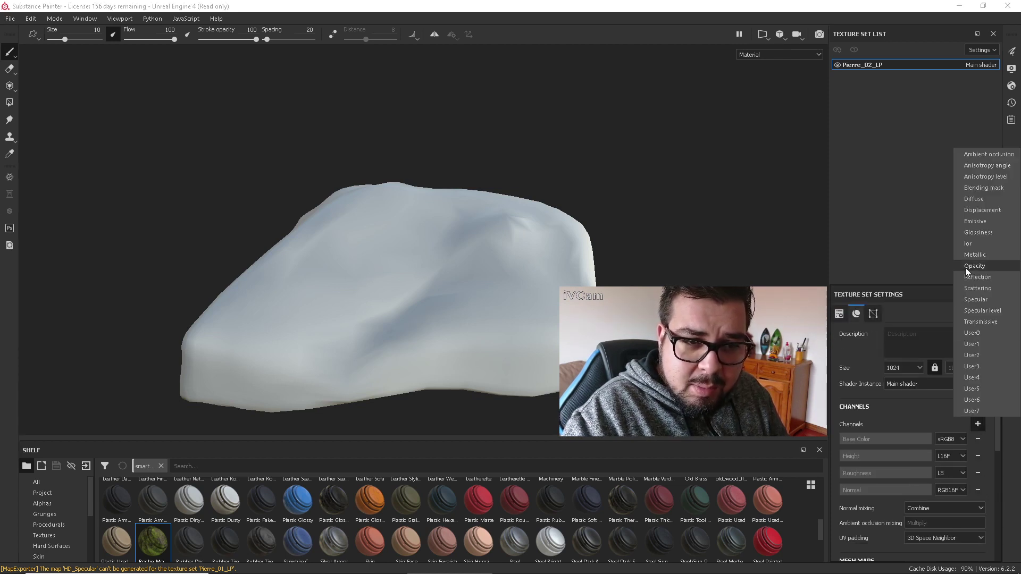
left_click(987, 299)
left_click(978, 423)
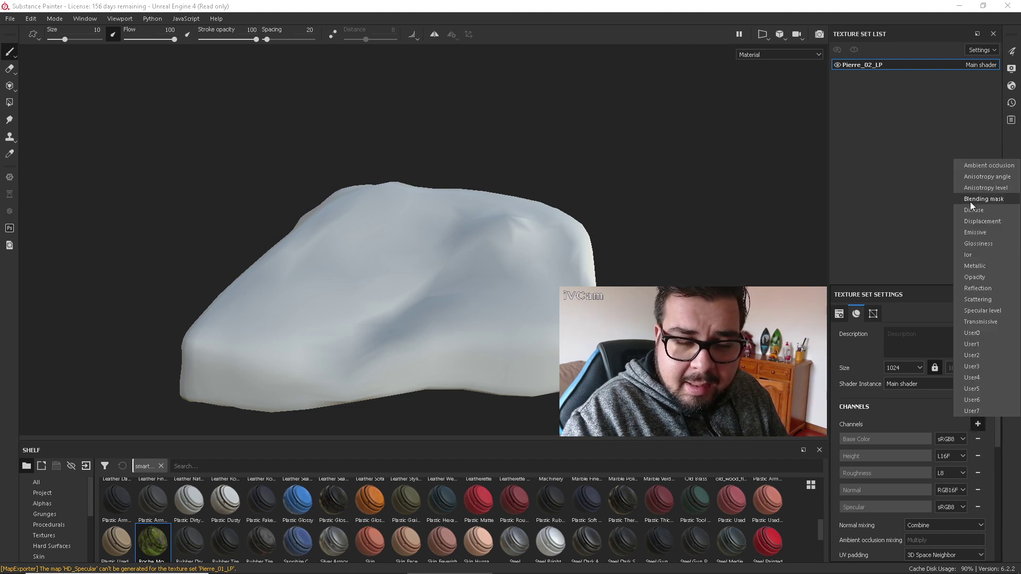
left_click(985, 164)
Configure the mesh map bake with output size 1024, the ID map excluded and Pierre_02_HP.fbx as the high definition mesh
scroll(916, 459, "down", 3)
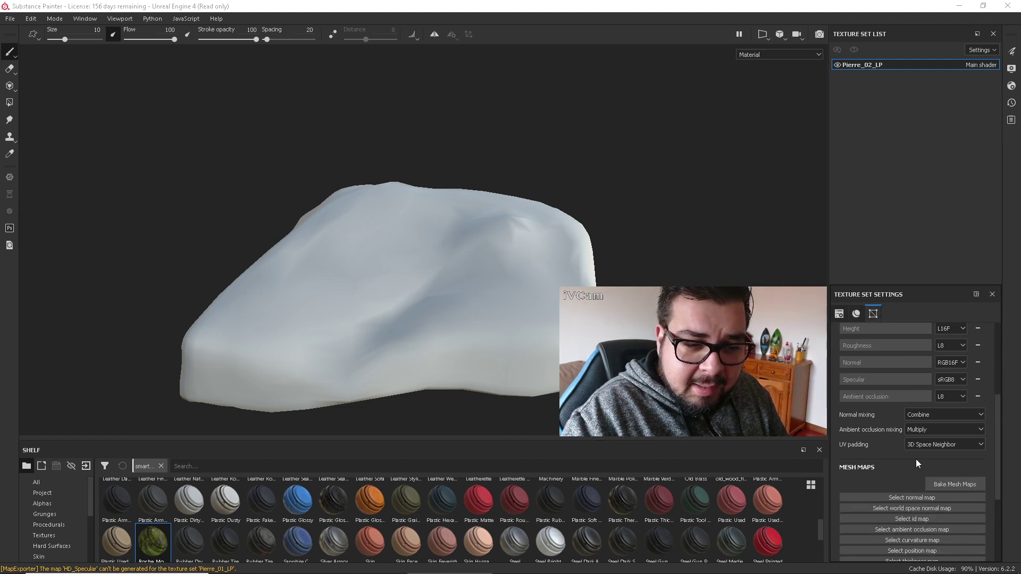
scroll(916, 458, "down", 1)
left_click(957, 452)
left_click(543, 145)
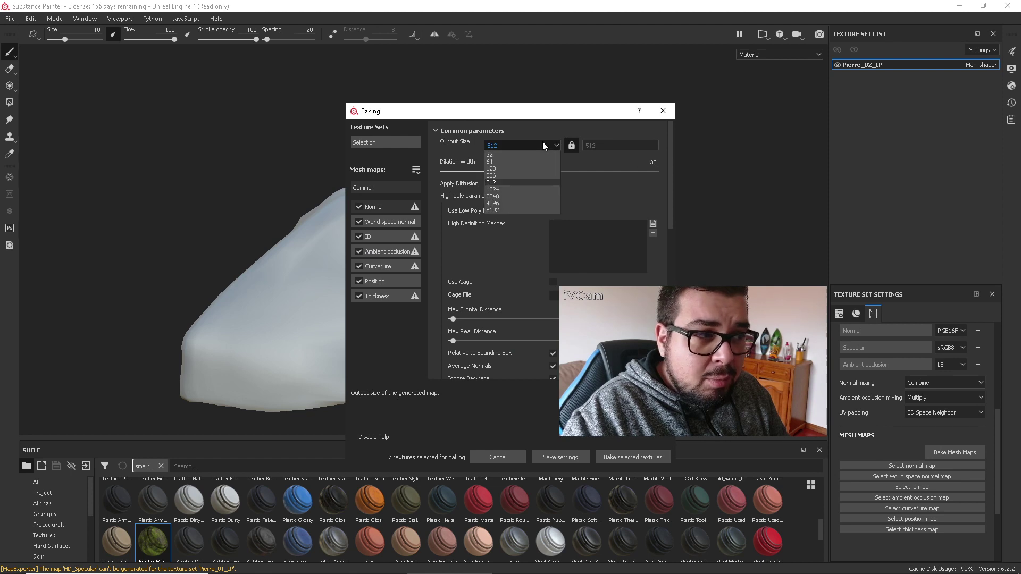
left_click(505, 189)
left_click(359, 236)
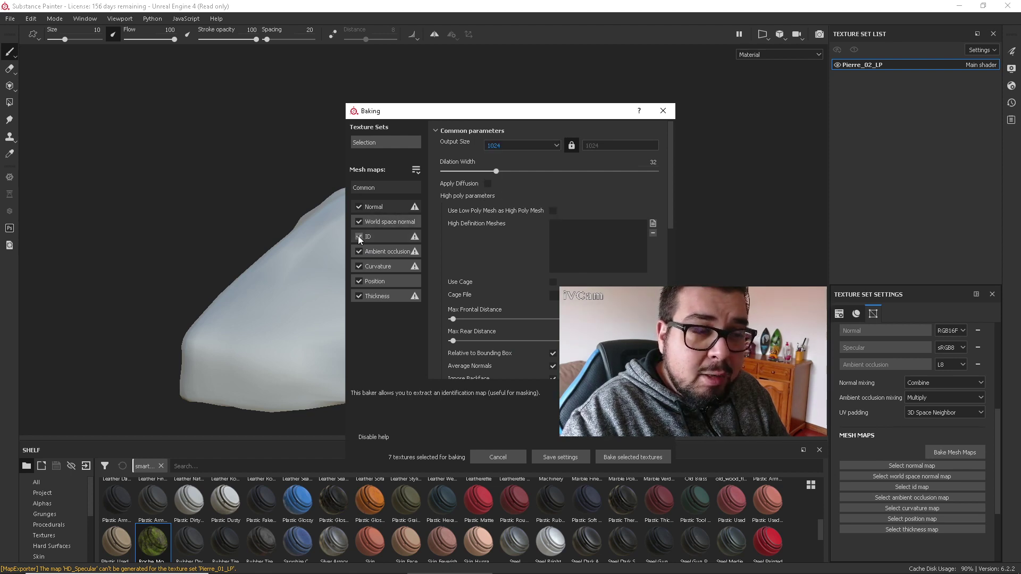
left_click(652, 223)
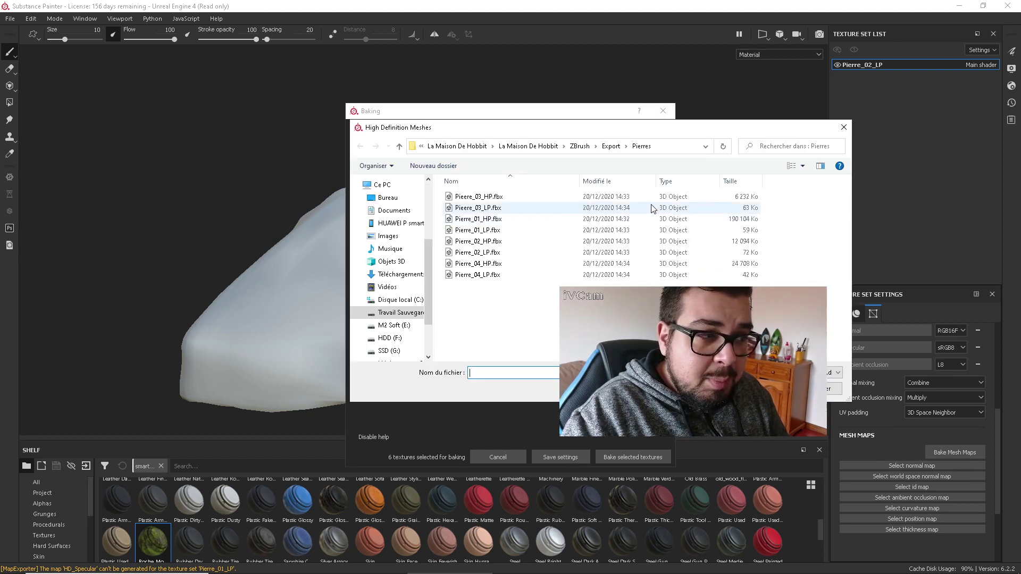
double_click(486, 243)
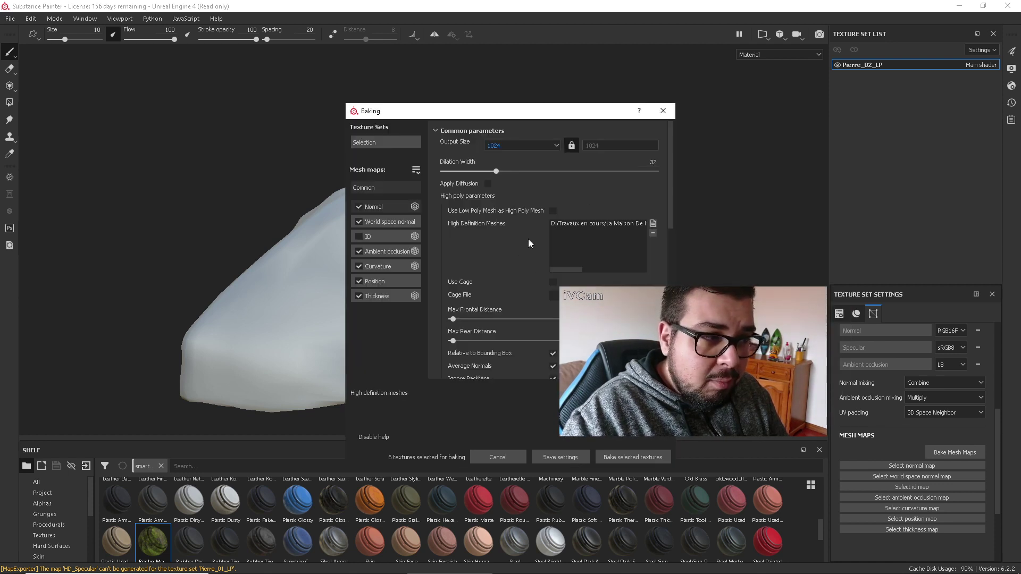
Bake the selected mesh maps for Pierre_02_LP and dock the Texture Set Settings together with the Texture Set List
left_click(621, 455)
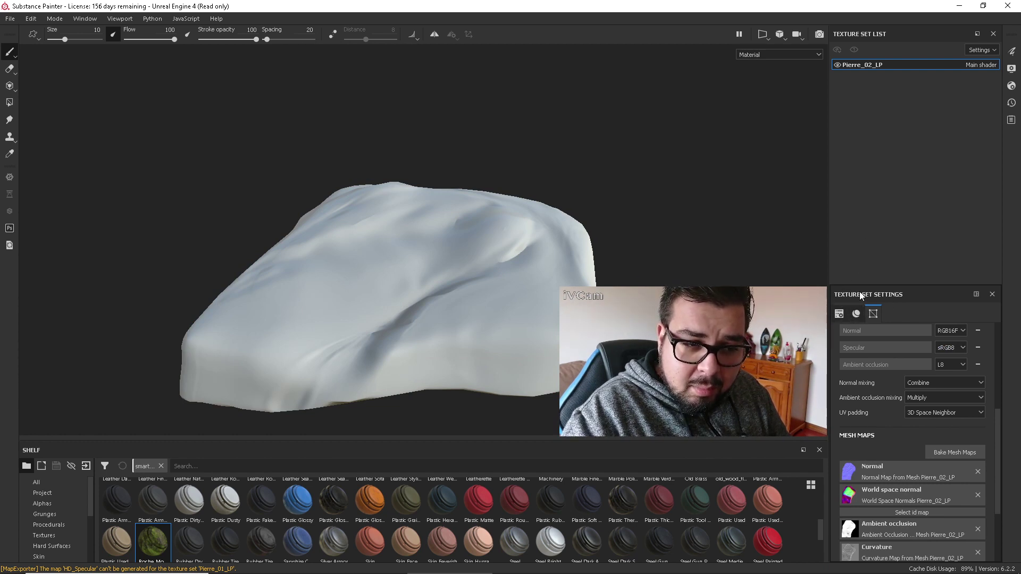
left_click_drag(859, 291, 872, 209)
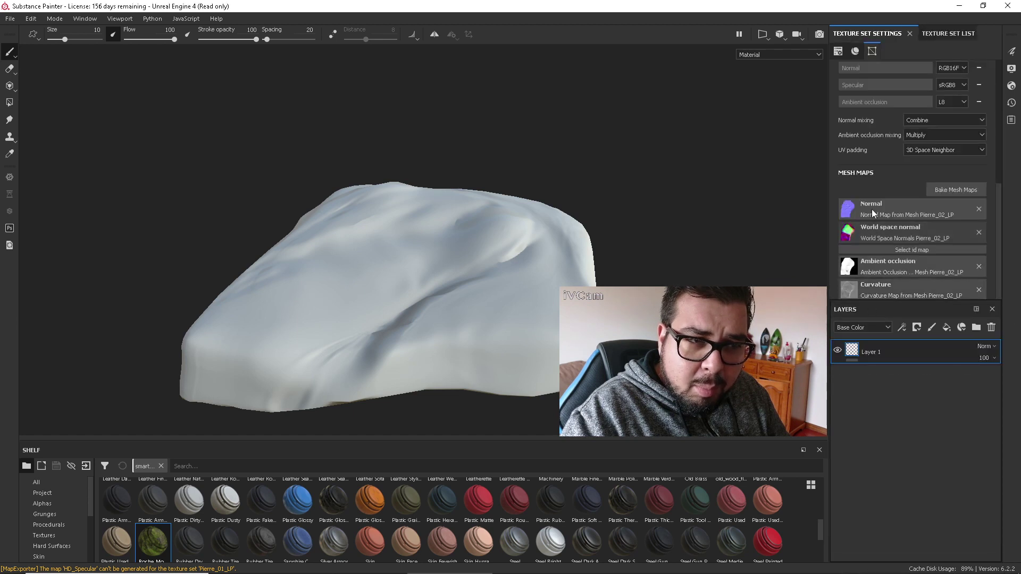
Replace Layer 1 with the Roche_Mousse smart material and add a black mask to its Mousse_01 layer
left_click(991, 328)
left_click_drag(156, 545, 879, 373)
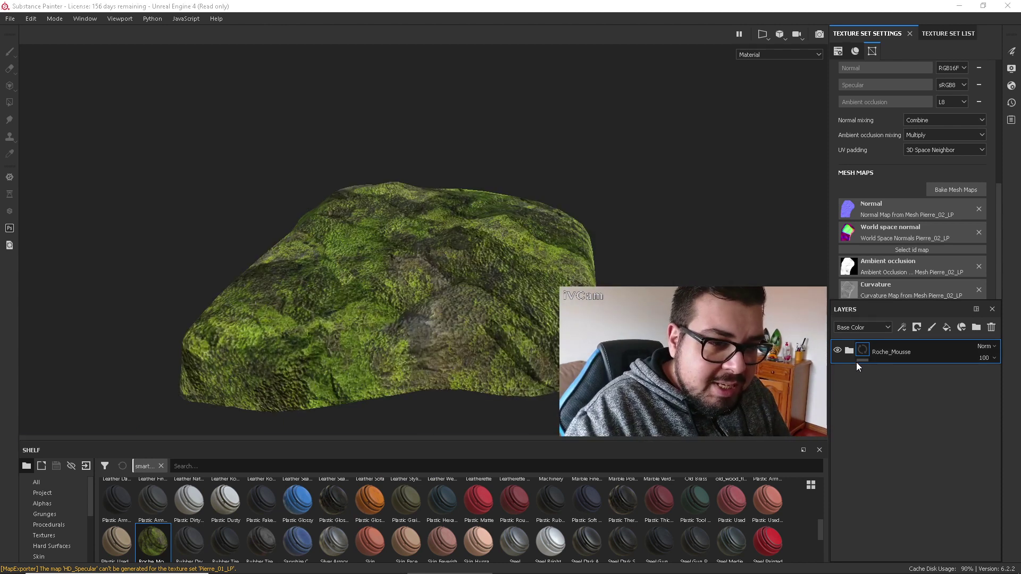
left_click(850, 350)
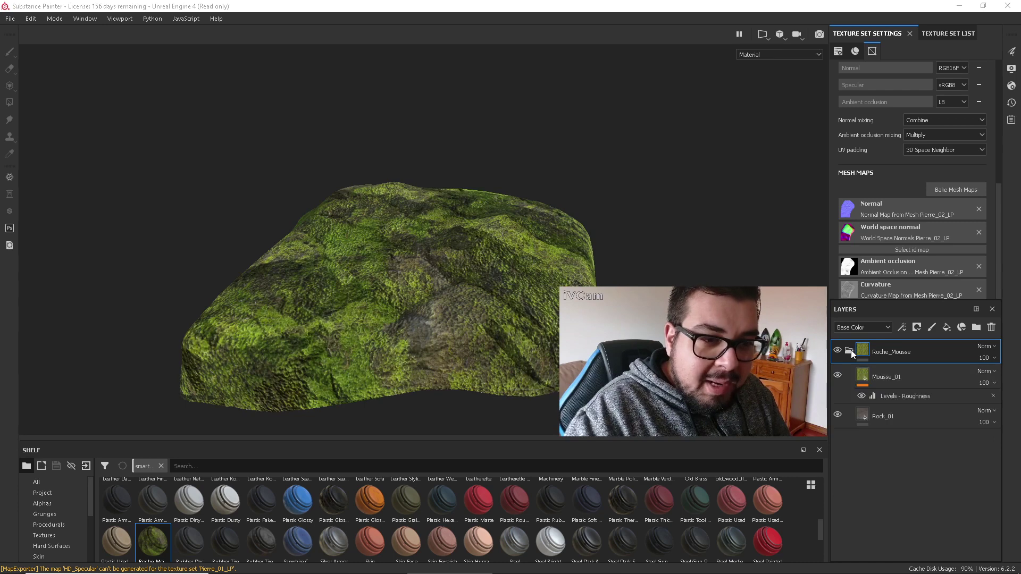
right_click(866, 376)
left_click(940, 76)
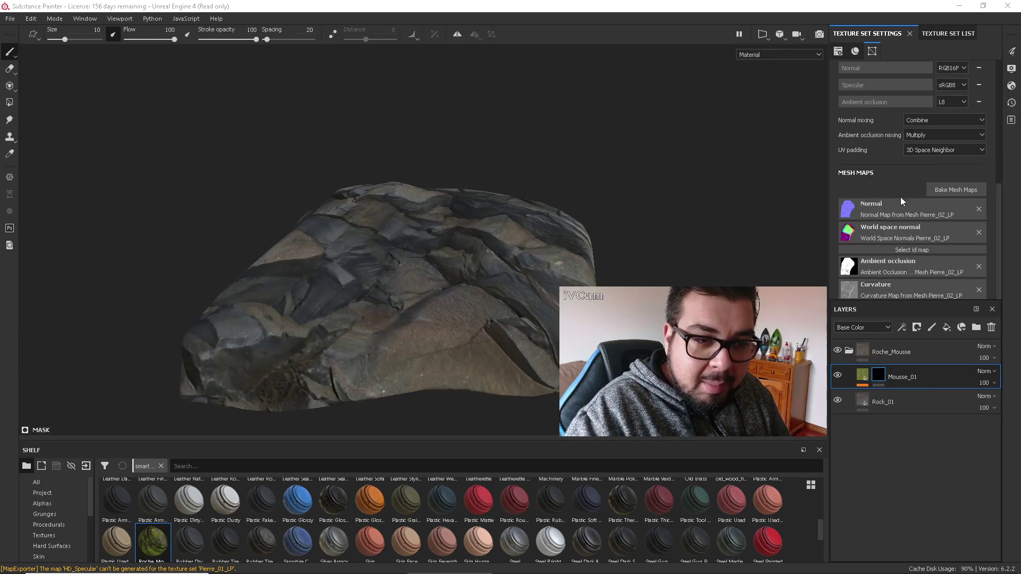
Choose a cloudy, textured Kyle's Paint brush for painting on the Mousse_01 mask
left_click_drag(275, 426, 426, 250, "alt")
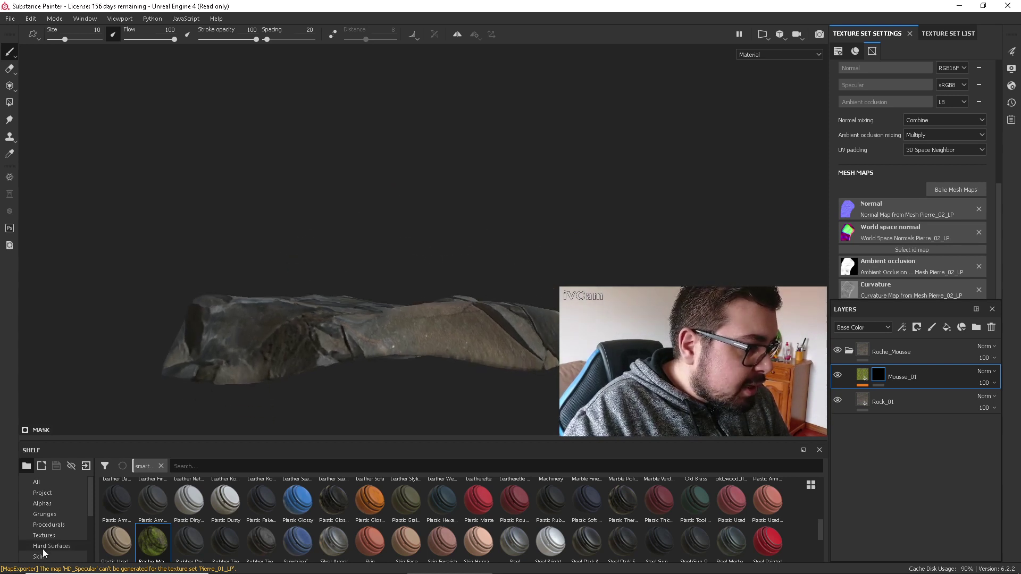
scroll(47, 545, "down", 3)
scroll(56, 539, "down", 2)
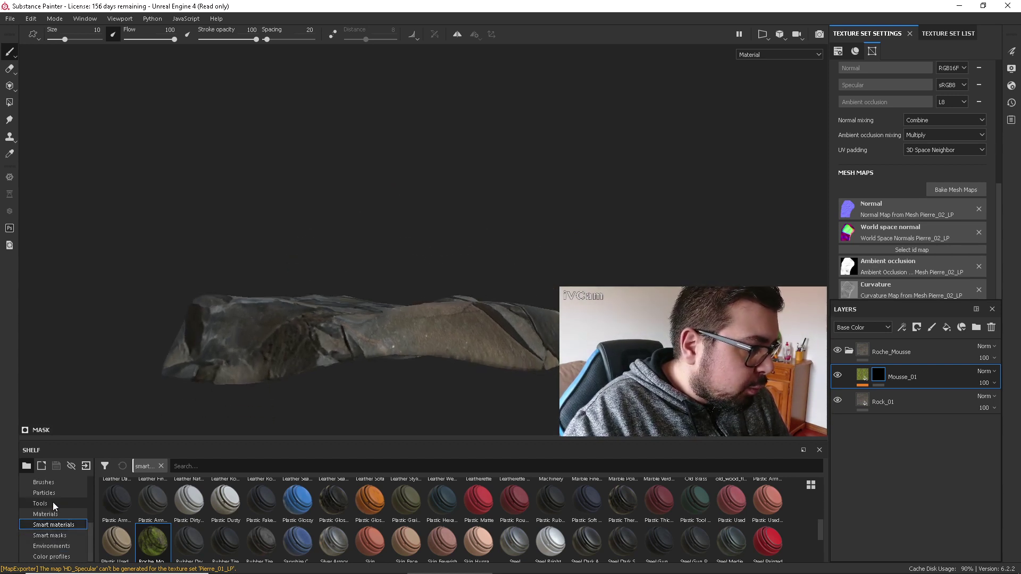
scroll(55, 506, "up", 2)
left_click(47, 513)
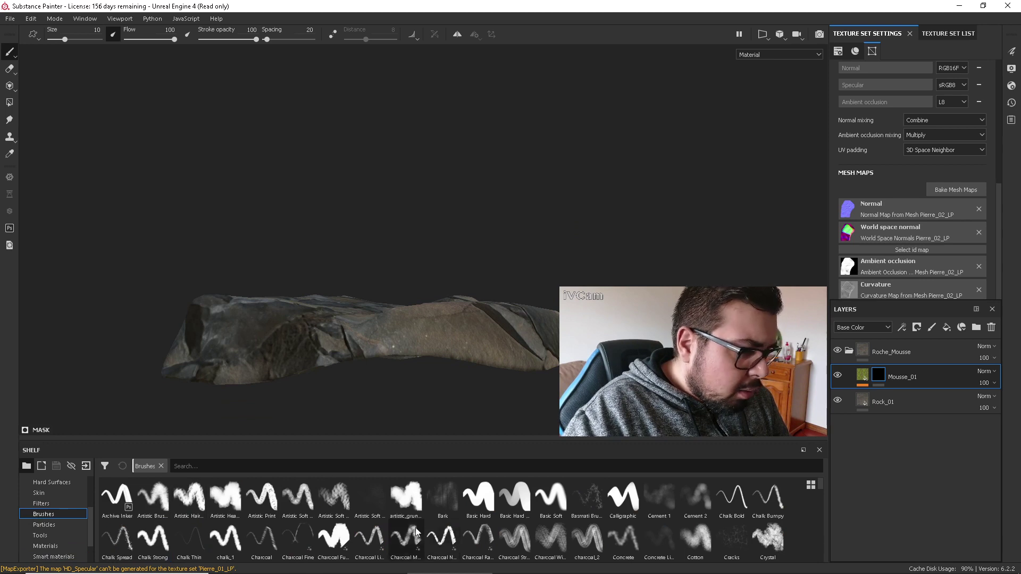
scroll(417, 532, "down", 5)
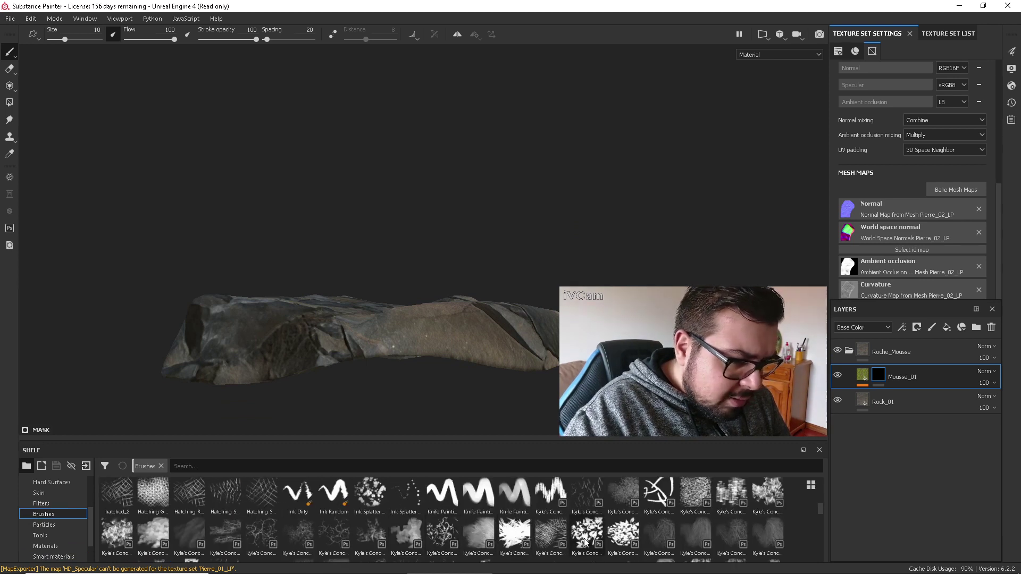
scroll(395, 533, "down", 3)
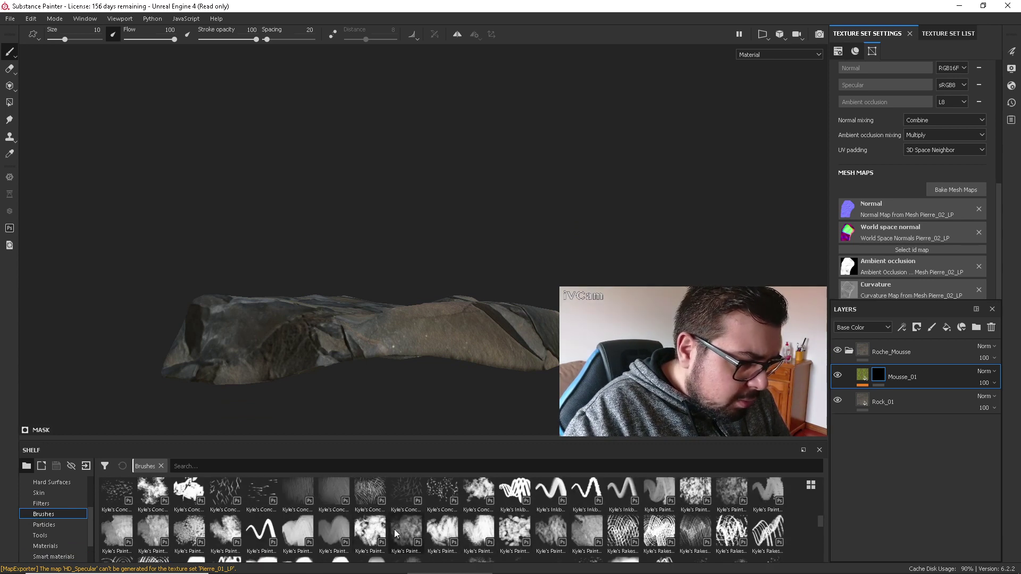
left_click(228, 537)
Paint moss all around the rock's lower sides on the Mousse_01 mask with a brush size of about 24
mouse_move(236, 367)
left_mouse_down()
mouse_move(425, 343)
mouse_move(548, 345)
left_mouse_up()
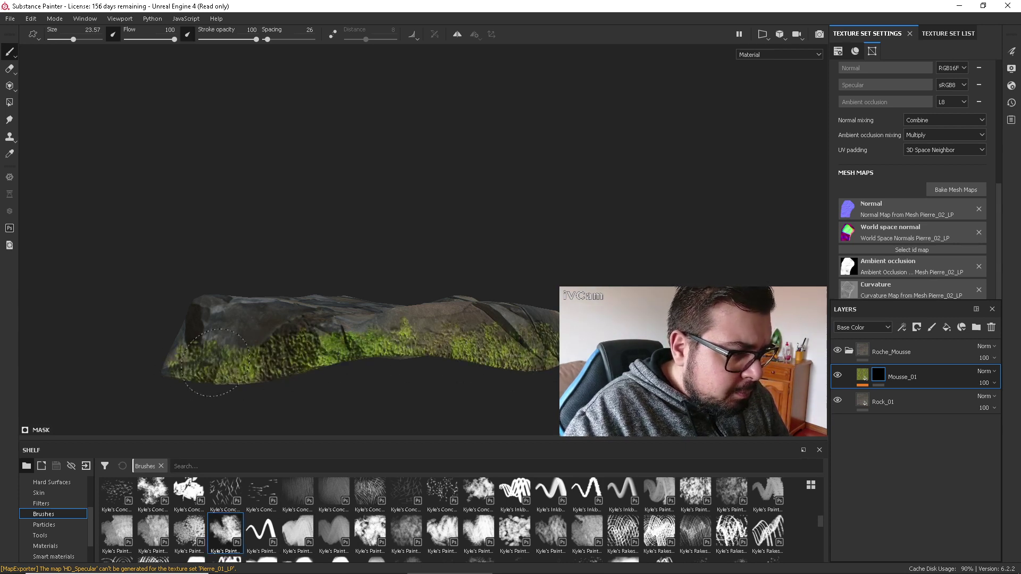
left_click_drag(211, 362, 470, 265, "alt")
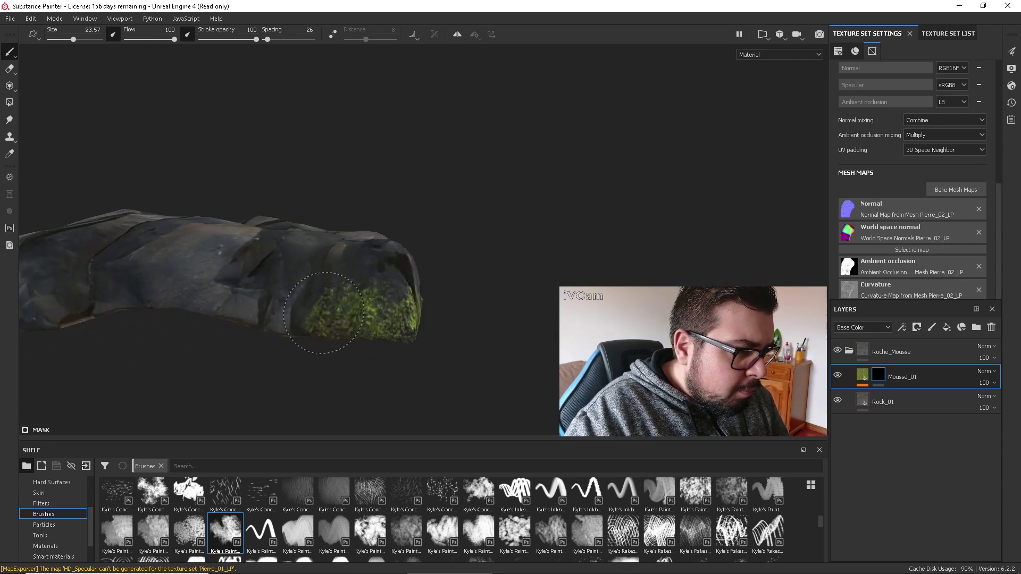
mouse_move(323, 313)
left_mouse_down()
mouse_move(393, 293)
mouse_move(243, 305)
mouse_move(399, 325)
mouse_move(512, 312)
mouse_move(420, 341)
mouse_move(372, 331)
mouse_move(398, 325)
mouse_move(293, 312)
left_mouse_up()
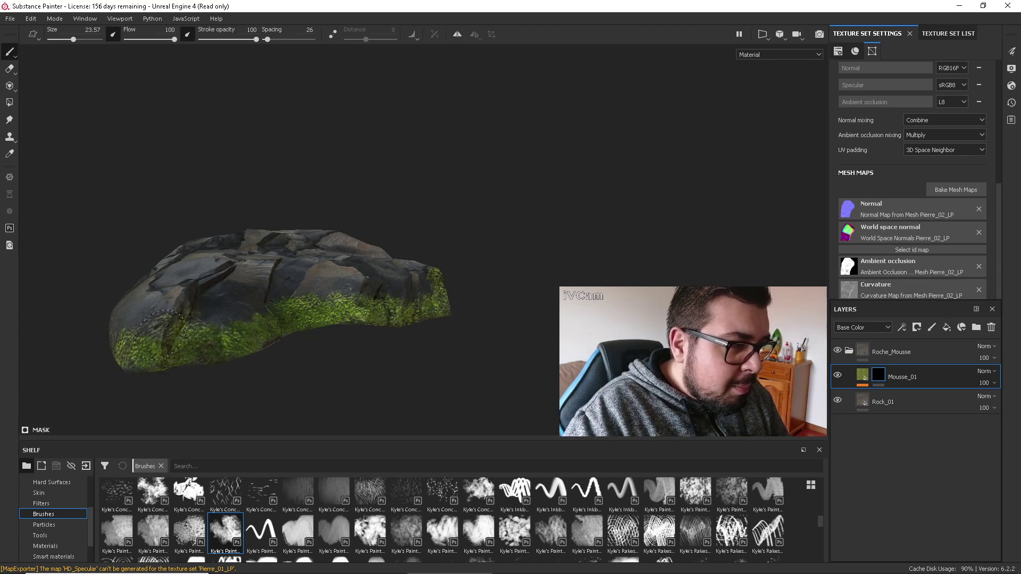
mouse_move(136, 375)
left_mouse_down("alt")
mouse_move(304, 360)
mouse_move(242, 341)
mouse_move(212, 372)
mouse_move(154, 374)
mouse_move(381, 341)
left_mouse_up("alt")
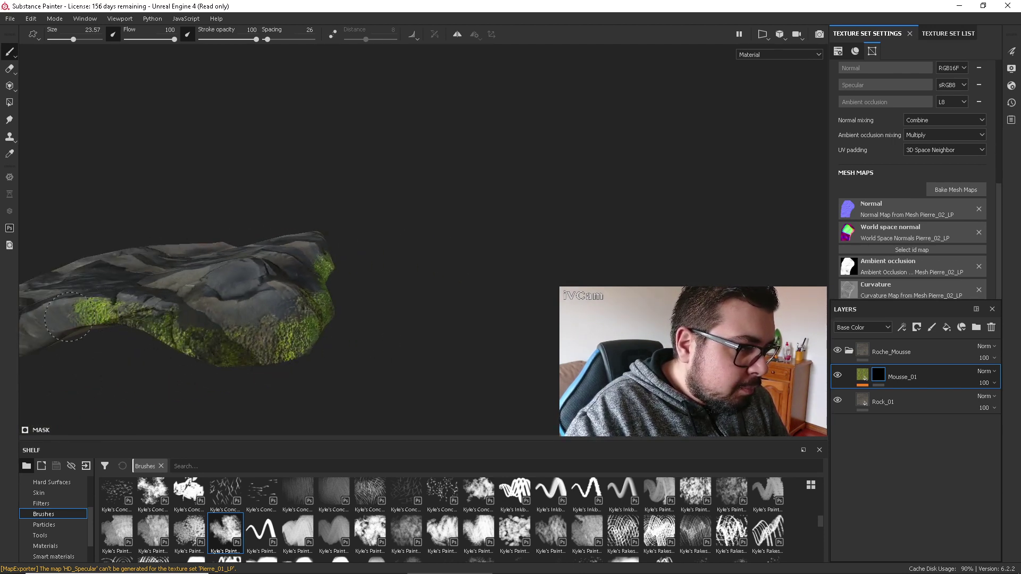
left_click_drag(69, 316, 524, 332, "alt")
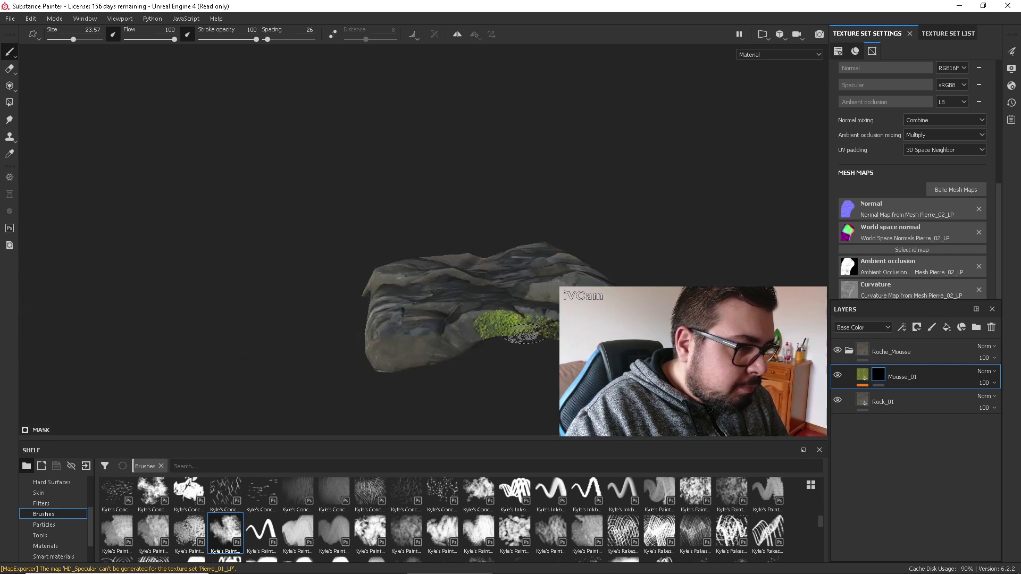
mouse_move(384, 357)
left_mouse_down("alt")
mouse_move(506, 358)
mouse_move(524, 376)
mouse_move(471, 334)
mouse_move(528, 375)
left_mouse_up("alt")
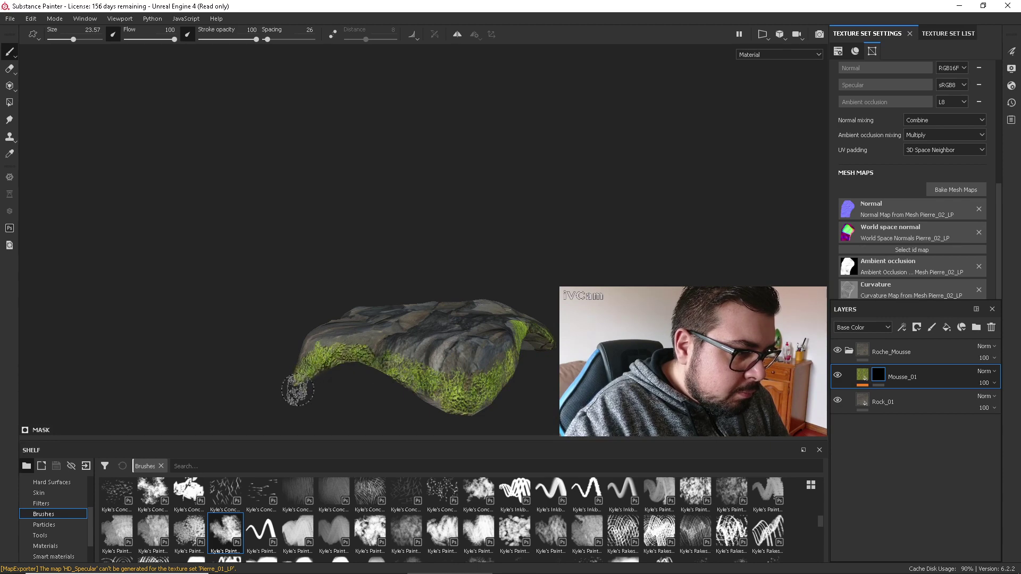
mouse_move(298, 389)
left_mouse_down("alt")
mouse_move(505, 397)
mouse_move(391, 393)
mouse_move(364, 355)
mouse_move(291, 381)
left_mouse_up("alt")
Enlarge the brush to about 50 and paint moss around the outer edges of the rock's upper face
right_click_drag(292, 381, 306, 381, "ctrl")
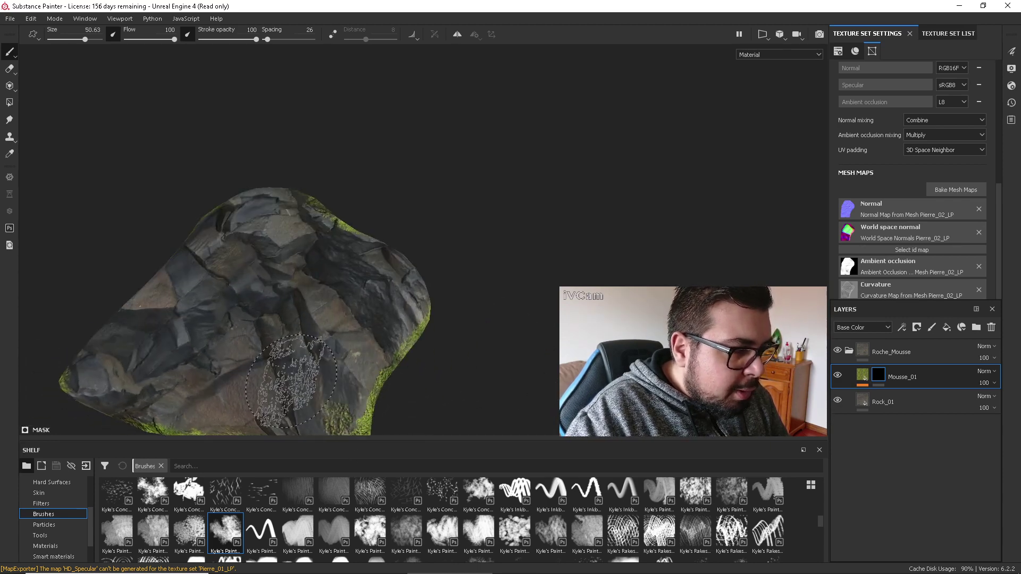
left_click_drag(292, 381, 310, 350, "alt")
mouse_move(189, 354)
left_mouse_down()
mouse_move(423, 390)
mouse_move(484, 233)
mouse_move(425, 218)
mouse_move(497, 253)
mouse_move(327, 183)
left_mouse_up()
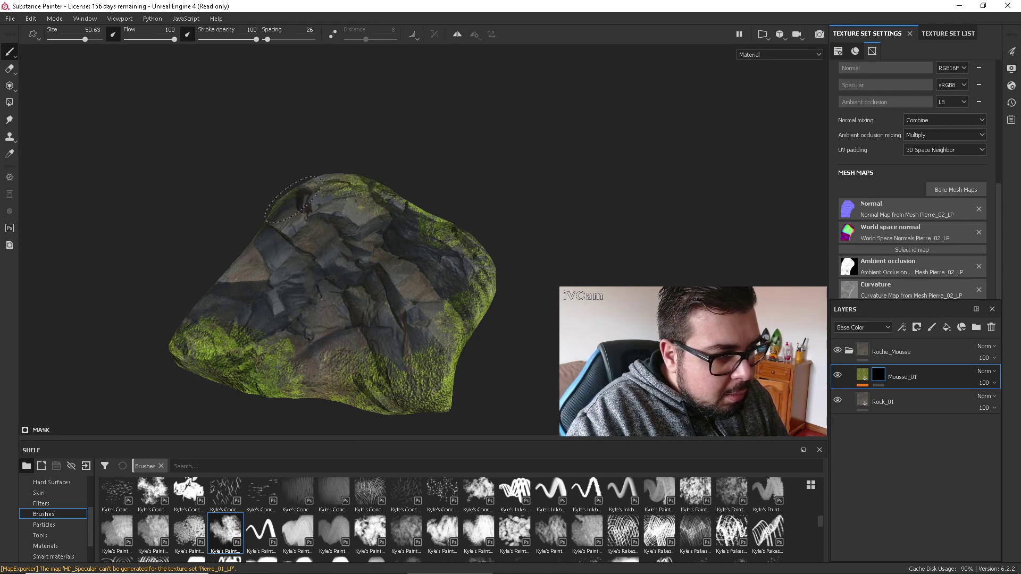
mouse_move(329, 367)
left_mouse_down("alt")
mouse_move(332, 380)
mouse_move(474, 285)
mouse_move(303, 255)
mouse_move(456, 296)
mouse_move(399, 182)
mouse_move(411, 313)
mouse_move(533, 268)
mouse_move(520, 230)
left_mouse_up("alt")
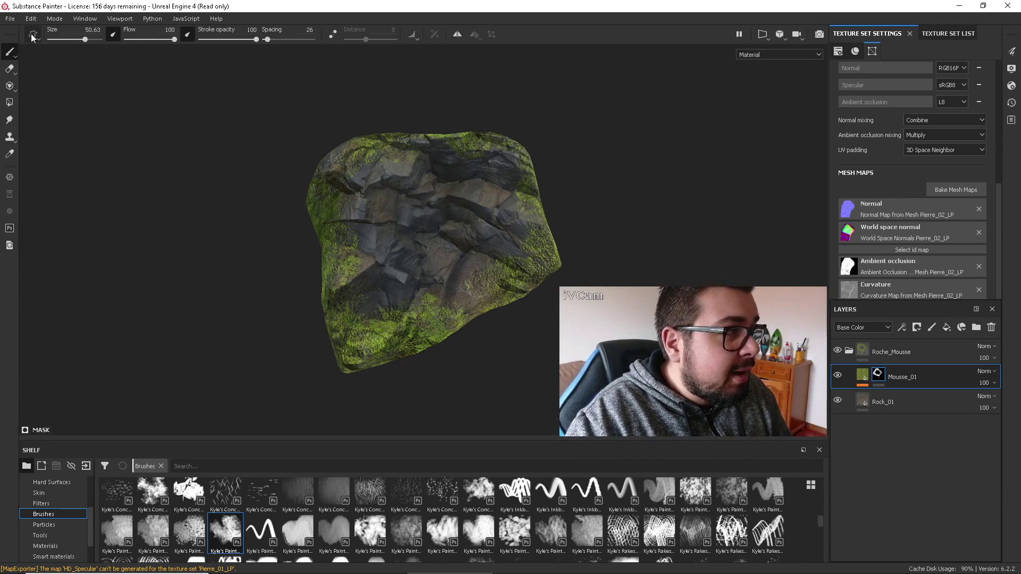
Save the project as Pierre_02.spp in the Pierres folder
left_click(9, 19)
left_click(47, 140)
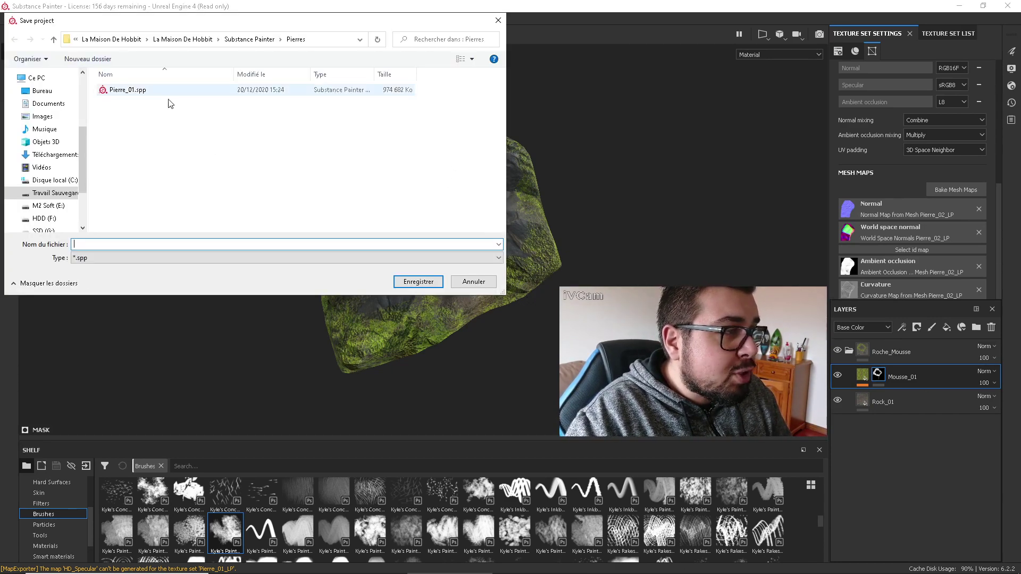
left_click(125, 94)
double_click(99, 247)
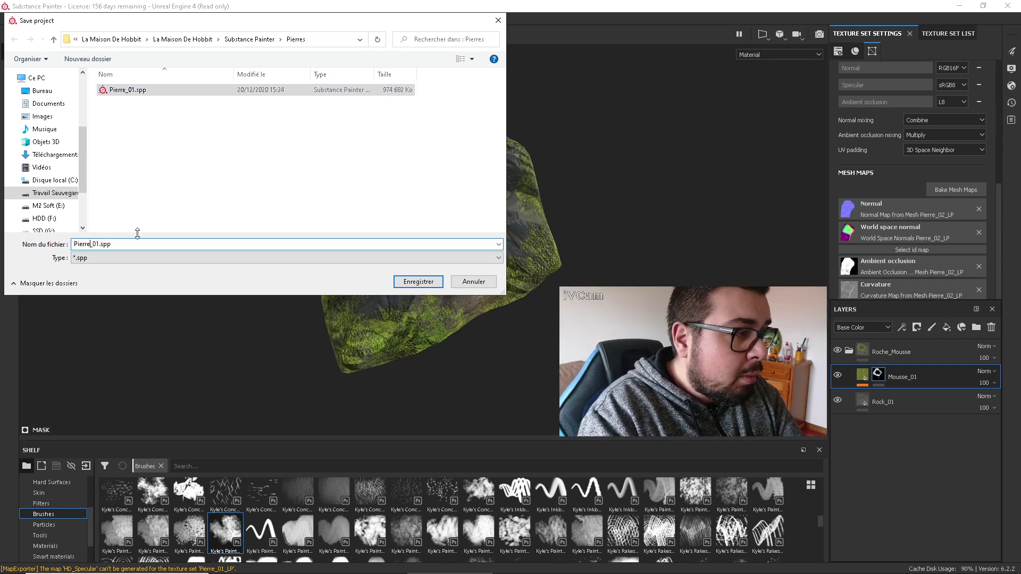
key("BackSpace")
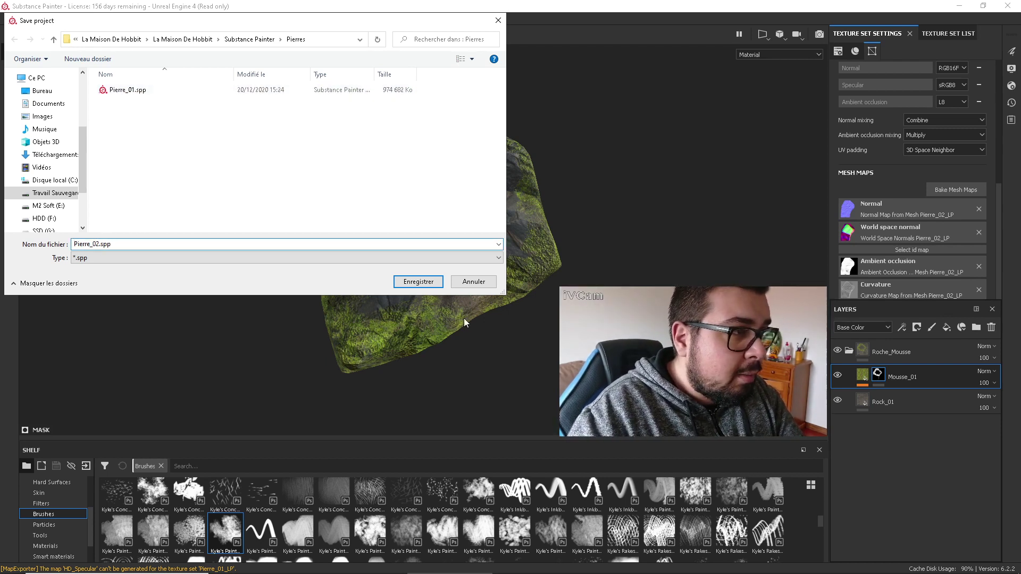
left_click(437, 285)
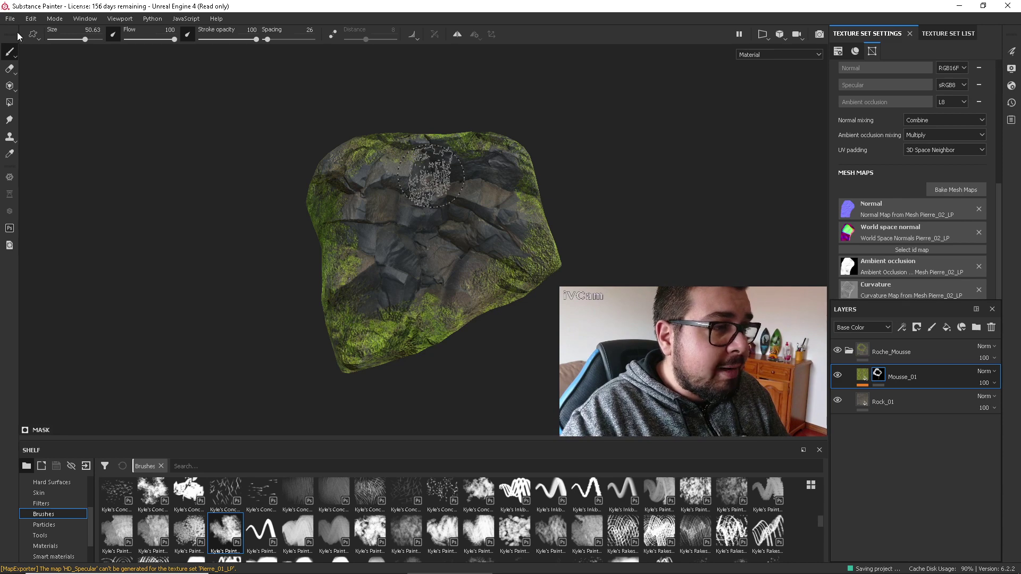
Start a texture export and browse for its output directory to La Maison De Hobbit/Substance Painter/Textures in Travaux en cours on drive D
left_click(8, 18)
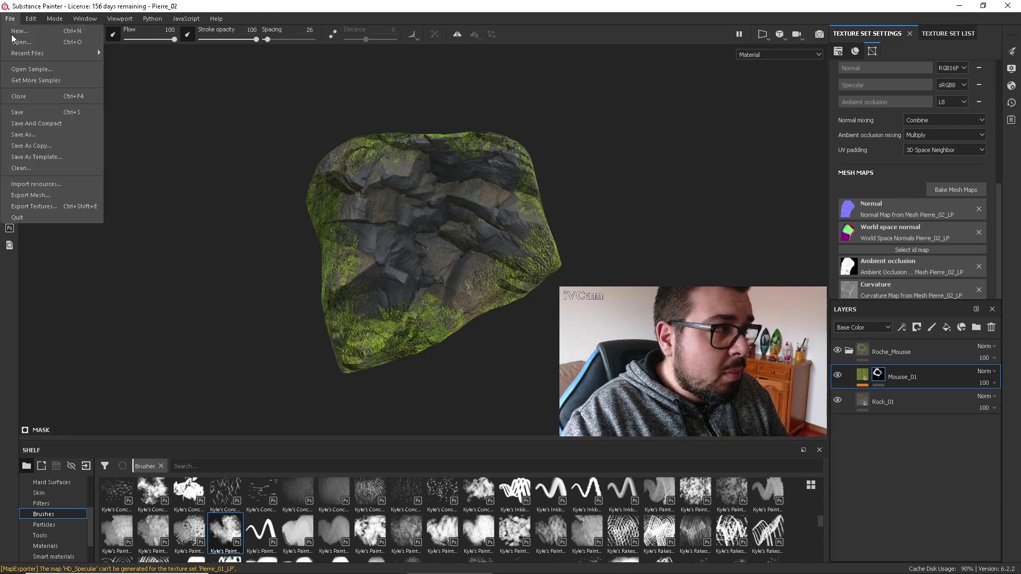
left_click(46, 208)
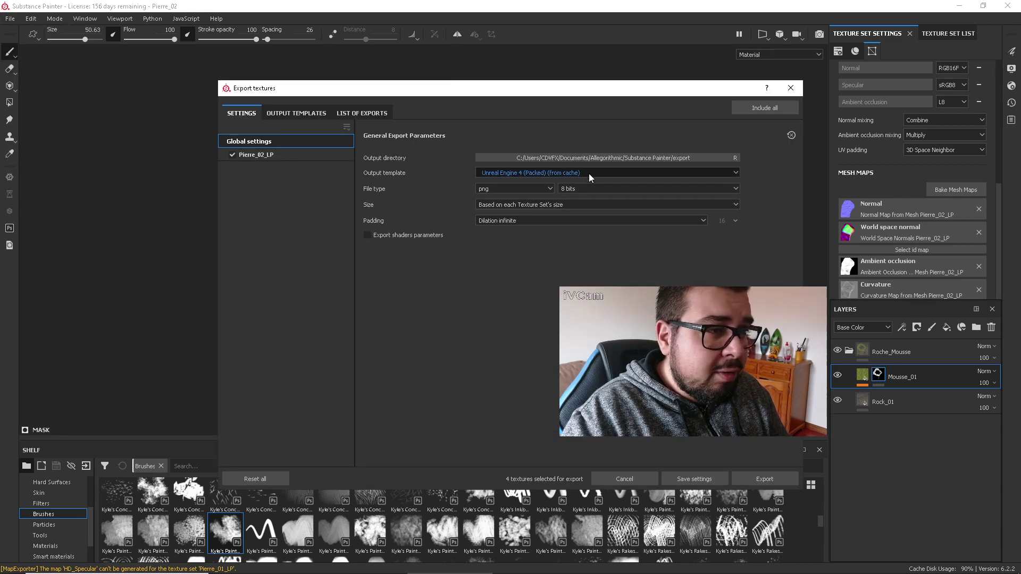
left_click(583, 159)
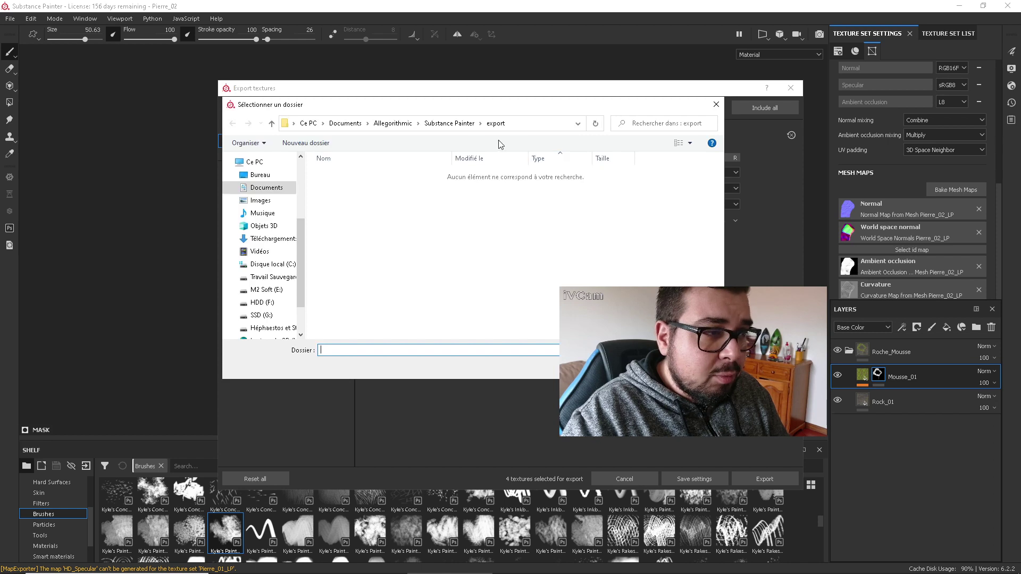
left_click(274, 277)
left_click(366, 301)
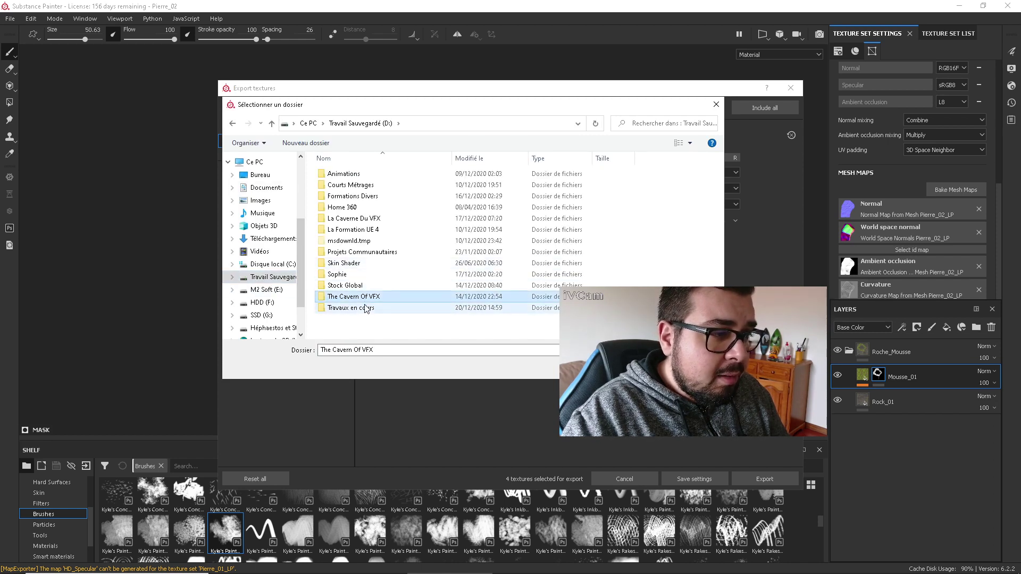
double_click(351, 307)
double_click(362, 185)
double_click(357, 185)
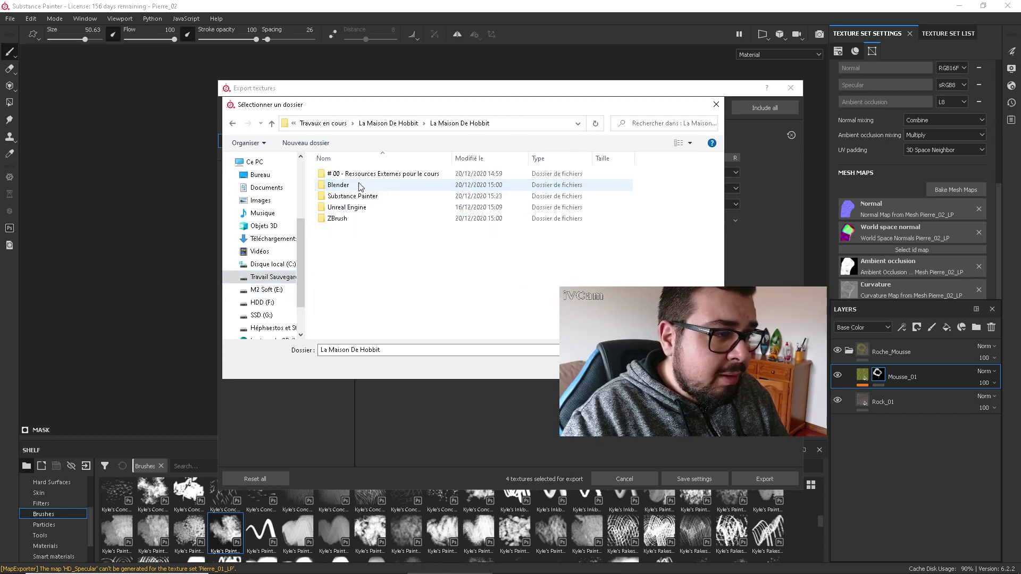
double_click(375, 196)
left_click(331, 185)
double_click(331, 185)
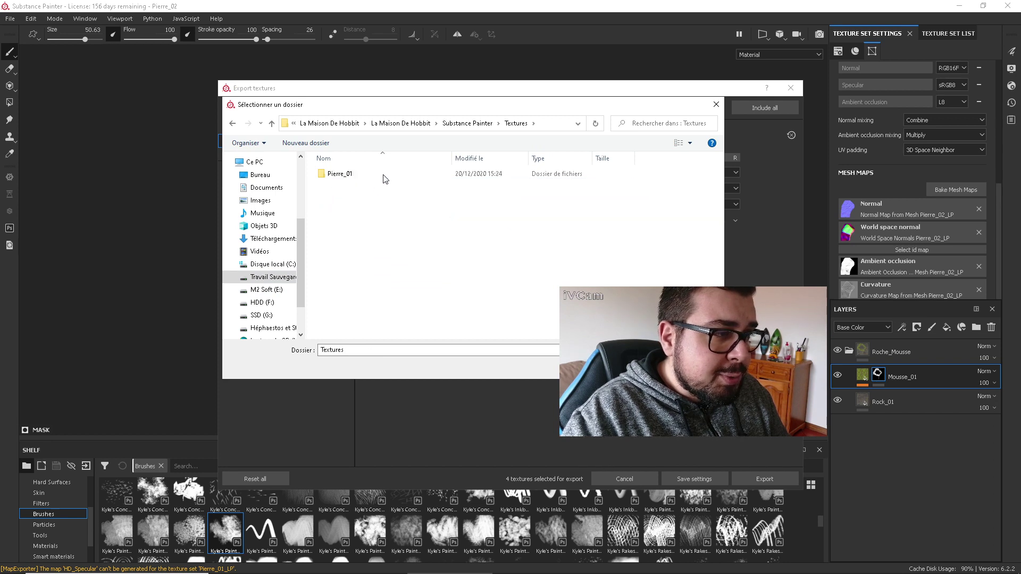
Create a Pierre_02 folder inside Textures and set it as the export output directory
left_click(305, 144)
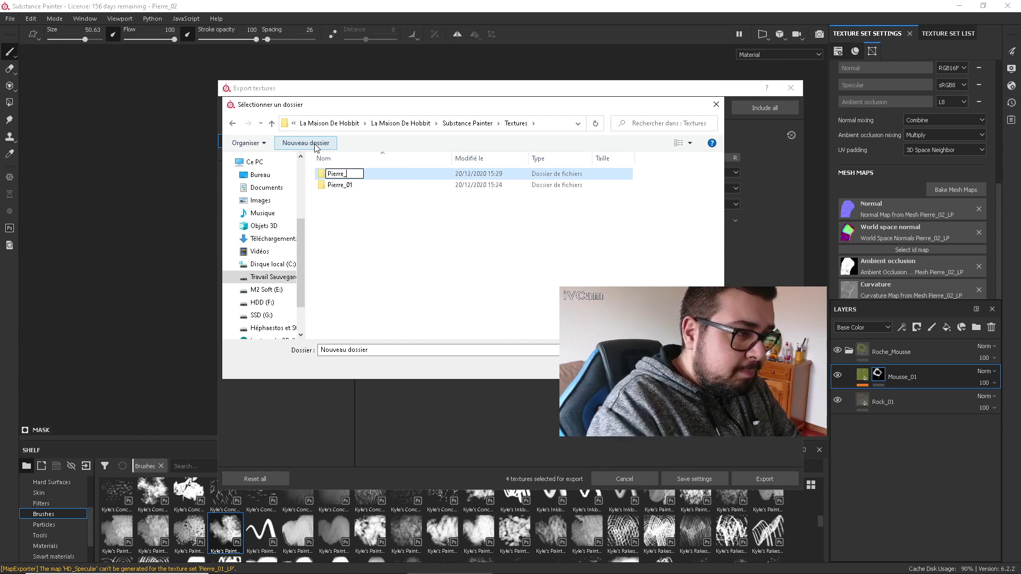
type("Pierre_02")
key("Return")
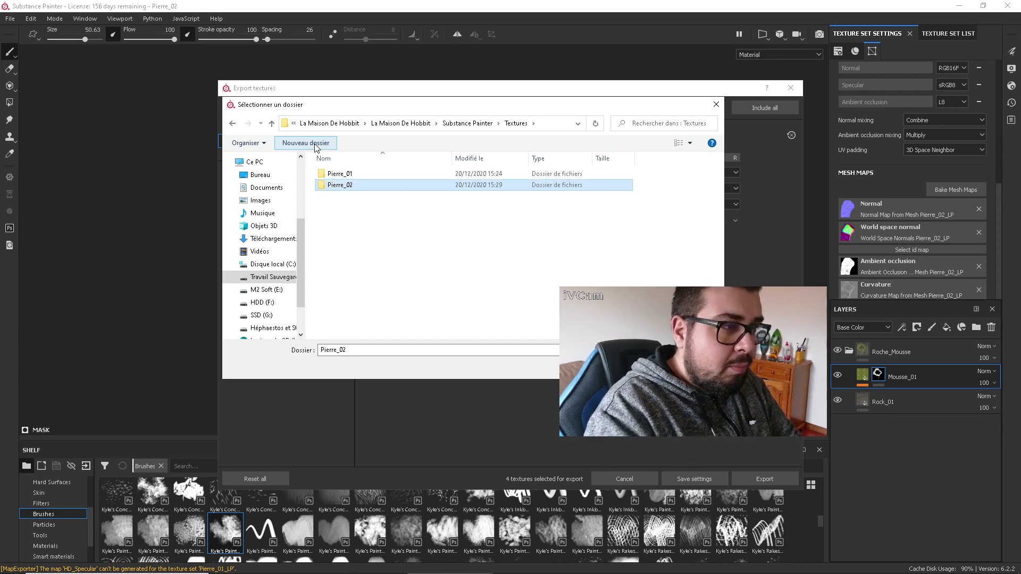
double_click(344, 185)
left_click(633, 366)
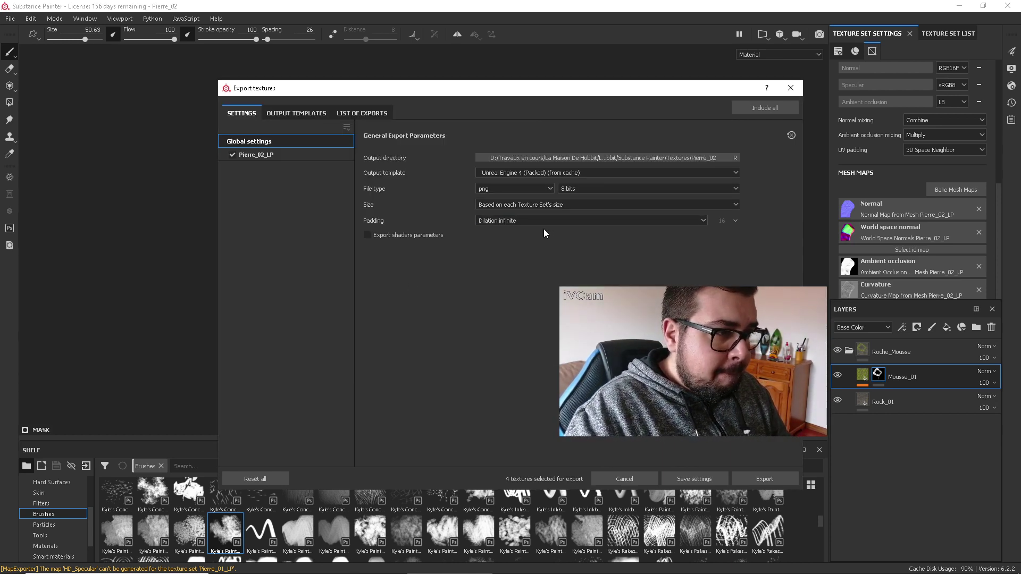
Set the export's output template to Custom UE4 & Blender
left_click(564, 174)
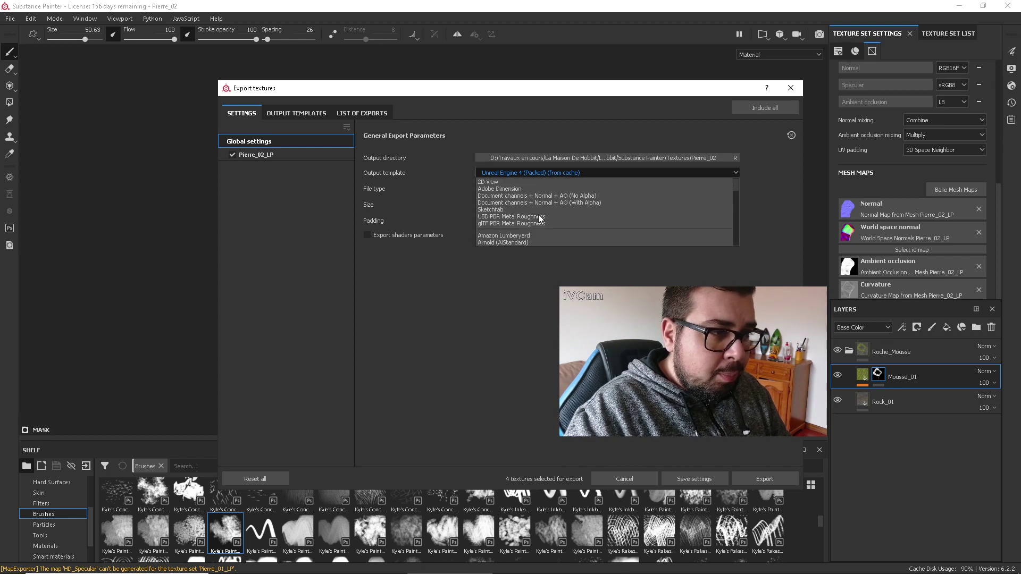
scroll(540, 218, "down", 2)
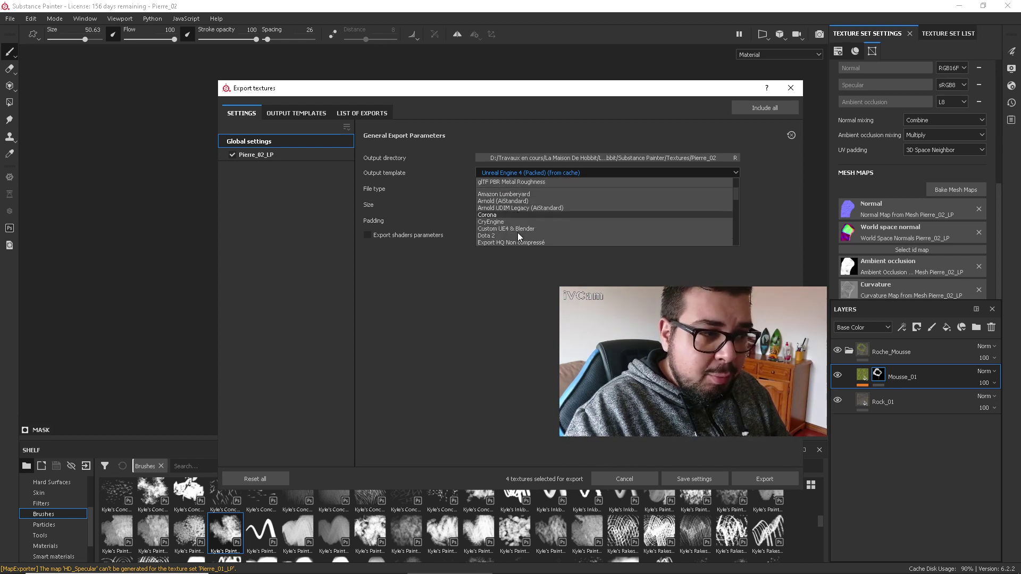
left_click(518, 229)
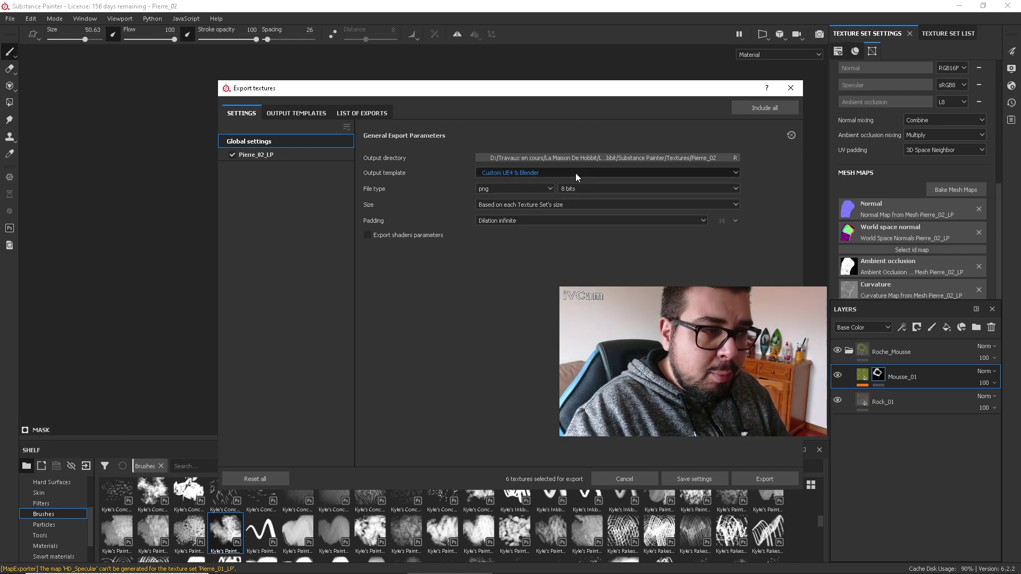
Set the export file type to Based on output template and the size to 1024, export the Pierre_02 textures and close the export window
left_click(521, 193)
left_click(520, 201)
left_click(525, 205)
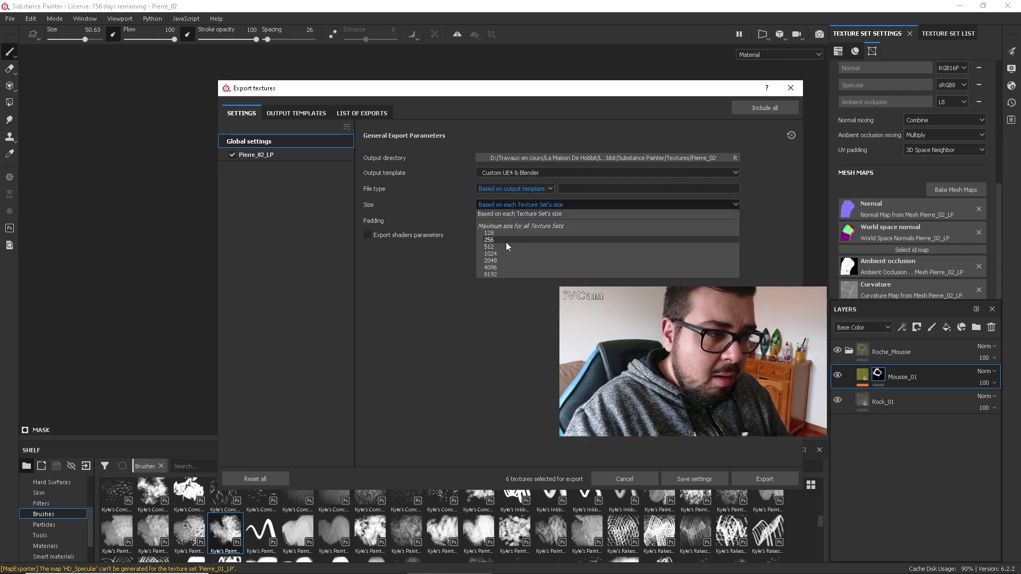
left_click(500, 254)
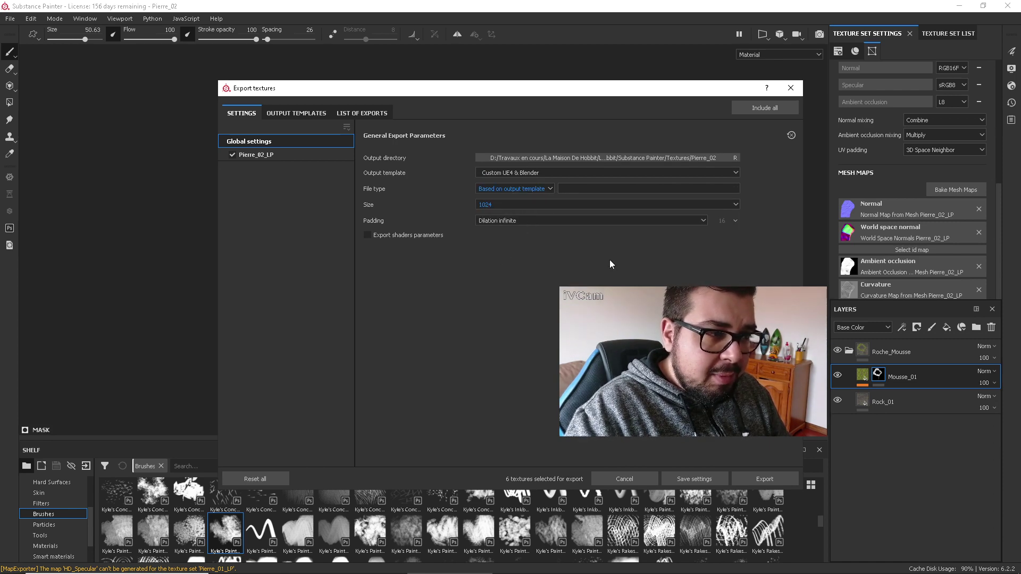
left_click(736, 481)
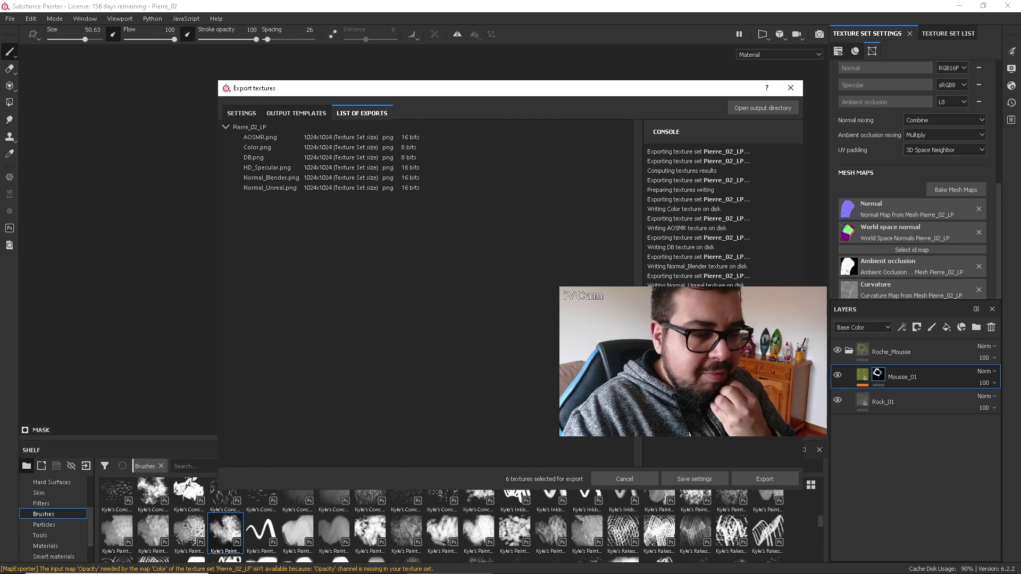
left_click(790, 88)
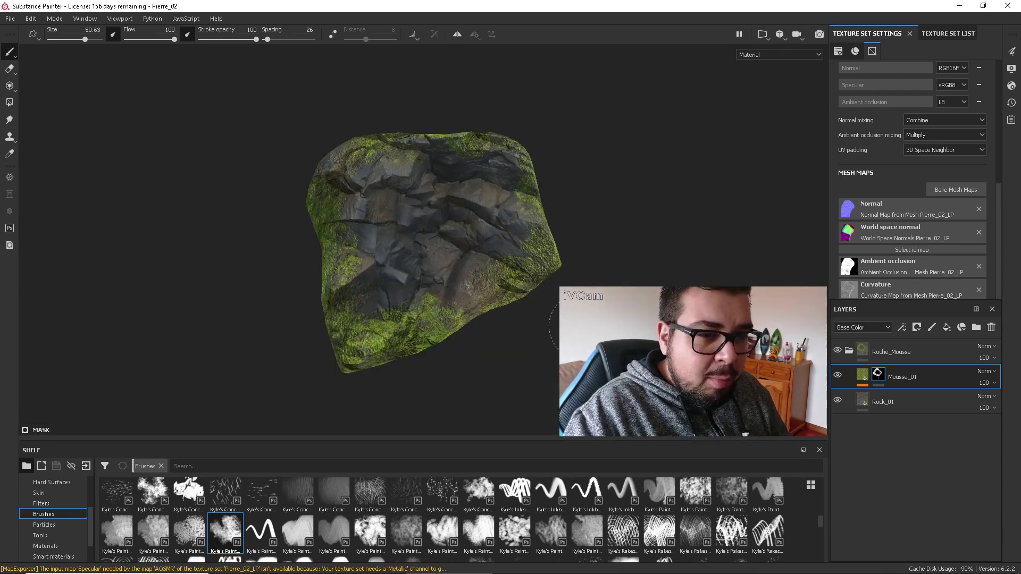
Create a new Unreal Engine 4 project from Pieere_03_LP.fbx at 1024 document resolution, discarding the unsaved changes to the current project
left_click(10, 18)
left_click(23, 30)
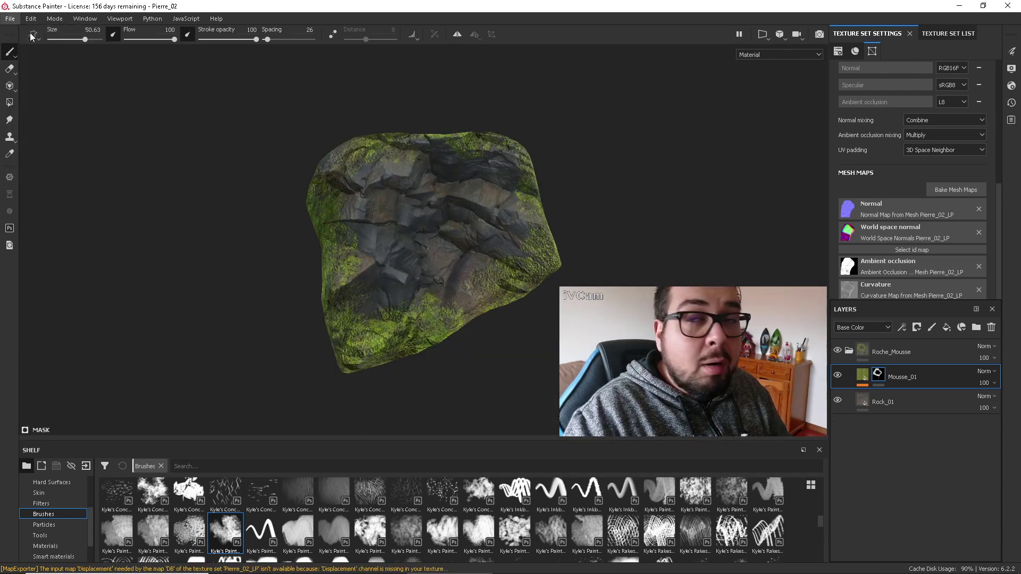
left_click(511, 125)
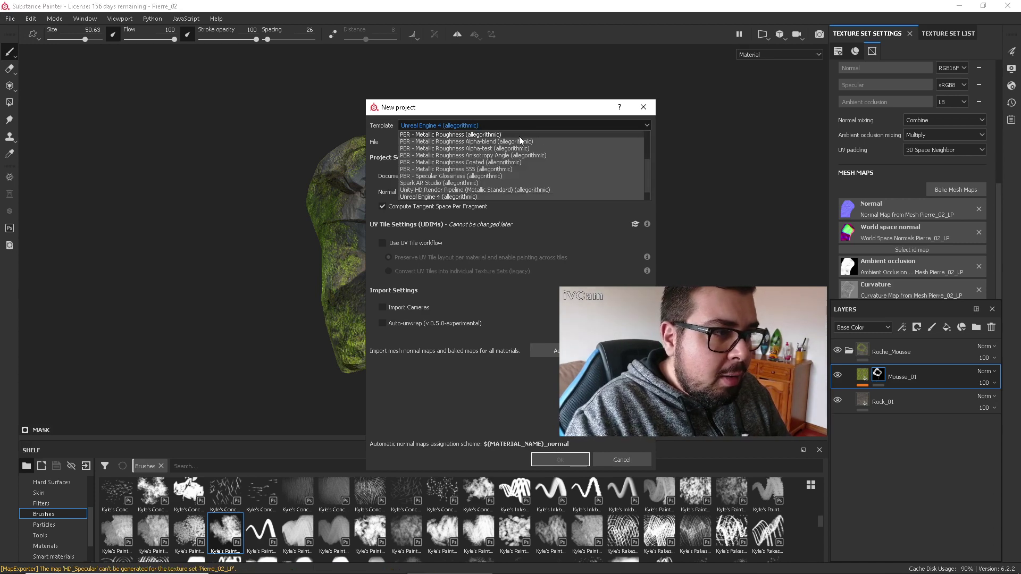
left_click(580, 143)
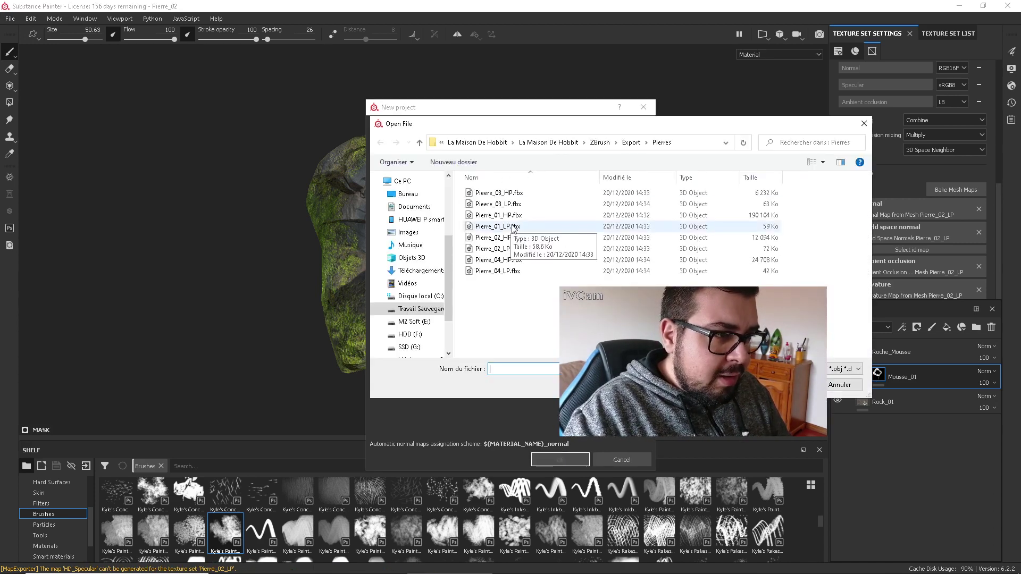
double_click(508, 206)
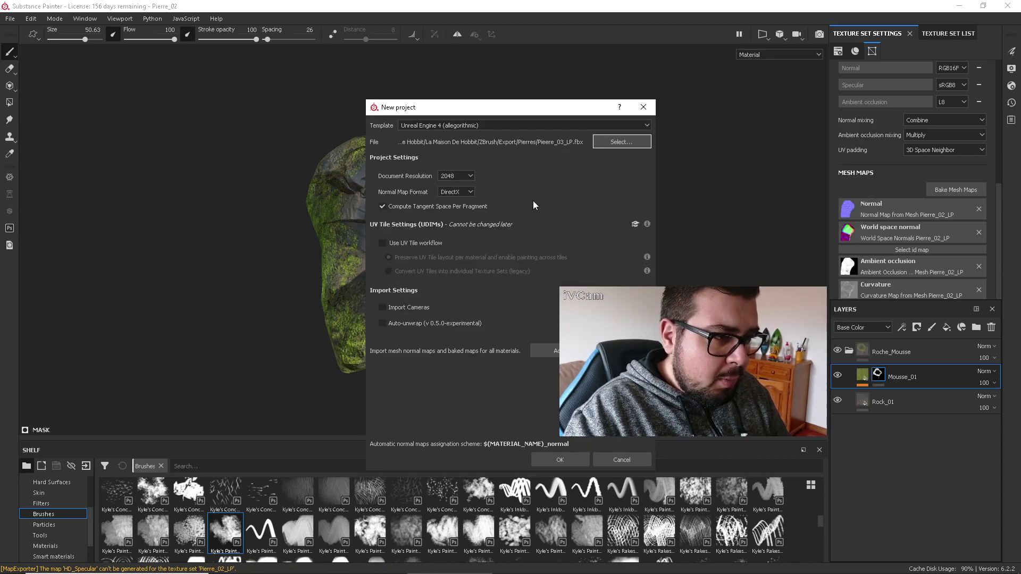
left_click(466, 175)
left_click(448, 200)
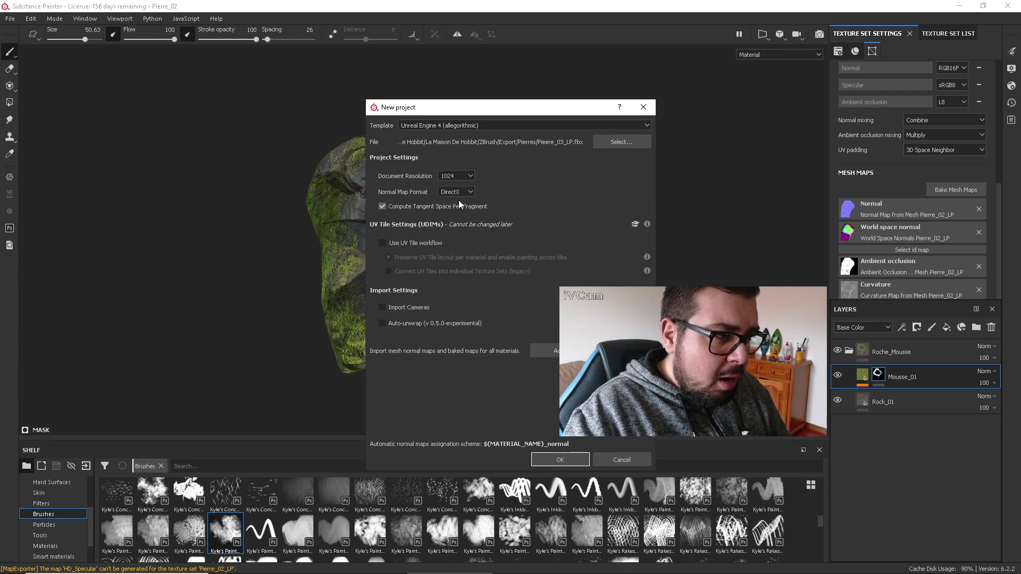
left_click(573, 462)
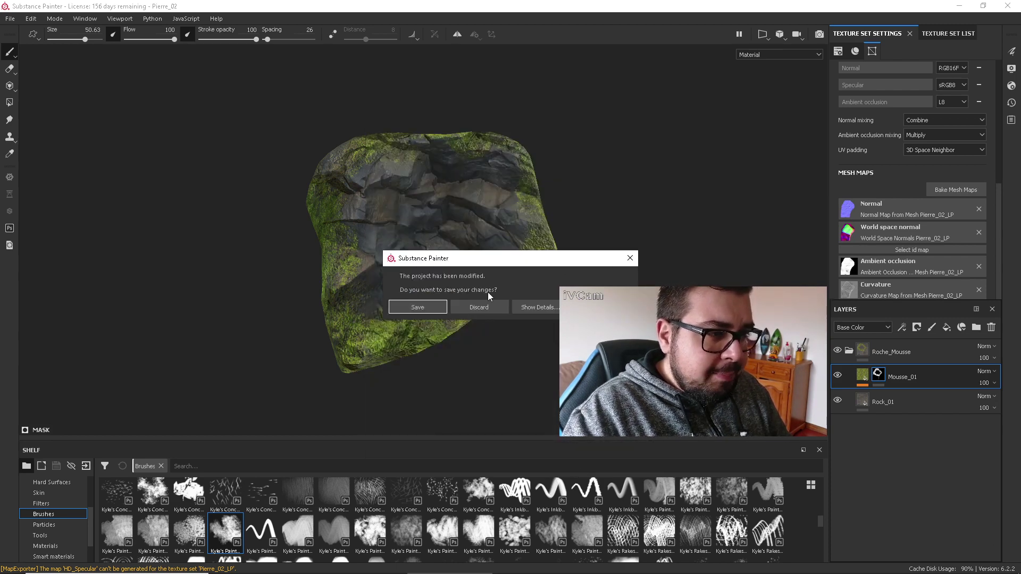
left_click(479, 306)
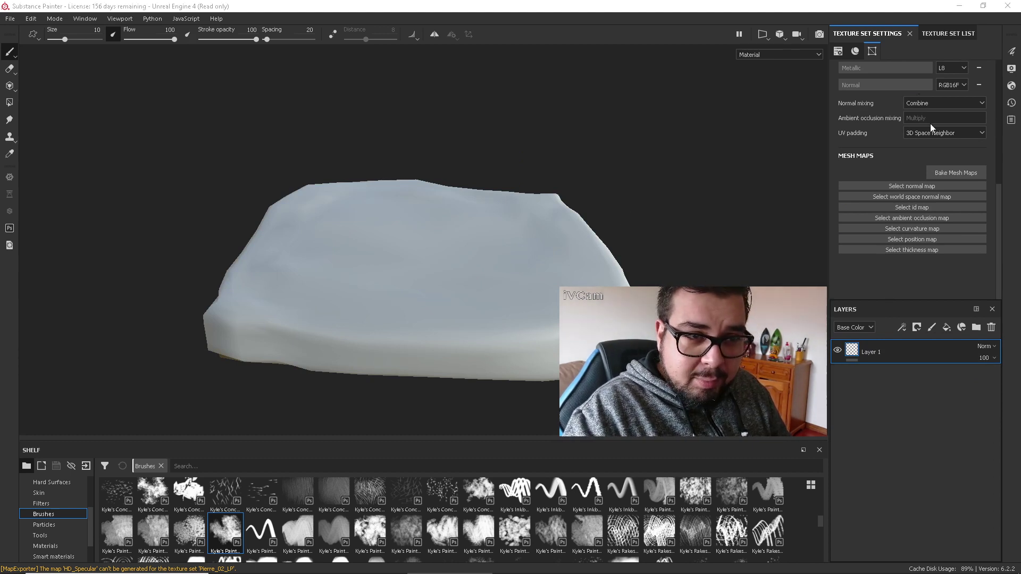
Add Ambient occlusion and Specular channels to the texture set and remove its Metallic channel
scroll(952, 171, "up", 5)
left_click(978, 161)
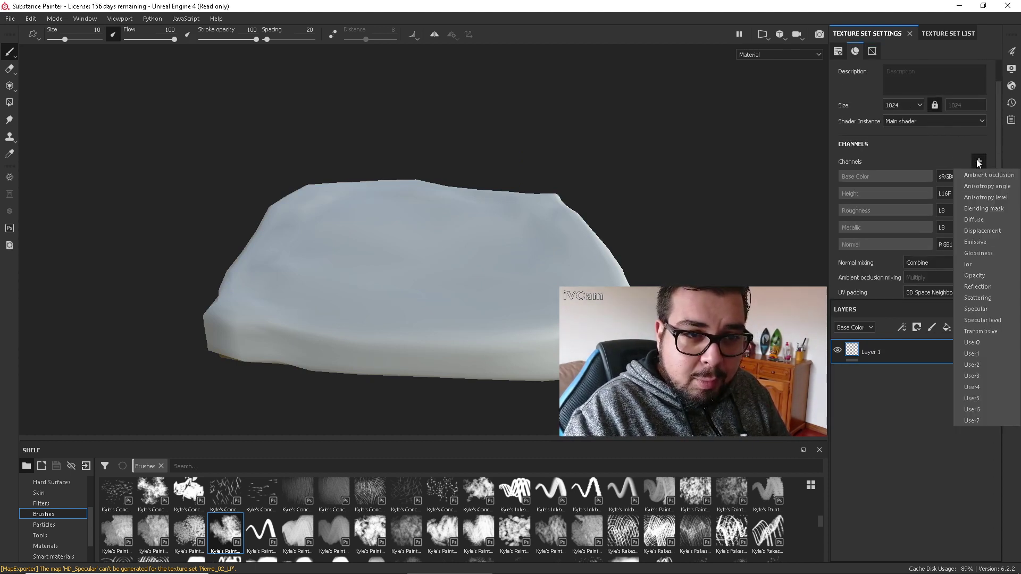
left_click(972, 172)
left_click(979, 160)
left_click(977, 298)
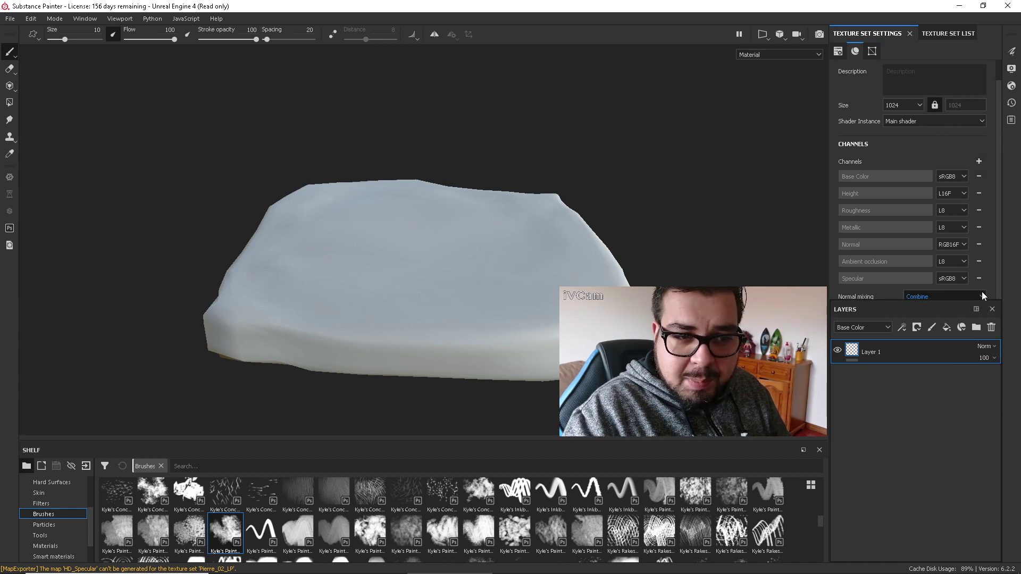
scroll(933, 248, "down", 1)
left_click(977, 195)
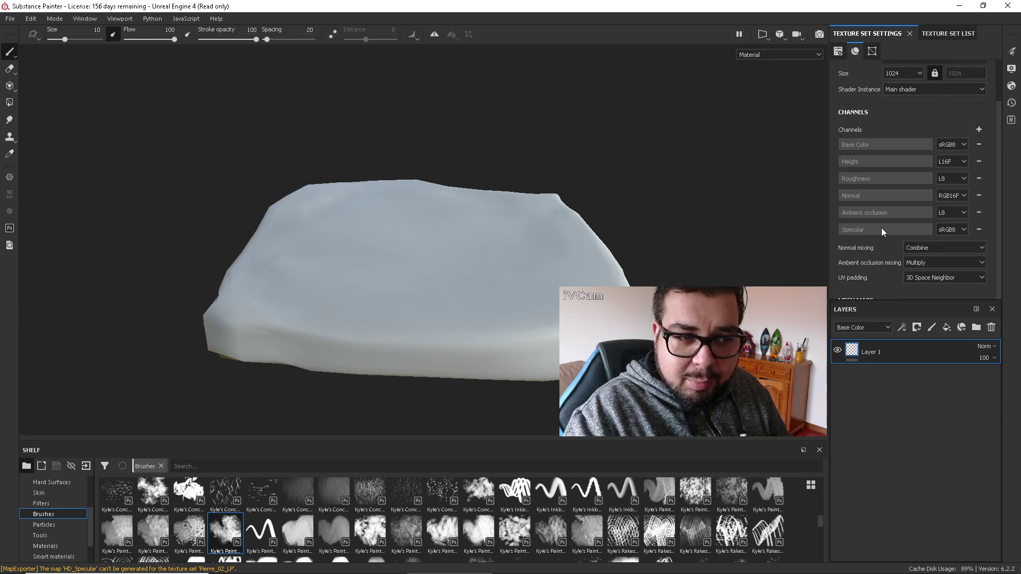
Bake the mesh maps without ID at output size 1024, using Pieere_03_HP.fbx as the high definition mesh
scroll(904, 239, "down", 2)
left_click(968, 254)
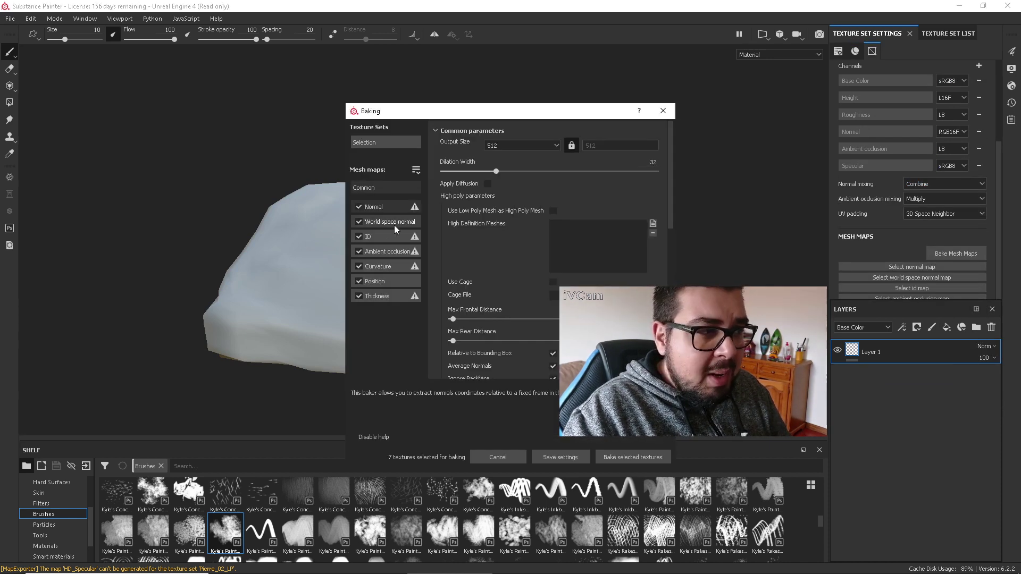
left_click(359, 236)
left_click(522, 146)
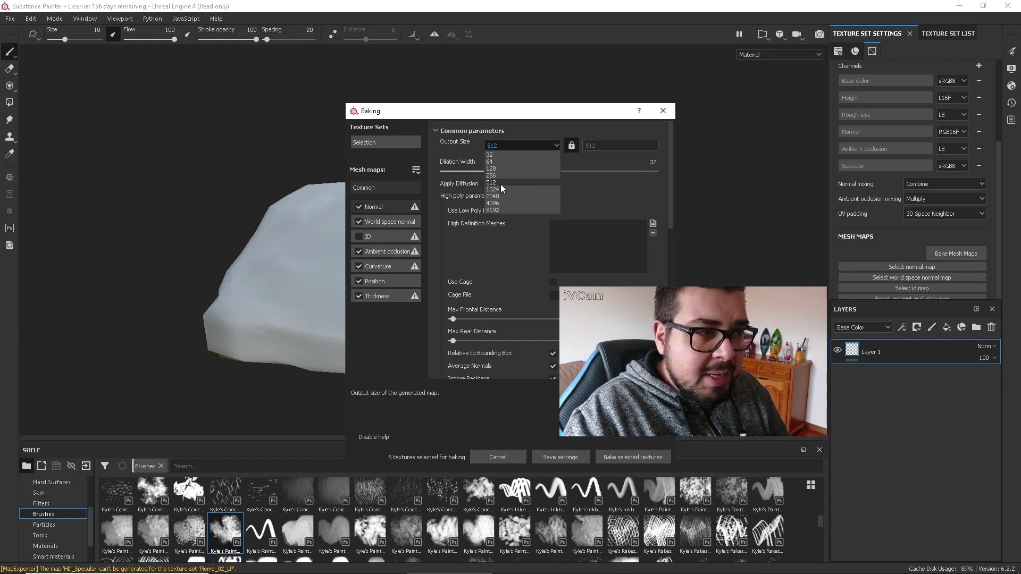
left_click(500, 189)
left_click(653, 224)
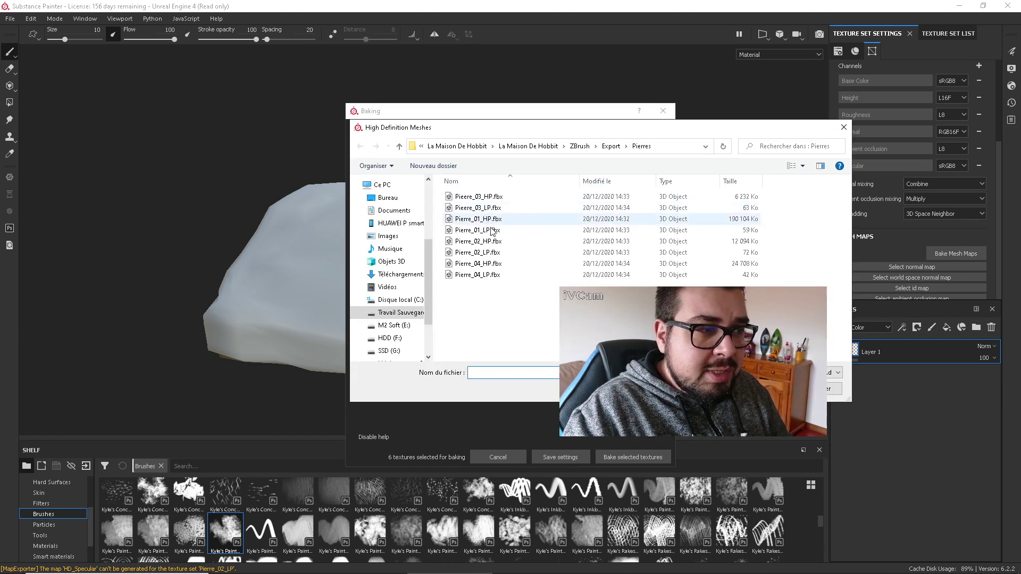
double_click(487, 195)
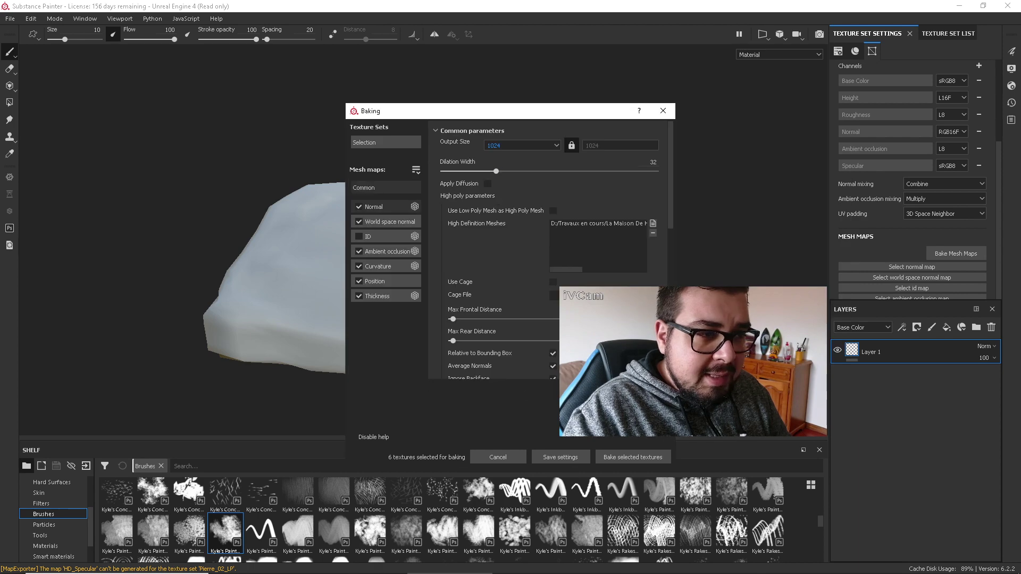
left_click(633, 457)
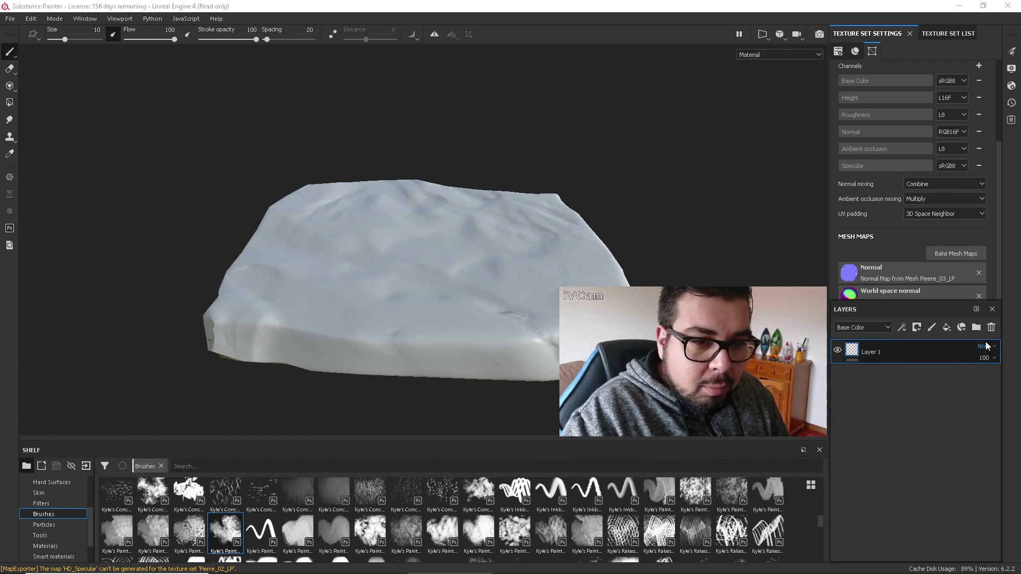
Delete Layer 1 and add the Roche_Mousse smart material to the layer stack
left_click(990, 327)
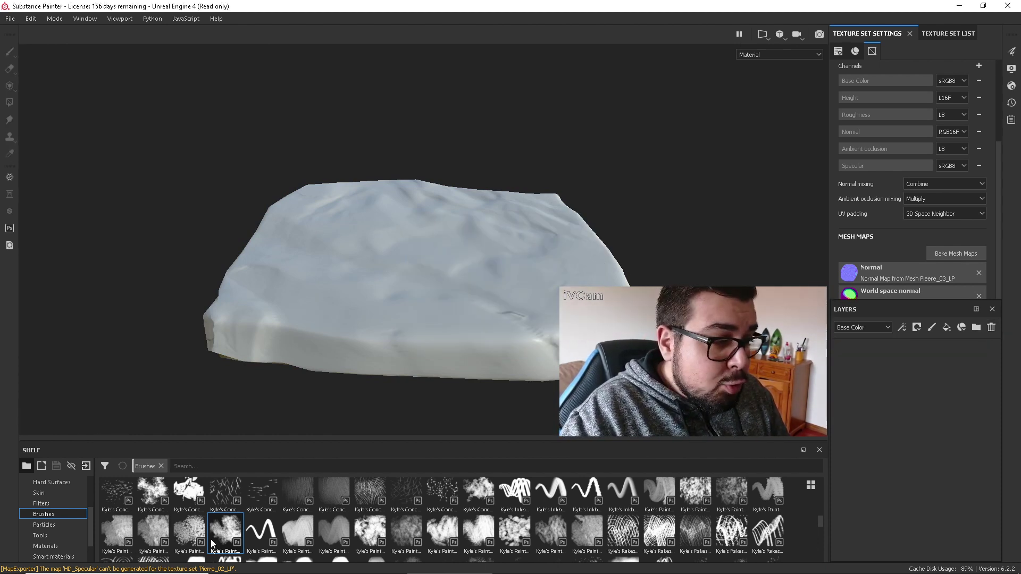
left_click(64, 557)
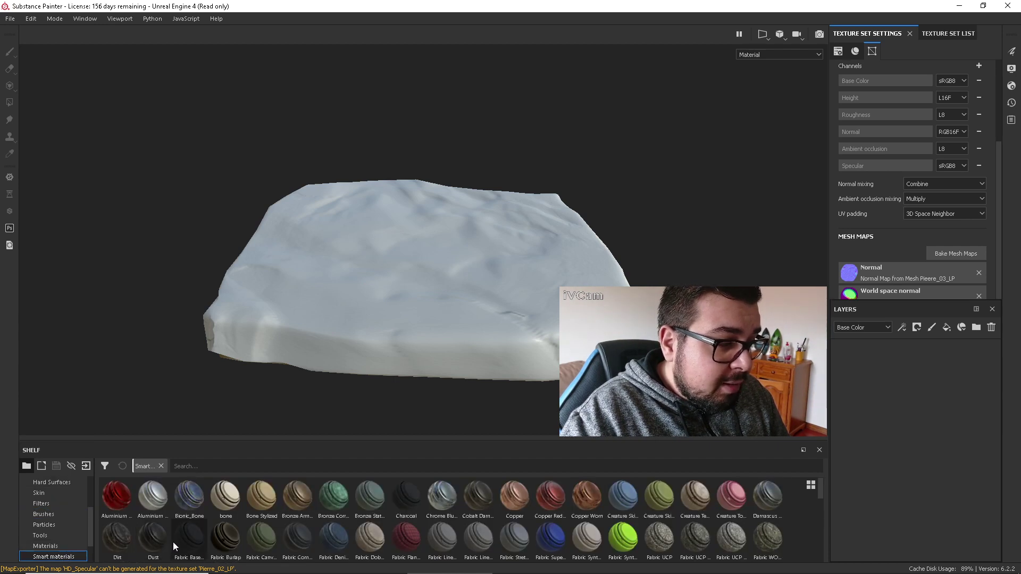
left_click_drag(168, 540, 894, 363)
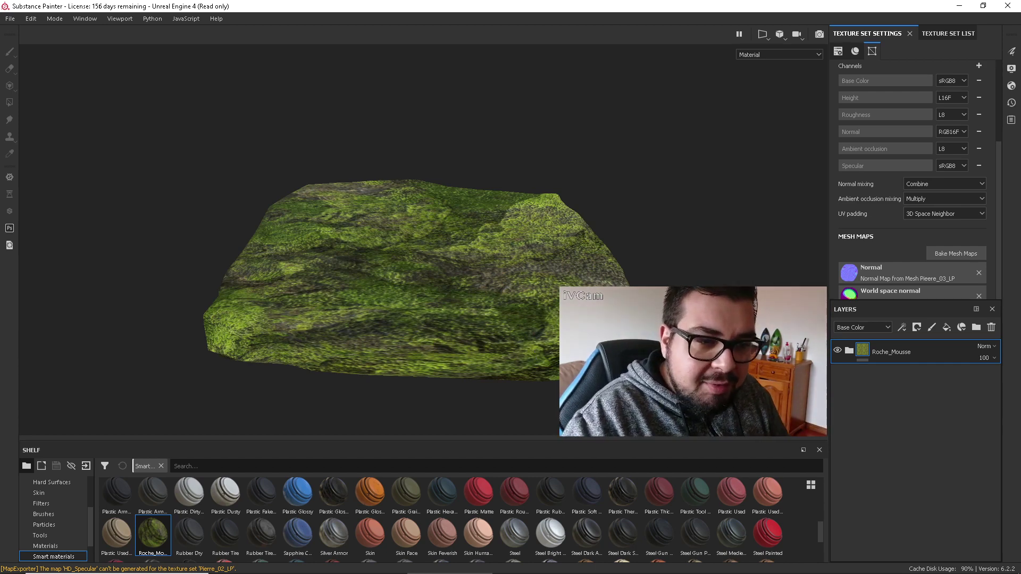
Expand the Roche_Mousse group and add a black mask to the Mousse_01 layer
left_click(848, 351)
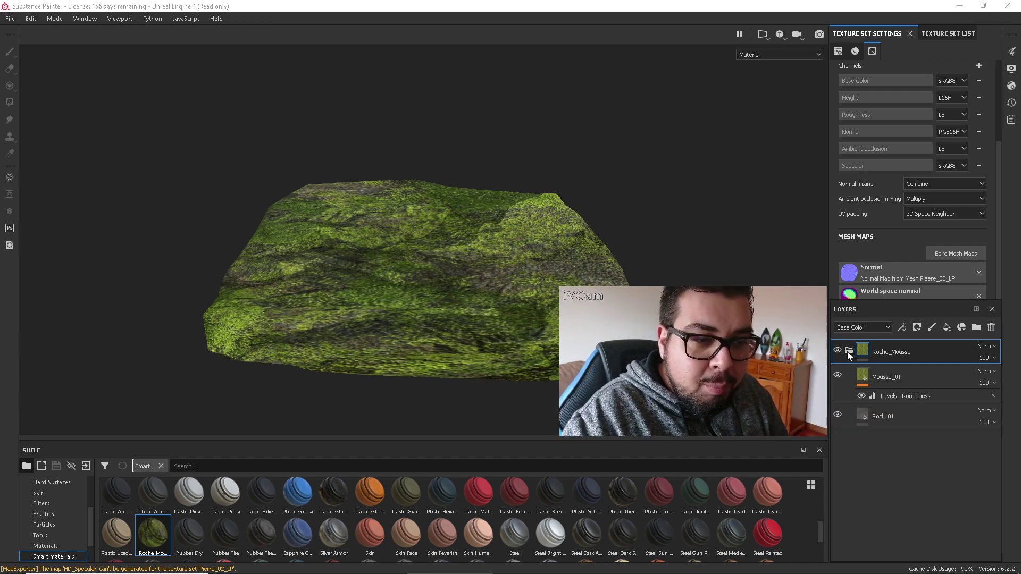
left_click(862, 379)
right_click(862, 378)
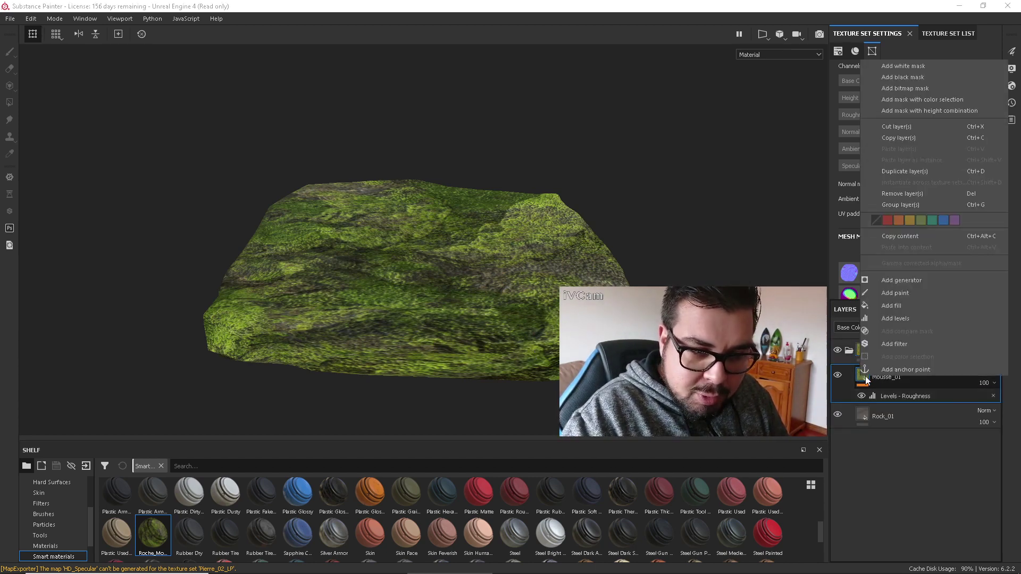
left_click(929, 81)
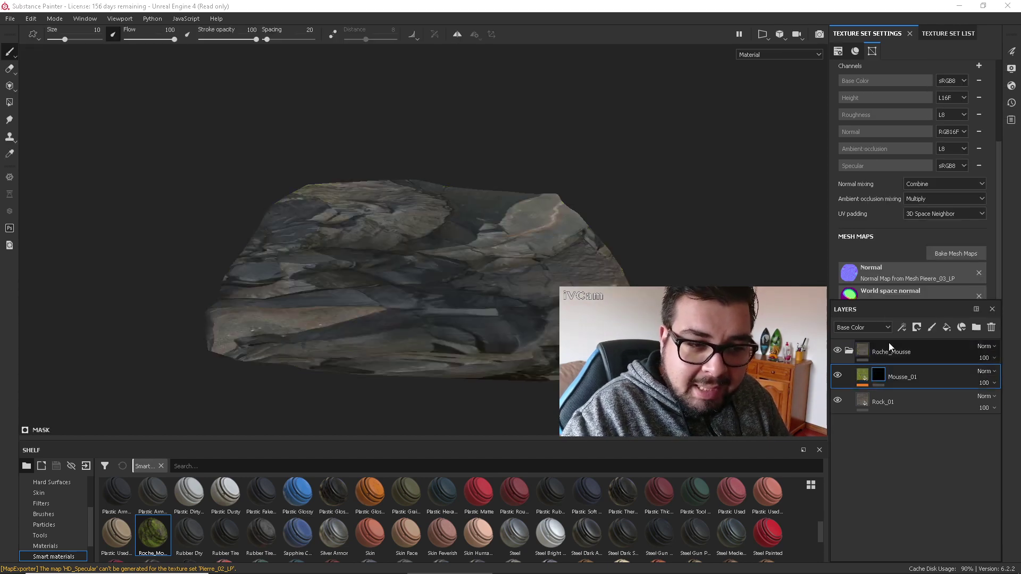
Create a smart mask from the Mousse_01 mask, and apply the Edge Stone smart mask to the Mousse_01 layer
right_click(881, 375)
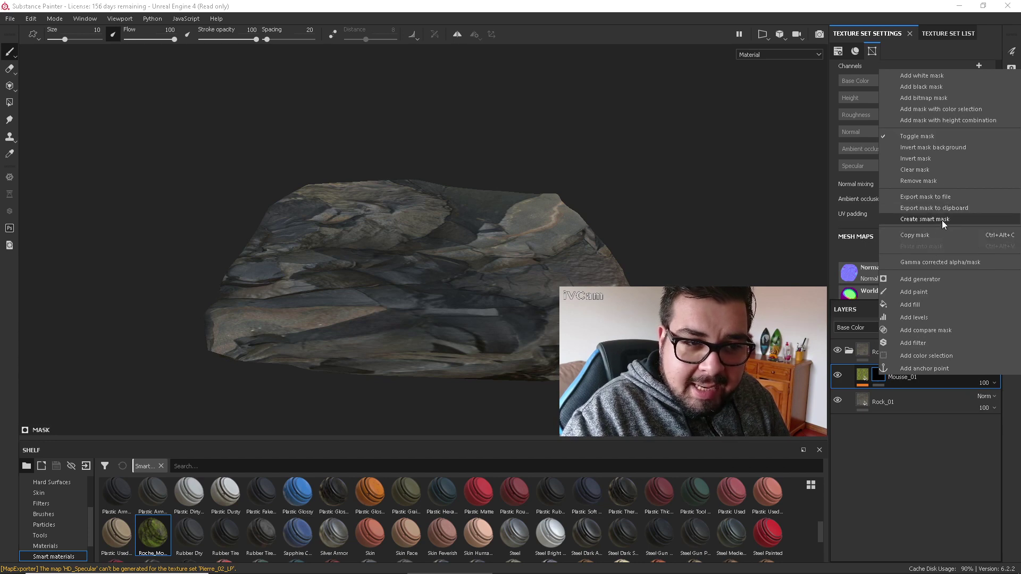
left_click(925, 219)
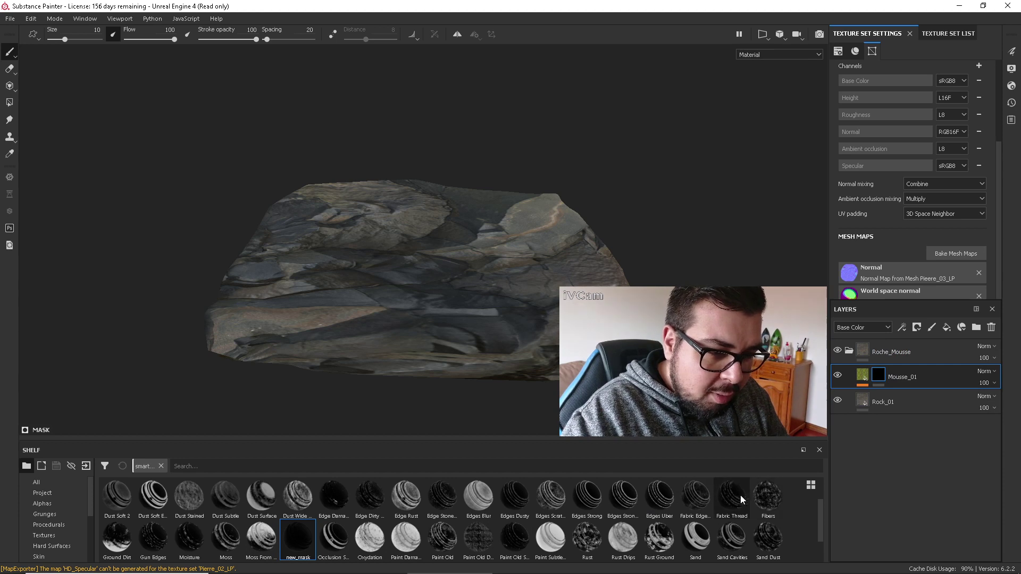
left_click(442, 500)
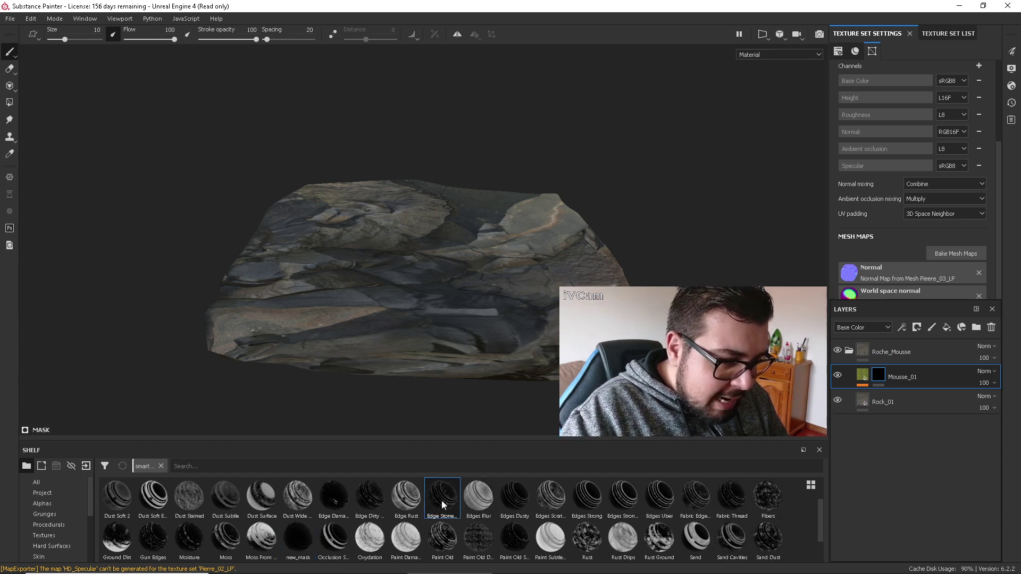
left_click_drag(442, 504, 904, 376)
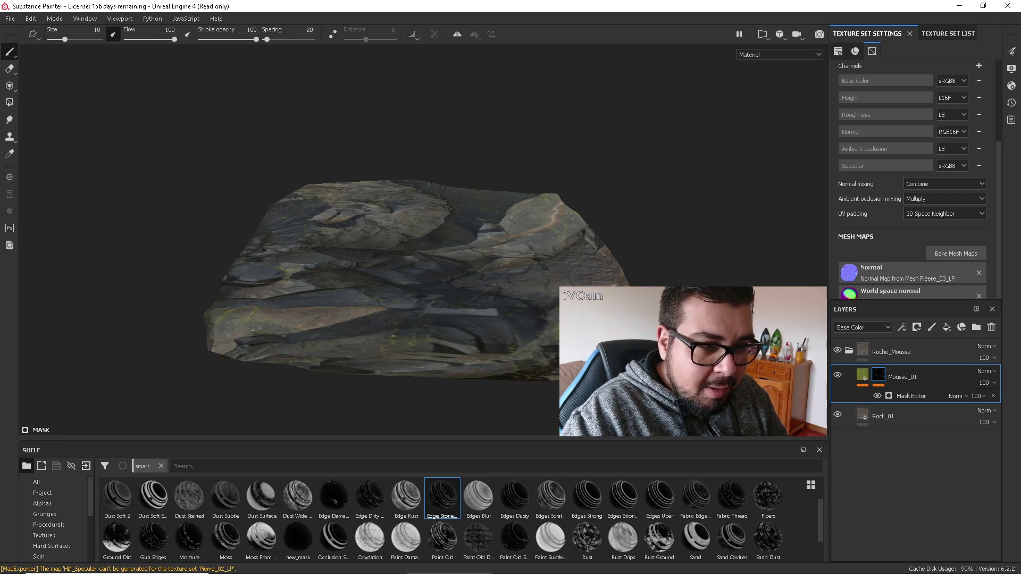
Set the size jitter of the mask's paint brush to 15
left_click_drag(393, 276, 380, 260, "alt")
mouse_move(577, 367)
left_mouse_down("alt")
mouse_move(520, 331)
mouse_move(410, 328)
mouse_move(441, 367)
mouse_move(583, 384)
left_mouse_up("alt")
left_click(912, 383)
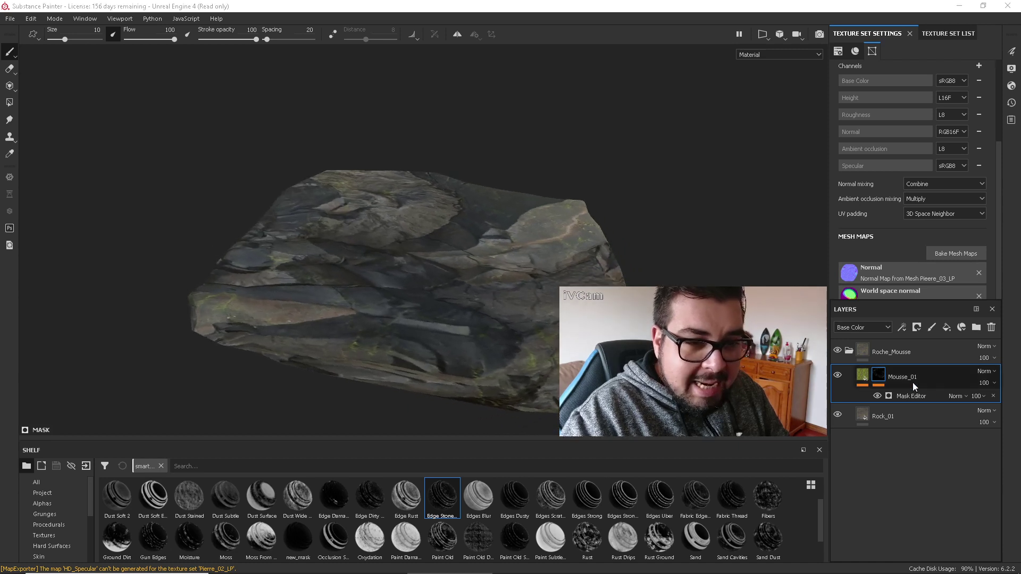
right_click(883, 376)
scroll(777, 463, "down", 1)
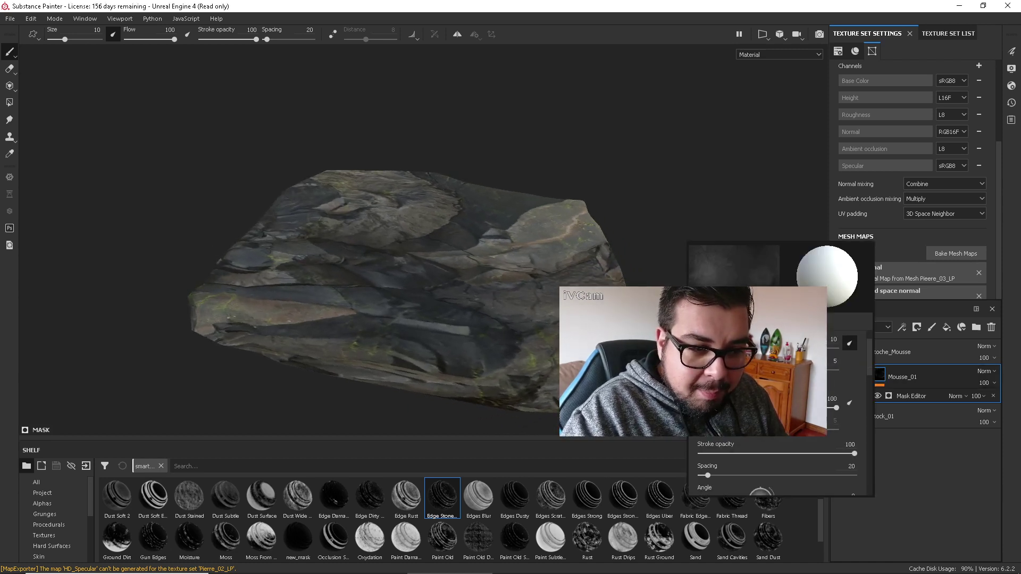
scroll(776, 468, "down", 5)
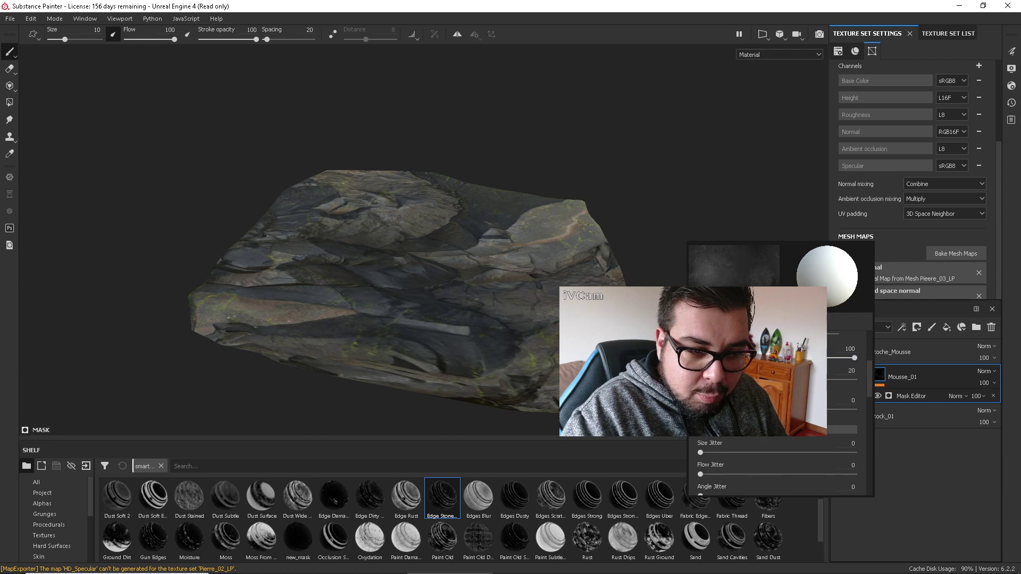
left_click_drag(700, 388, 723, 389)
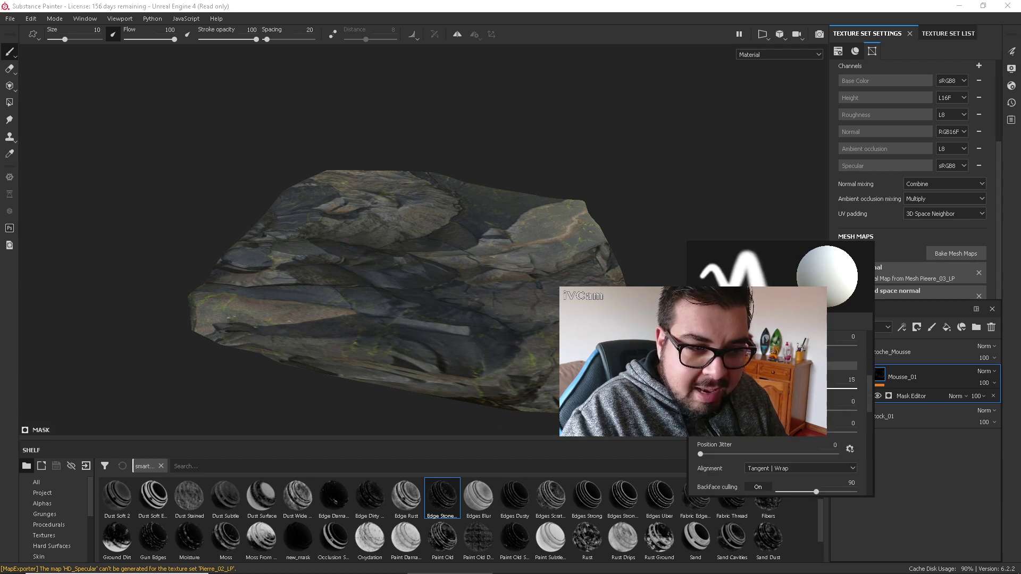
scroll(777, 468, "down", 6)
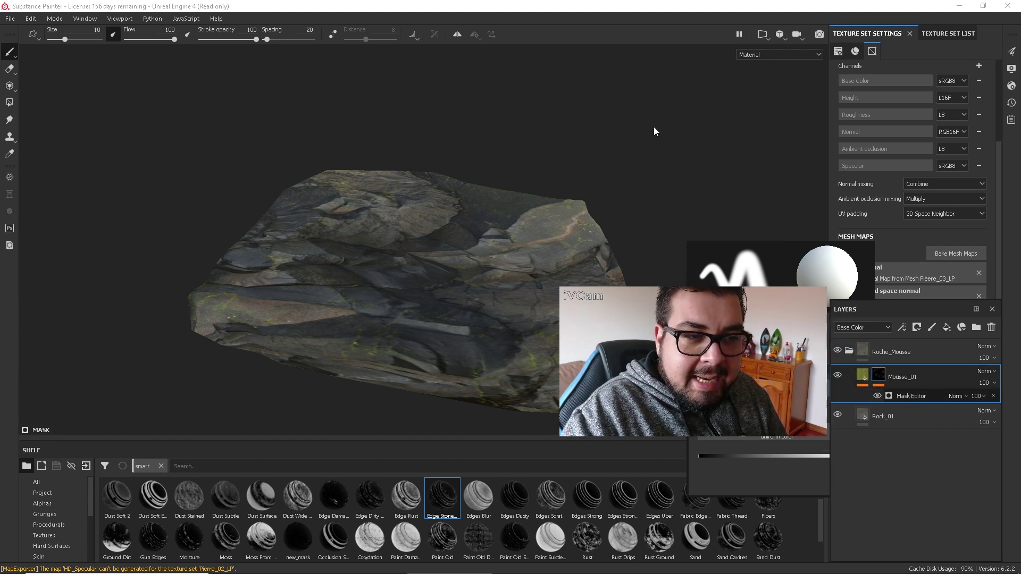
In the Mousse_01 Mask Editor, set the global blur to 0.44, the balance to 0.93 and the contrast to 0.24
right_click(909, 395)
left_click(908, 394)
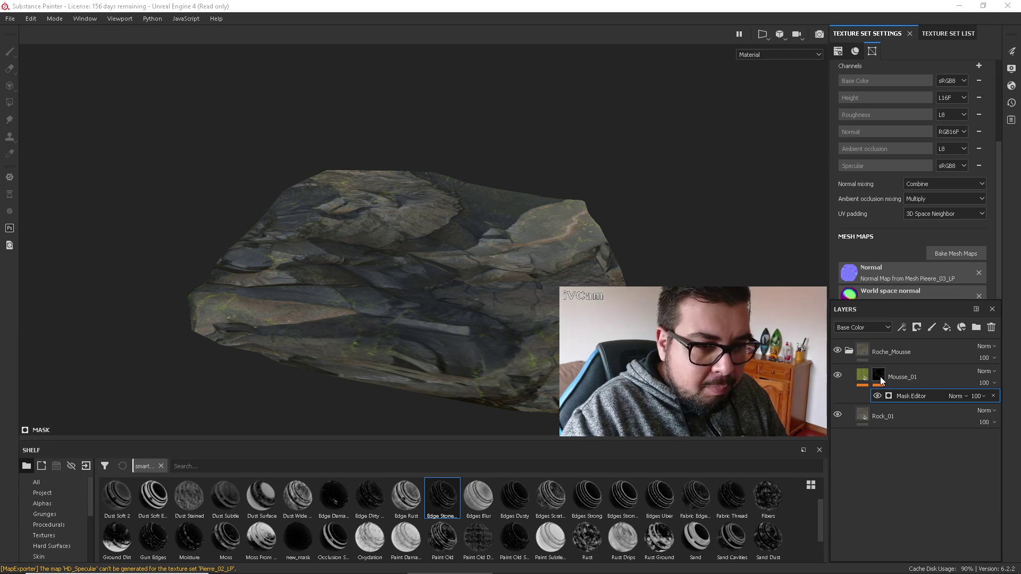
left_click(910, 396)
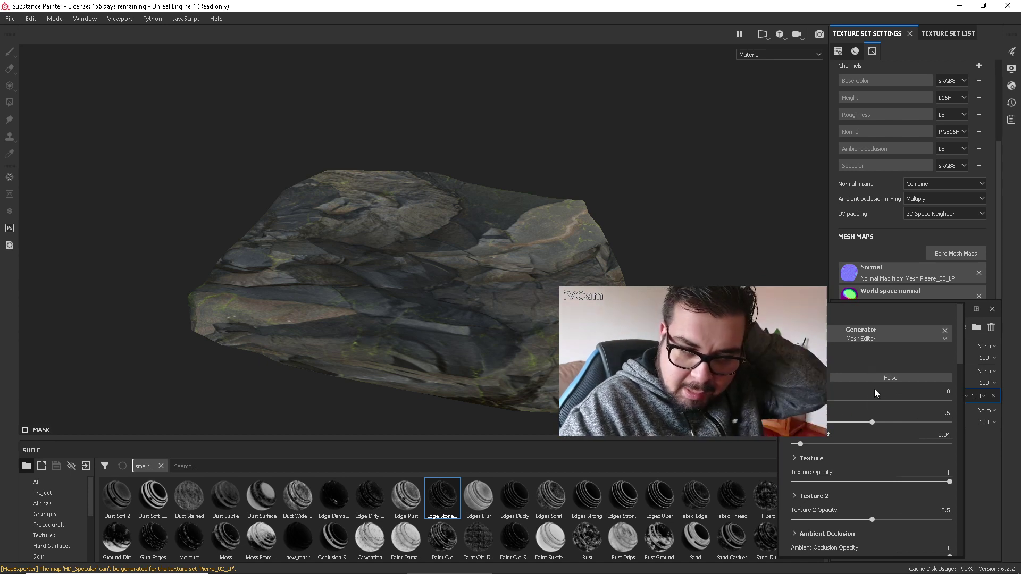
left_click_drag(798, 400, 866, 397)
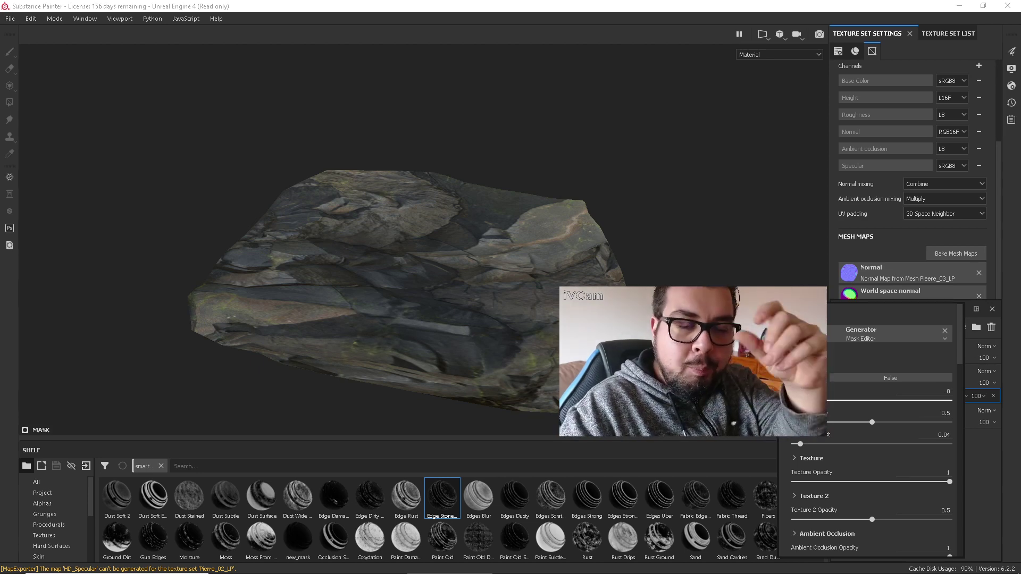
left_click_drag(871, 422, 798, 422)
left_click_drag(899, 424, 878, 424)
left_click_drag(945, 424, 923, 424)
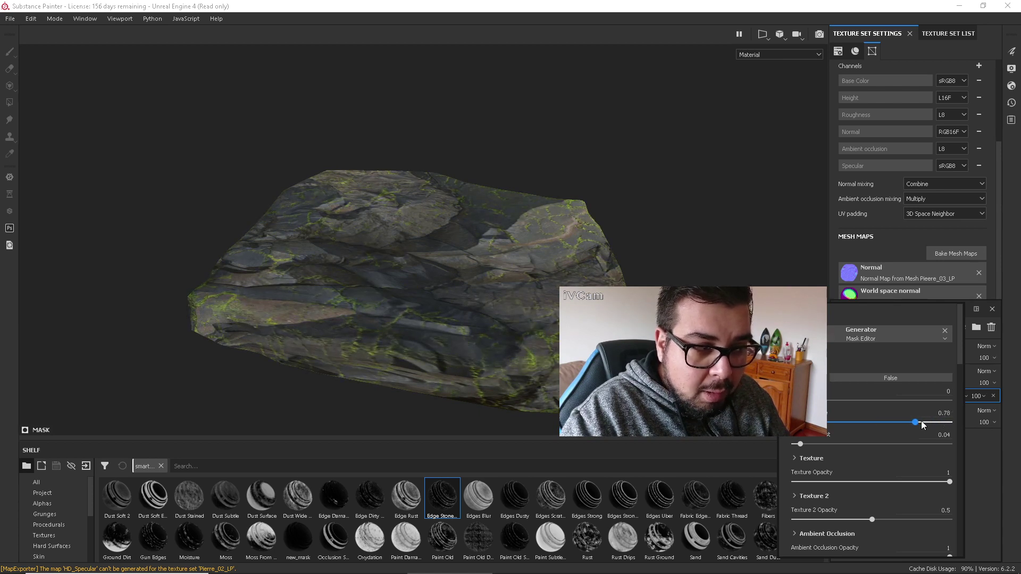
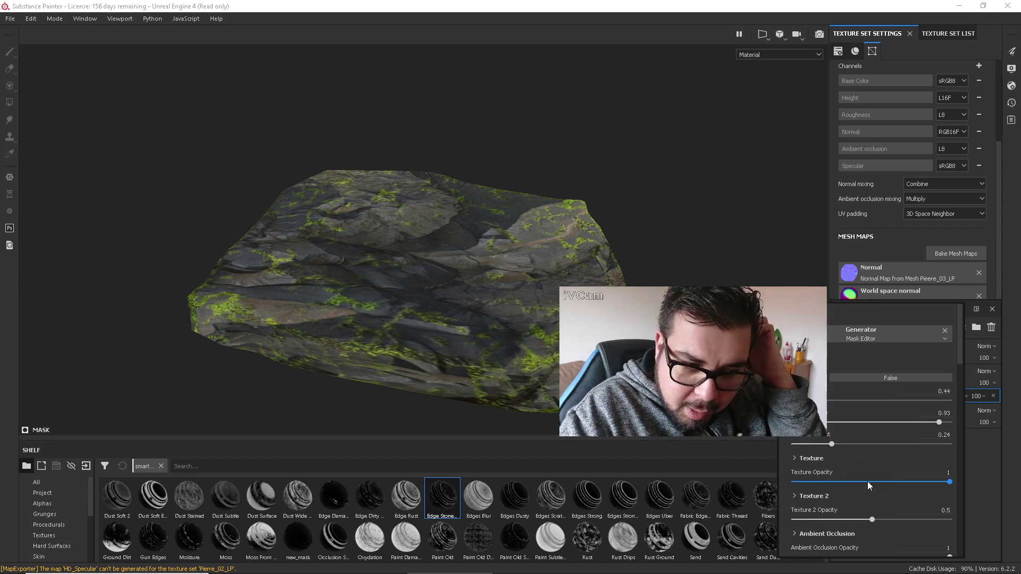
Set the Mask Editor's thickness opacity to 0.1
scroll(885, 478, "down", 3)
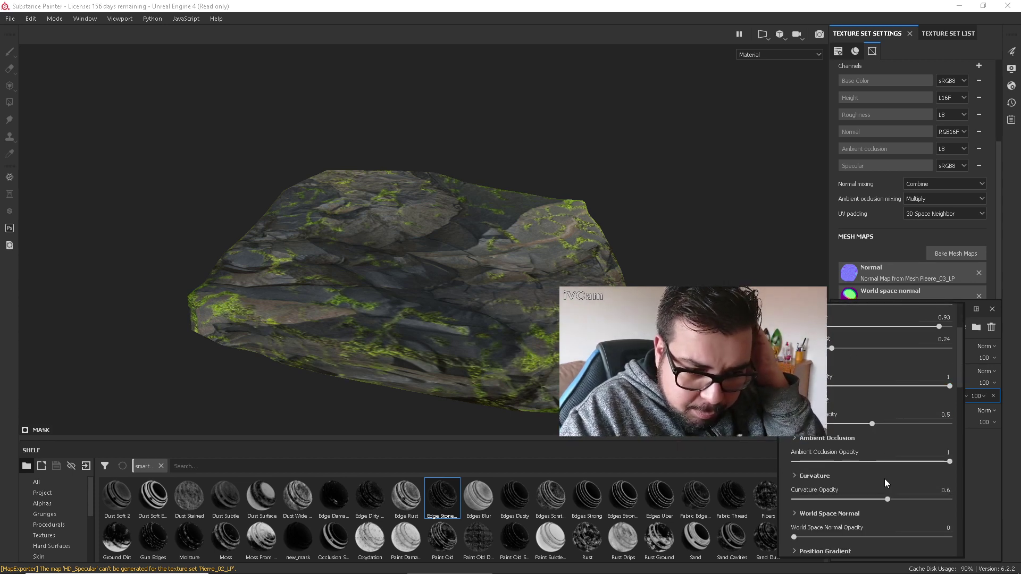
scroll(880, 481, "down", 2)
scroll(879, 483, "down", 1)
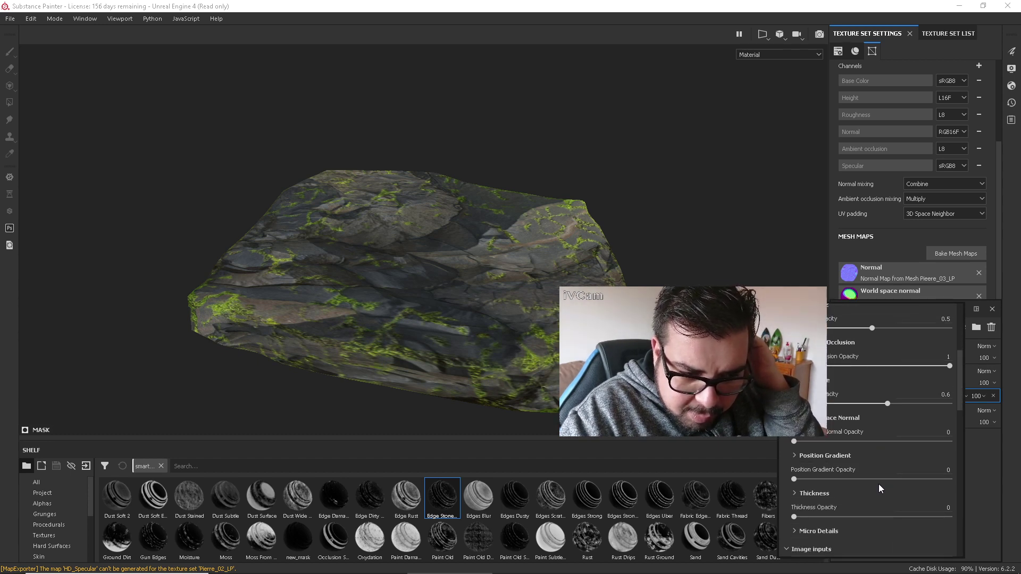
mouse_move(794, 516)
left_mouse_down()
mouse_move(822, 516)
mouse_move(809, 515)
left_mouse_up()
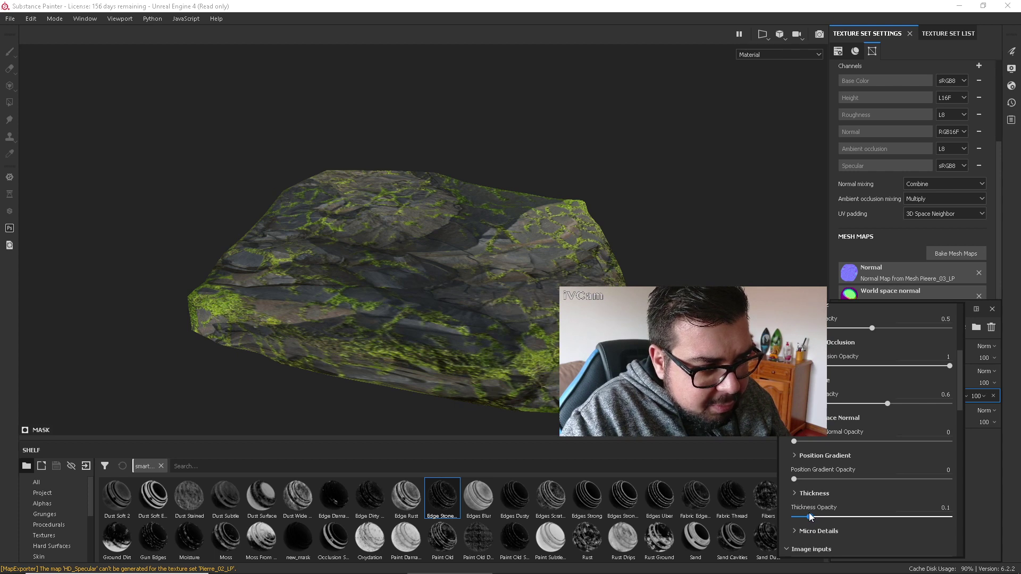
Review the Mask Editor's remaining image inputs and texture parameters, and inspect the moss distribution on the rock
scroll(882, 493, "down", 3)
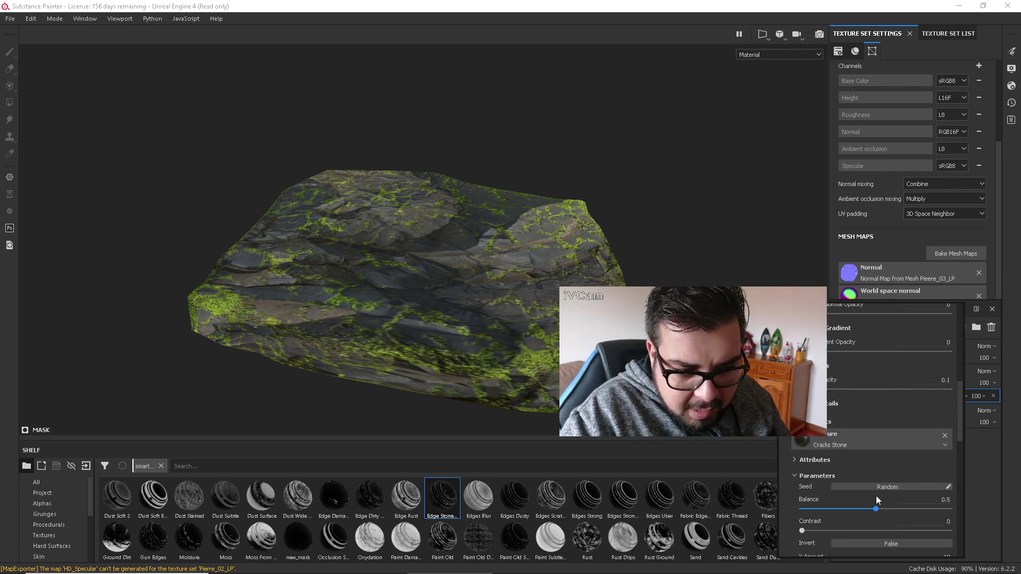
scroll(876, 495, "down", 3)
scroll(875, 496, "down", 3)
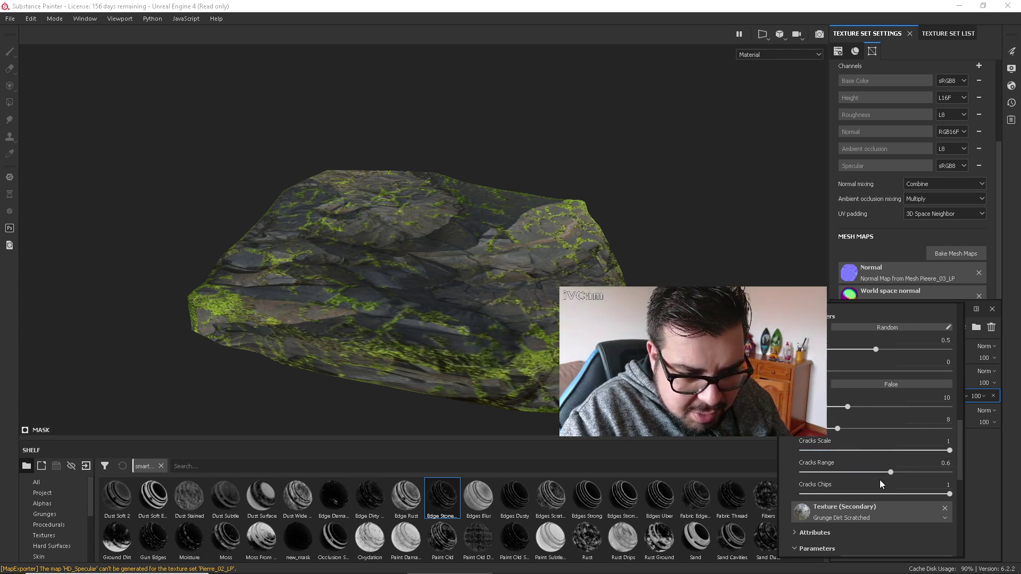
scroll(880, 480, "down", 2)
scroll(880, 480, "down", 3)
scroll(880, 480, "up", 1)
scroll(880, 480, "down", 5)
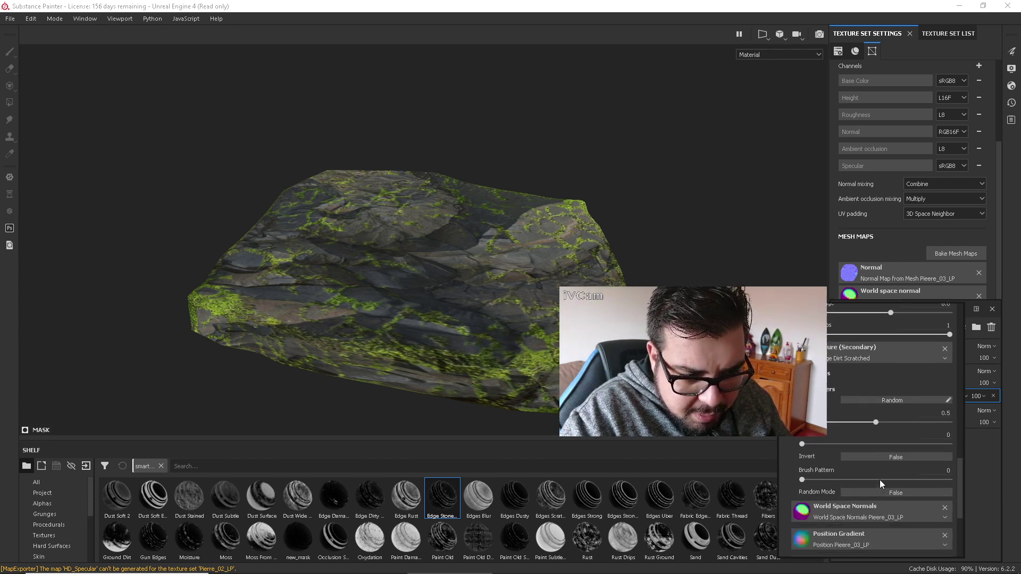
scroll(879, 480, "up", 5)
left_click(702, 254)
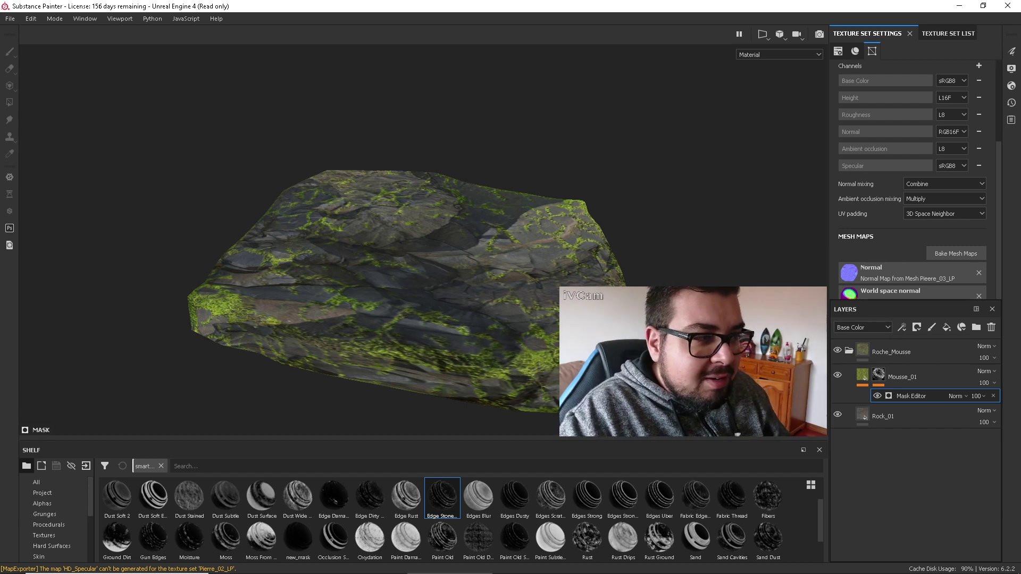
right_click_drag(676, 289, 668, 284, "alt")
left_click_drag(668, 282, 554, 314, "alt")
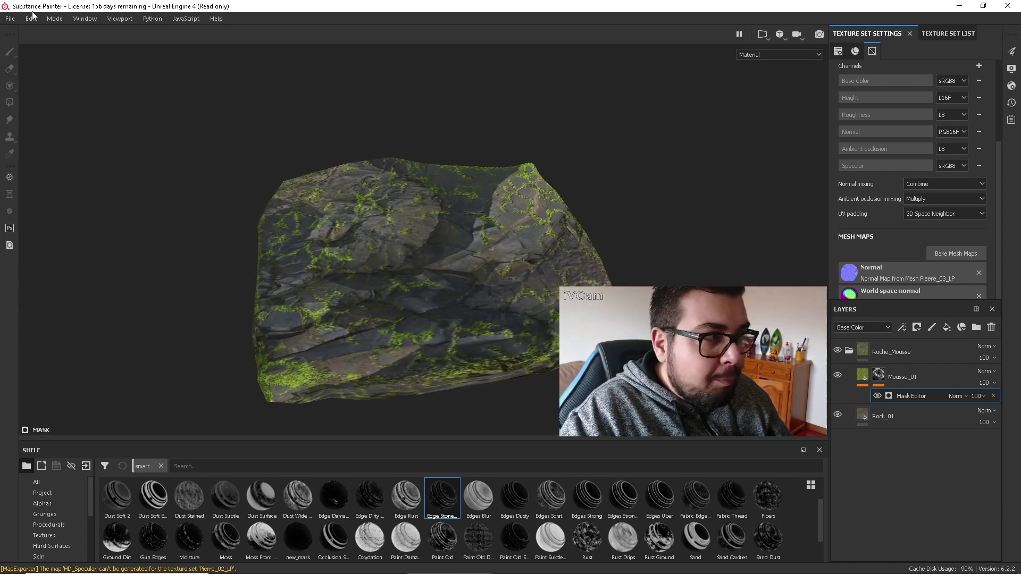
Save the project under a new name as Pierre_03.spp in the Pierres folder
left_click(9, 18)
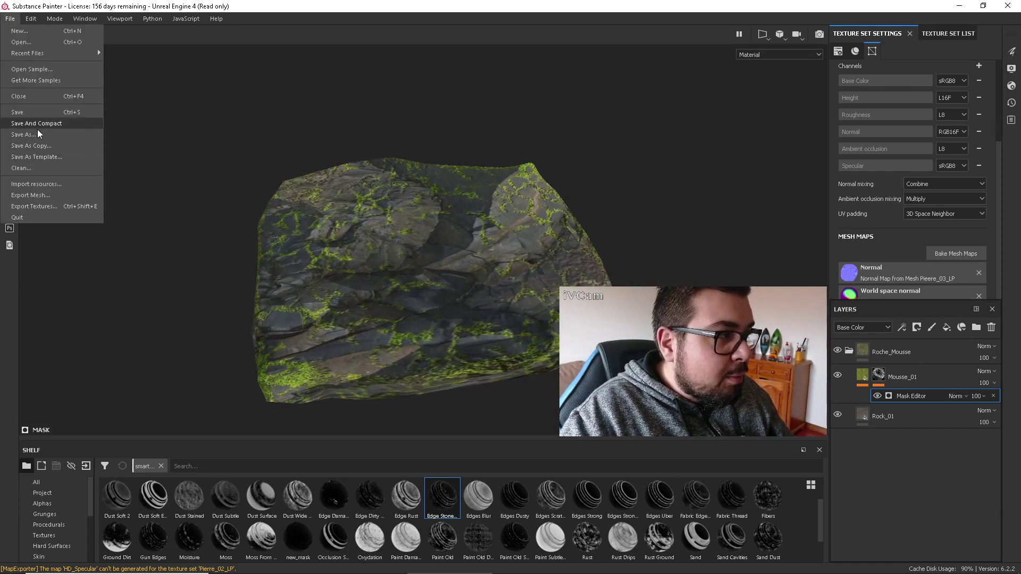
left_click(31, 134)
left_click(109, 101)
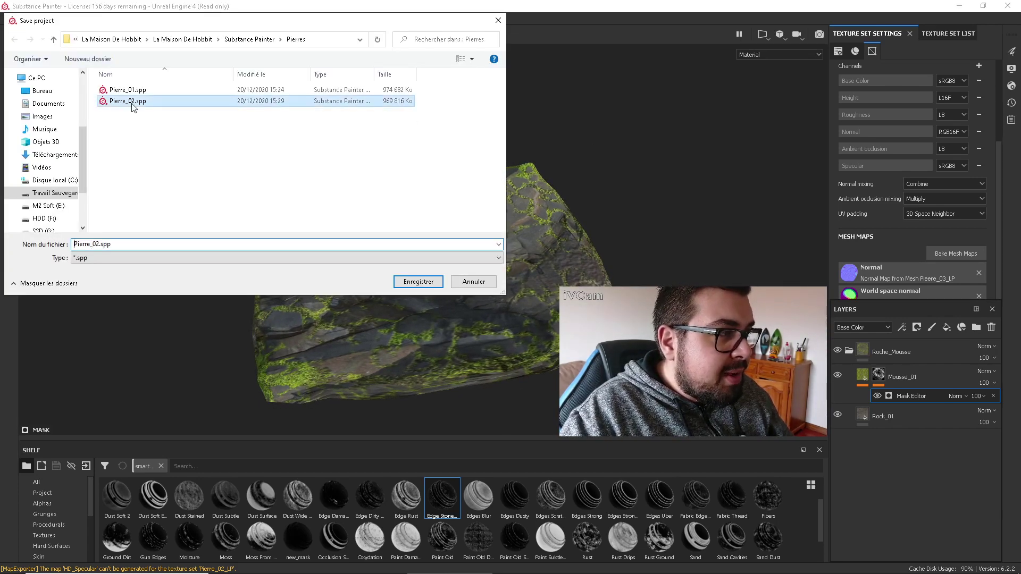
double_click(98, 243)
left_click(99, 243)
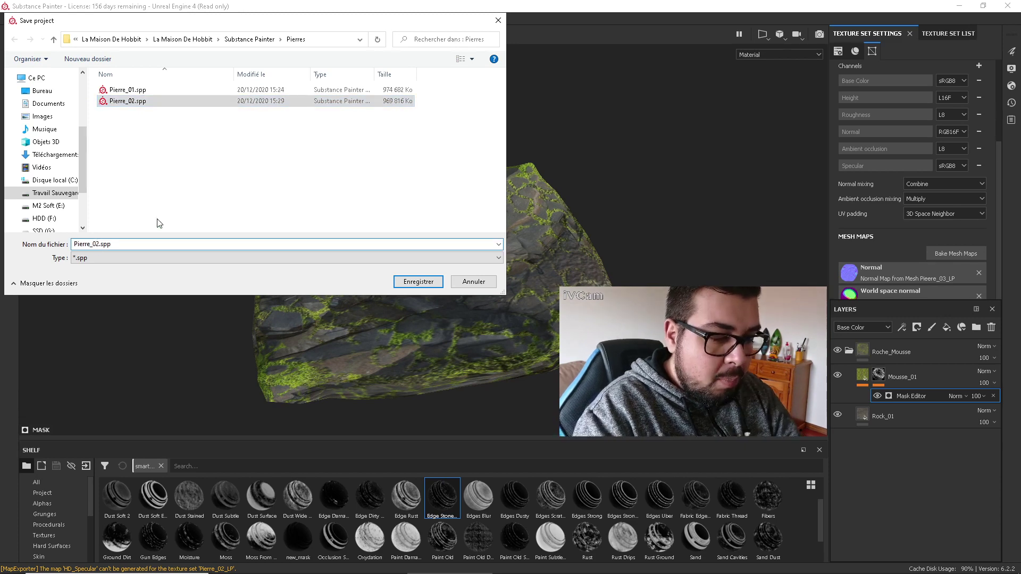
key("BackSpace")
type("3")
key("Return")
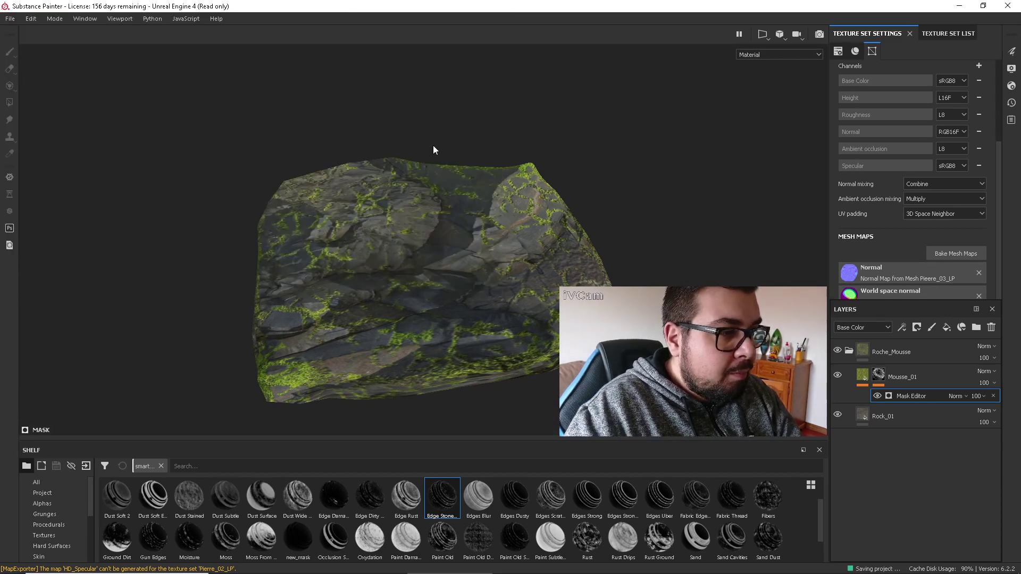
Start a texture export and browse for its output directory to La Maison De Hobbit/Substance Painter/Textures on the Travail Sauvegardé (D:) drive
left_click(10, 18)
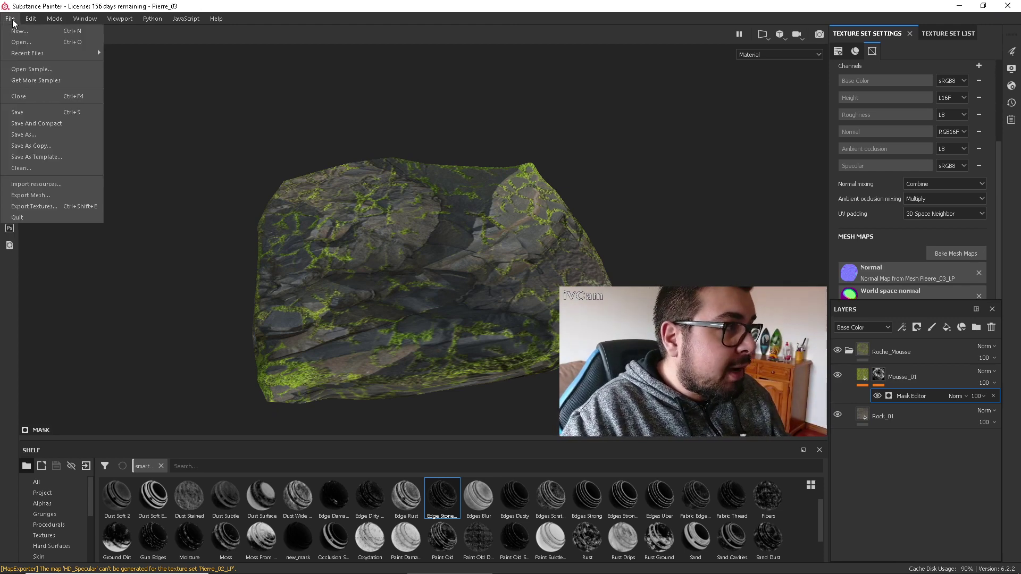
left_click(56, 210)
left_click(553, 158)
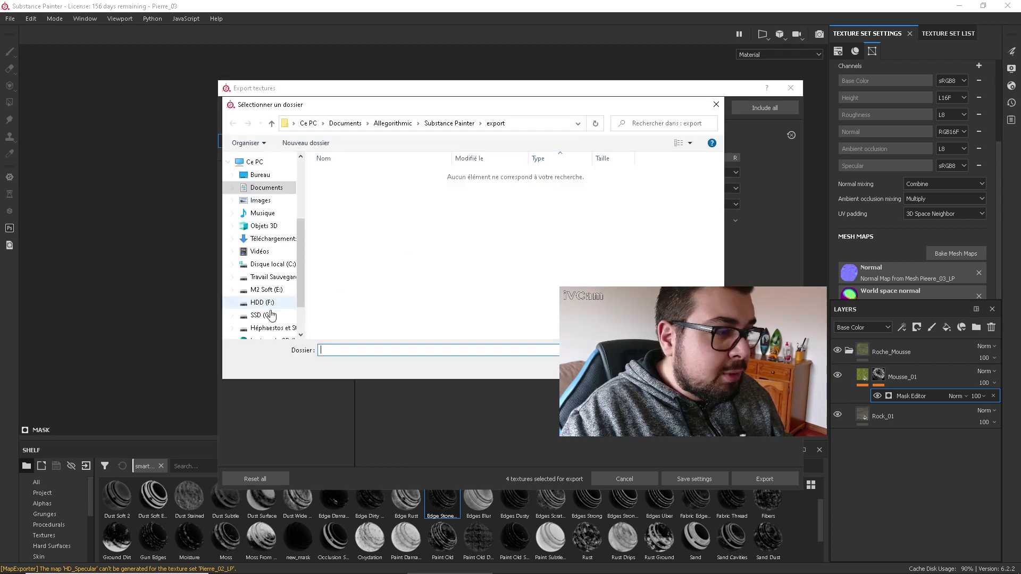
scroll(280, 246, "down", 1)
left_click(276, 248)
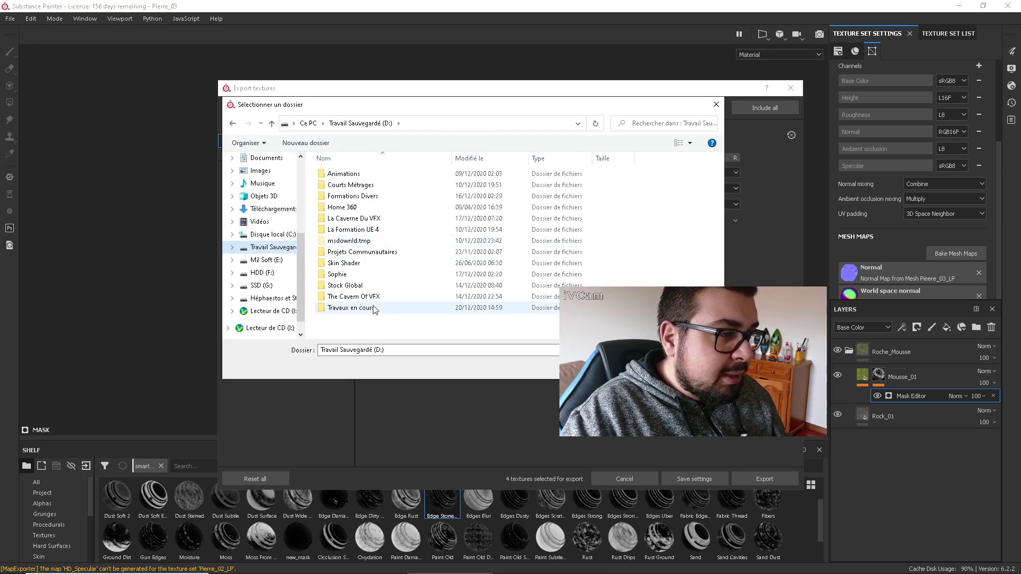
double_click(359, 308)
double_click(361, 197)
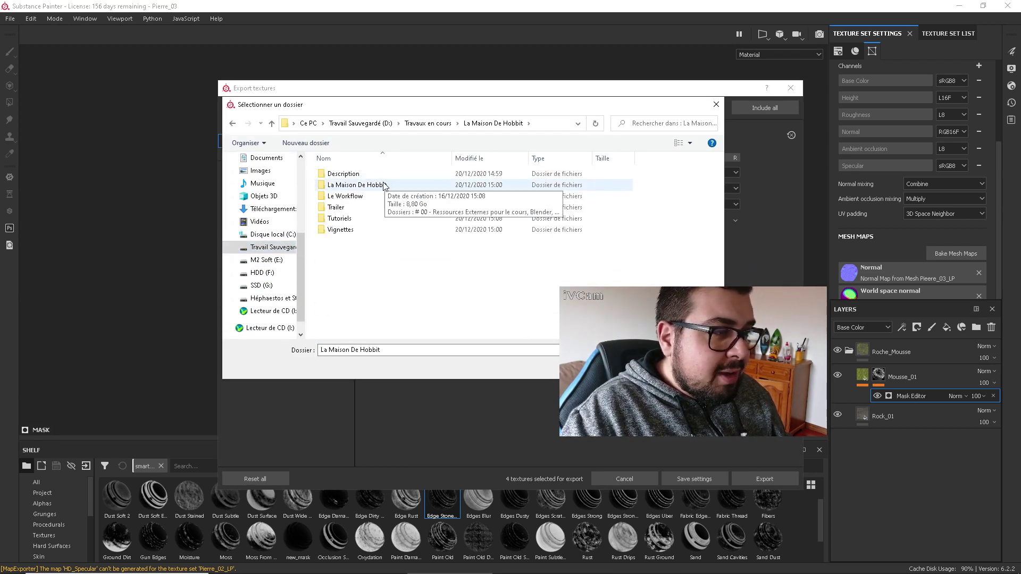
double_click(360, 185)
double_click(355, 196)
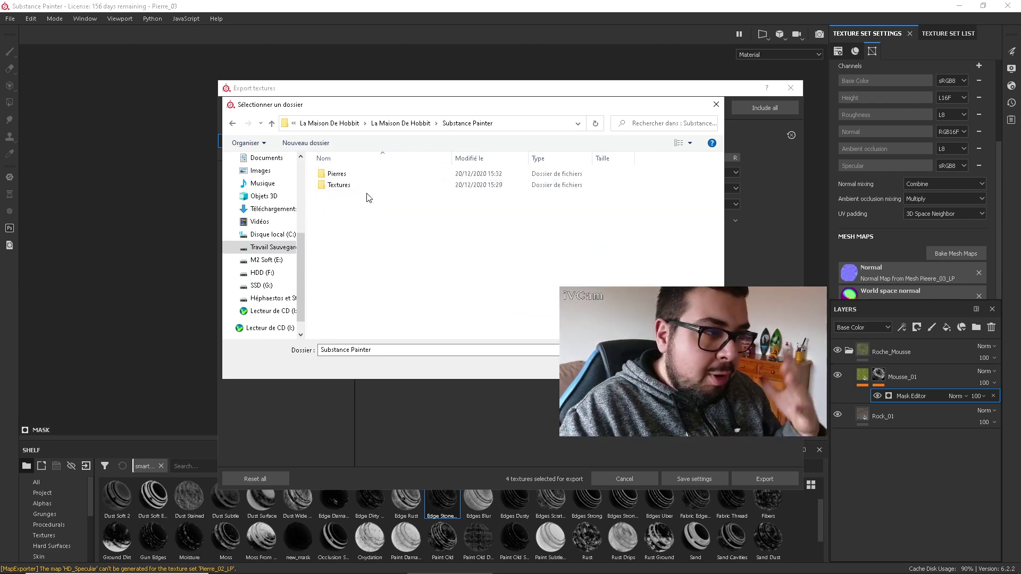
double_click(353, 186)
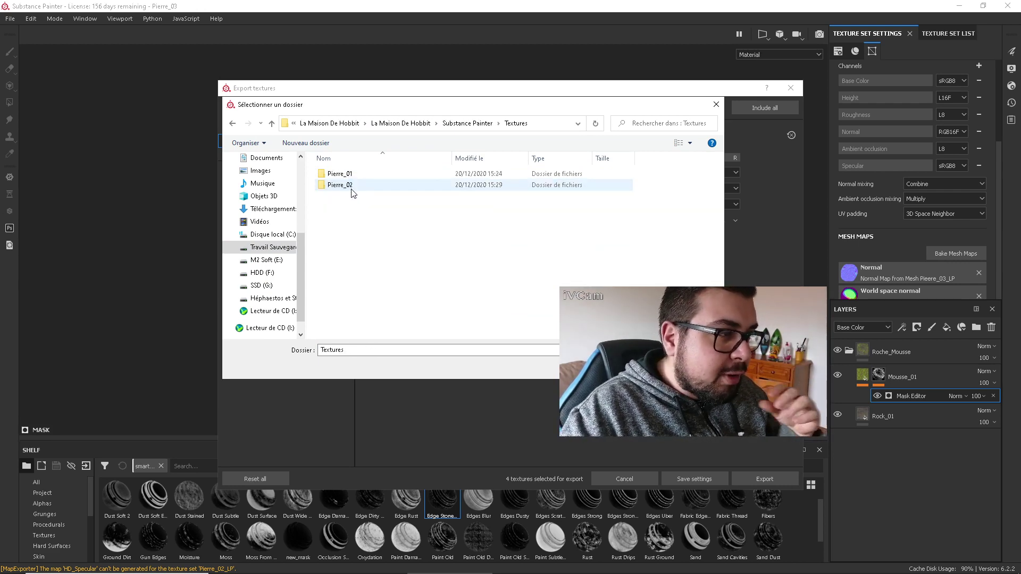
Create a Pierre_03 folder inside Textures and choose it as the export's output directory
left_click(311, 143)
type("Pie")
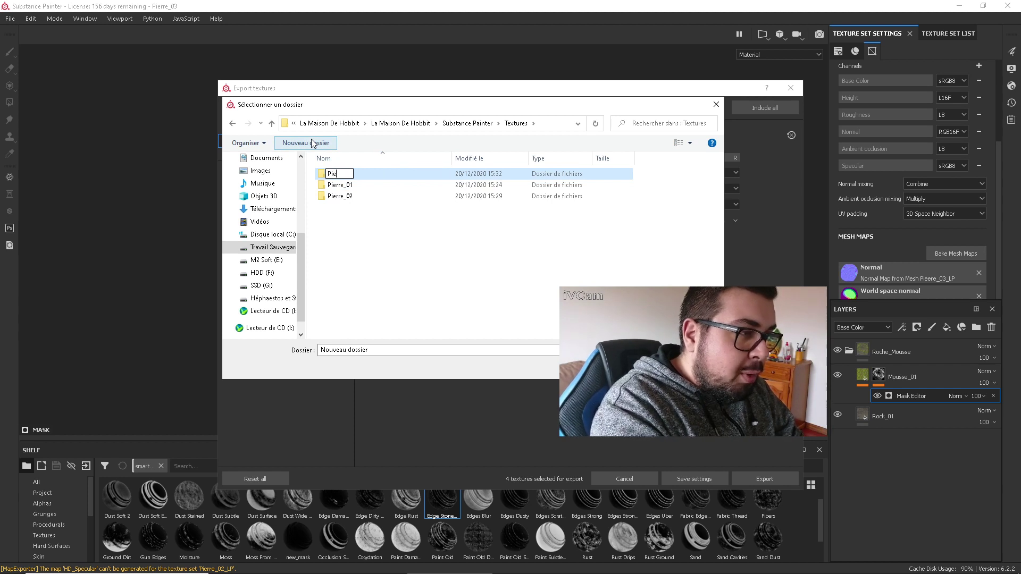
type("rre_03")
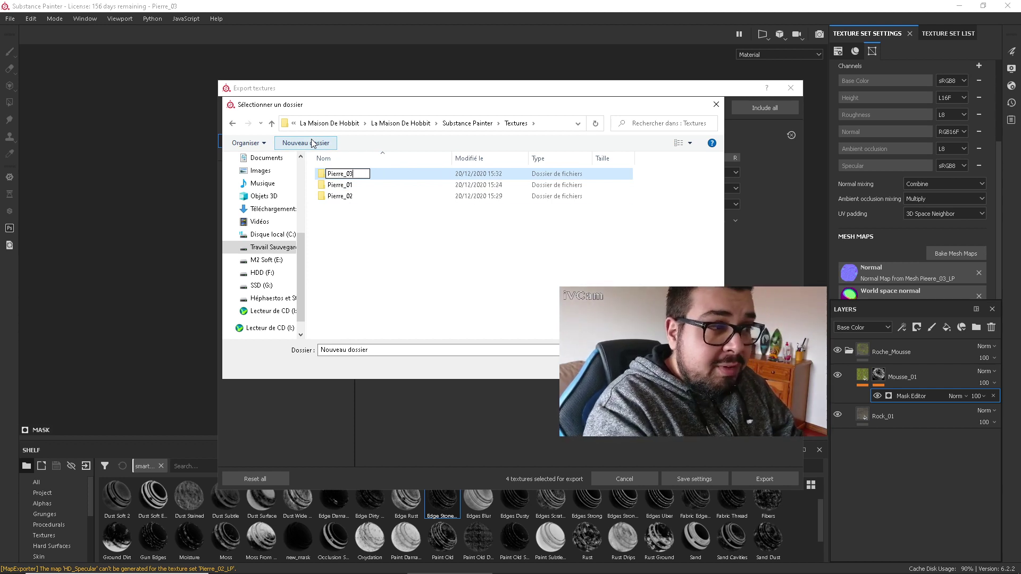
key("Return")
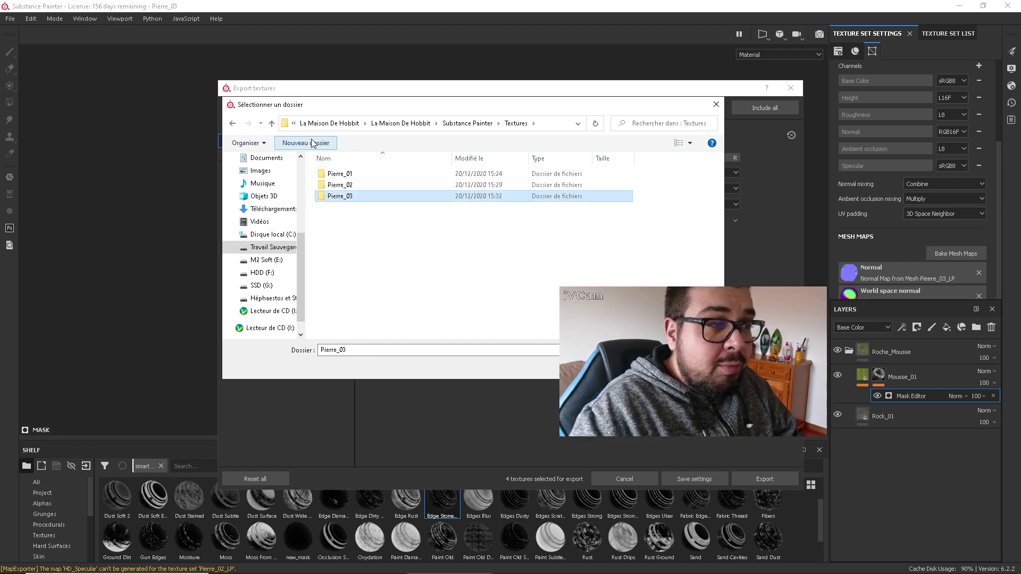
double_click(338, 196)
left_click(635, 367)
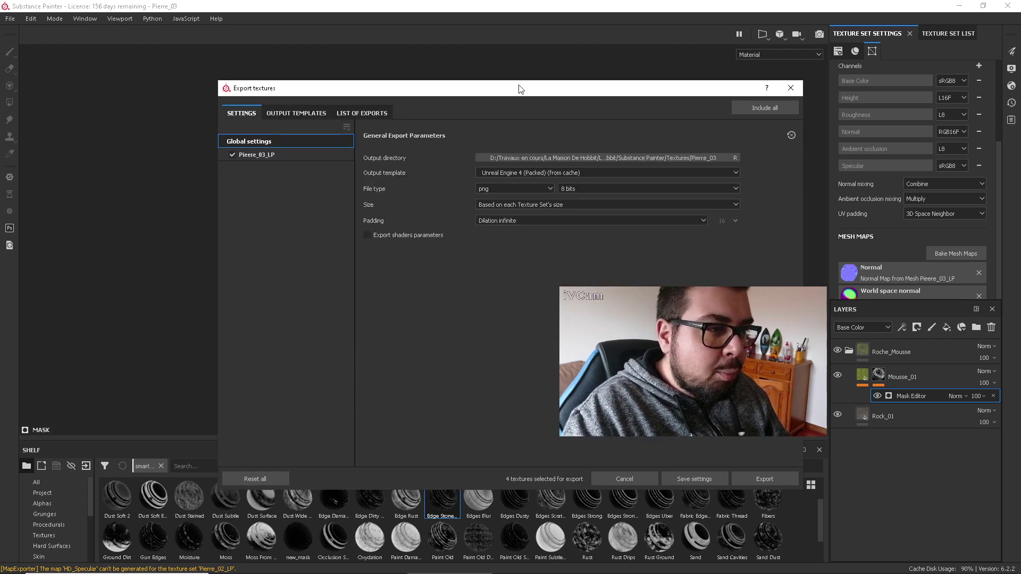
Set the export file type to Based on output template and the size to 1024, and export the textures
left_click(544, 190)
left_click(539, 190)
left_click(539, 190)
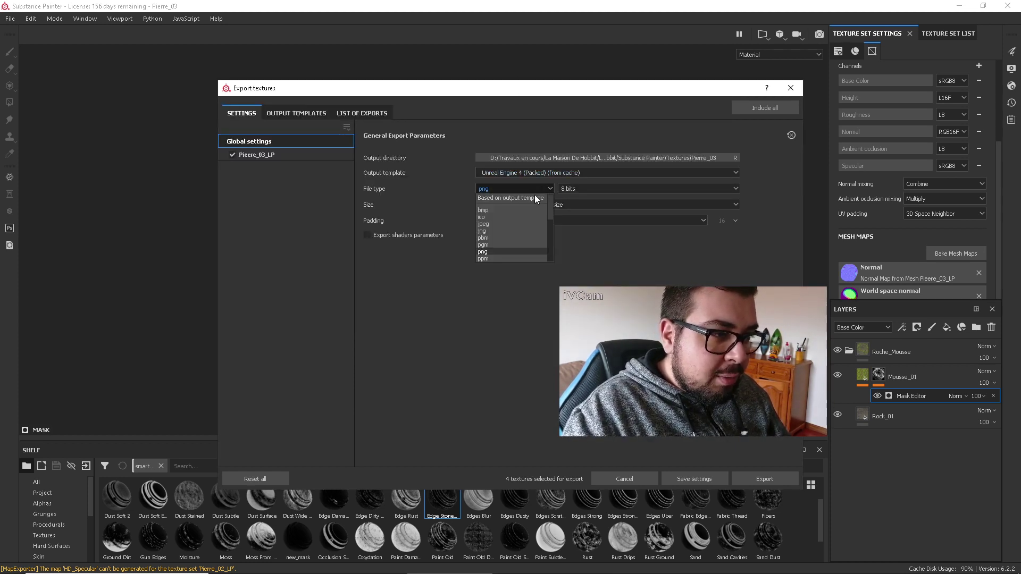
left_click(535, 198)
left_click(576, 206)
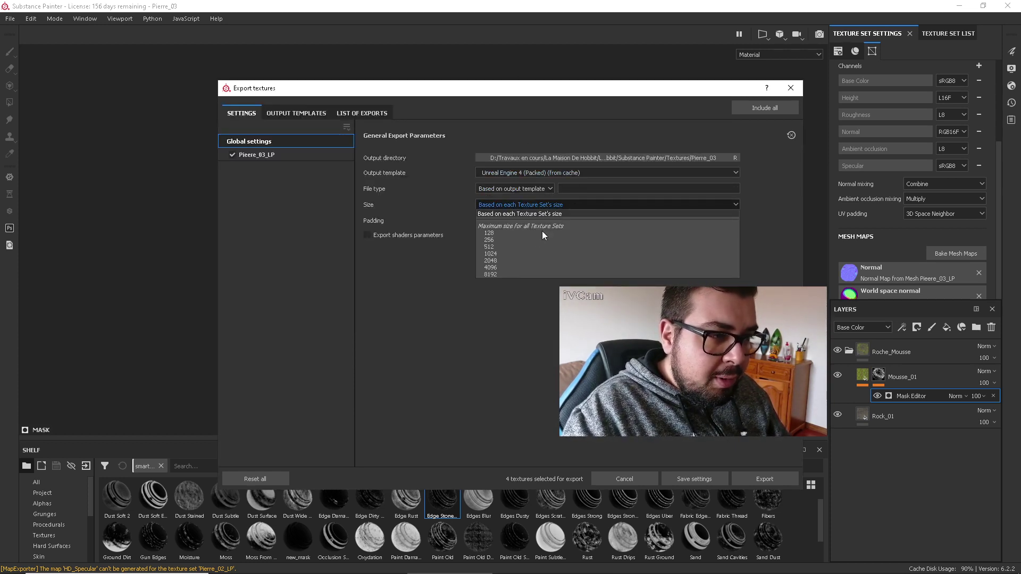
left_click(509, 251)
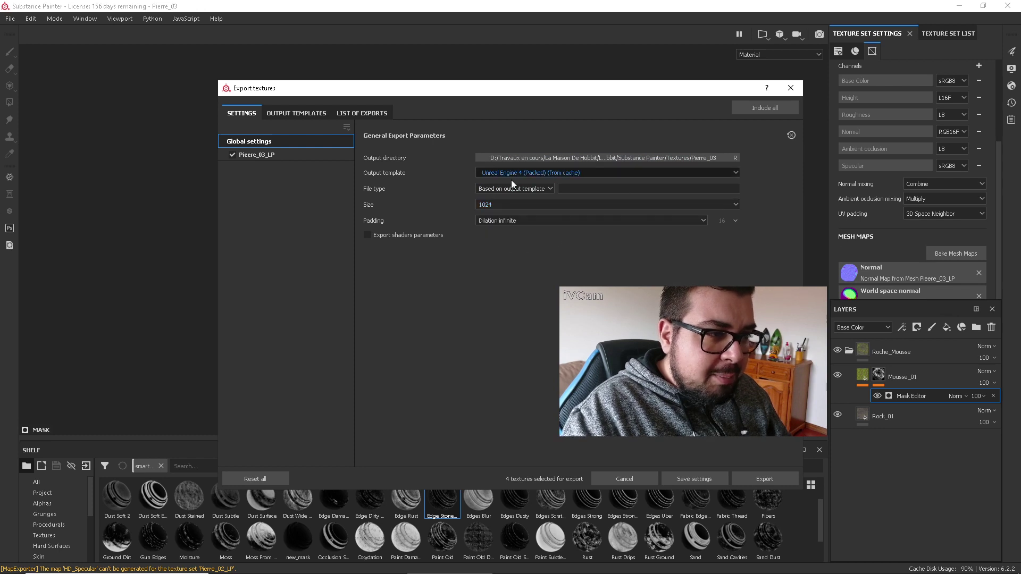
left_click(767, 478)
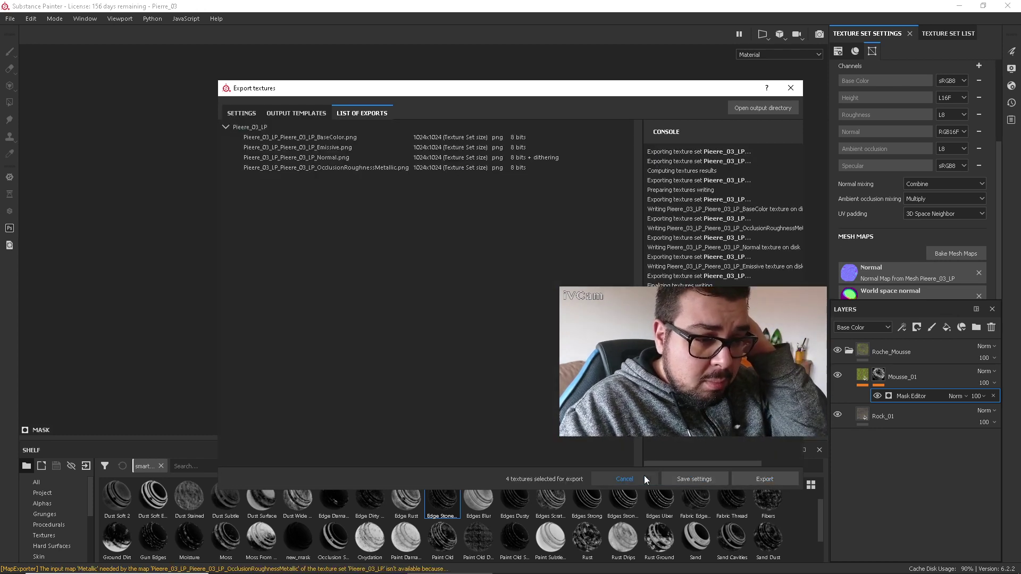
Switch the output template to Custom UE4 & Blender and export the Pierre_03 textures again
left_click(298, 112)
left_click(245, 113)
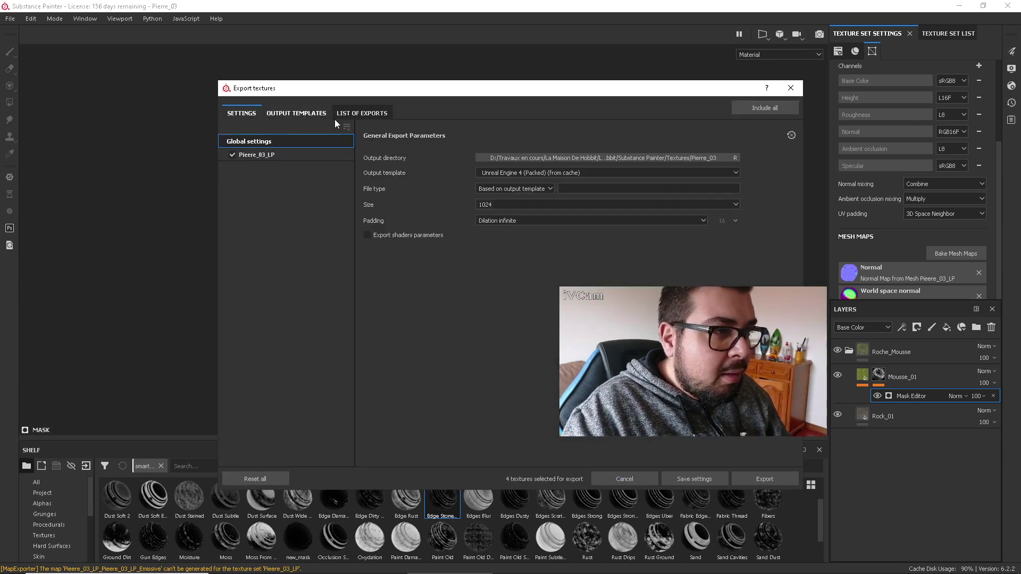
left_click(550, 174)
scroll(532, 213, "down", 2)
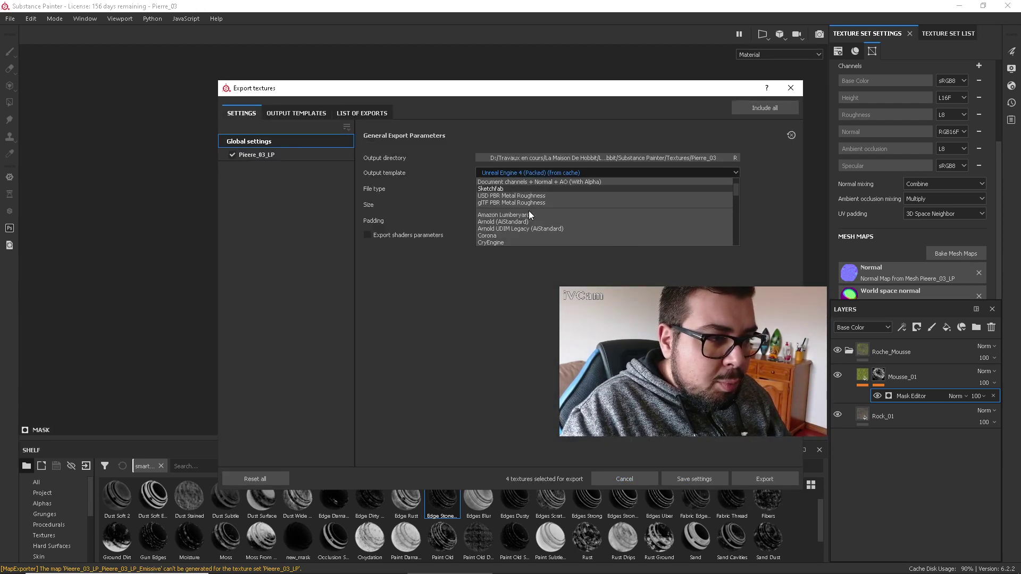
left_click(516, 232)
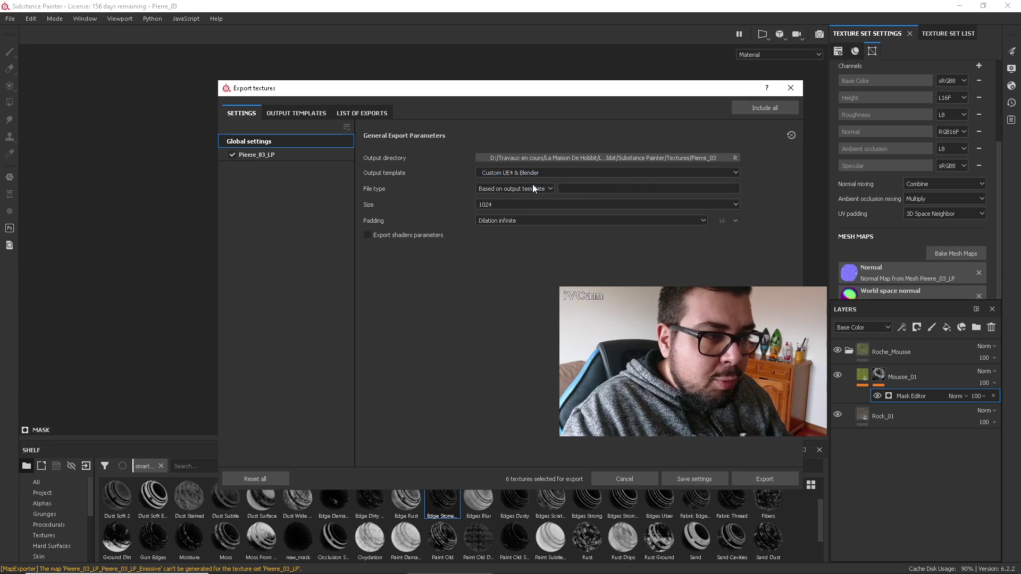
left_click(789, 485)
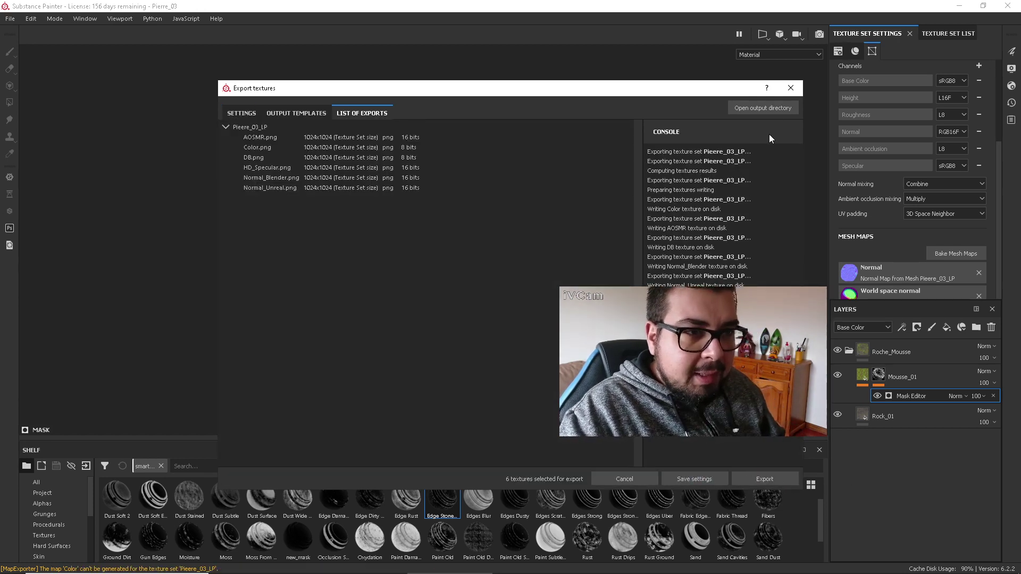
Create a new project from Pierre_04_LP.fbx at 1024 document resolution, discarding the unsaved changes in the Pierre_03 project
left_click(790, 88)
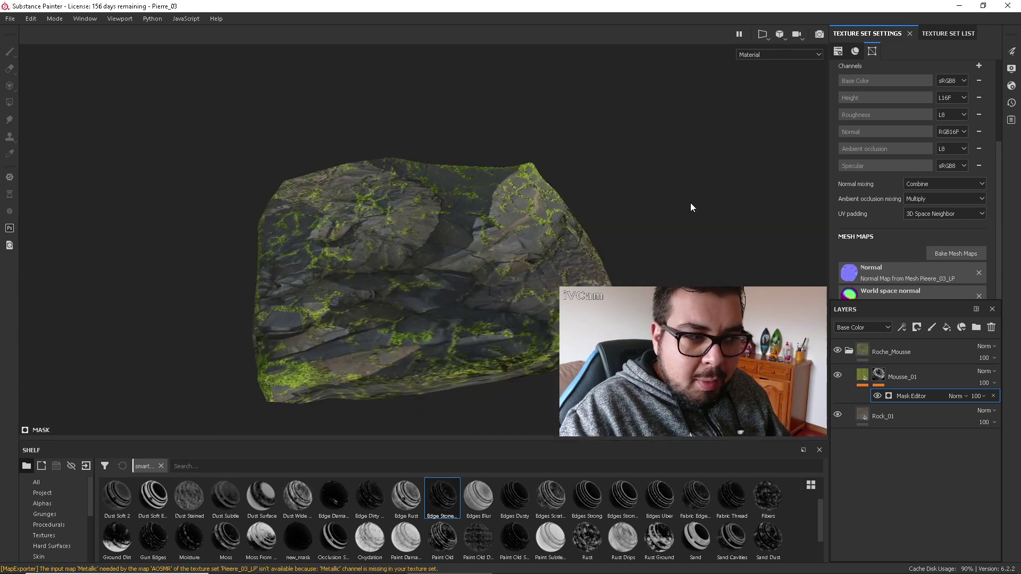
left_click(11, 18)
left_click(12, 19)
key("ctrl+n")
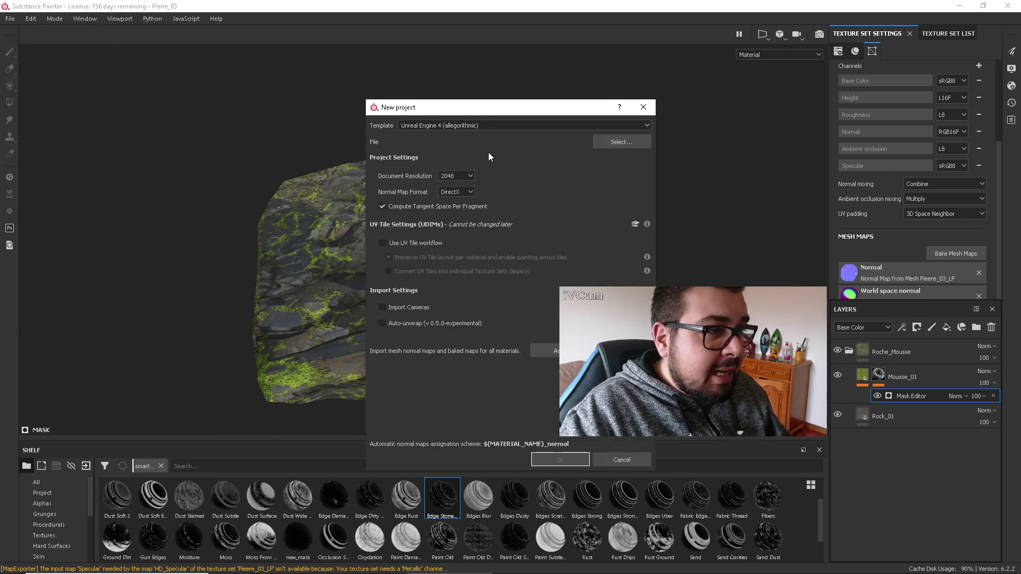
left_click(619, 141)
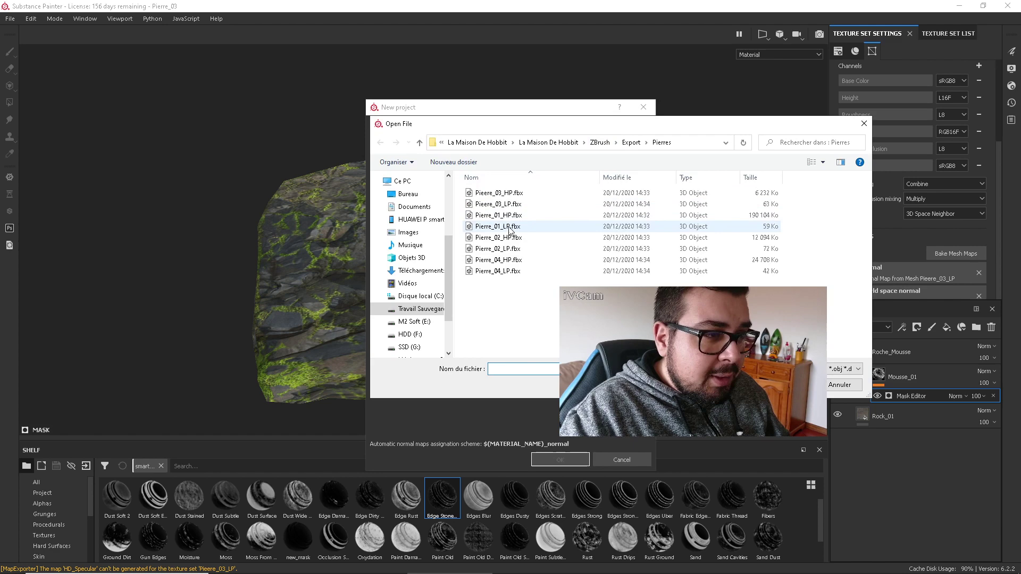
double_click(499, 271)
left_click(451, 175)
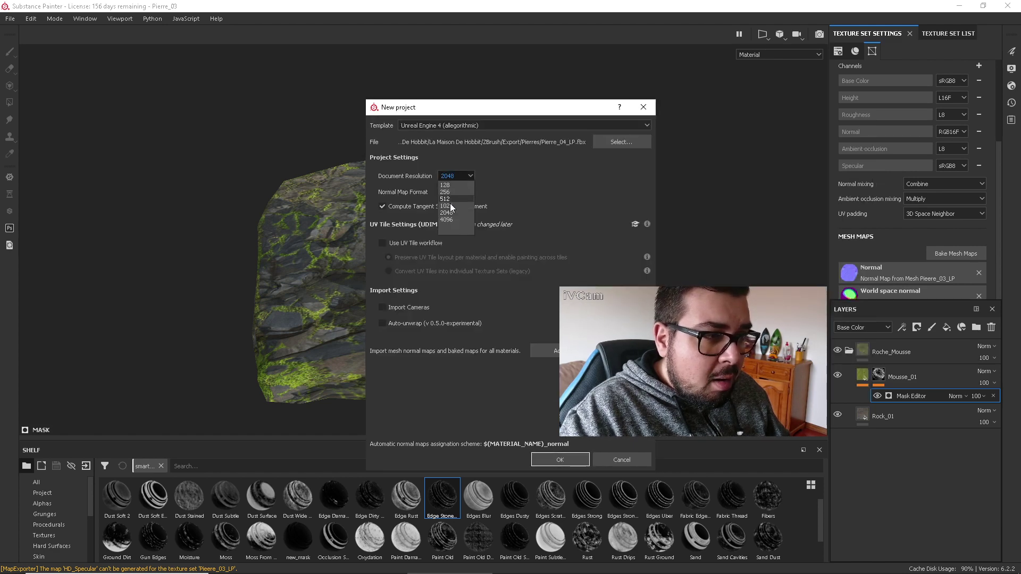
left_click(449, 206)
left_click(560, 460)
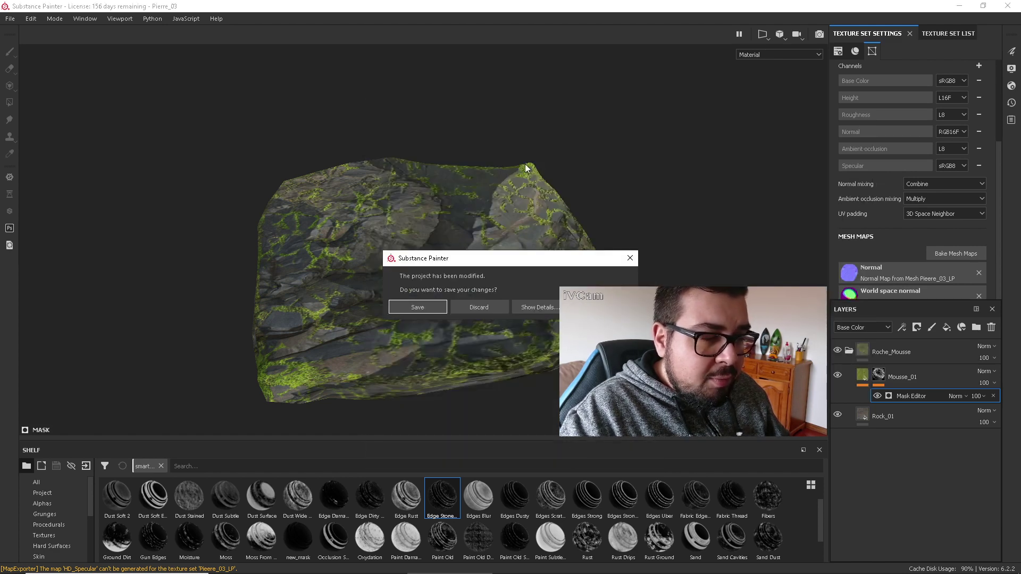
left_click(481, 306)
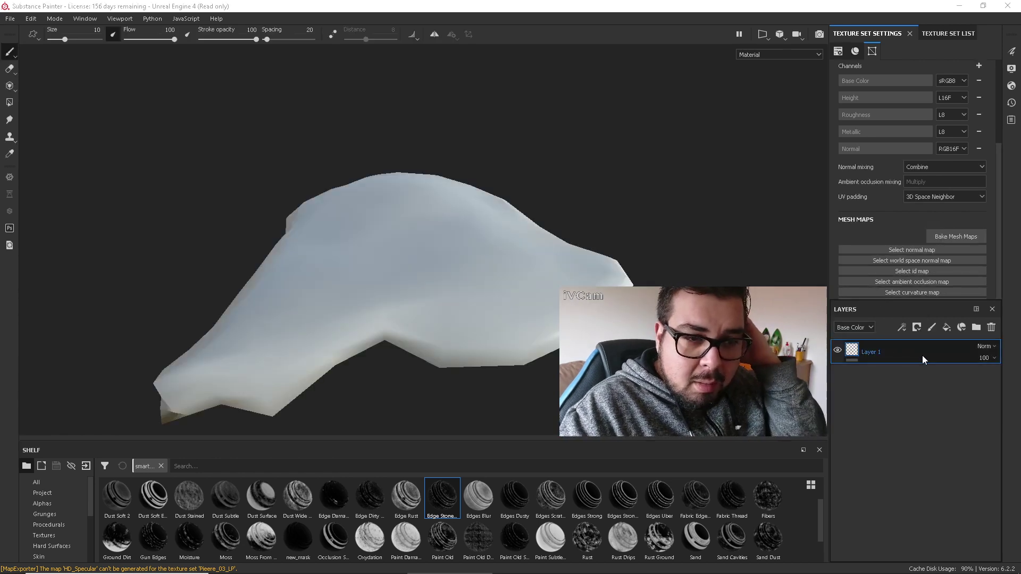
Delete the default layer, and replace the Metallic channel with Ambient occlusion and Specular channels in the texture set
left_click(991, 326)
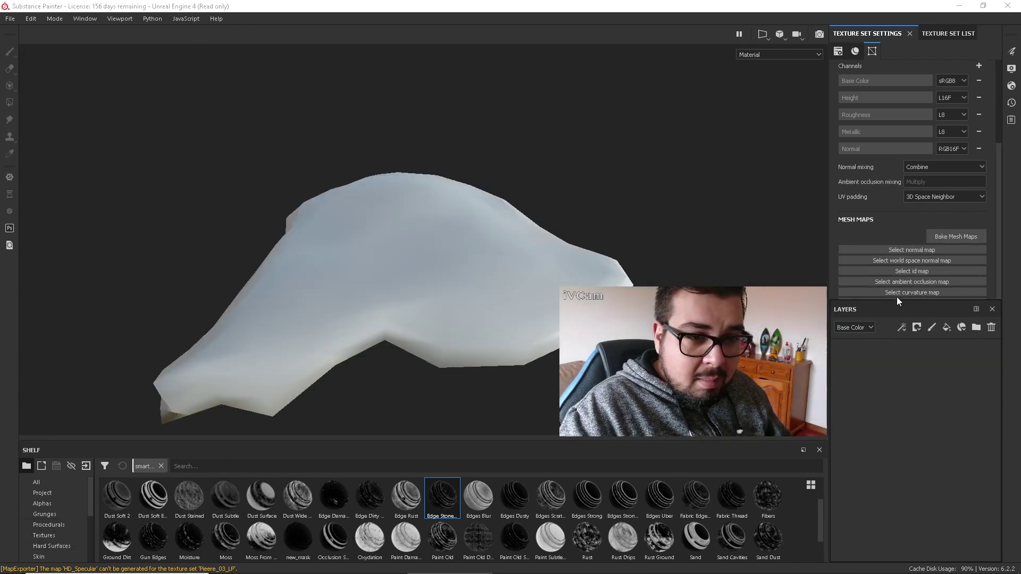
left_click(979, 132)
left_click(979, 66)
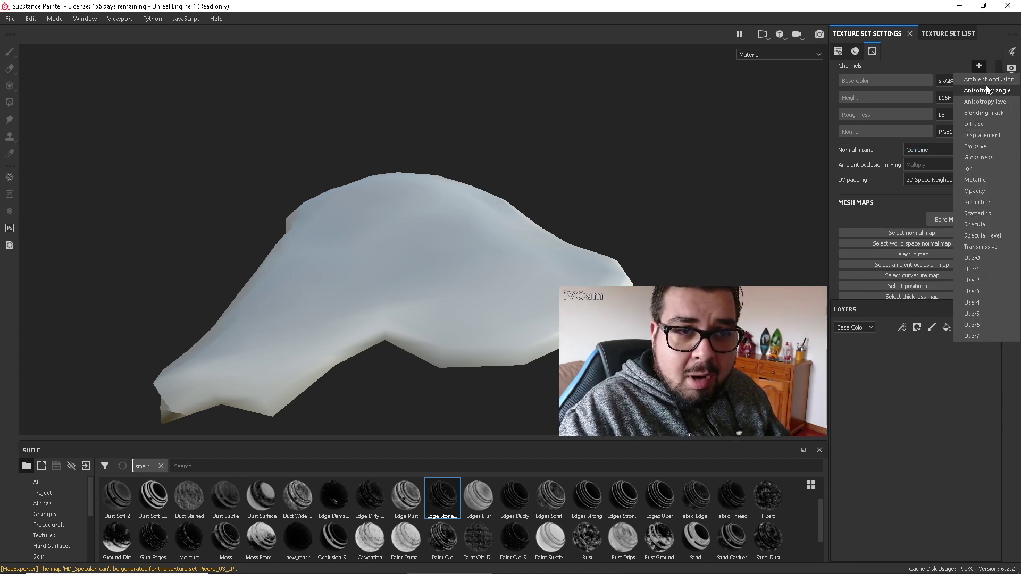
left_click(990, 79)
left_click(979, 66)
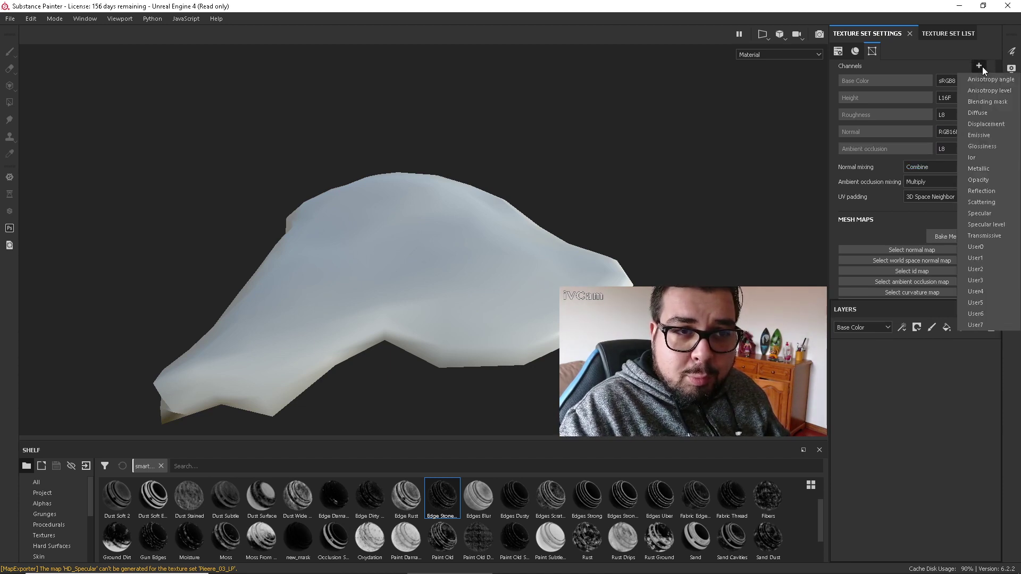
left_click(987, 212)
Bake all mesh maps except ID at 1024 output size, using Pierre_04_HP.fbx as the high definition mesh
left_click(972, 254)
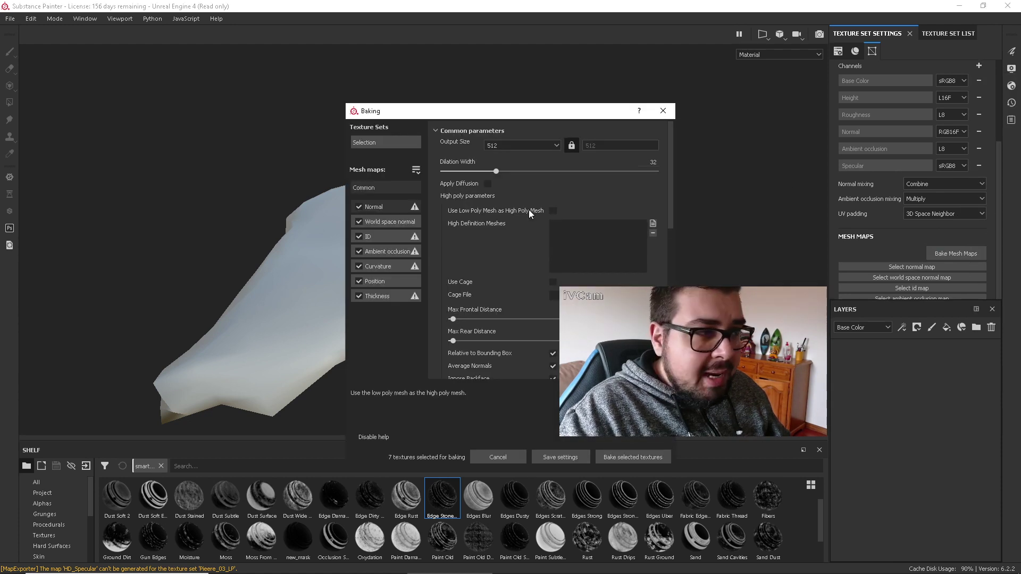
left_click(357, 237)
left_click(558, 146)
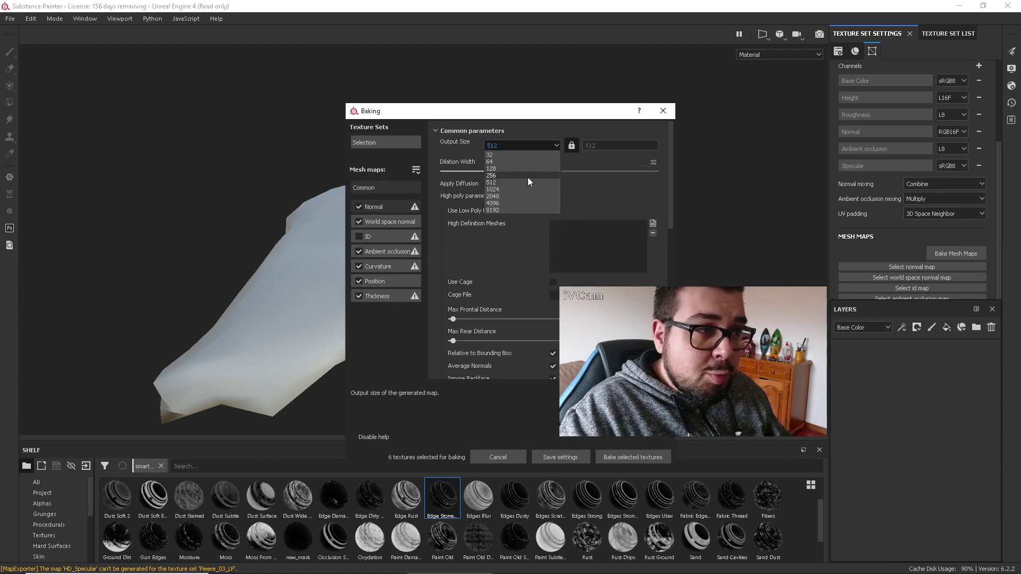
left_click(510, 190)
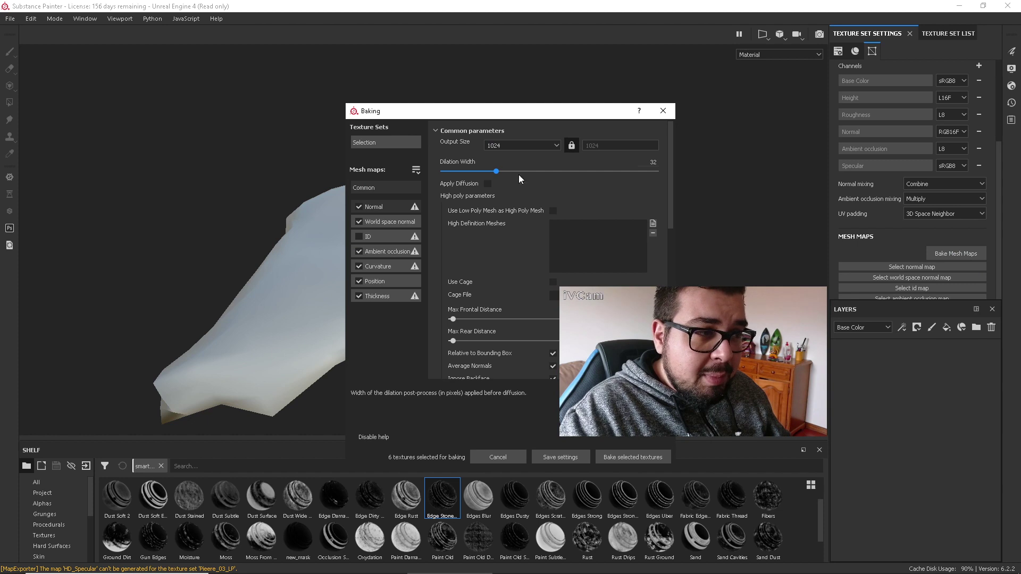
left_click(653, 224)
left_click(482, 265)
double_click(481, 265)
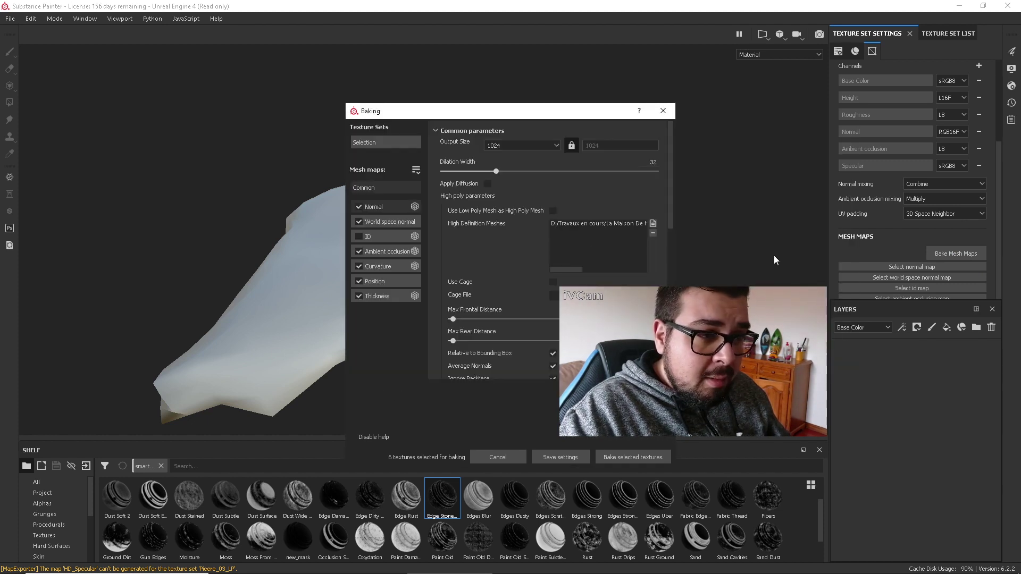
left_click(649, 455)
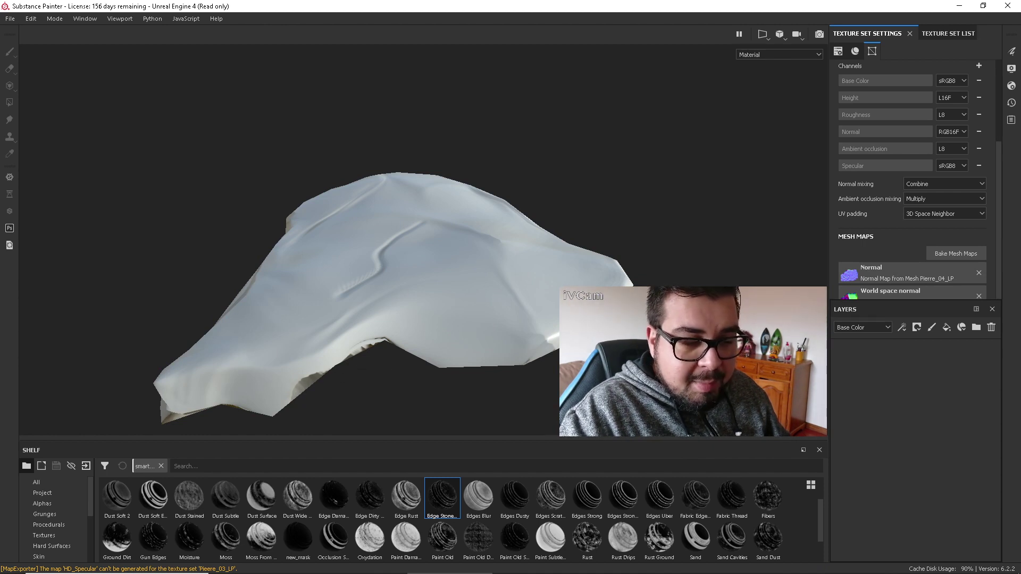
Add the Roche_Mousse smart material to the rock's layer stack
left_click_drag(521, 160, 521, 195, "alt")
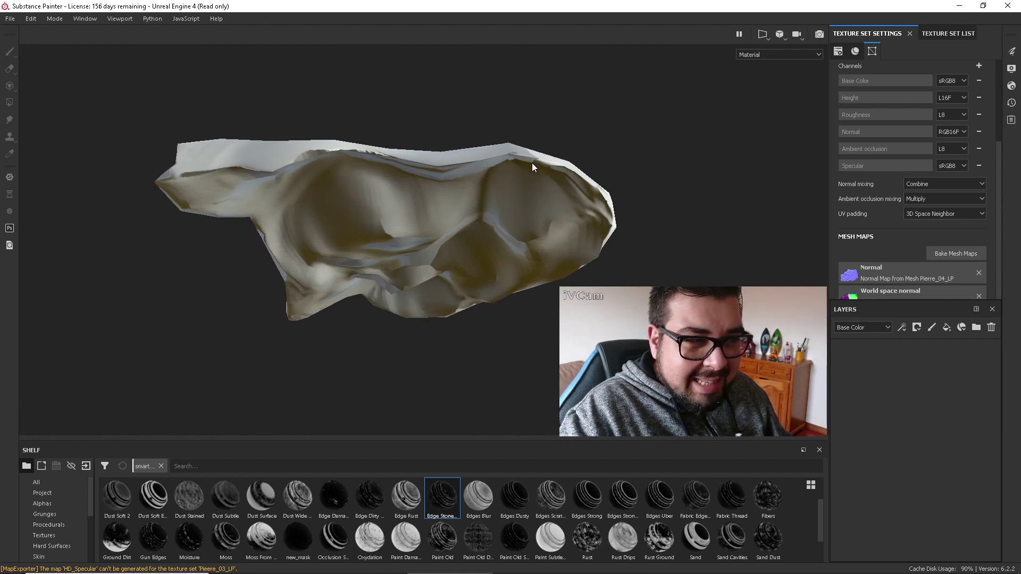
left_click_drag(532, 165, 515, 258, "alt")
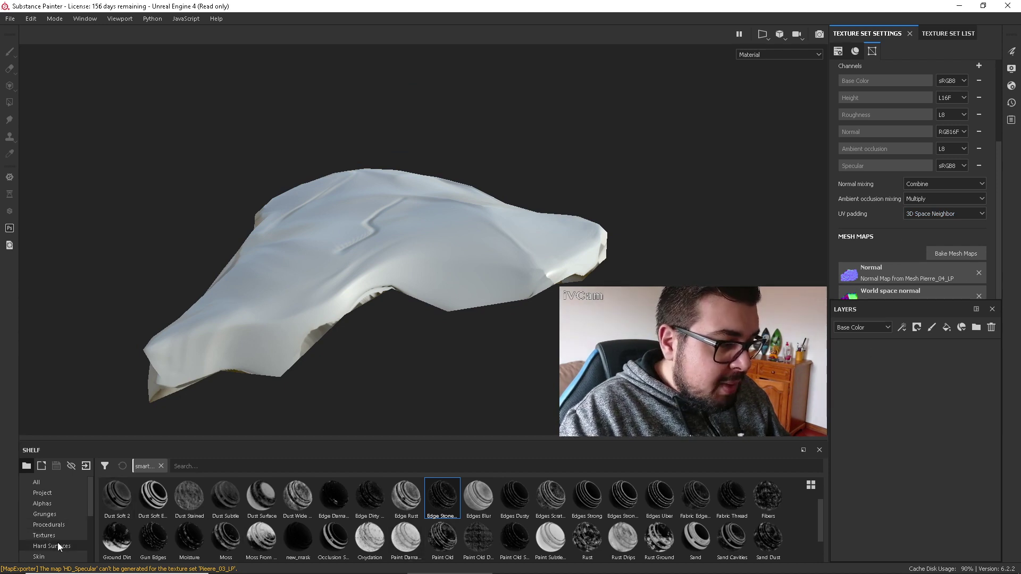
scroll(55, 537, "down", 3)
left_click(60, 527)
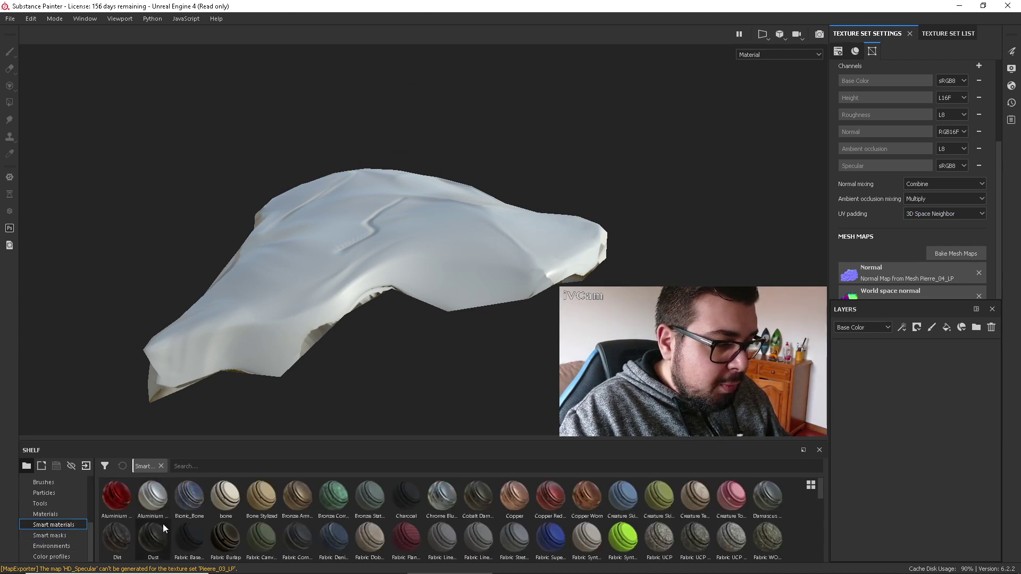
scroll(175, 529, "down", 8)
left_click_drag(153, 532, 882, 409)
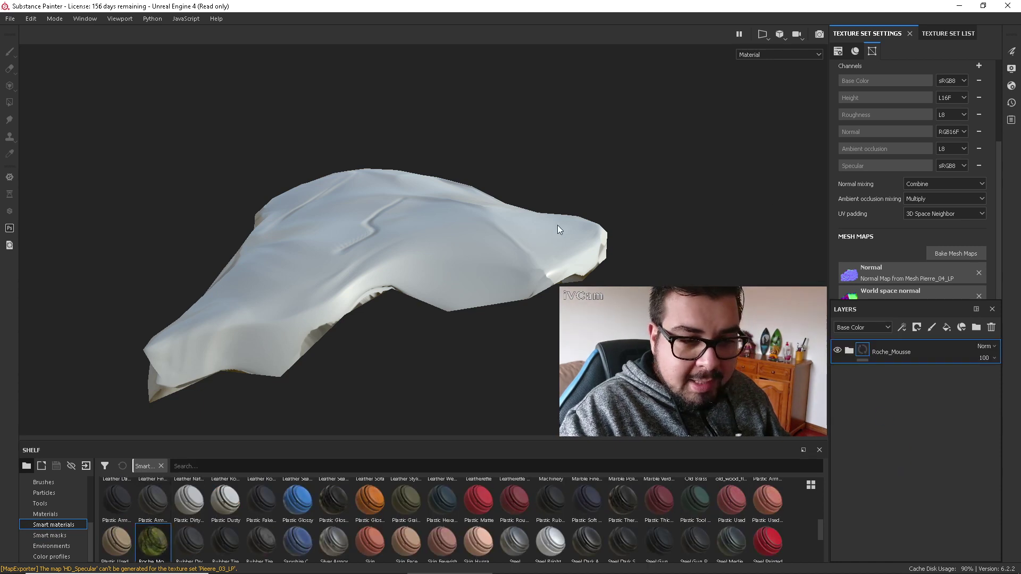
Expand the Roche_Mousse group and add a black mask to its Mousse_01 layer
left_click(850, 350)
left_click(888, 374)
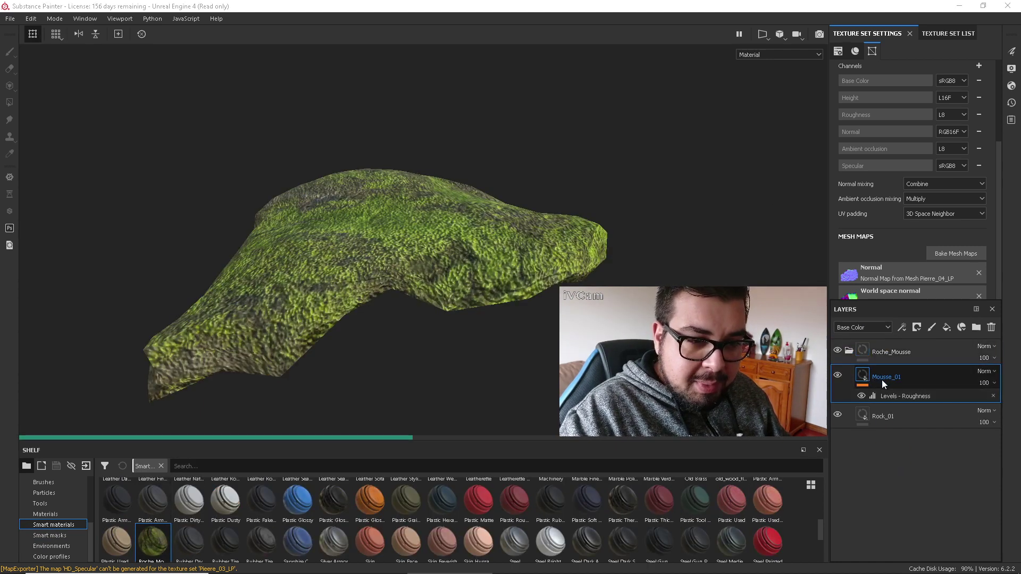
right_click(881, 380)
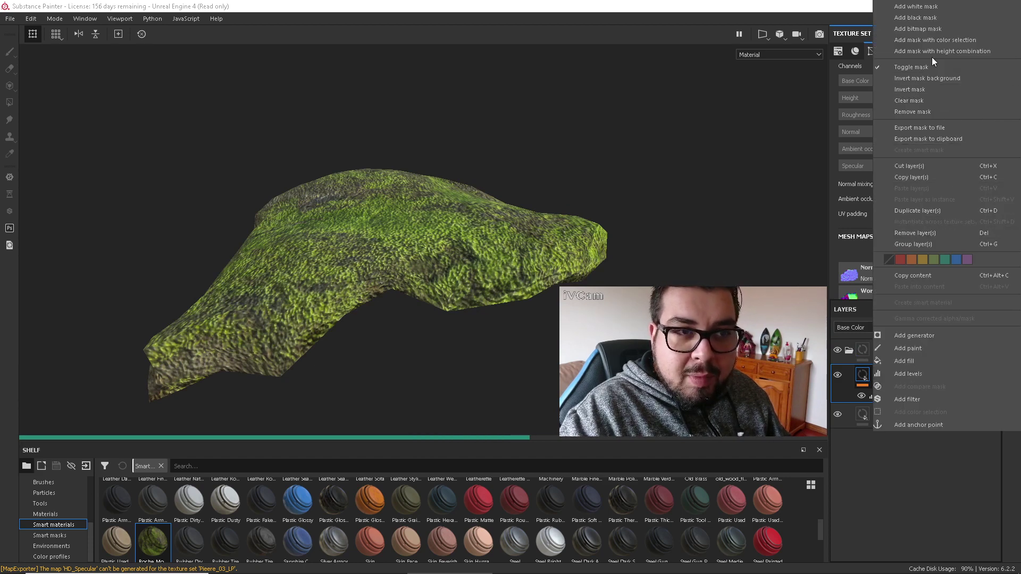
left_click(929, 20)
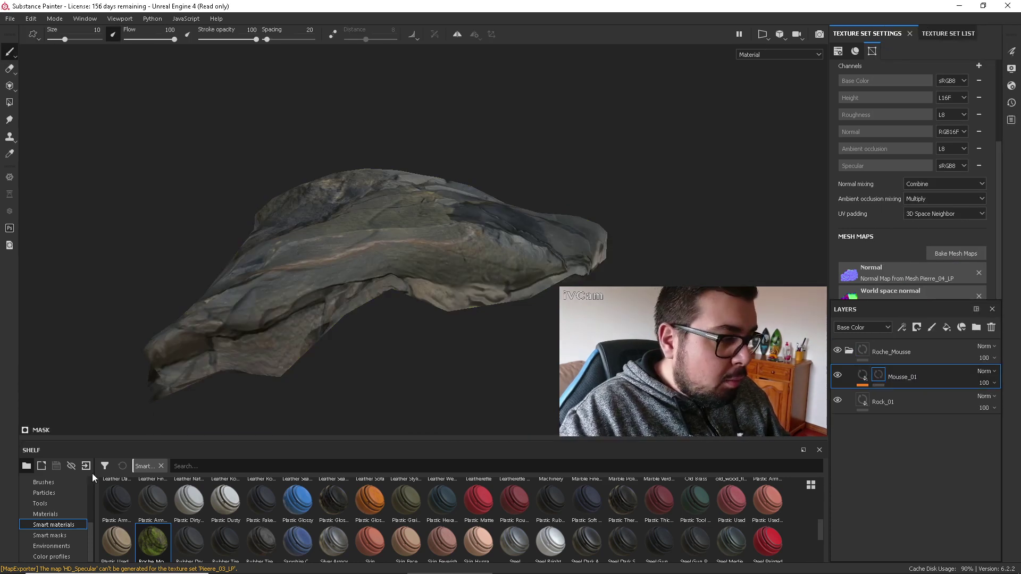
Paint moss into the Mousse_01 mask along the rock's front lower edge with a Watercolor brush at size about 45
scroll(47, 503, "up", 3)
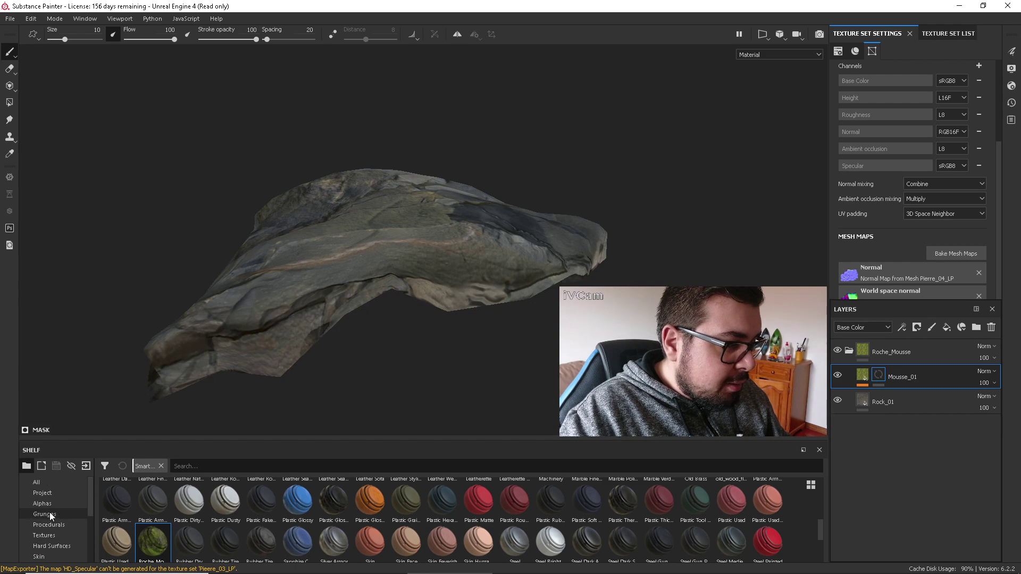
scroll(53, 509, "down", 3)
left_click(44, 546)
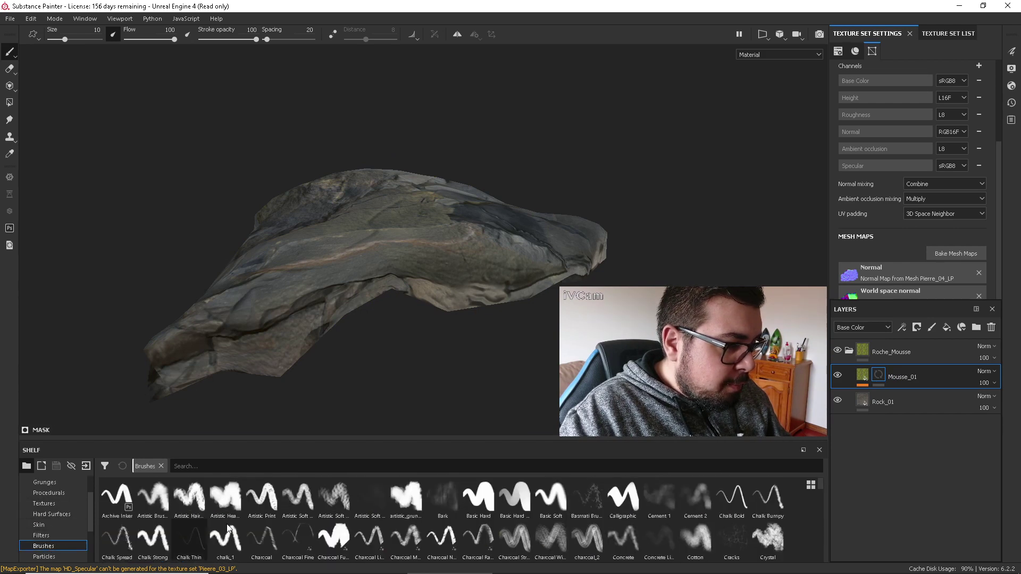
scroll(439, 526, "down", 10)
left_click(554, 495)
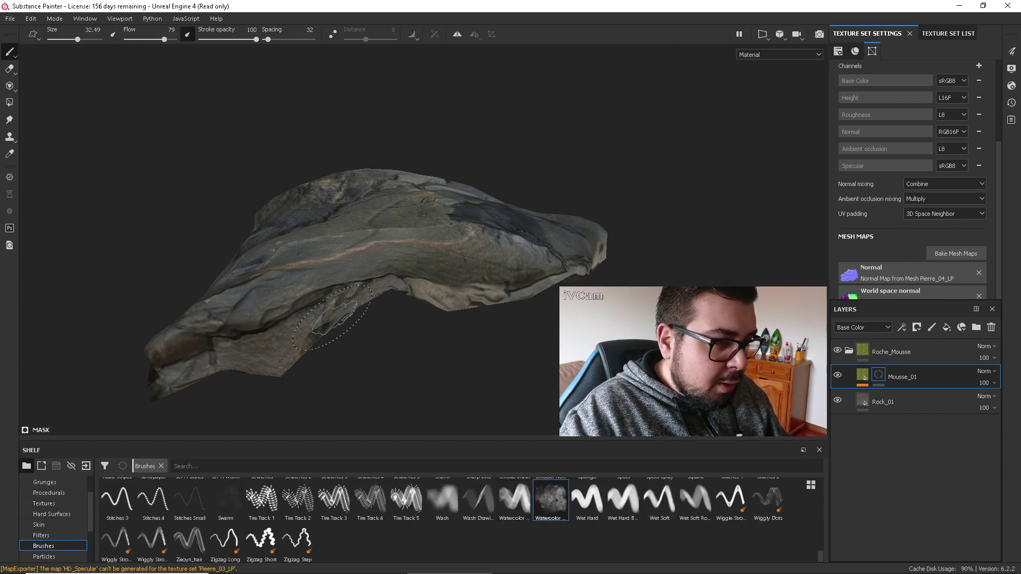
left_click_drag(340, 311, 276, 342)
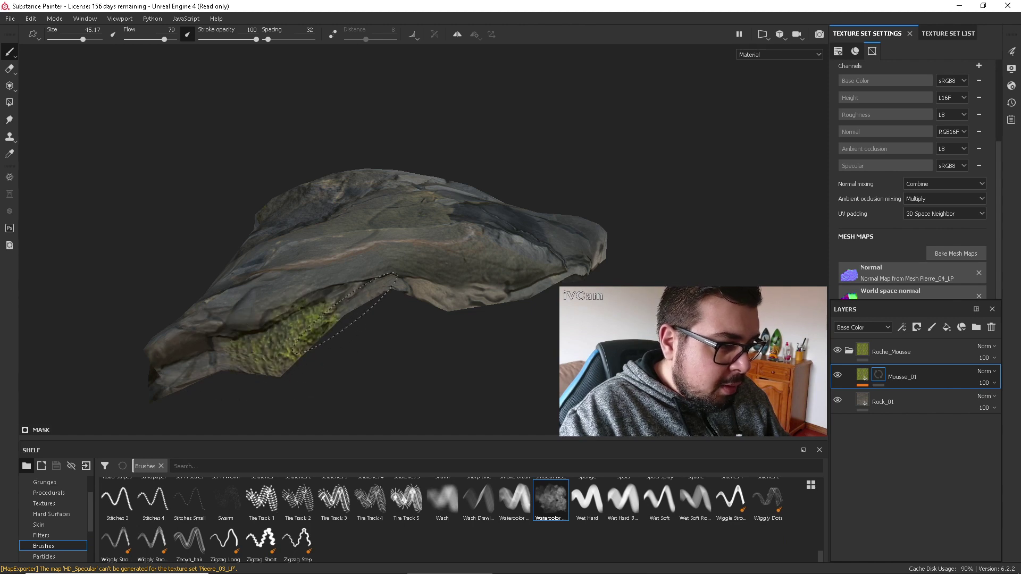
mouse_move(428, 285)
left_mouse_down()
mouse_move(450, 289)
mouse_move(638, 221)
mouse_move(598, 269)
mouse_move(468, 254)
left_mouse_up()
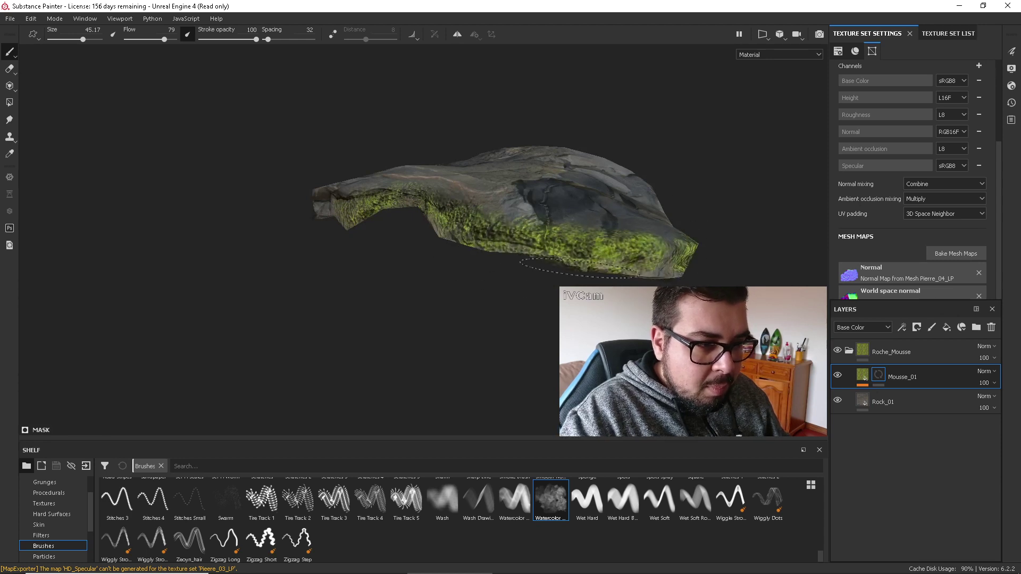
Continue painting moss into the mask around the ends and back lower edge of the rock with the same brush
left_click_drag(665, 275, 418, 260, "alt")
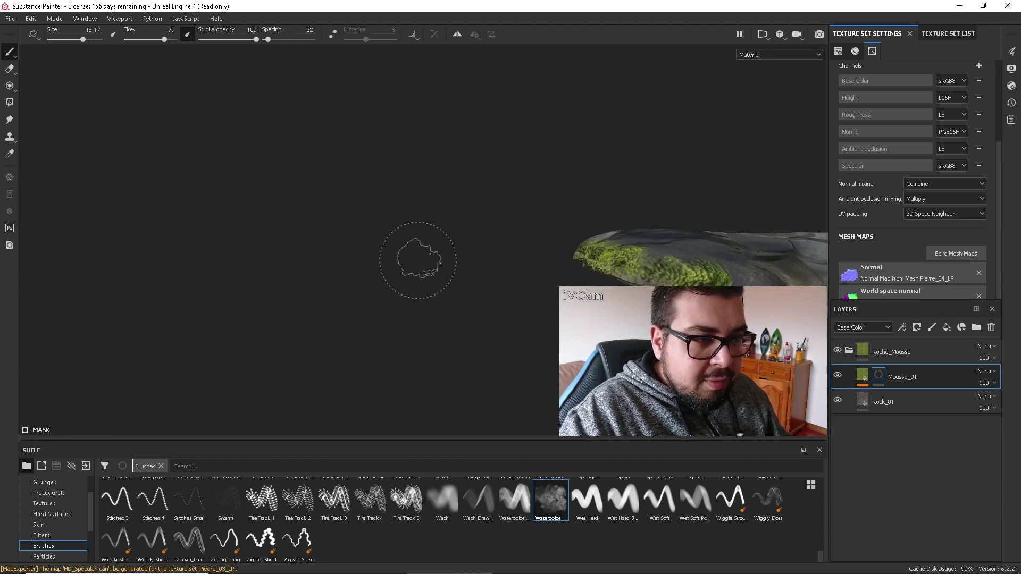
middle_click_drag(578, 276, 462, 259, "alt")
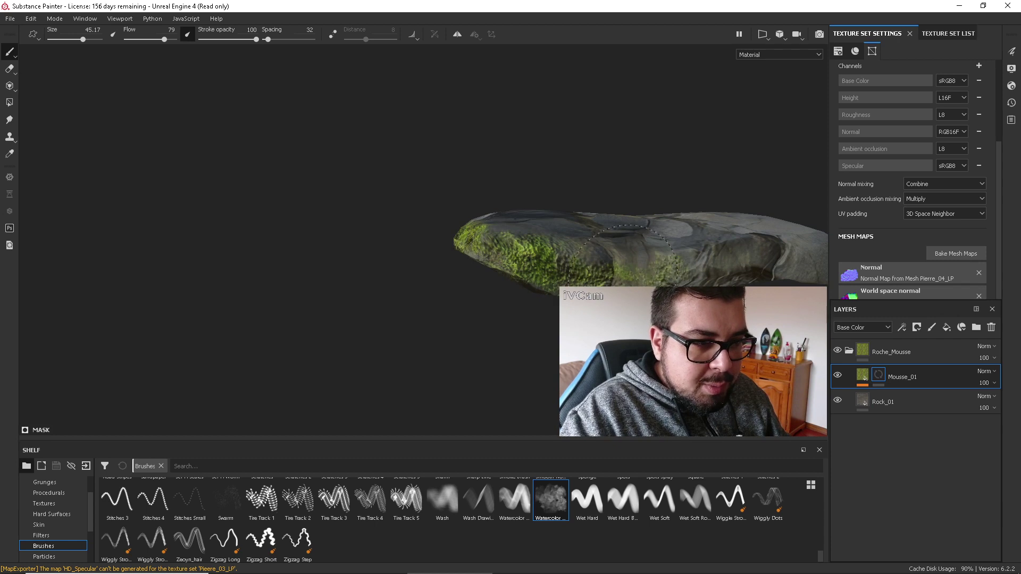
left_click_drag(760, 254, 588, 266, "alt")
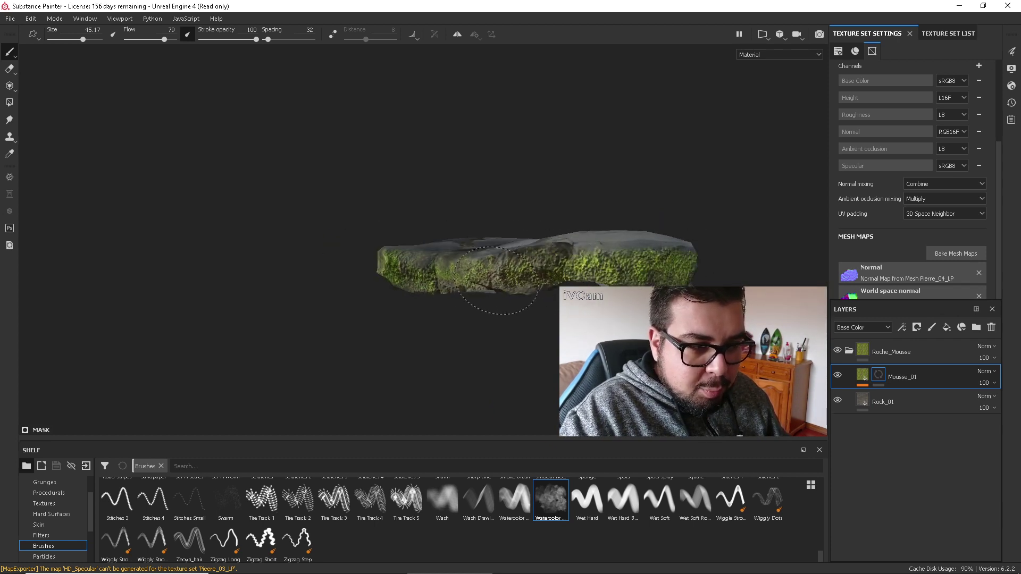
left_click_drag(729, 274, 671, 282, "alt")
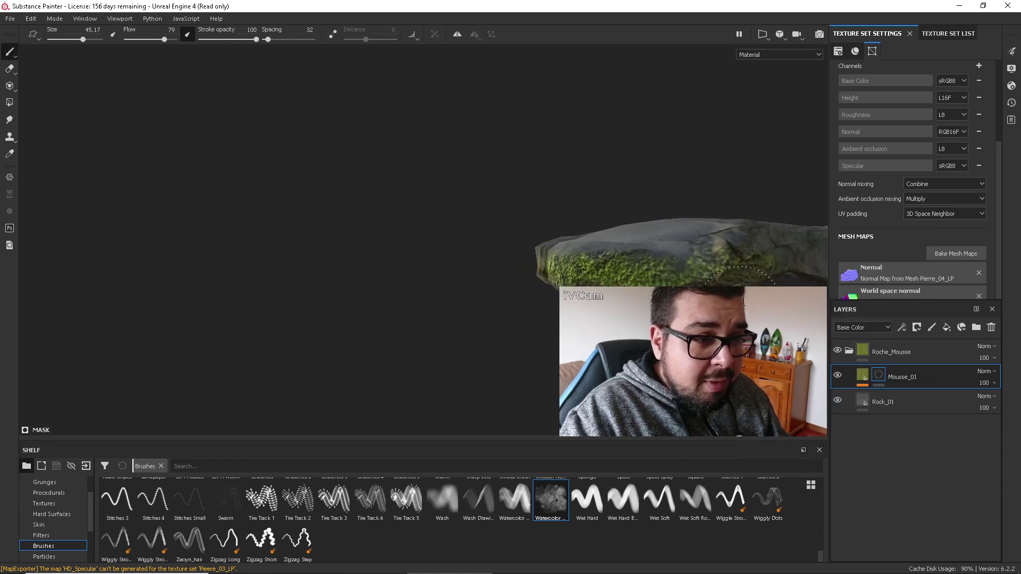
left_click_drag(620, 266, 471, 244, "alt")
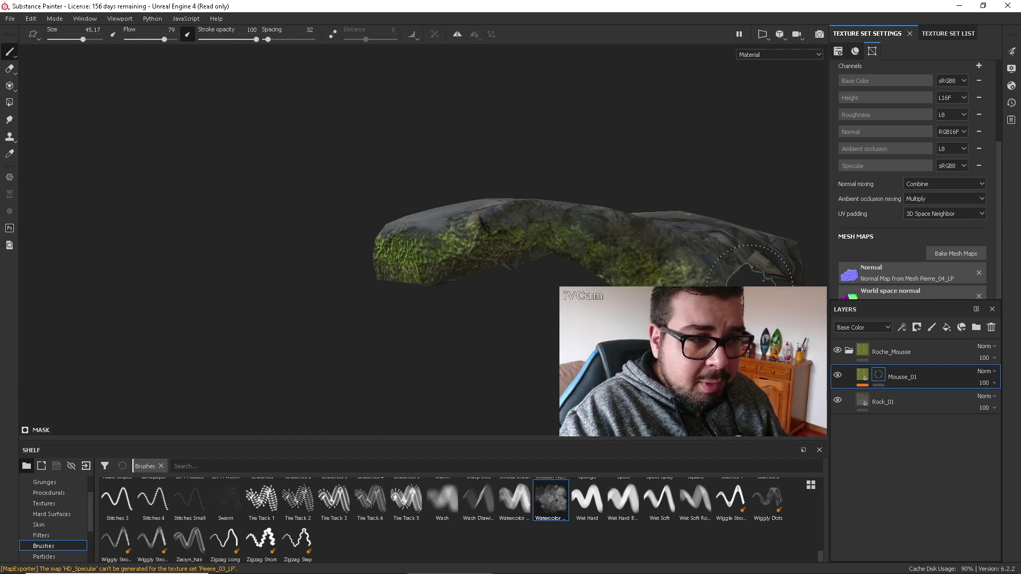
mouse_move(750, 285)
left_mouse_down("alt")
mouse_move(689, 114)
mouse_move(714, 68)
left_mouse_up("alt")
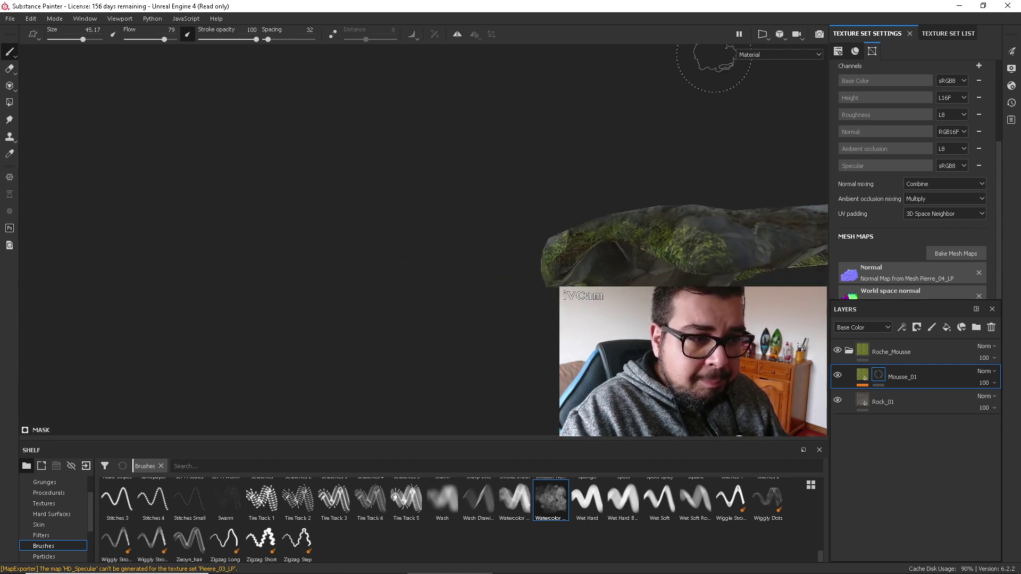
mouse_move(737, 240)
left_mouse_down("alt")
mouse_move(750, 274)
mouse_move(406, 267)
mouse_move(384, 242)
left_mouse_up("alt")
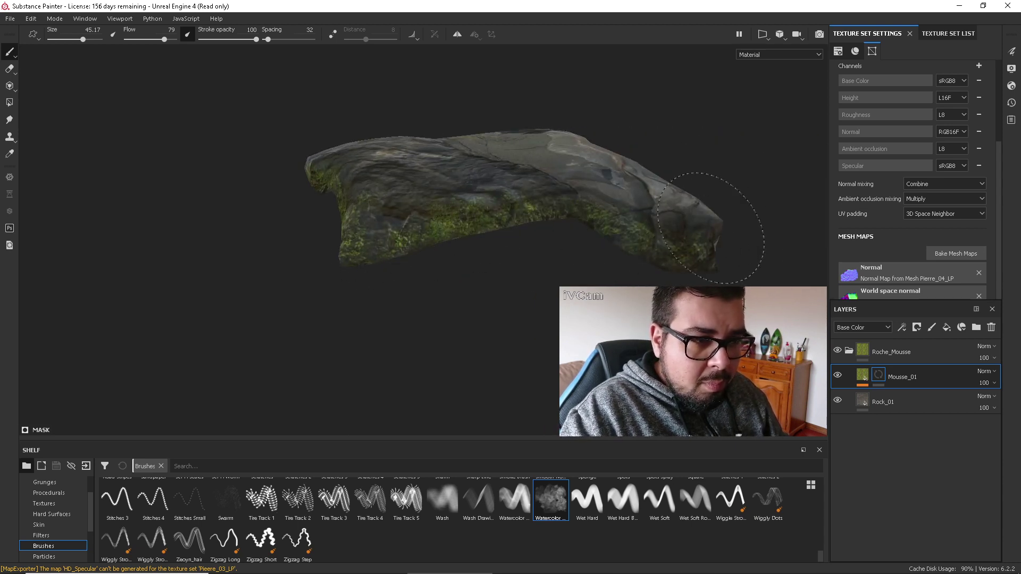
Paint faint moss over the rock's upper surface in the Mousse_01 mask with the Elephant Skin brush at size about 43
scroll(515, 532, "up", 2)
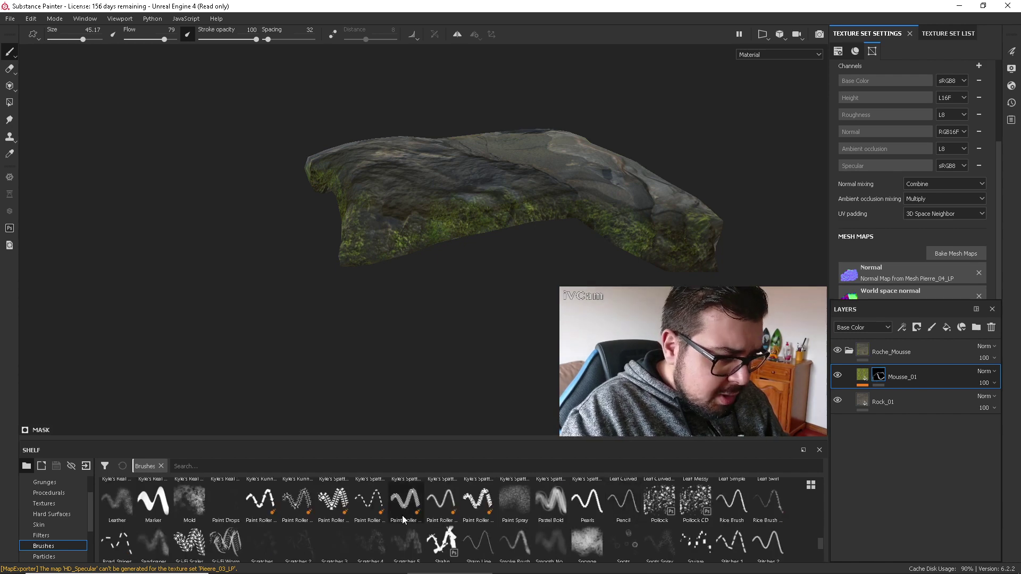
scroll(664, 516, "up", 3)
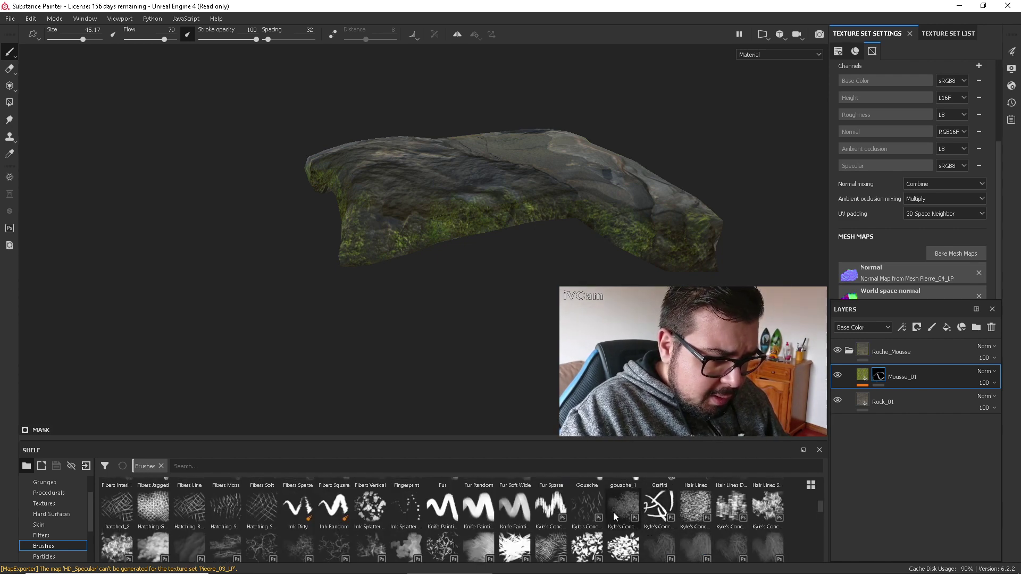
scroll(346, 540, "up", 3)
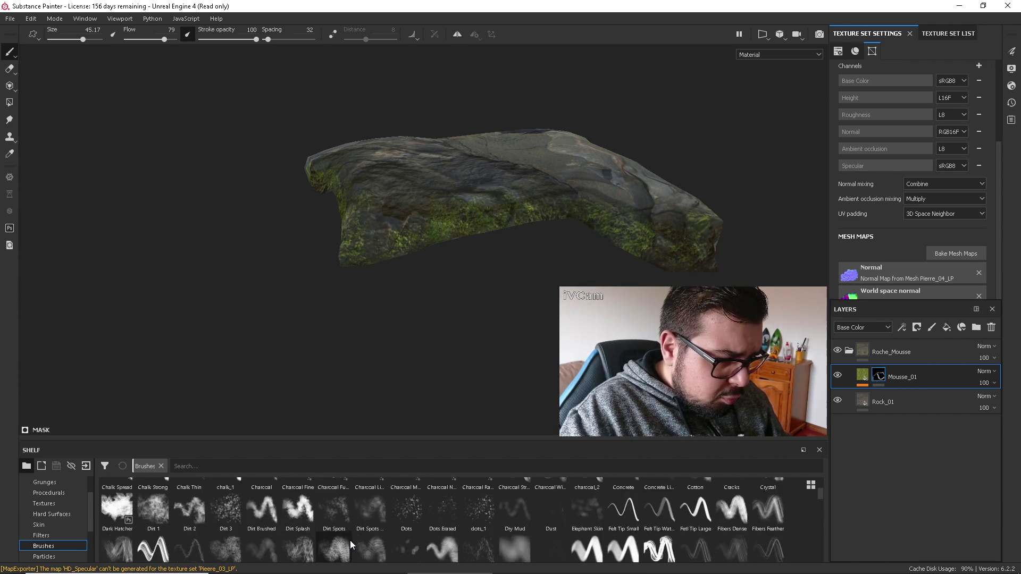
left_click(592, 512)
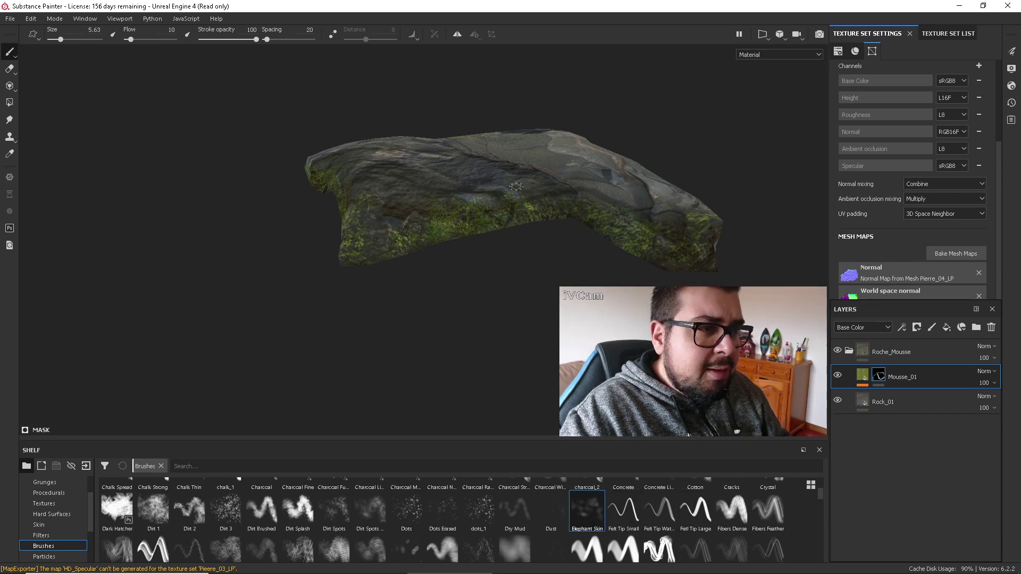
right_click_drag(517, 188, 471, 174, "ctrl")
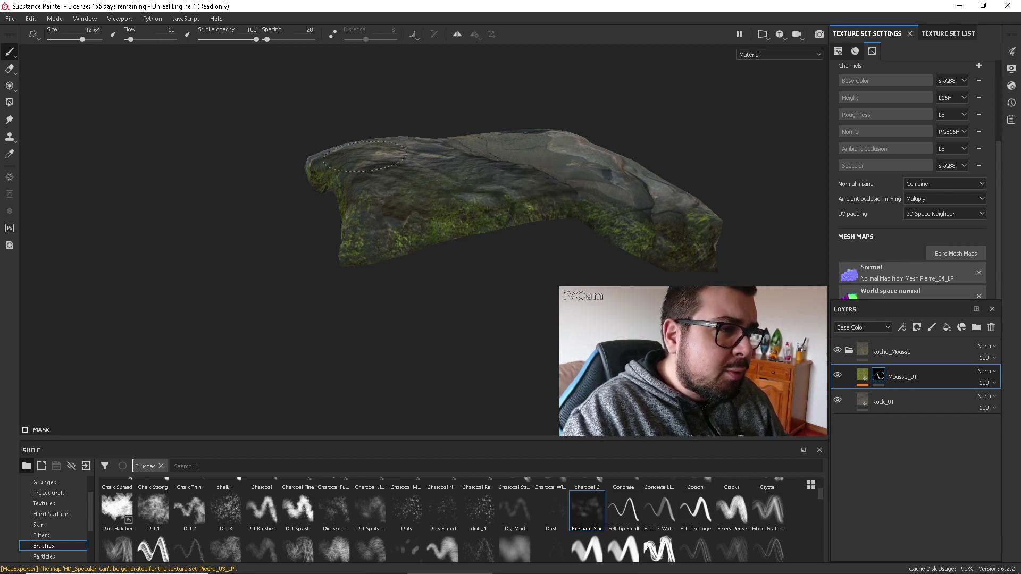
right_click_drag(582, 170, 562, 241, "alt")
left_click_drag(562, 242, 599, 306, "alt")
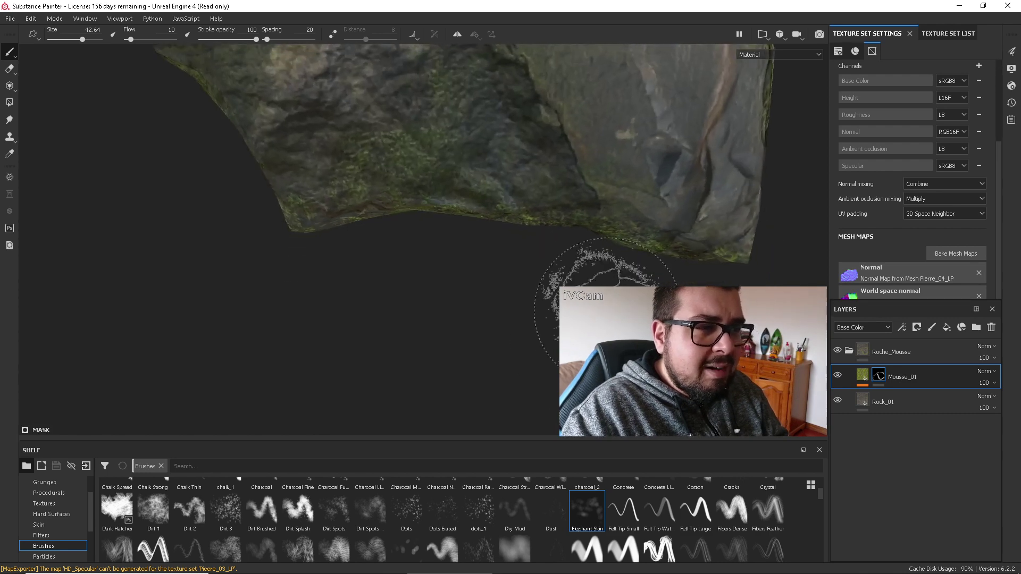
Spread moss across the whole top of the rock with the Elephant Skin brush enlarged to size about 86
mouse_move(616, 171)
left_mouse_down("alt")
mouse_move(586, 38)
mouse_move(574, 85)
mouse_move(527, 154)
left_mouse_up("alt")
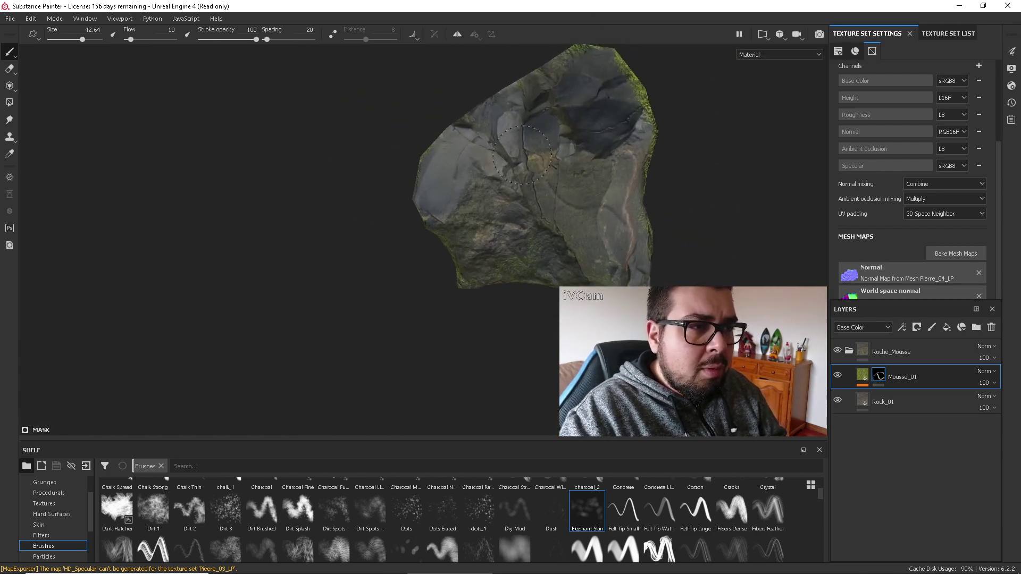
right_click_drag(543, 144, 587, 123, "ctrl")
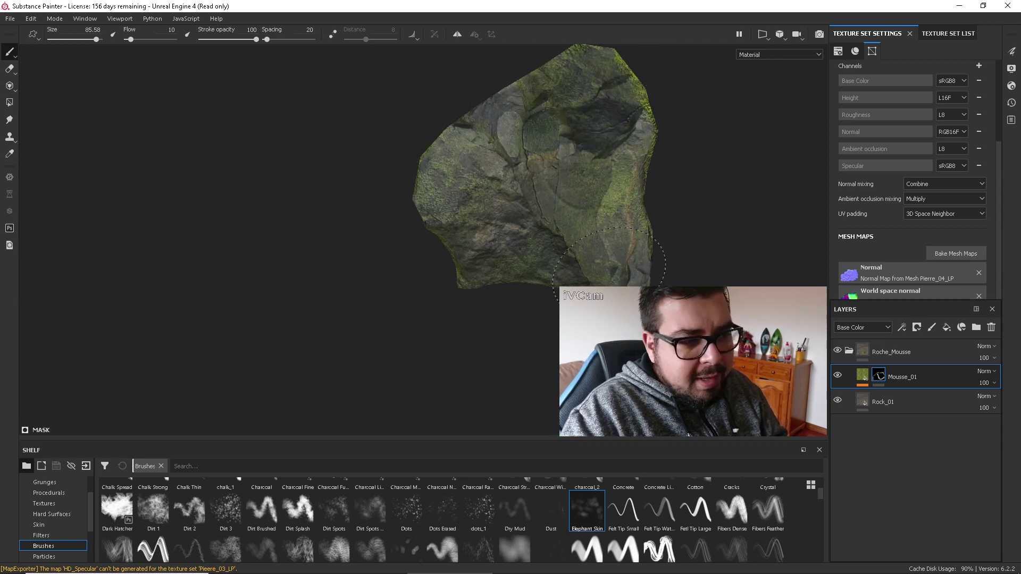
mouse_move(612, 160)
left_mouse_down("alt")
mouse_move(612, 228)
mouse_move(551, 234)
left_mouse_up("alt")
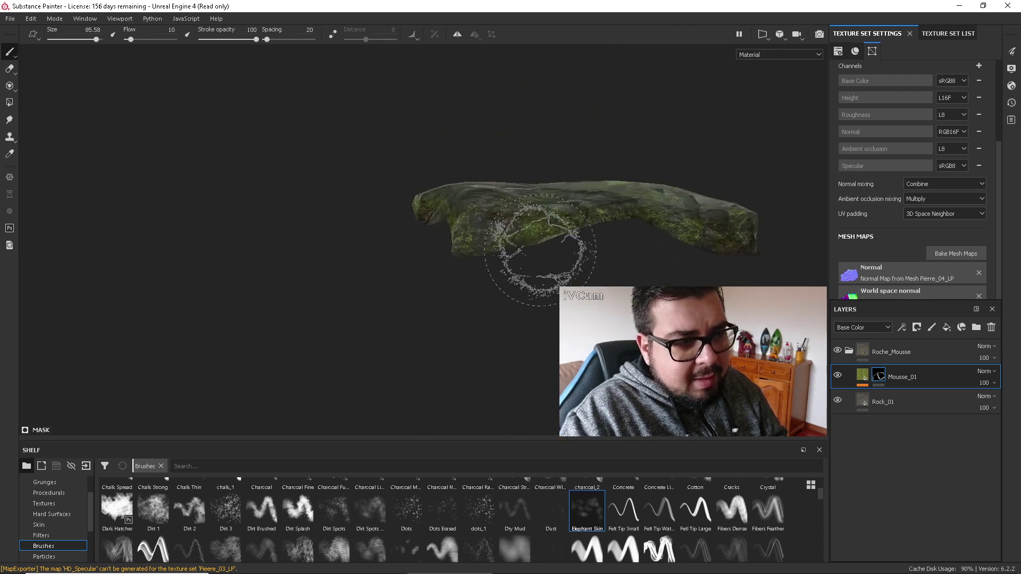
mouse_move(611, 244)
left_mouse_down("alt")
mouse_move(601, 223)
mouse_move(558, 319)
mouse_move(525, 296)
left_mouse_up("alt")
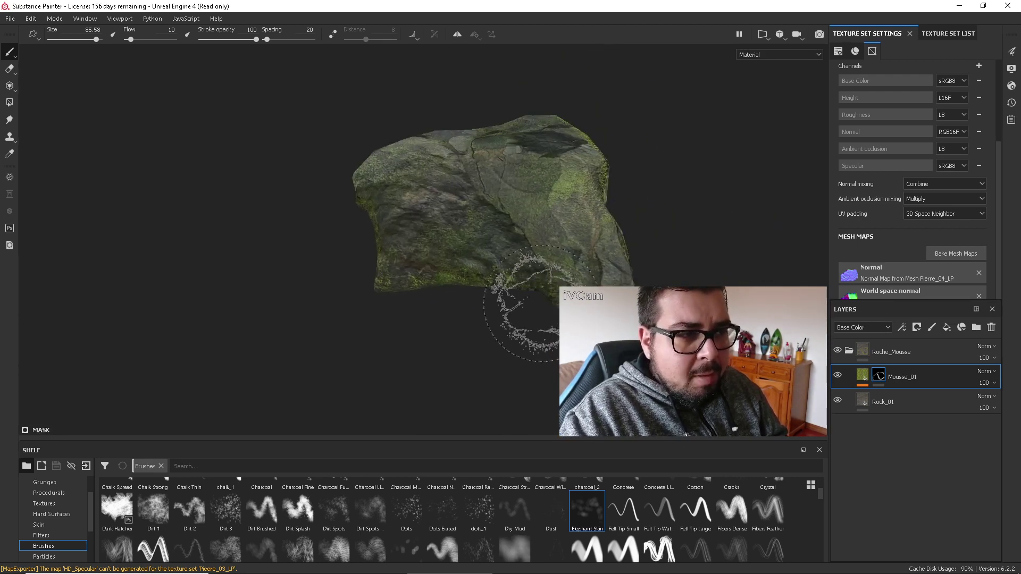
Save the project as Pierre_04.spp in the Pierres folder
left_click(15, 22)
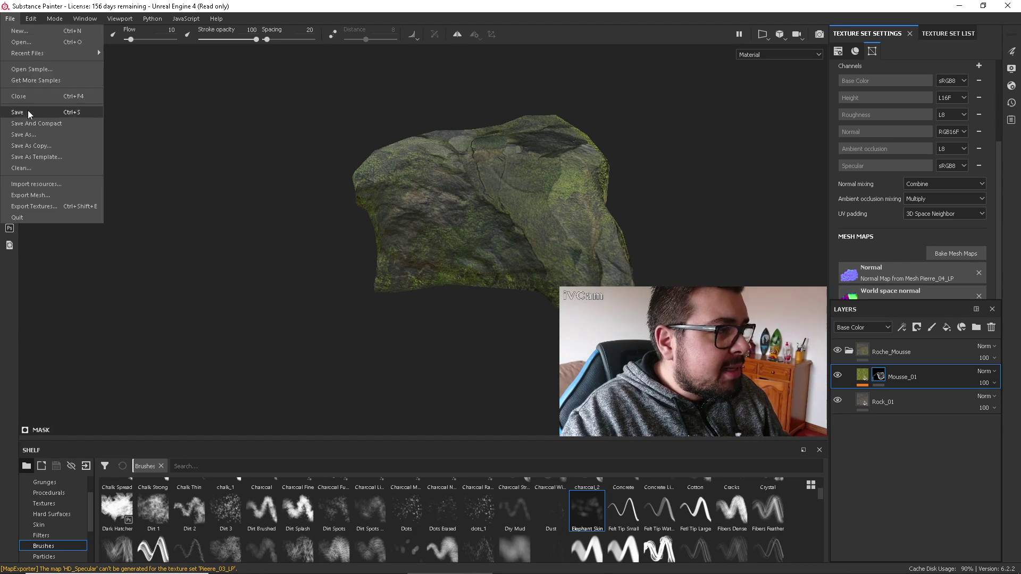
left_click(32, 134)
left_click(127, 112)
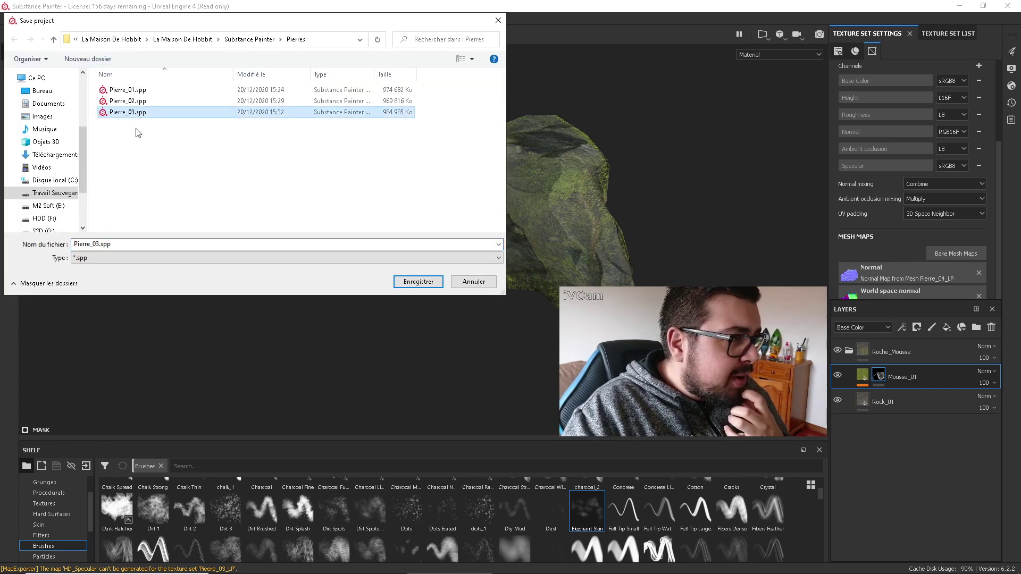
left_click(101, 245)
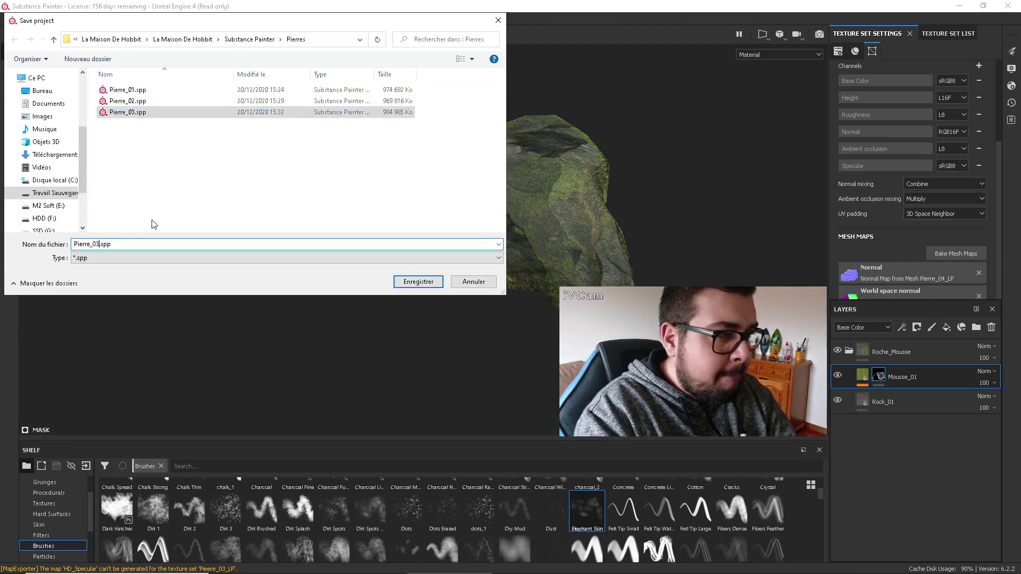
key("BackSpace")
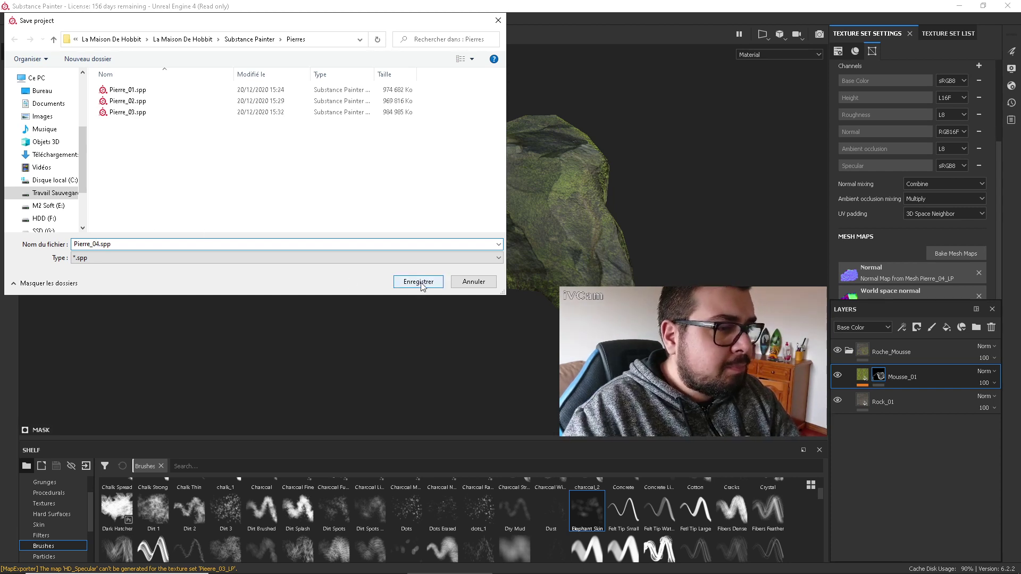
left_click(418, 282)
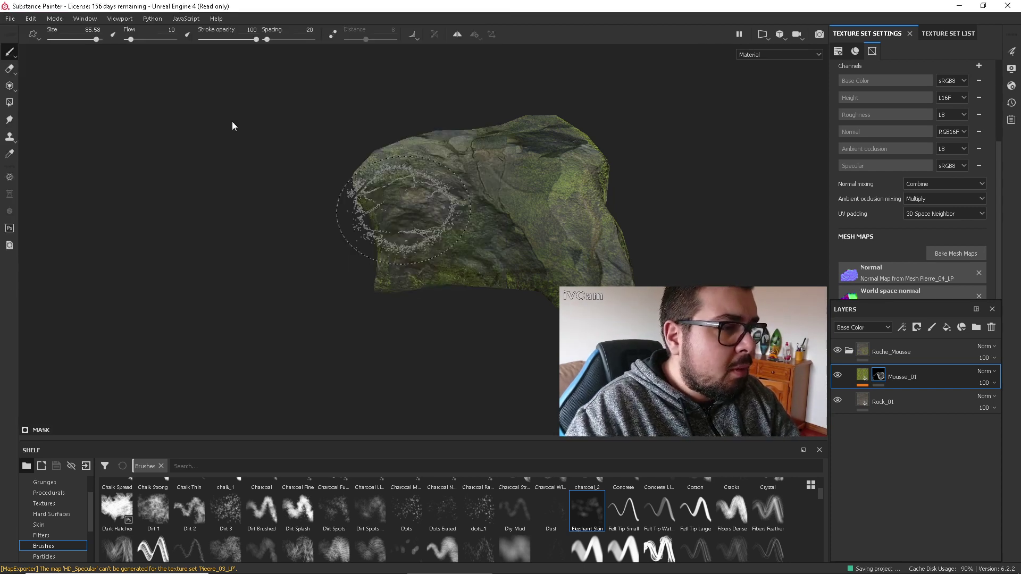
Start a texture export and browse for its output directory to La Maison De Hobbit's Substance Painter/Textures folder on drive D
left_click(15, 19)
left_click(48, 207)
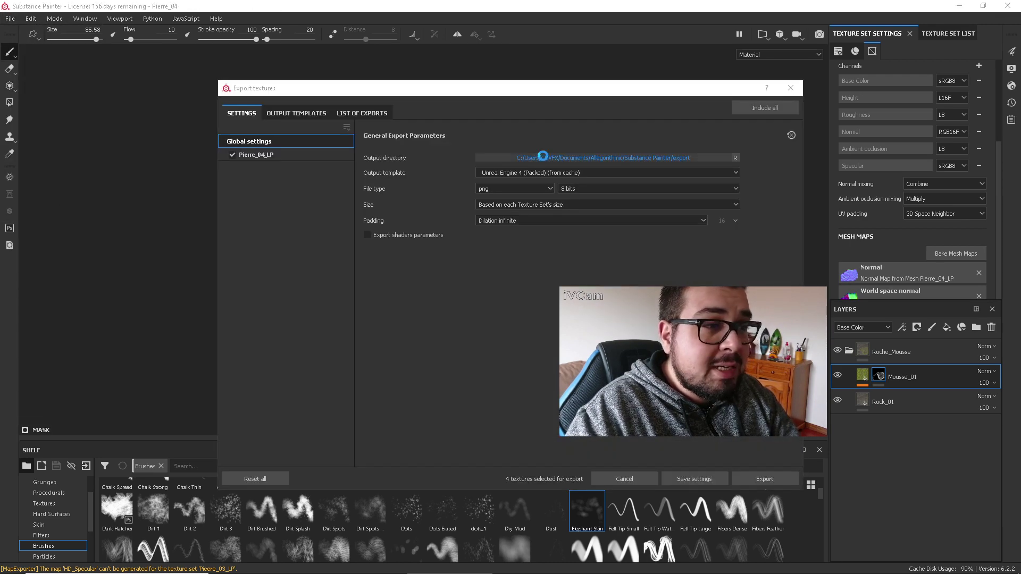
left_click(541, 155)
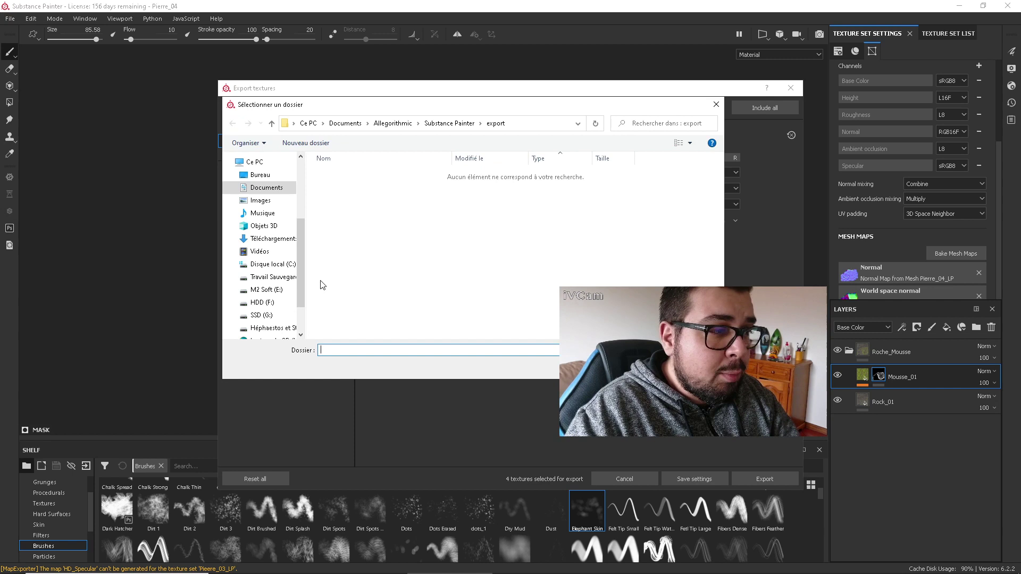
left_click(276, 281)
double_click(361, 305)
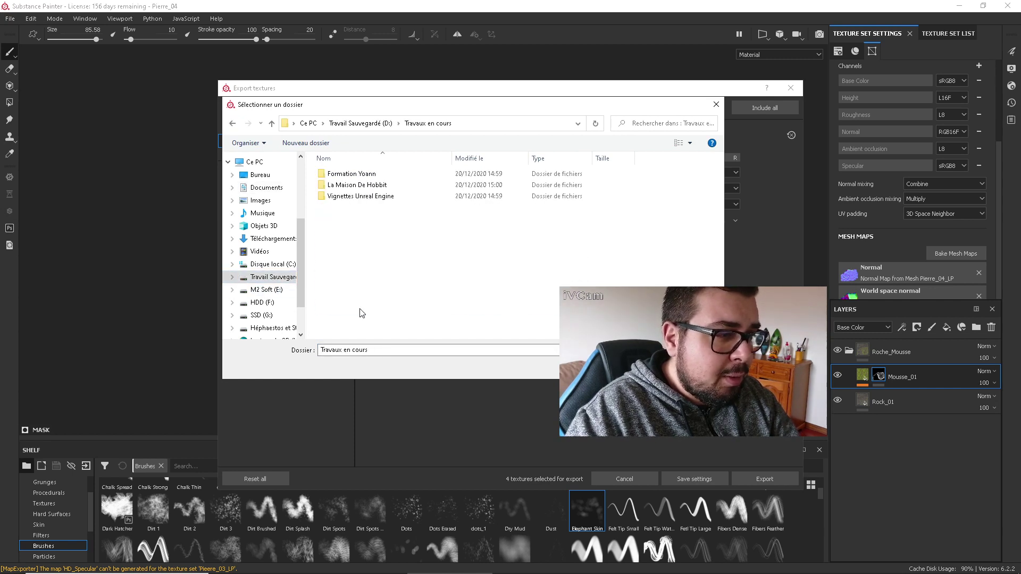
double_click(361, 186)
double_click(349, 187)
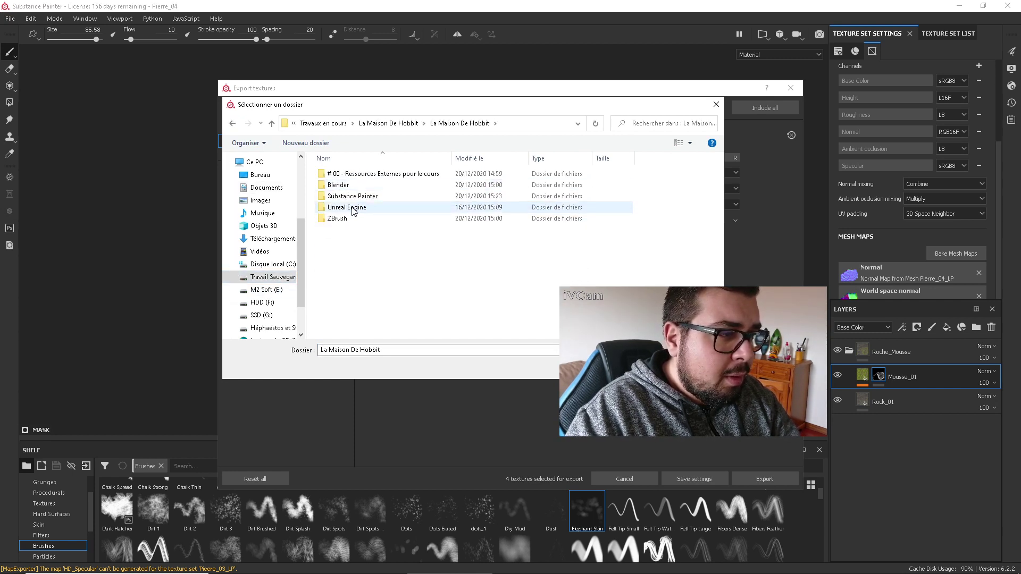
double_click(358, 197)
left_click(335, 186)
double_click(337, 186)
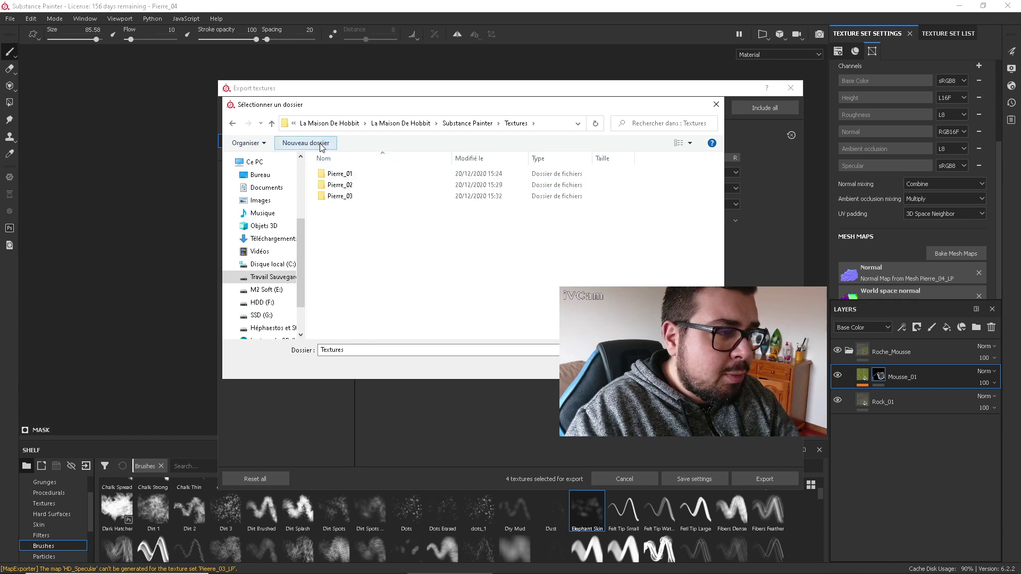
Create a Pierre_04 folder inside Textures and choose it as the export's output directory
left_click(305, 143)
type("Pie")
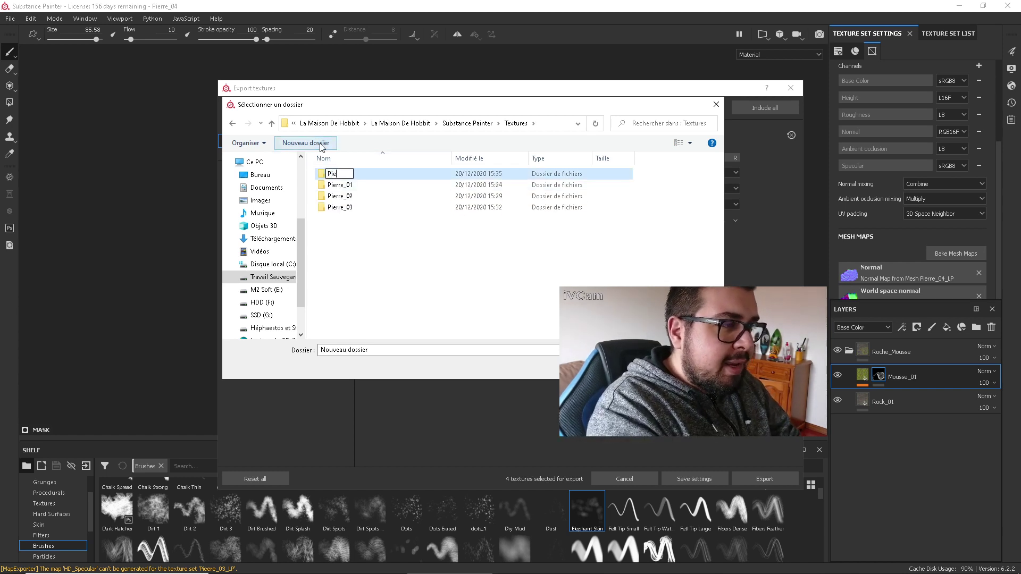
type("rre_04")
key("Return")
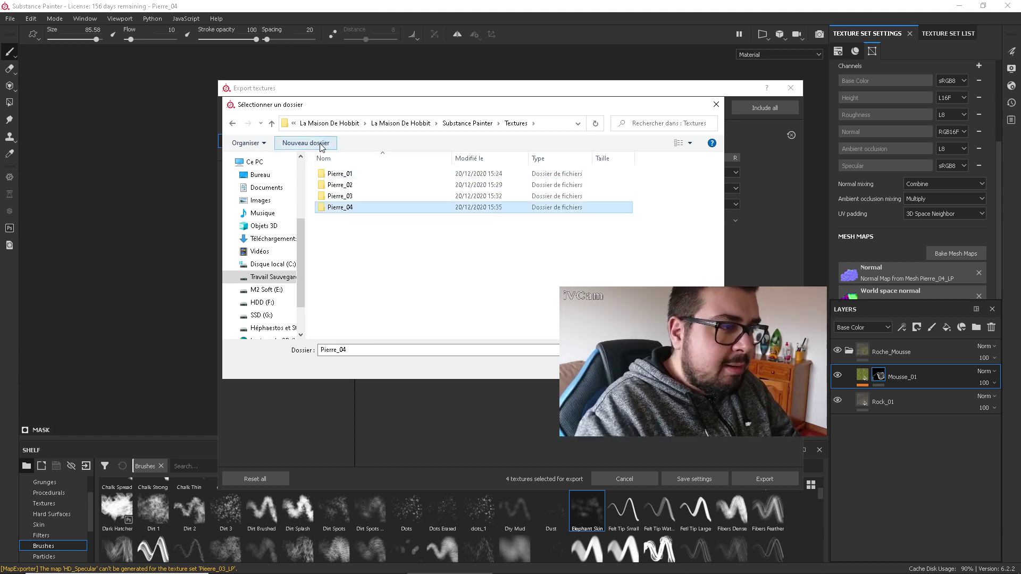
double_click(349, 208)
left_click(634, 366)
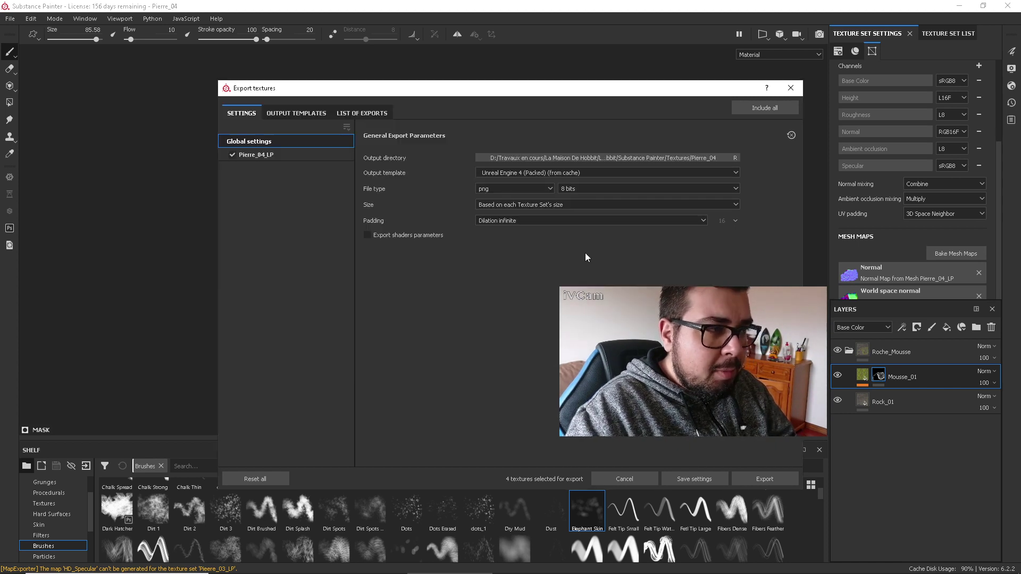
Export the textures with the Custom UE4 & Blender template, file type based on output template and size 1024, and close the export window
left_click(539, 175)
scroll(534, 218, "up", 5)
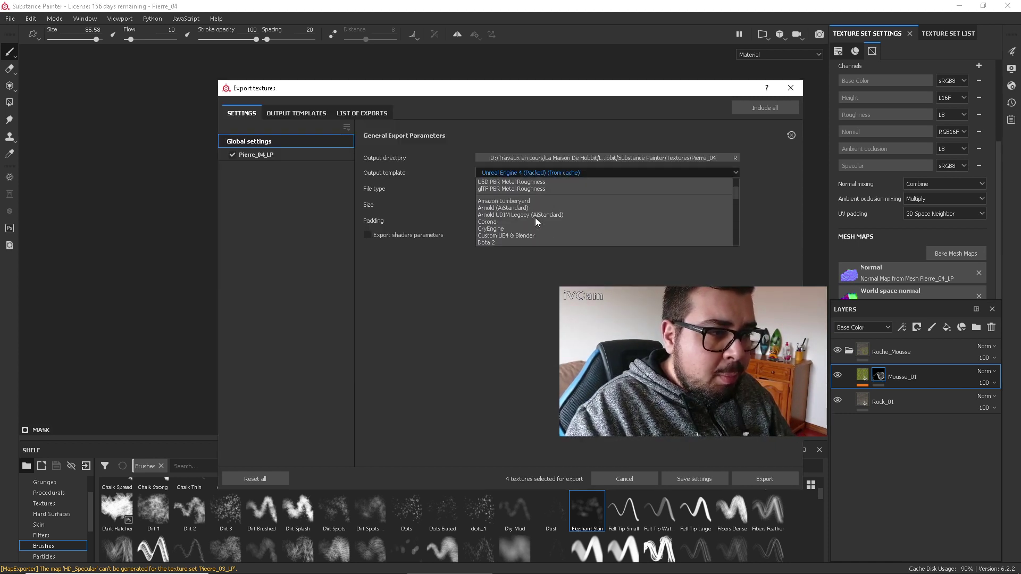
left_click(518, 236)
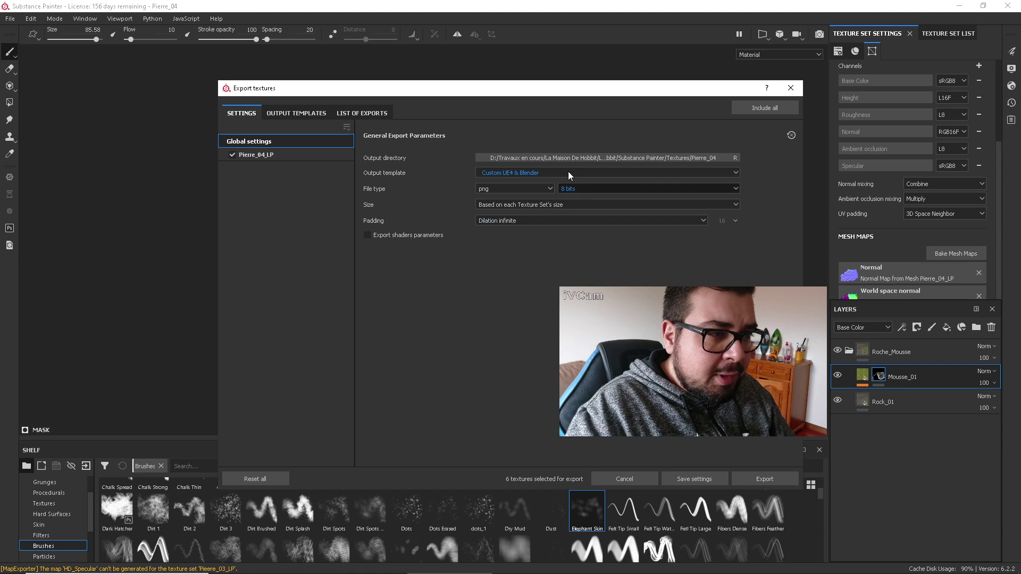
left_click(526, 189)
left_click(509, 199)
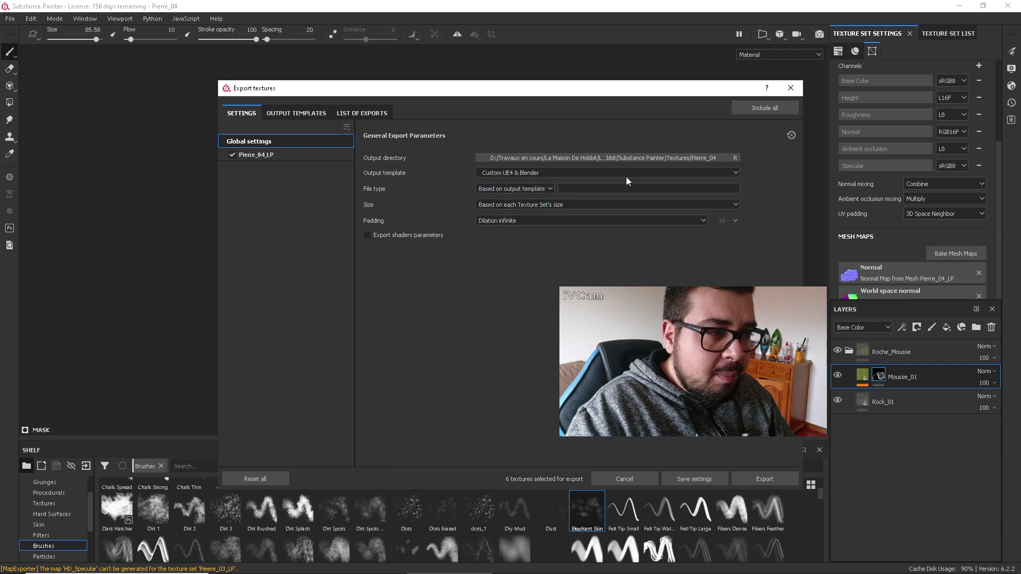
left_click(577, 204)
left_click(490, 253)
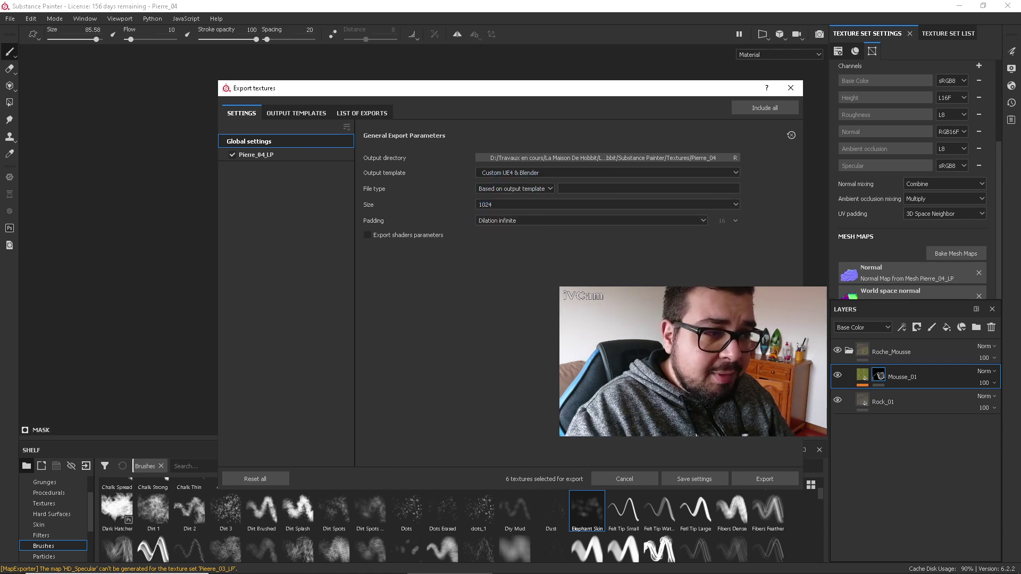
left_click(768, 481)
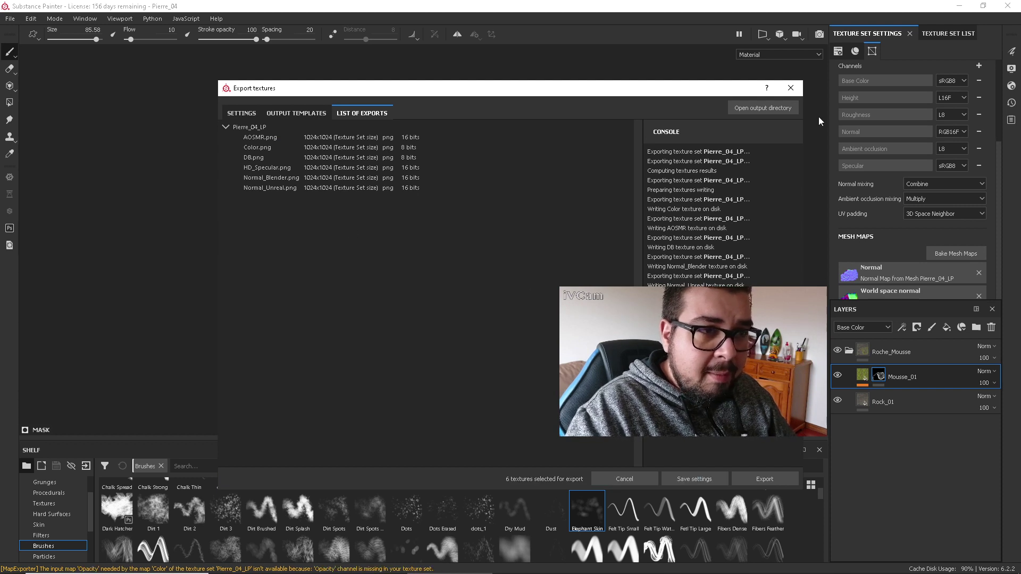
left_click(791, 88)
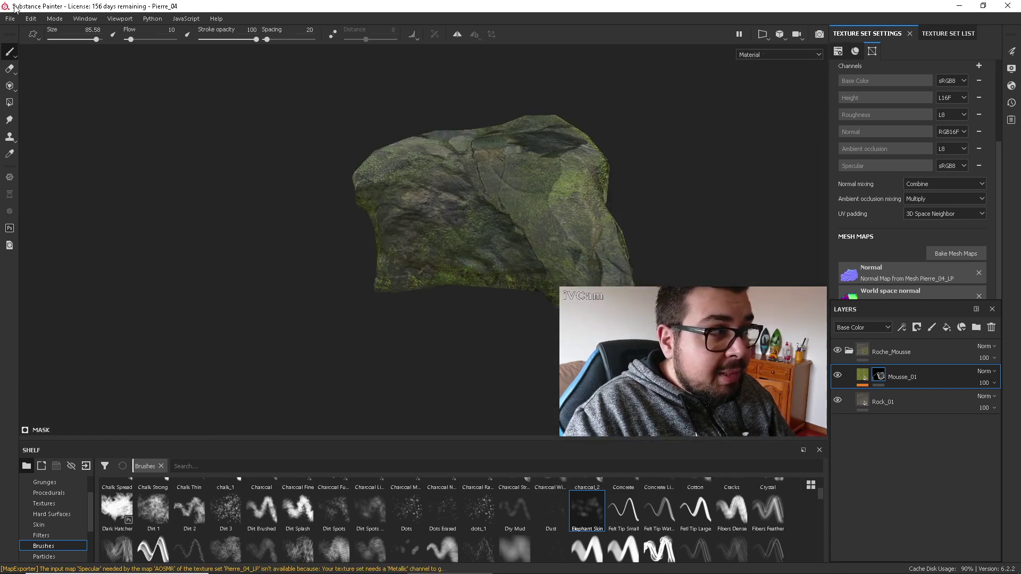